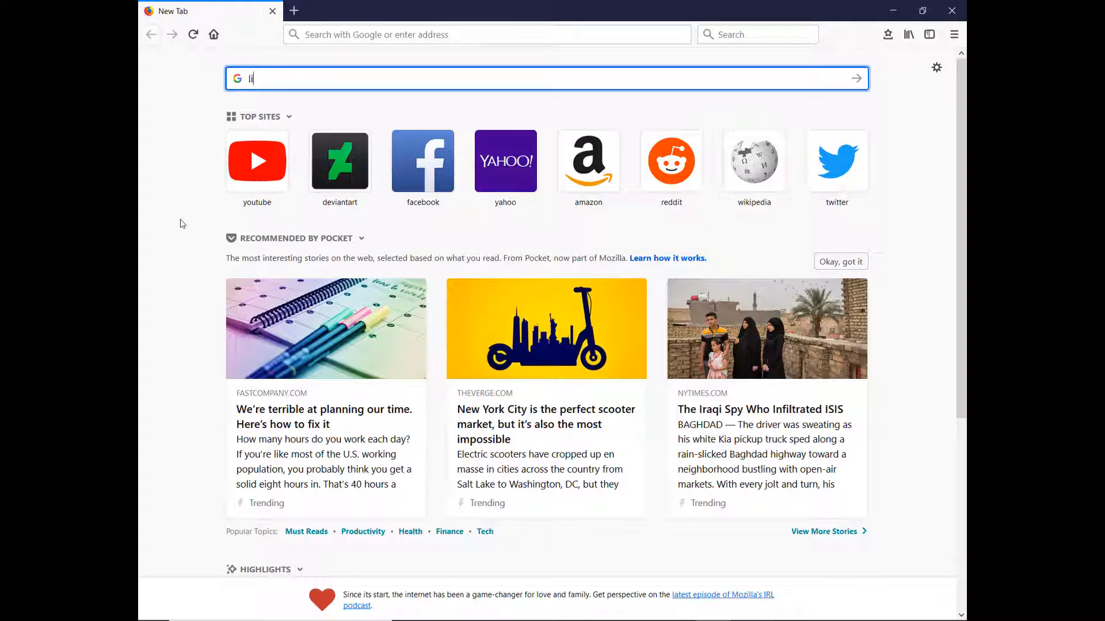
# Search Google for "line art" and show the image results
pyautogui.write('ne art')
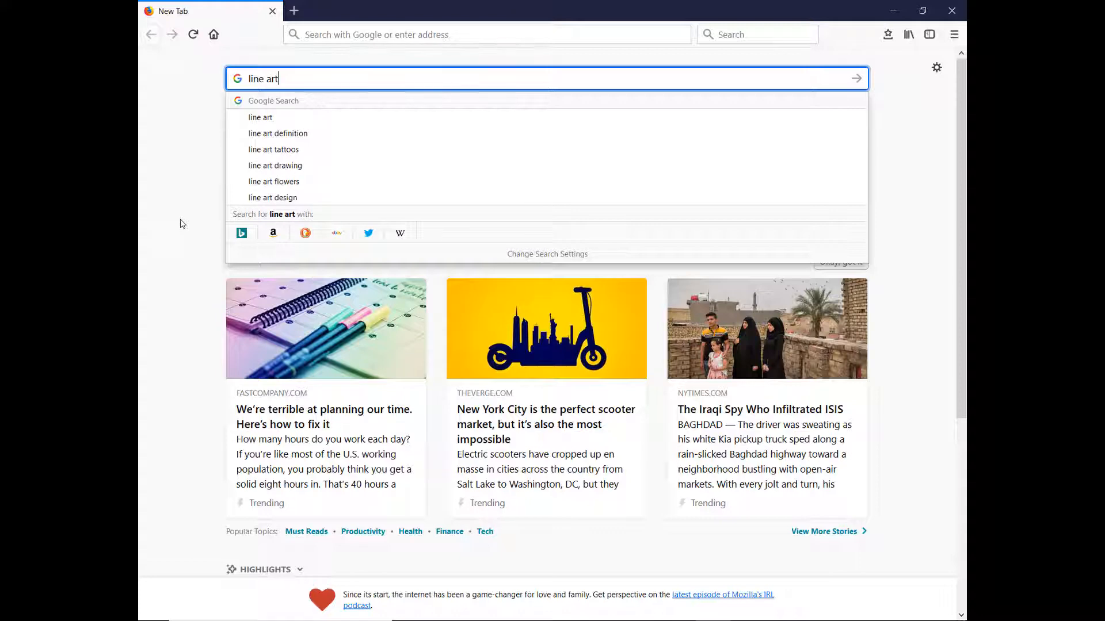
pyautogui.press('Return')
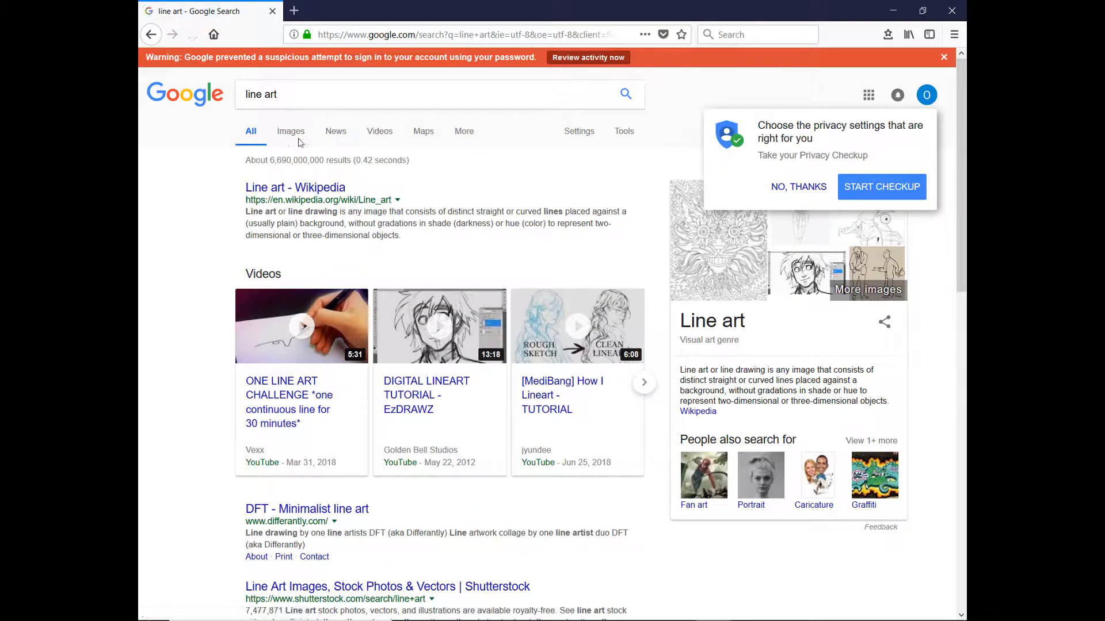
pyautogui.click(291, 132)
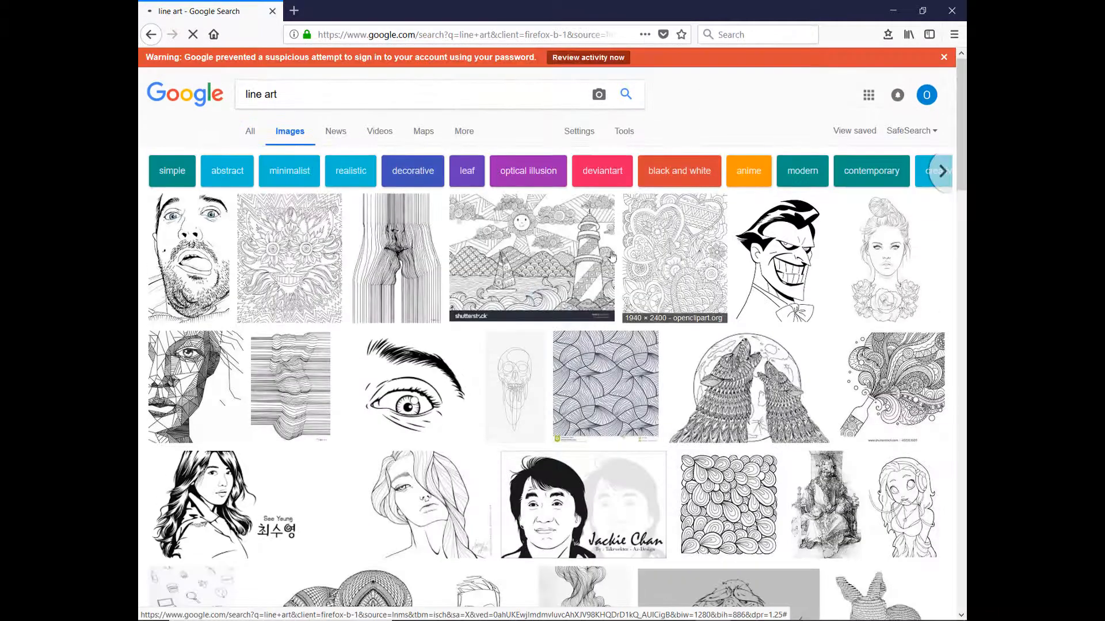
# Look through the line art image results for examples of drawings to work from
pyautogui.scroll(-10, 676, 272)
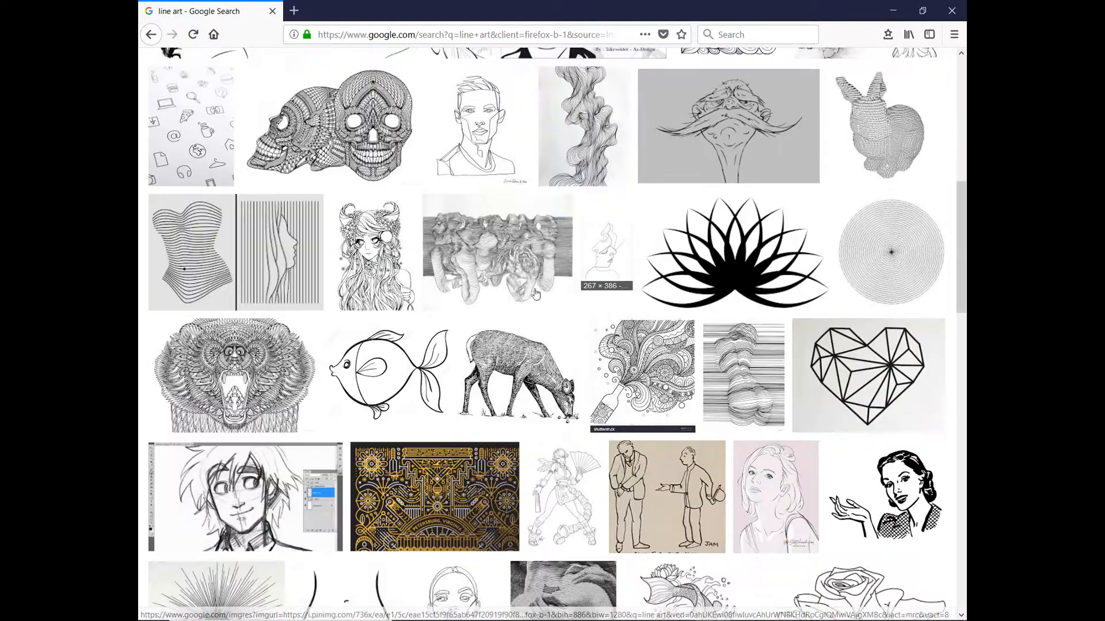
pyautogui.scroll(-5, 502, 293)
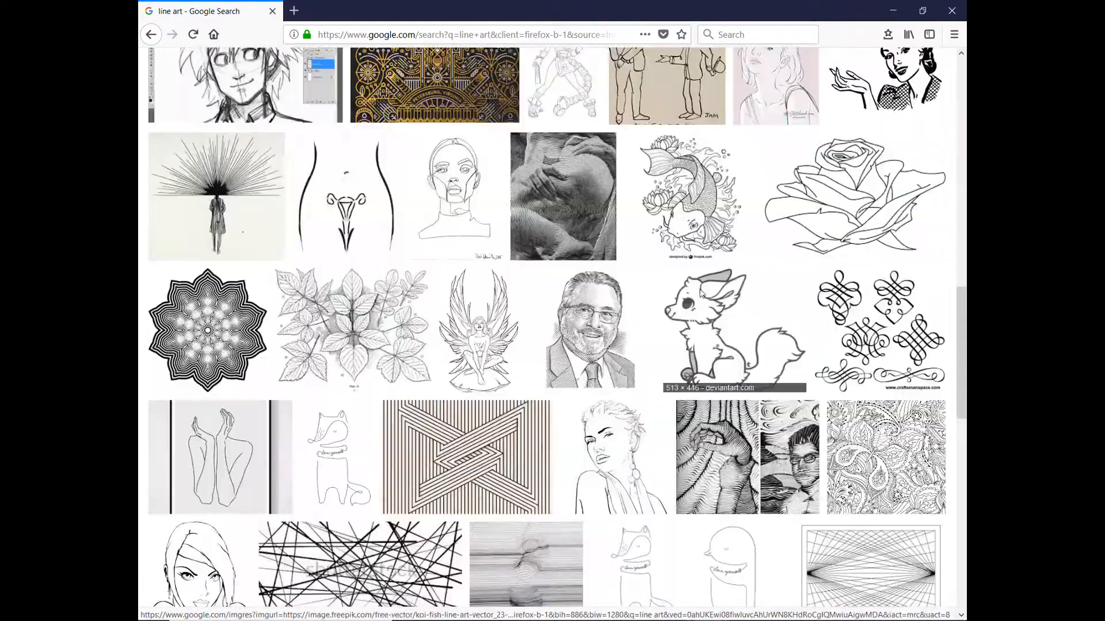
pyautogui.scroll(10, 416, 253)
pyautogui.scroll(3, 417, 253)
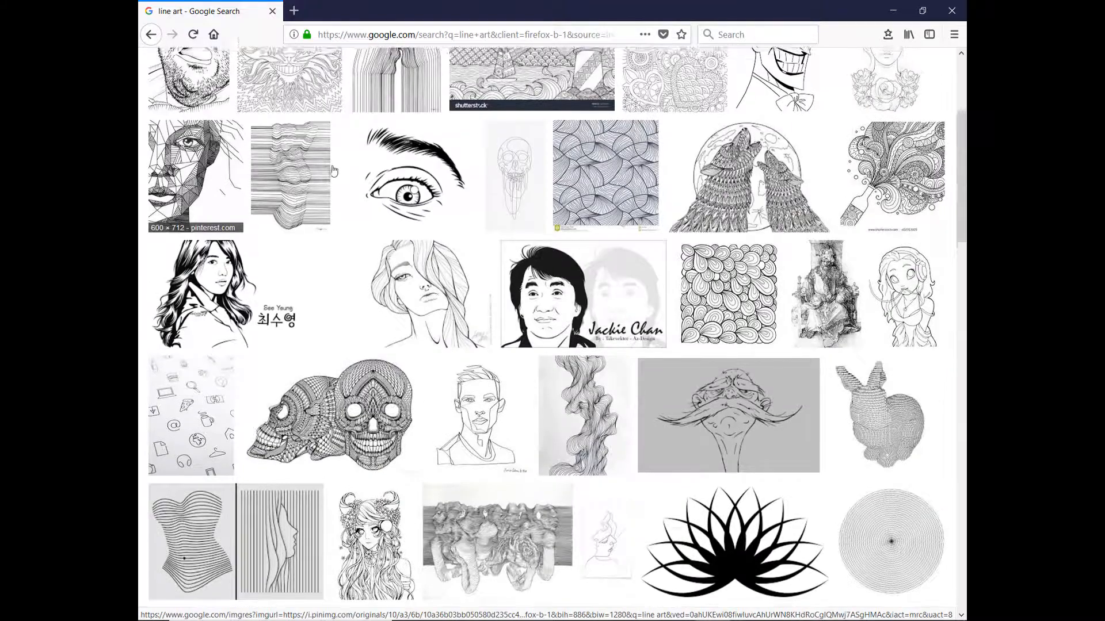
pyautogui.scroll(3, 617, 217)
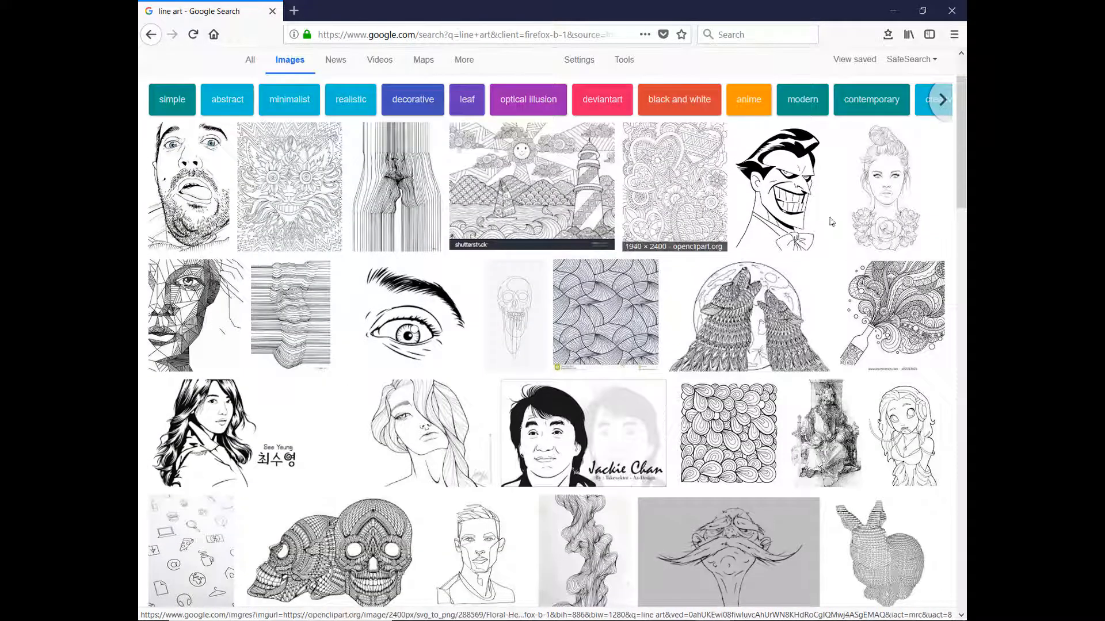
pyautogui.scroll(-15, 541, 214)
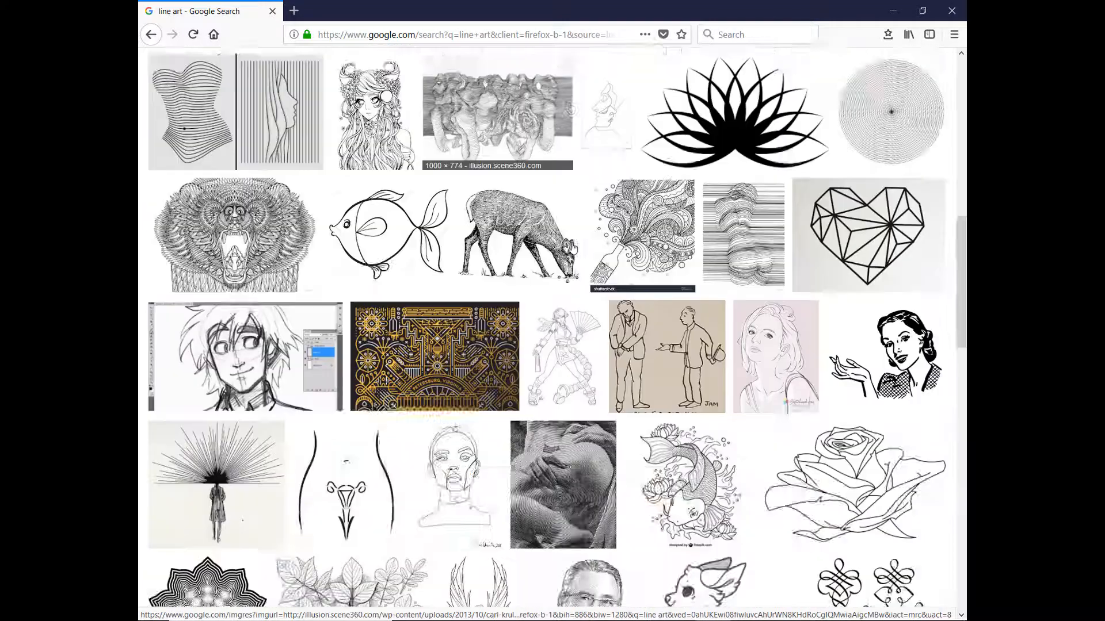
pyautogui.scroll(-5, 573, 249)
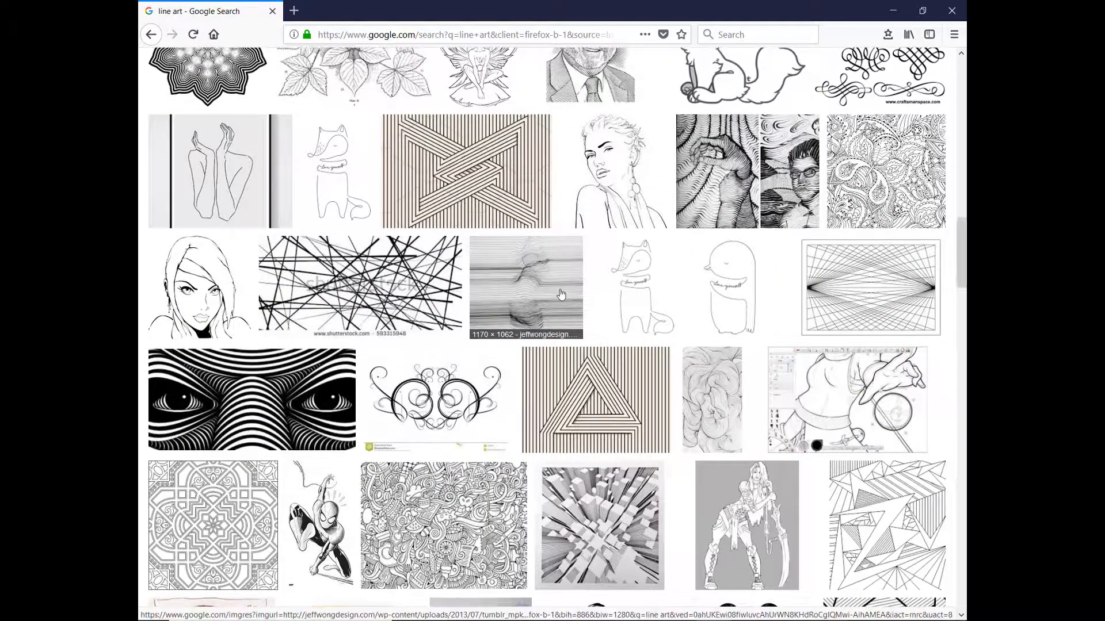
pyautogui.scroll(-17, 562, 294)
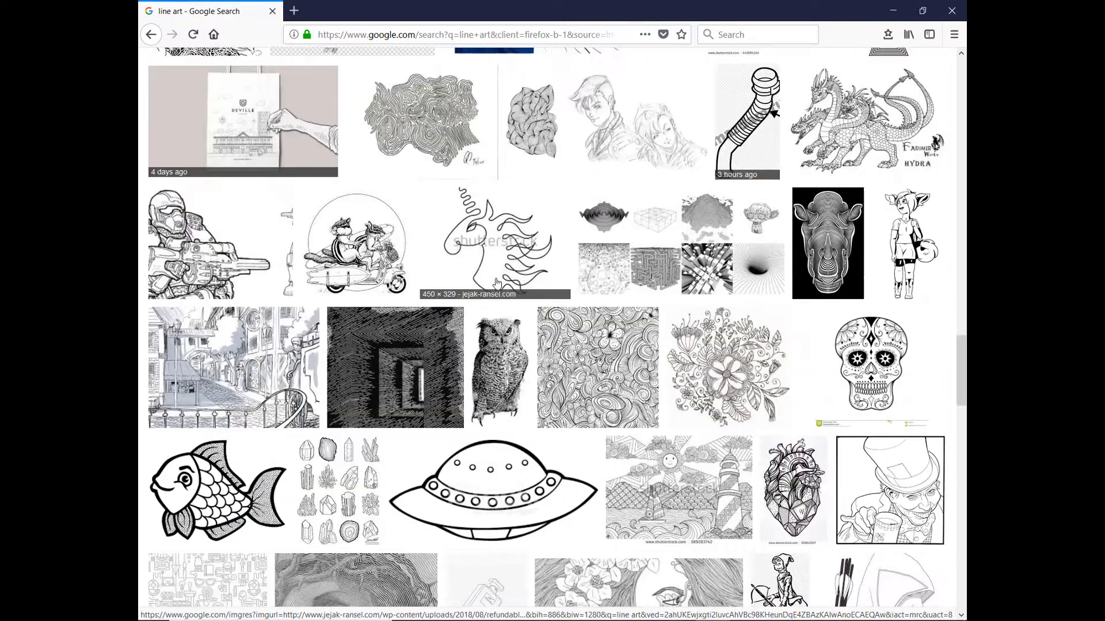
pyautogui.scroll(-13, 497, 283)
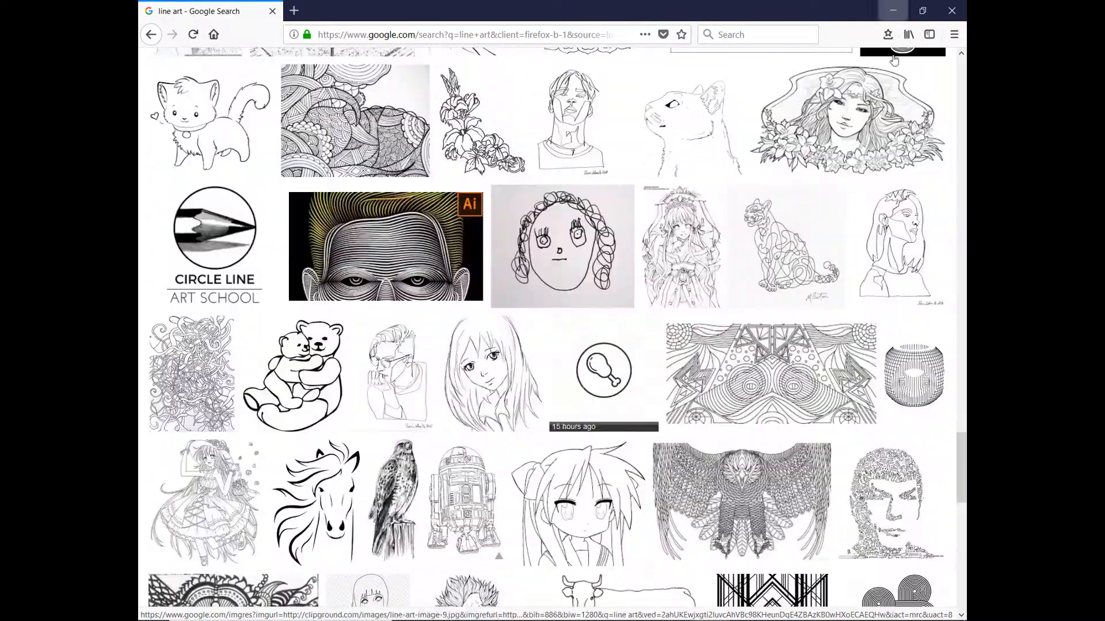
# Open the DeviantArt website from the saved bookmarks and look over the popular artworks on its browse page
pyautogui.click(888, 34)
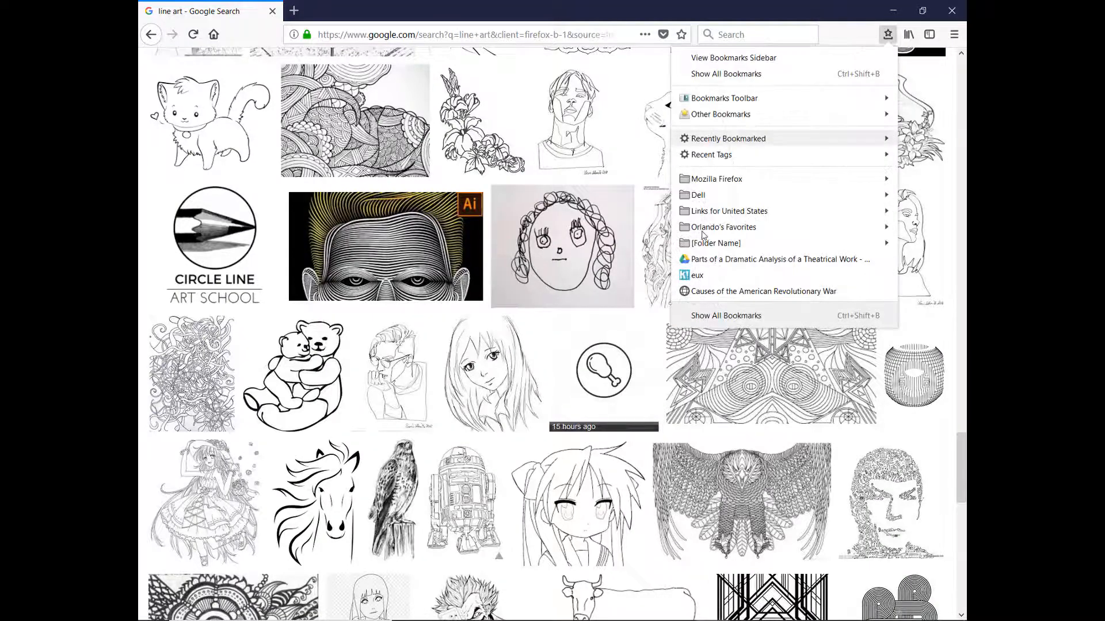
pyautogui.moveTo(707, 229)
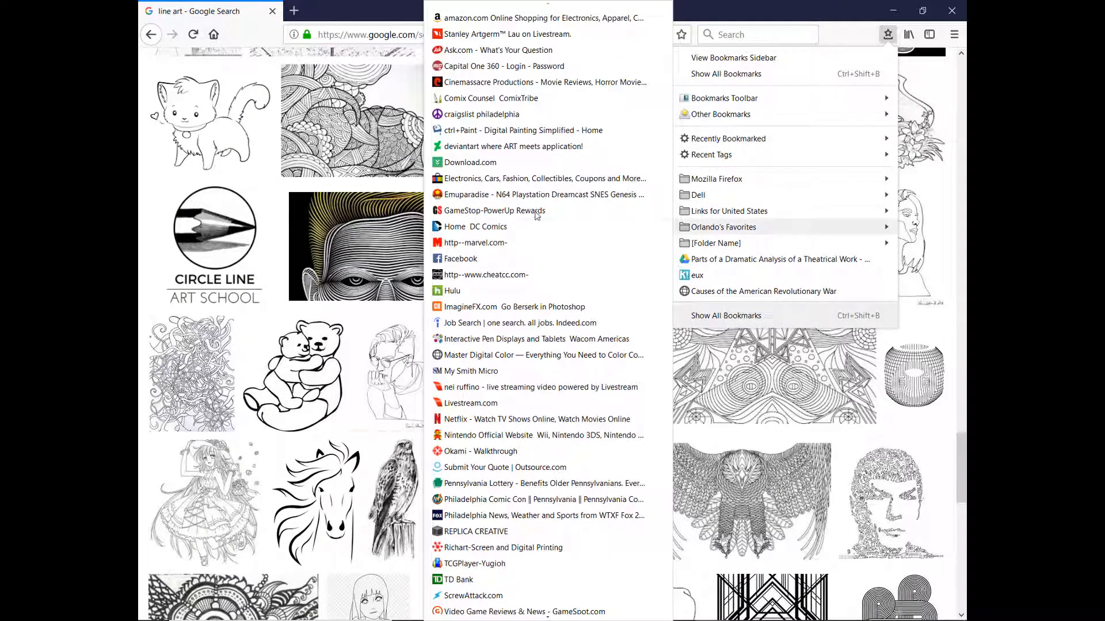
pyautogui.click(505, 229)
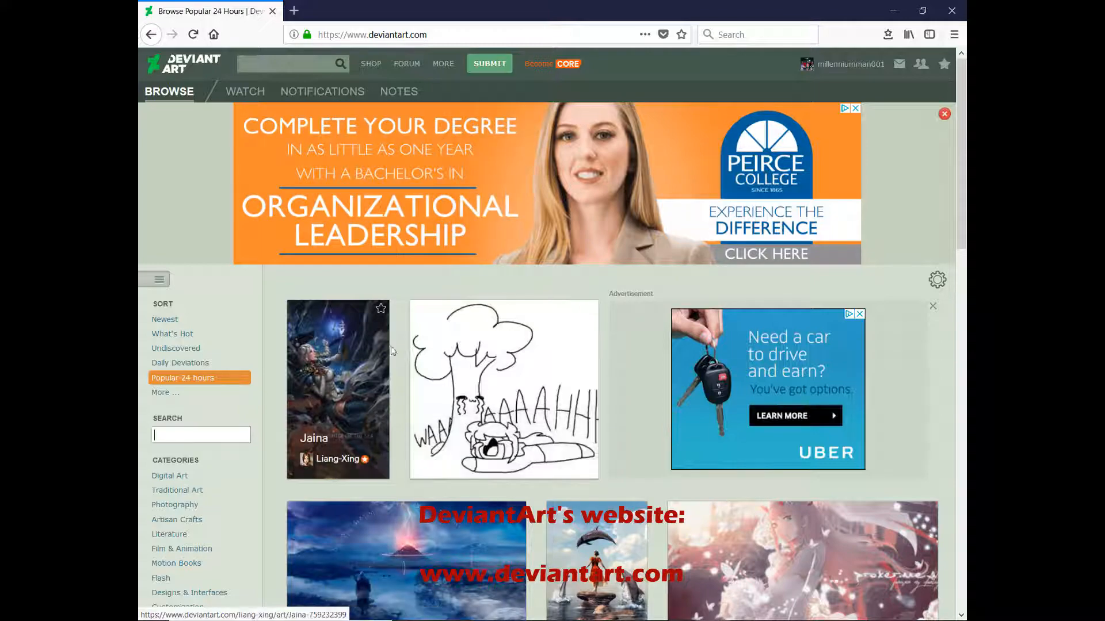
pyautogui.scroll(-3, 512, 405)
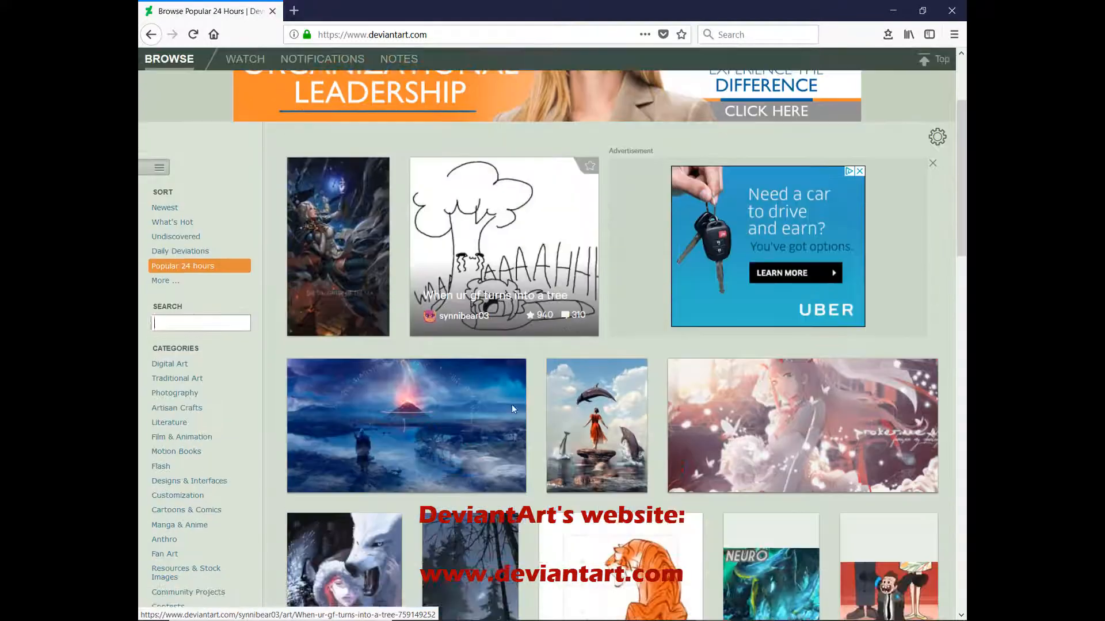
pyautogui.scroll(-10, 405, 417)
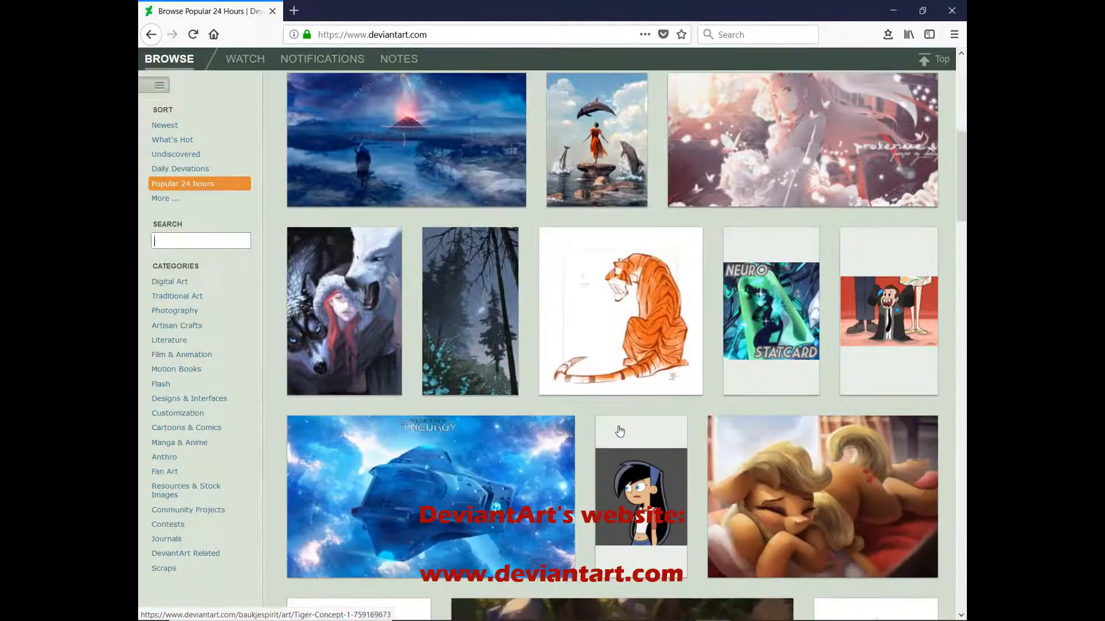
pyautogui.scroll(12, 253, 318)
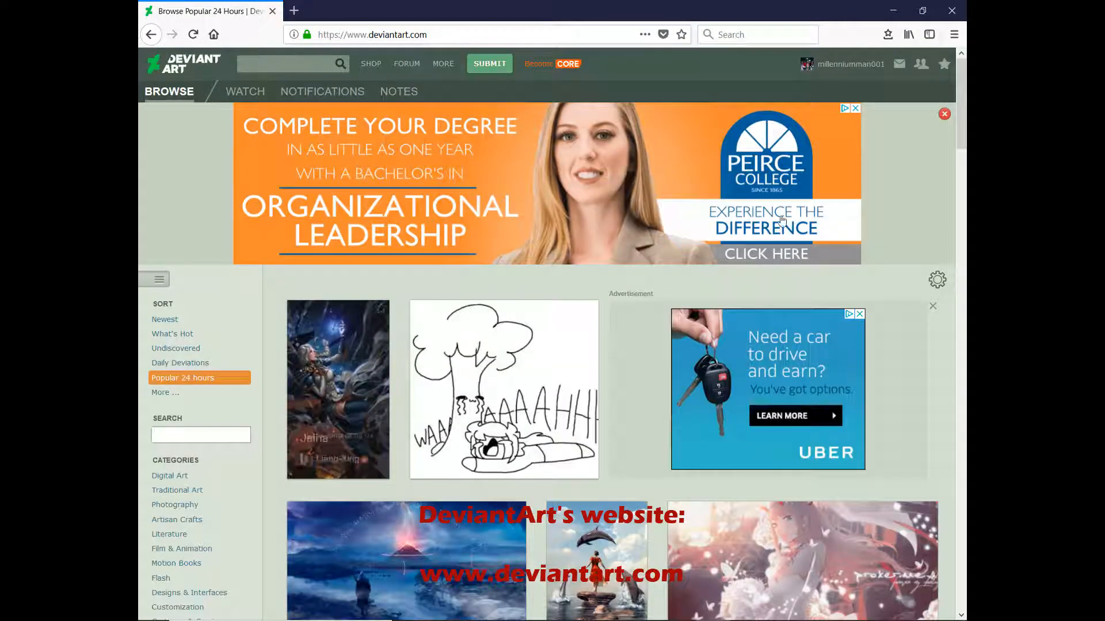
# Open the account's own DeviantArt gallery and look over its artworks and gallery folders
pyautogui.moveTo(859, 73)
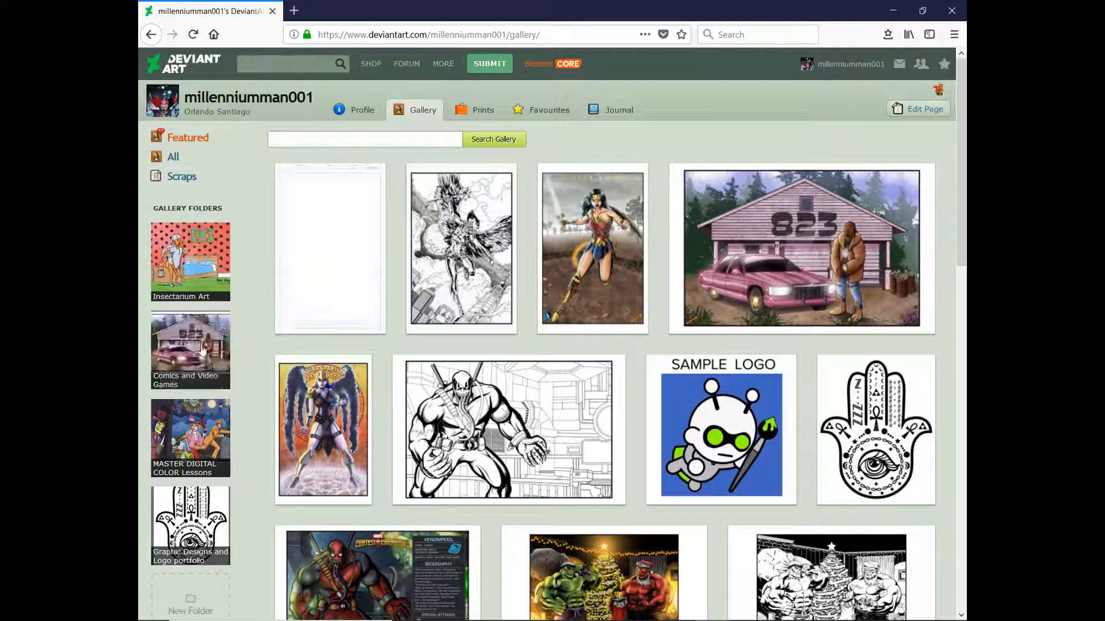
pyautogui.scroll(-3, 247, 348)
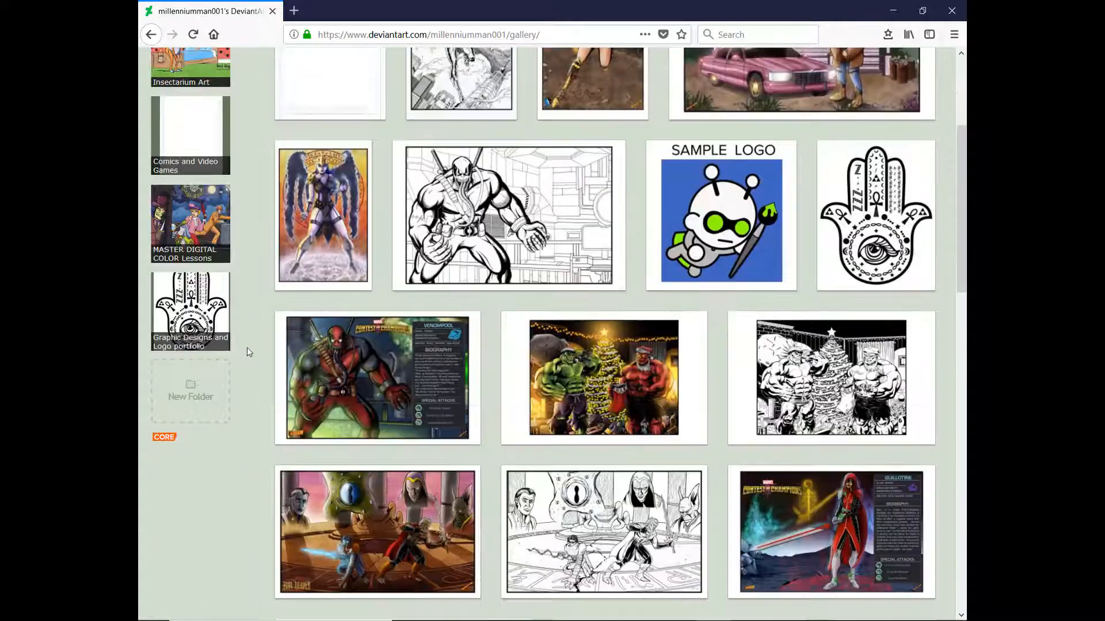
pyautogui.scroll(3, 241, 356)
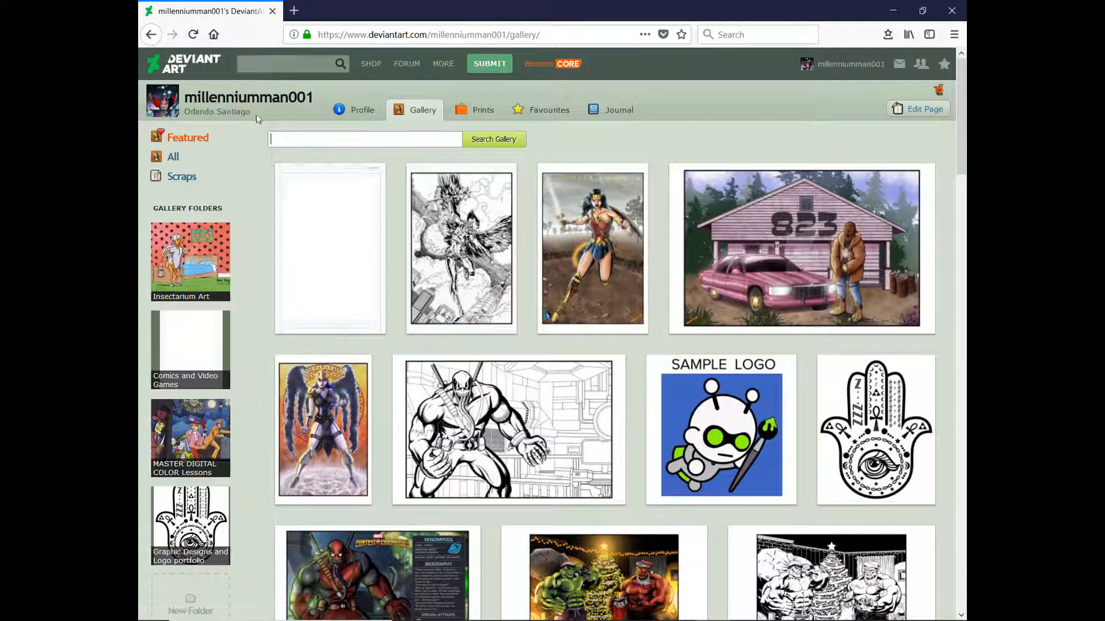
# Go to the account's profile page and open its full Favourites section
pyautogui.click(263, 109)
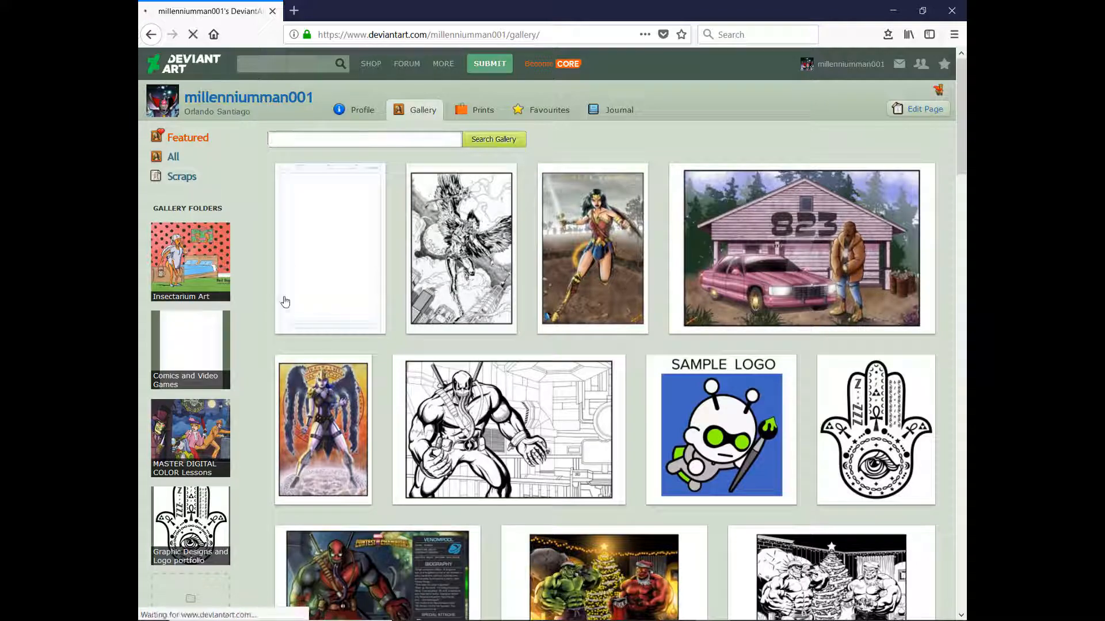
pyautogui.scroll(-8, 316, 276)
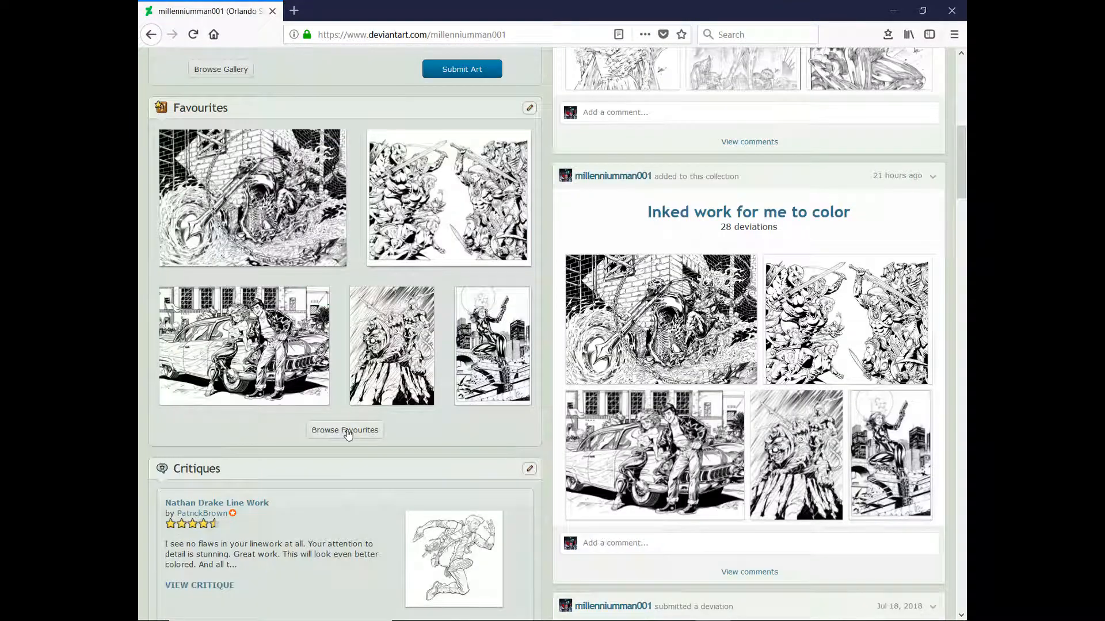
pyautogui.click(347, 435)
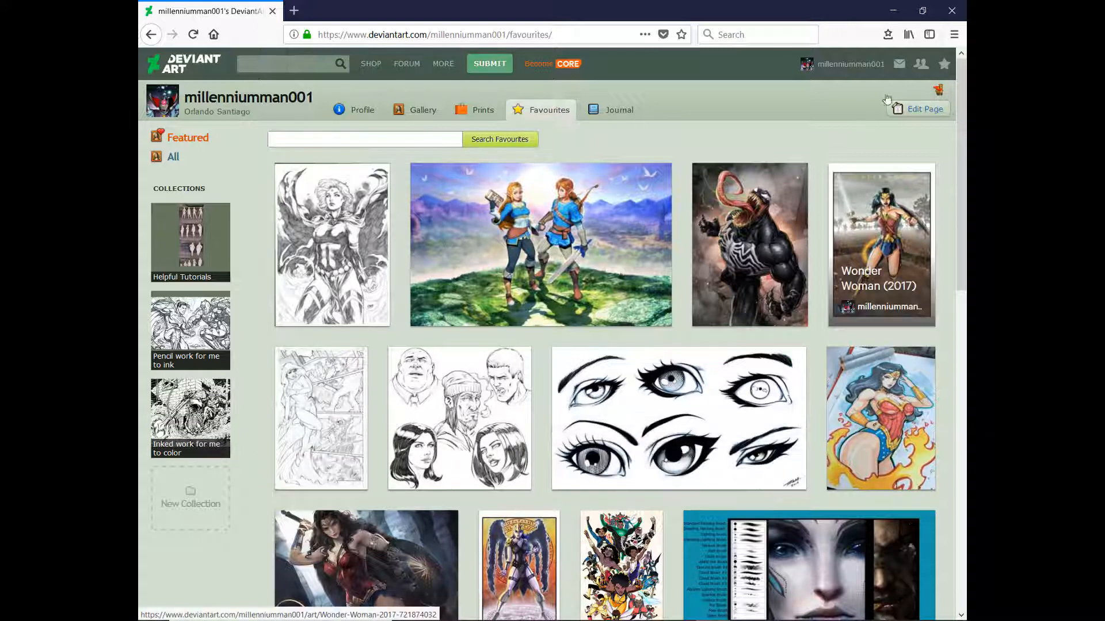
# Display the account's friends list and look through the listed artists
pyautogui.click(922, 65)
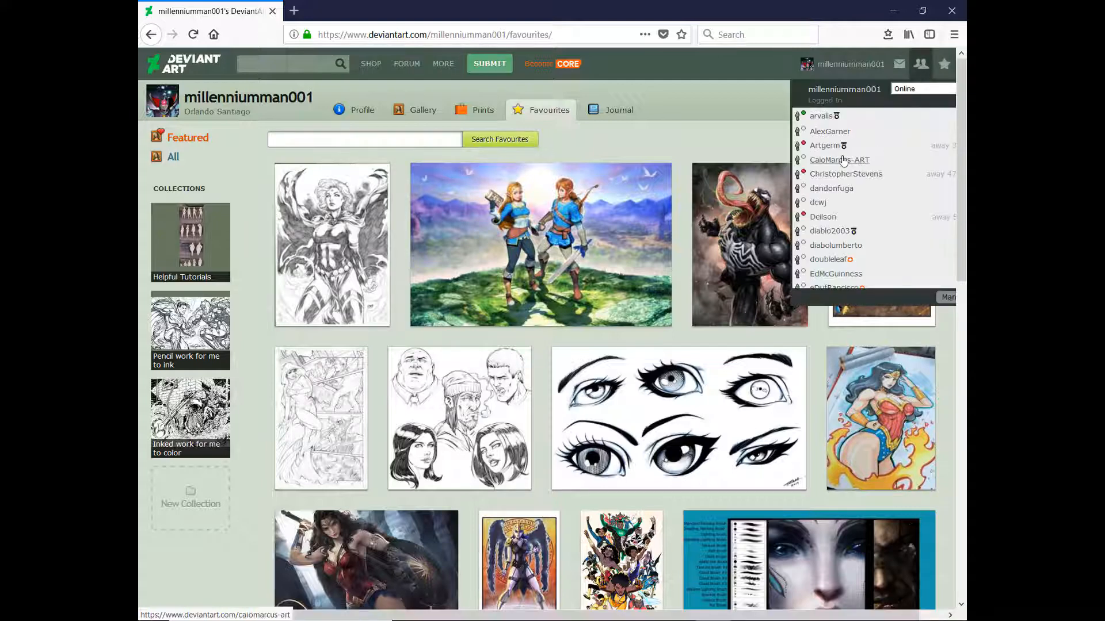
pyautogui.scroll(-10, 843, 161)
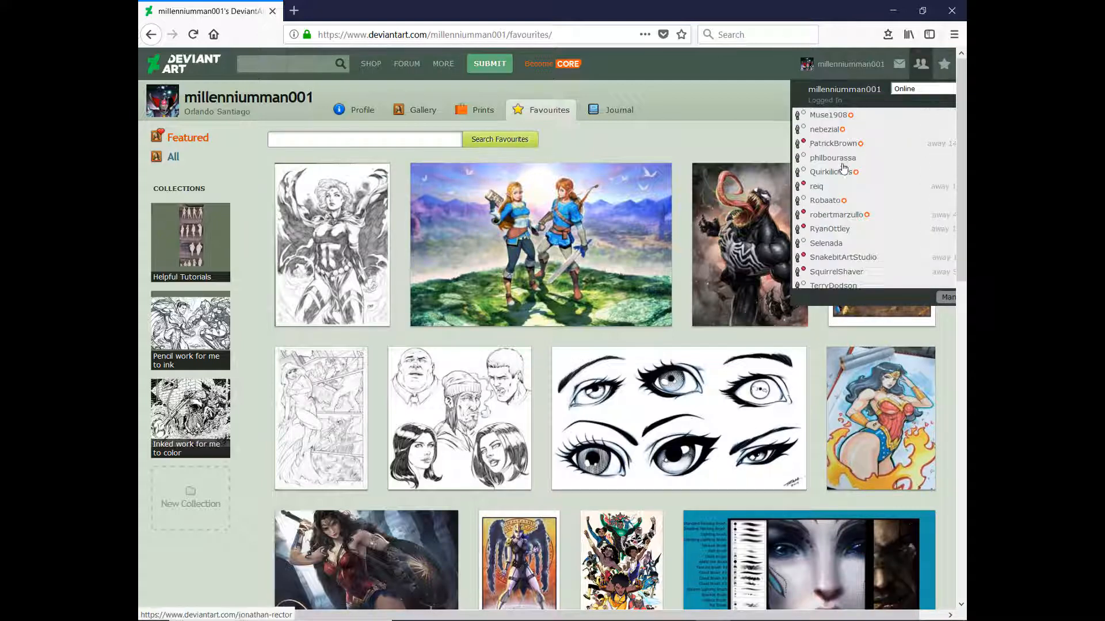
pyautogui.scroll(-4, 834, 184)
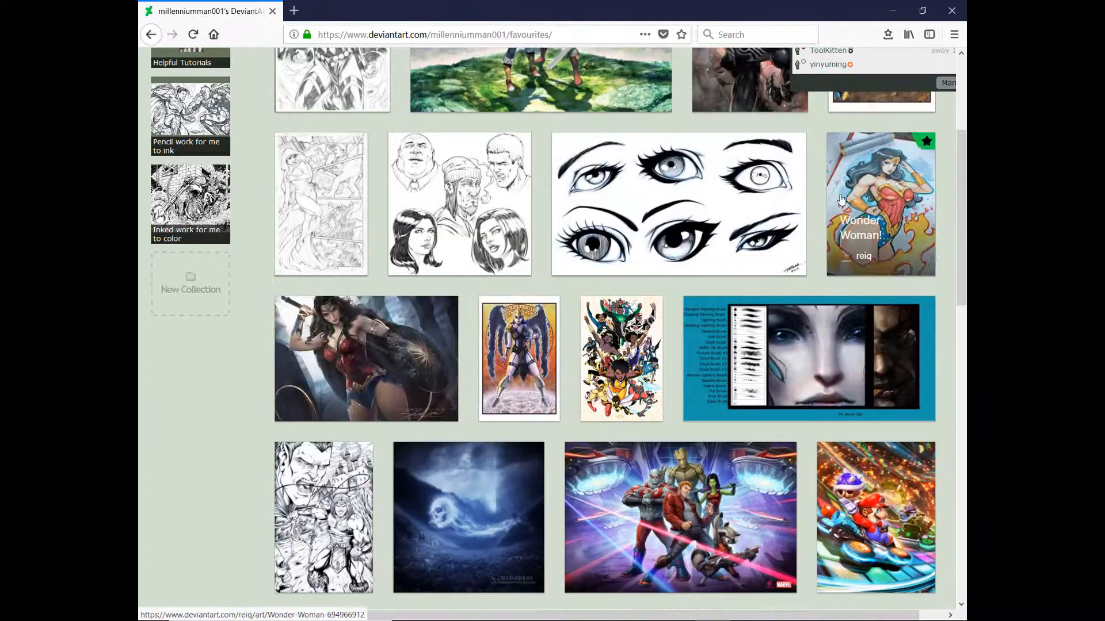
pyautogui.scroll(3, 832, 193)
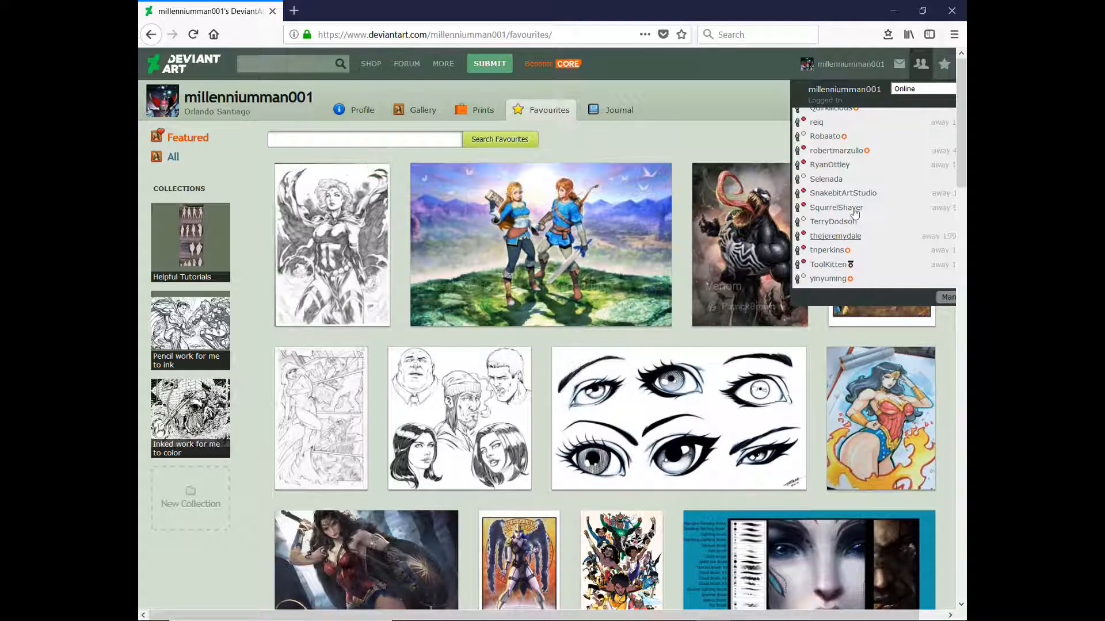
pyautogui.scroll(3, 854, 214)
pyautogui.scroll(6, 854, 214)
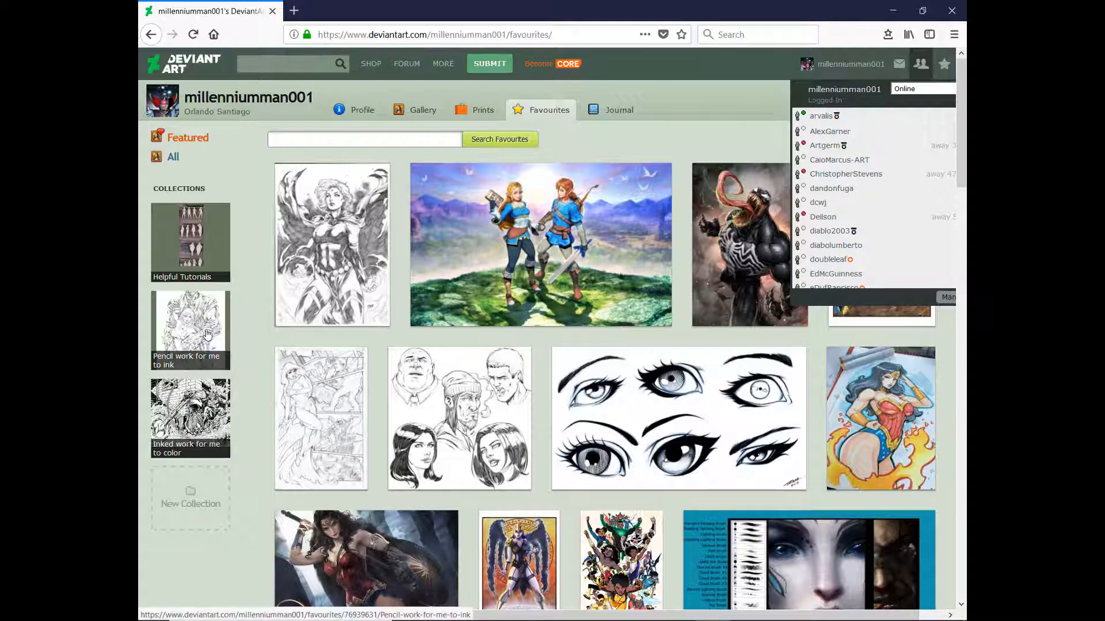
# Open the "Pencil work for me to ink" favourites collection and look through its drawings
pyautogui.click(208, 336)
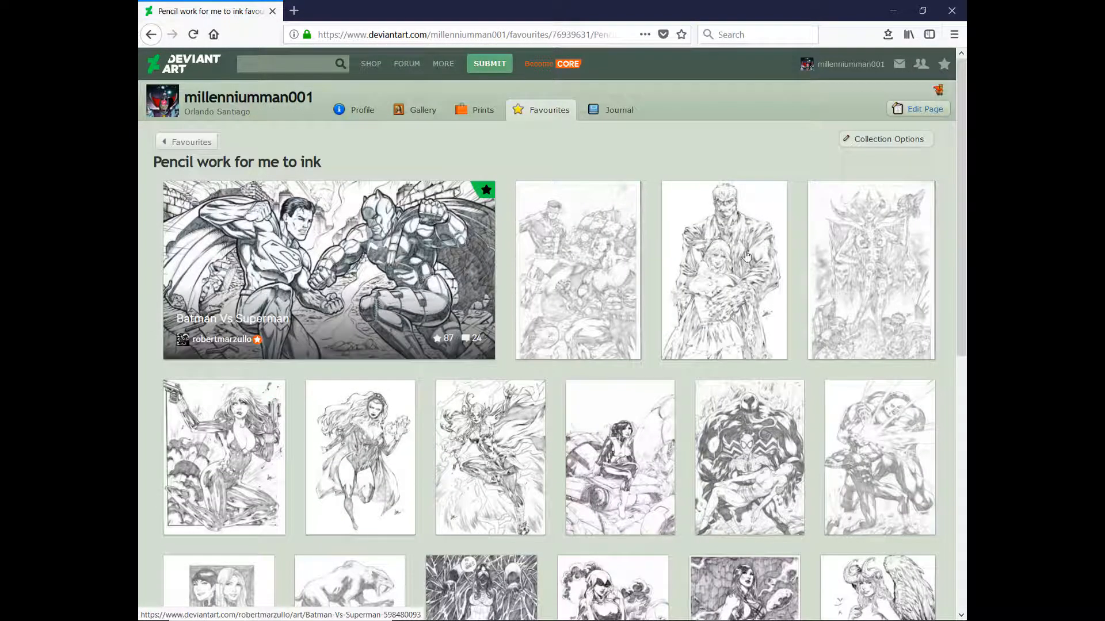
pyautogui.scroll(-5, 685, 299)
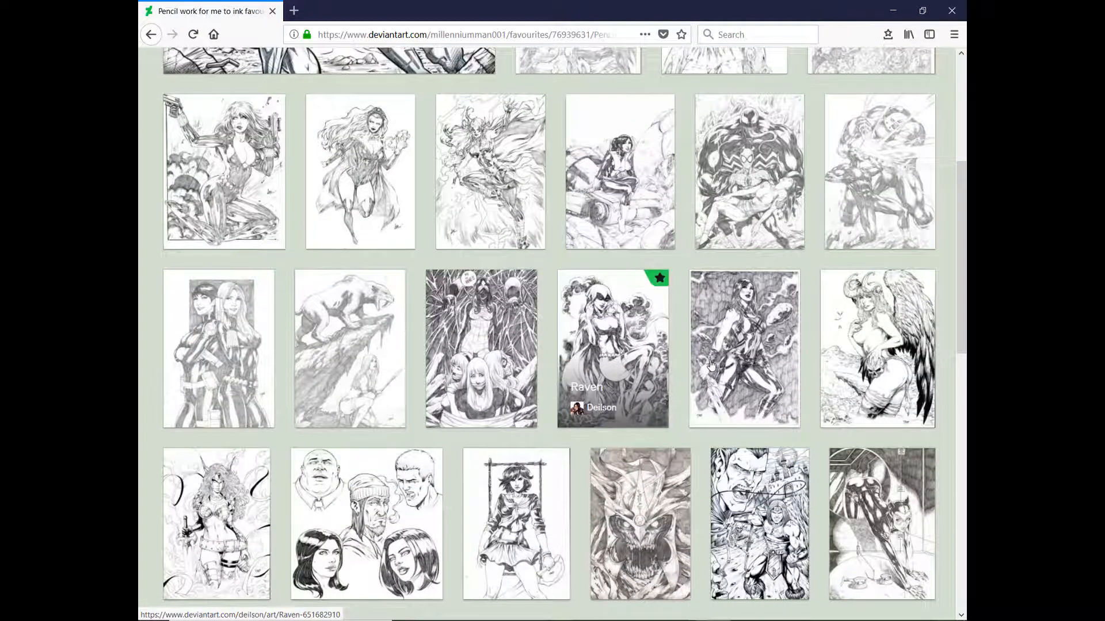
pyautogui.scroll(5, 712, 366)
pyautogui.scroll(-4, 506, 391)
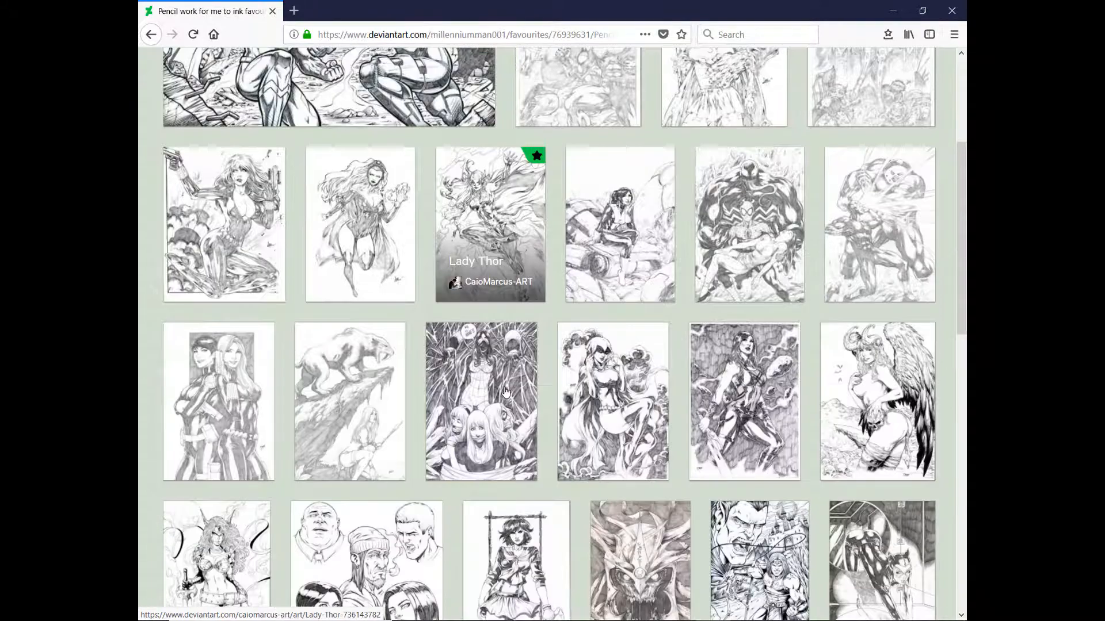
pyautogui.scroll(-10, 506, 392)
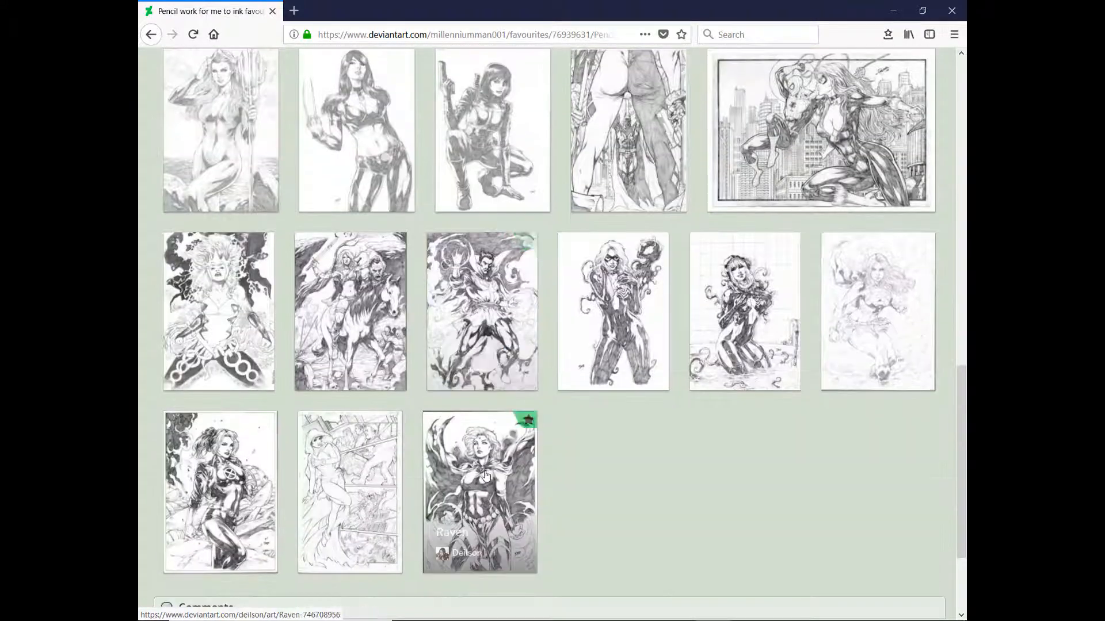
# Open the Raven drawing at the end of the collection, enlarge it and inspect it down to the comments
pyautogui.click(486, 476)
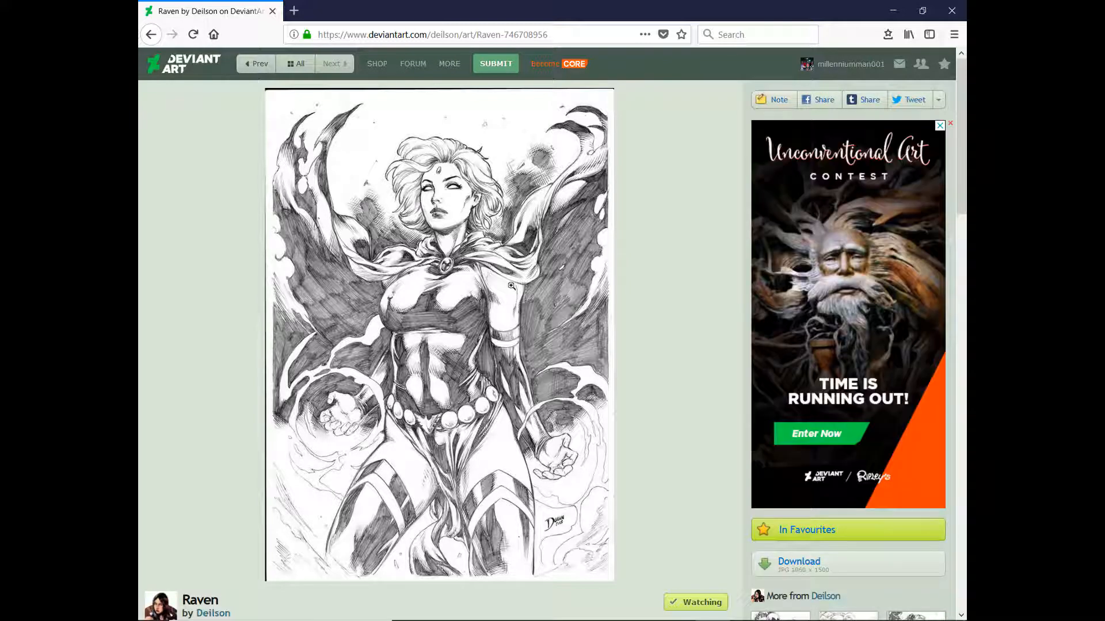
pyautogui.click(469, 309)
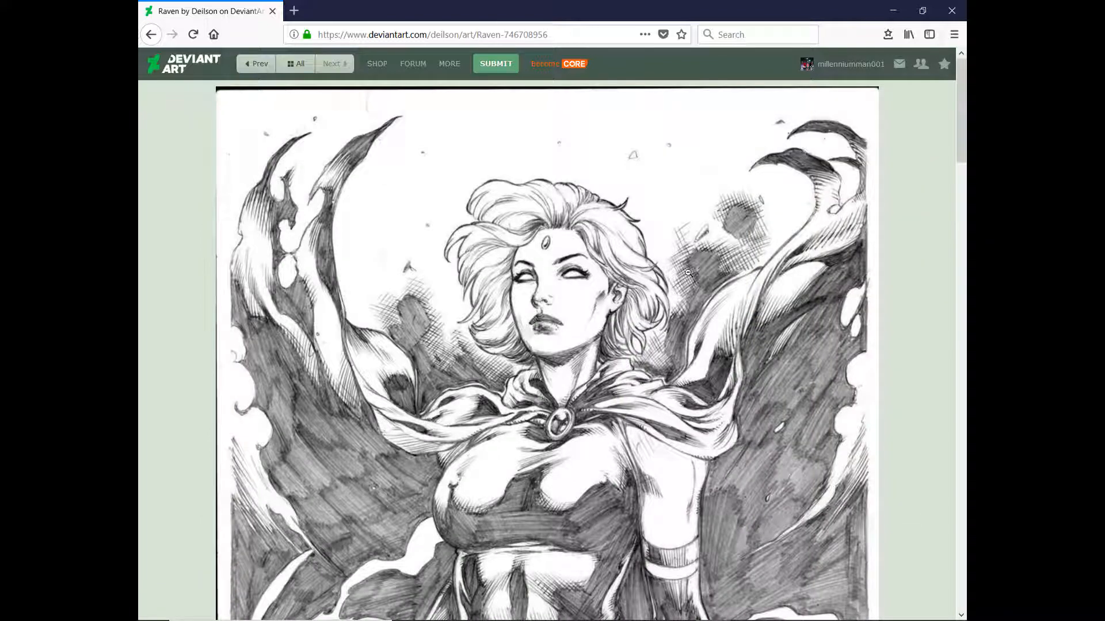
pyautogui.scroll(-10, 622, 263)
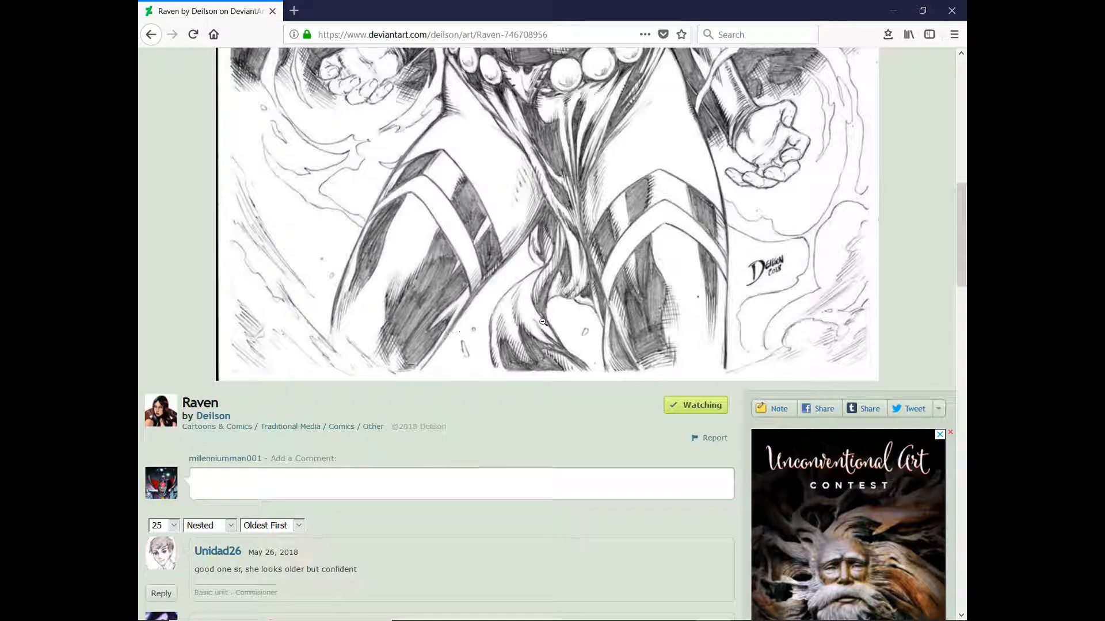
# Look over the enlarged Raven drawing, open the artist's profile and look through the newest deviations
pyautogui.scroll(12, 543, 320)
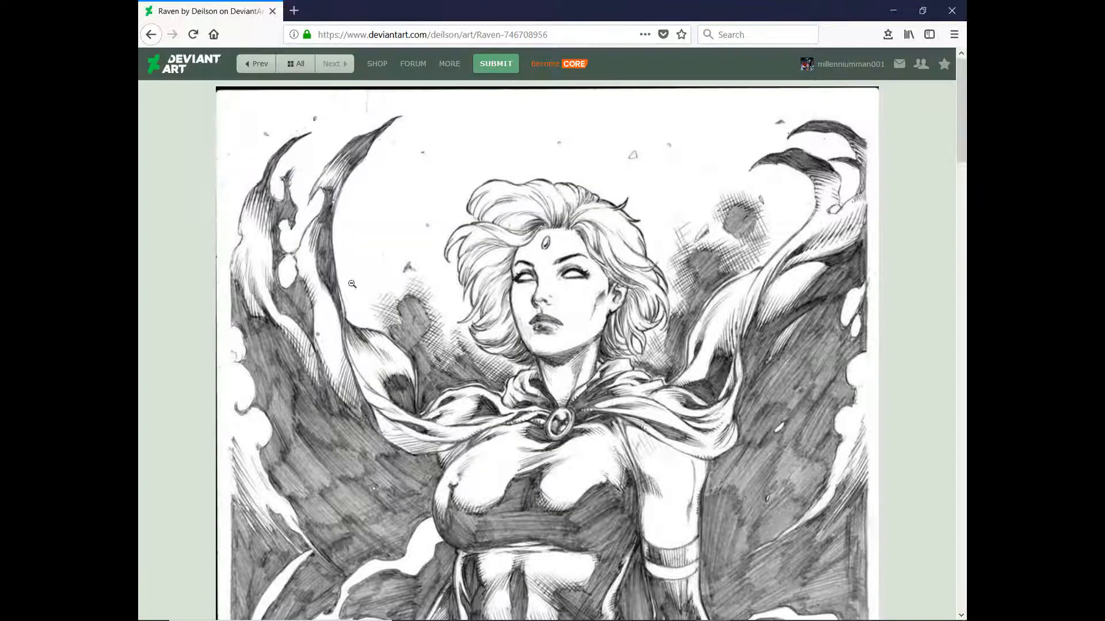
pyautogui.scroll(-10, 542, 322)
pyautogui.scroll(-5, 220, 259)
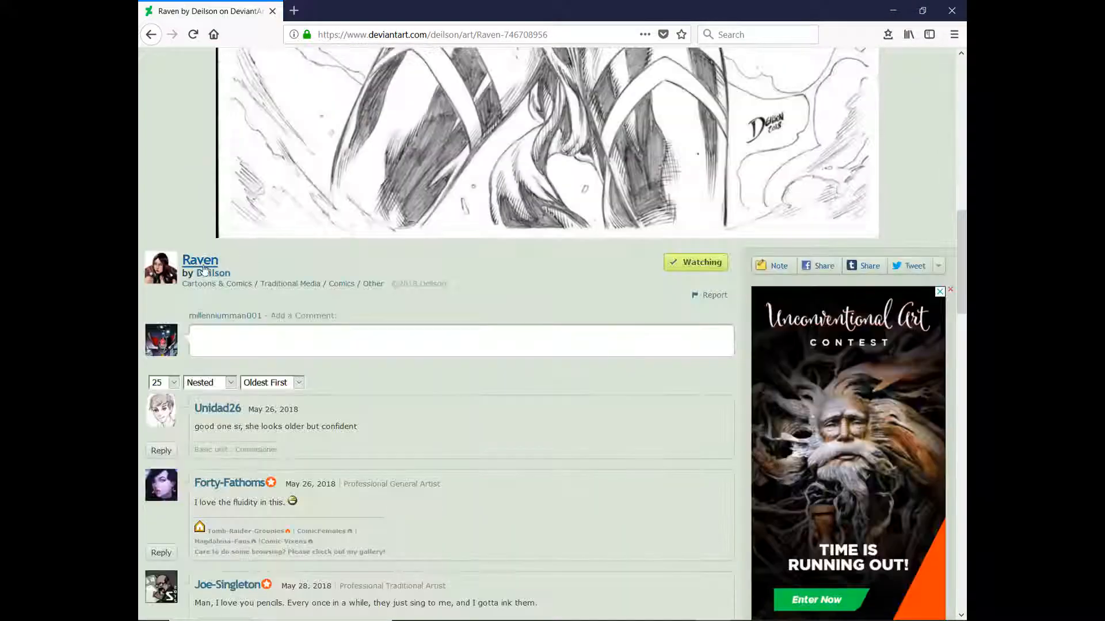
pyautogui.click(217, 278)
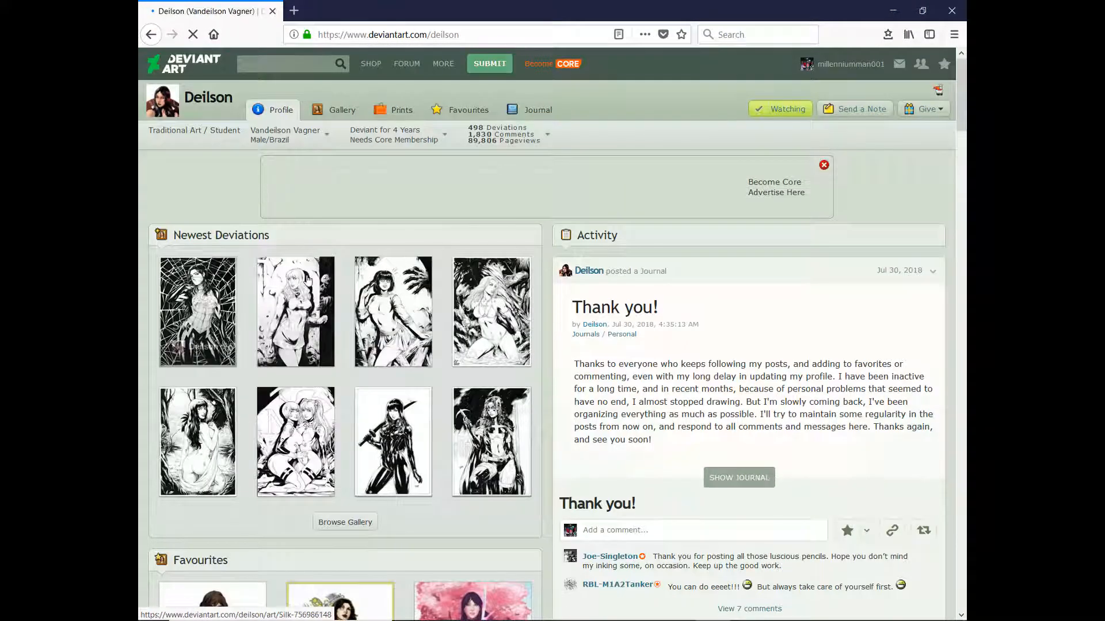
pyautogui.scroll(-9, 249, 270)
pyautogui.scroll(10, 316, 320)
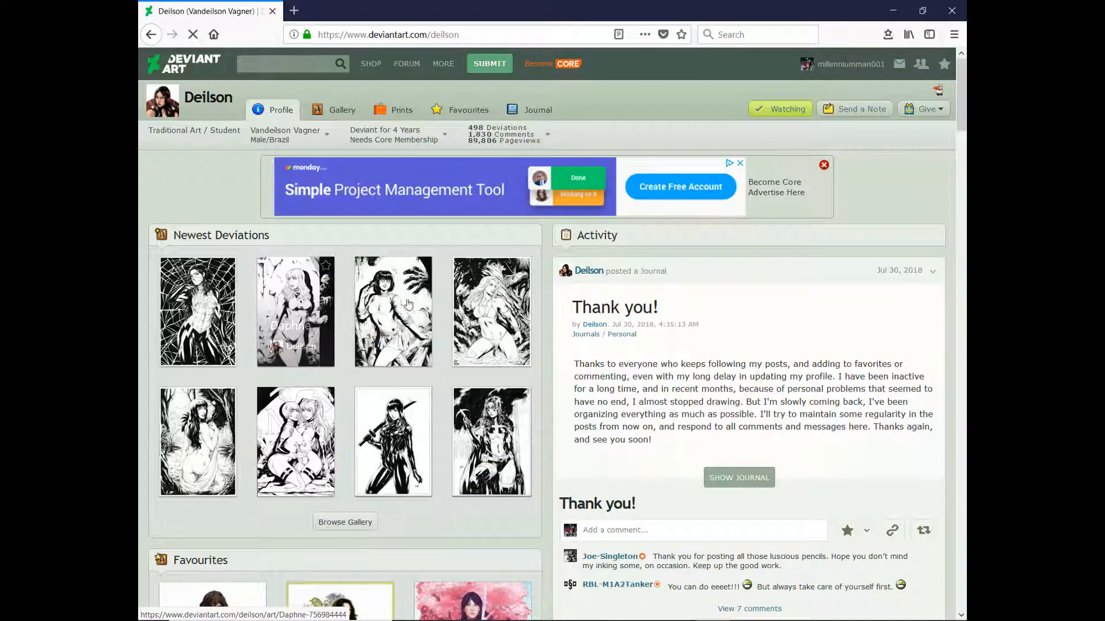
pyautogui.scroll(-6, 373, 328)
pyautogui.scroll(6, 341, 329)
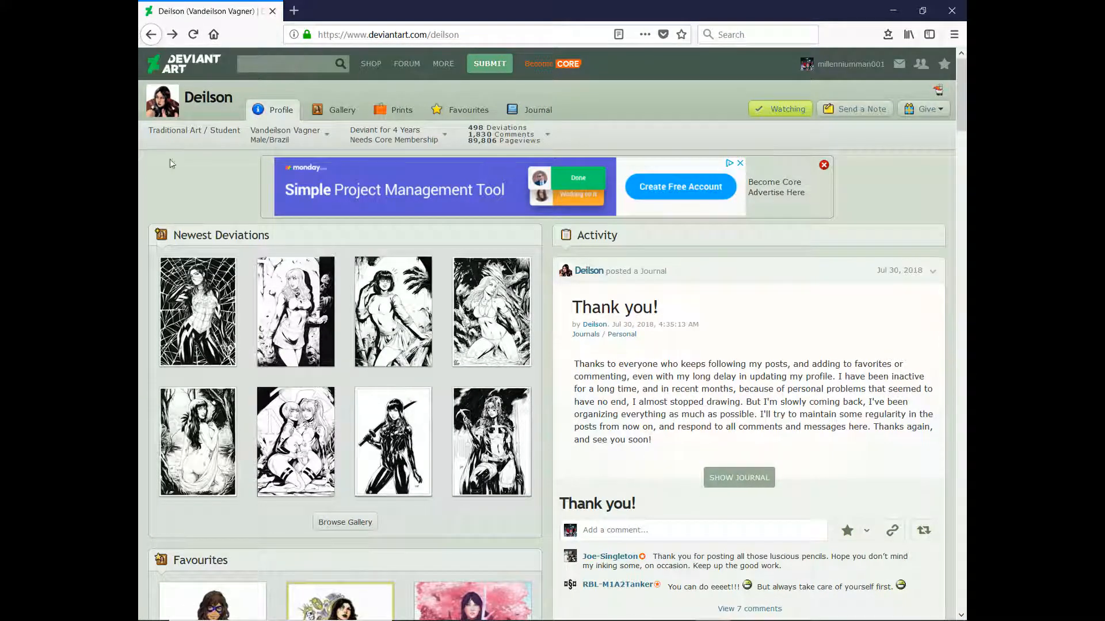
# Return to the Raven artwork page, enlarge the drawing and inspect its pencil detail from head to legs
pyautogui.click(151, 35)
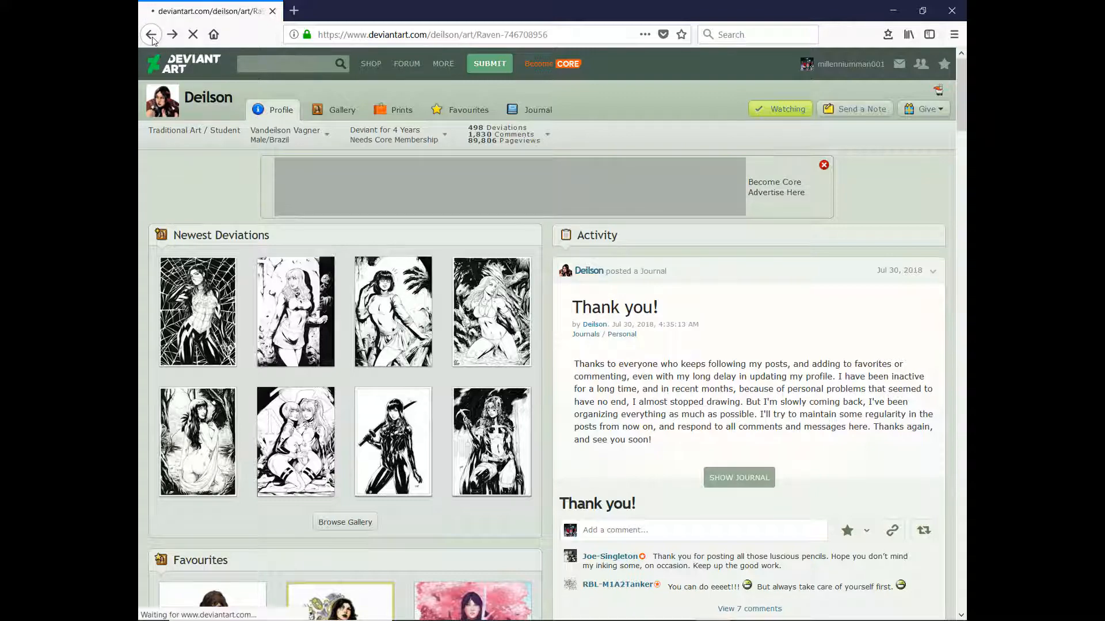
pyautogui.scroll(15, 284, 186)
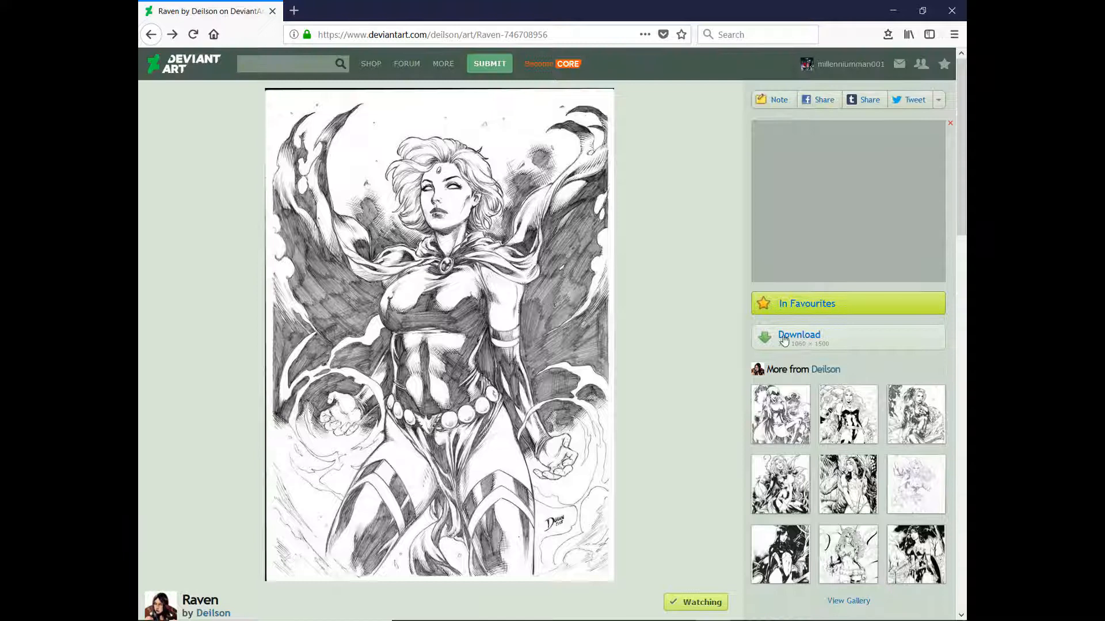
pyautogui.click(783, 340)
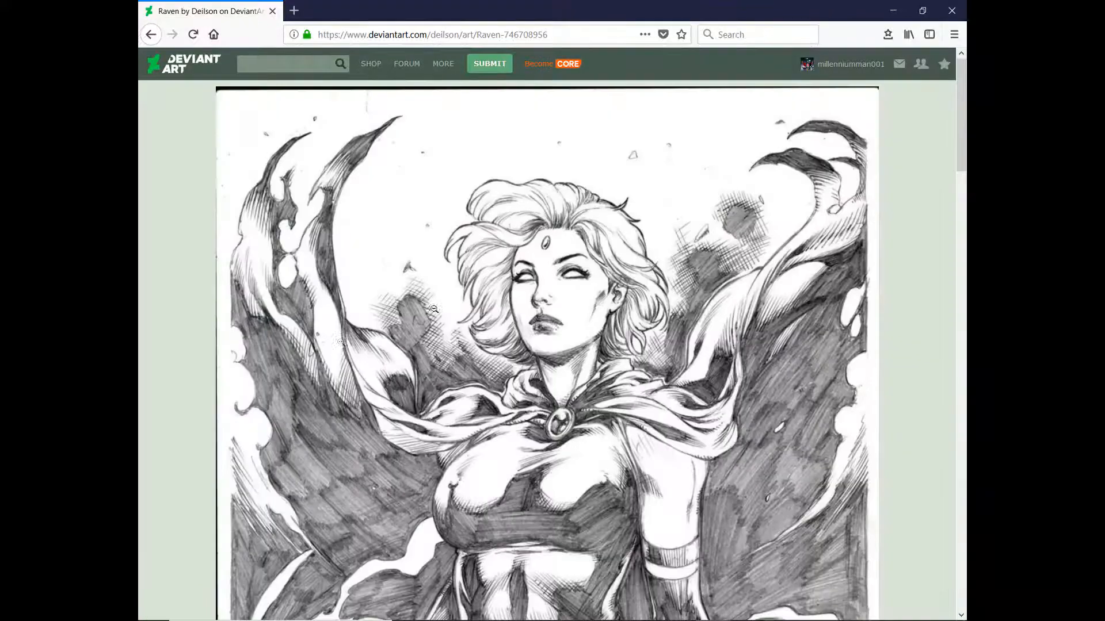
pyautogui.click(455, 242)
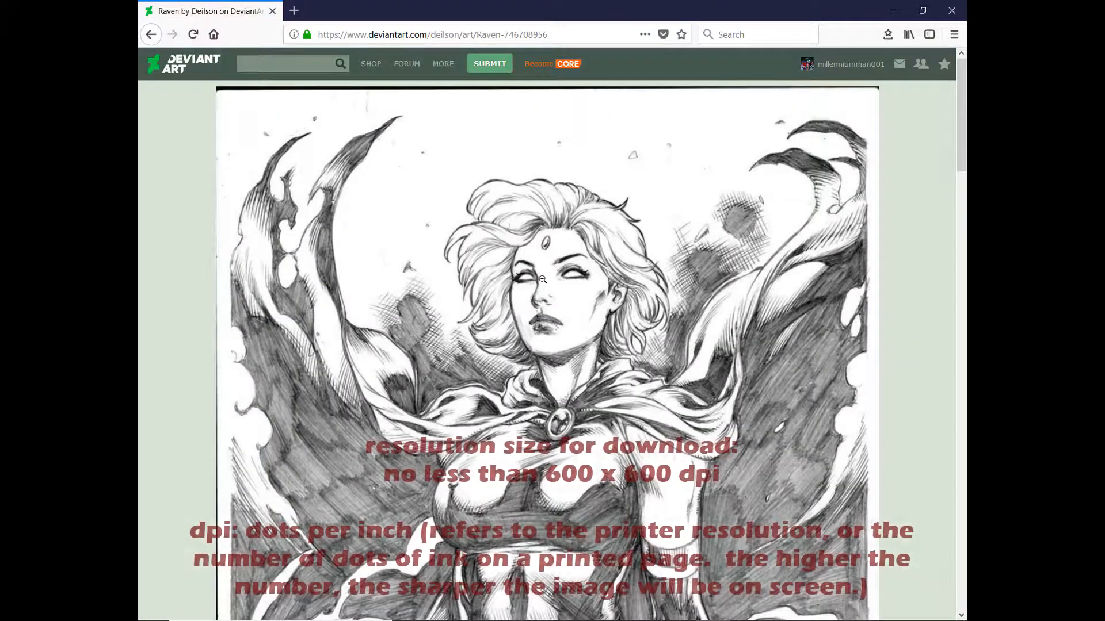
pyautogui.scroll(-3, 542, 281)
pyautogui.scroll(-5, 542, 281)
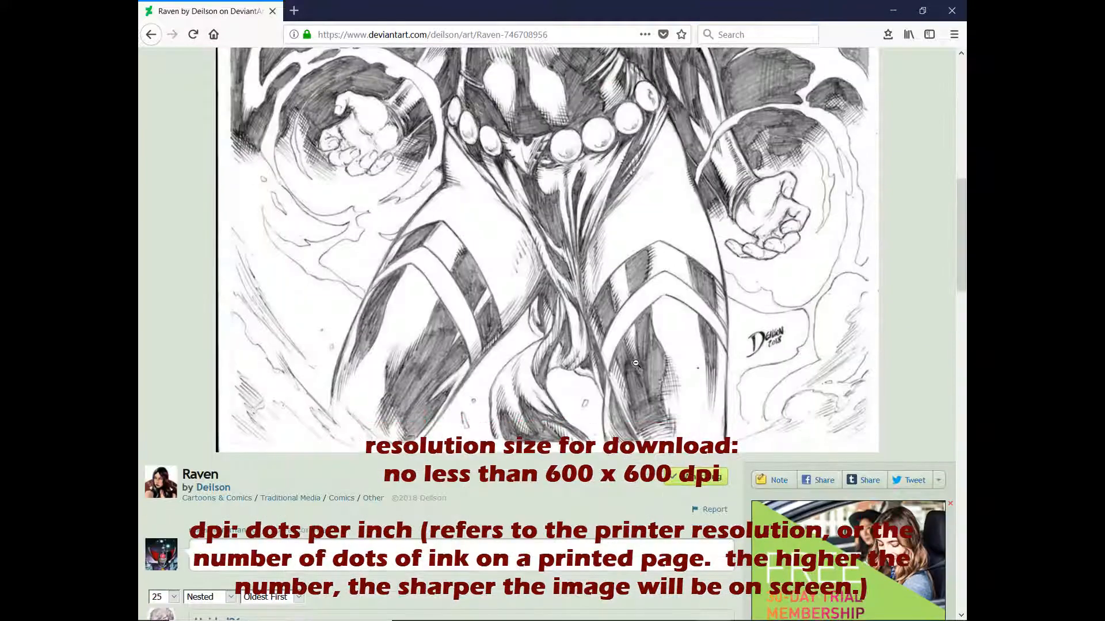
pyautogui.scroll(9, 564, 361)
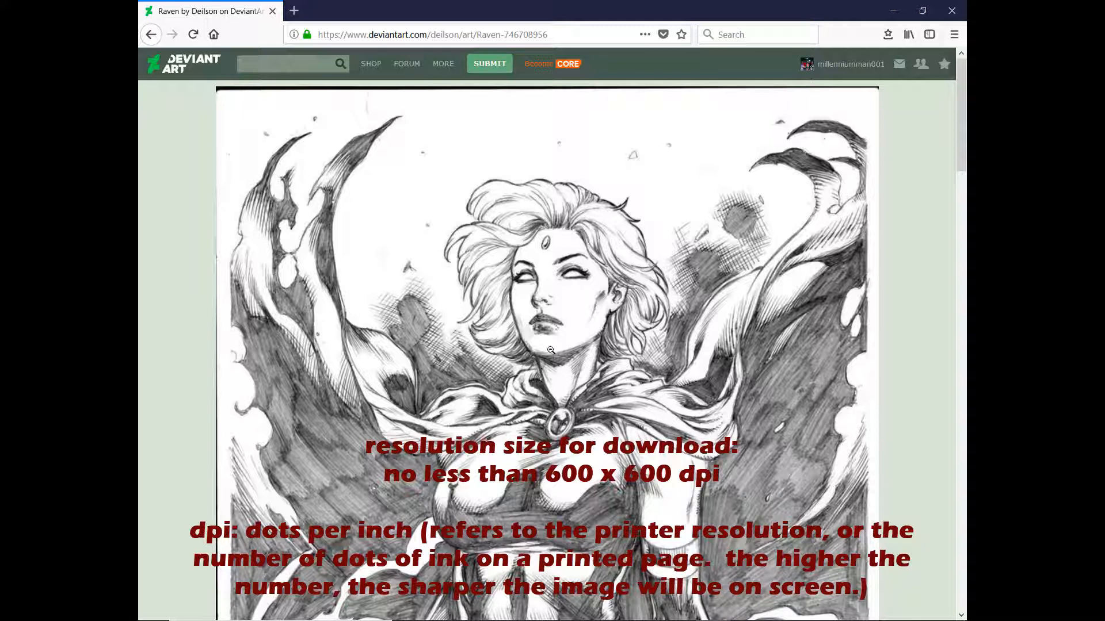
pyautogui.scroll(-1, 535, 338)
pyautogui.scroll(-3, 535, 338)
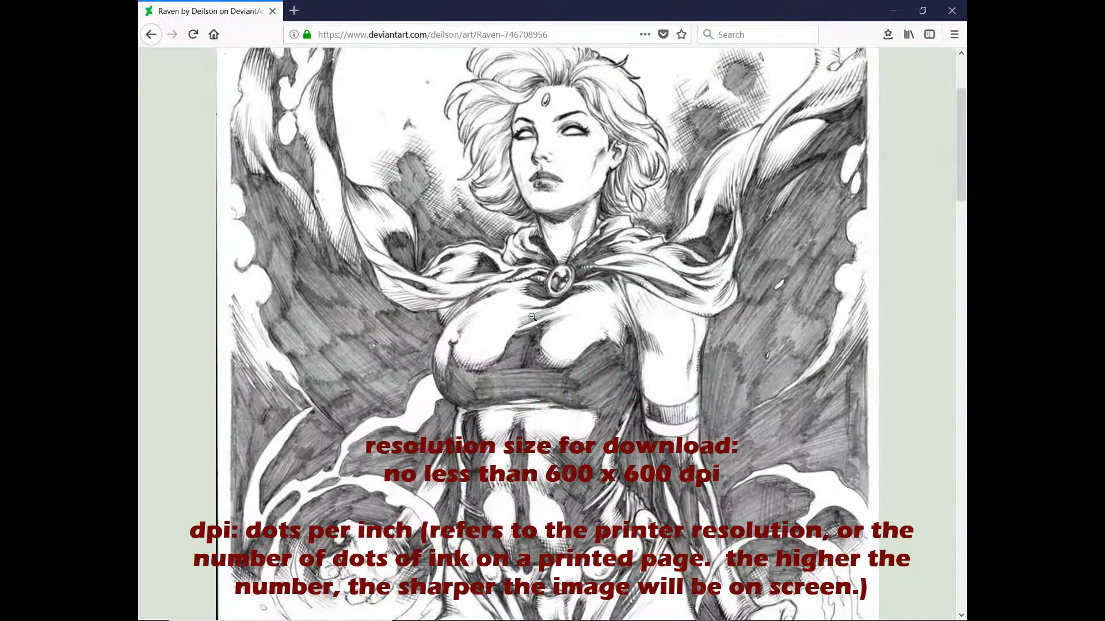
# Switch the Raven drawing between fitted and enlarged display to compare its detail, ending with the fitted view
pyautogui.click(535, 339)
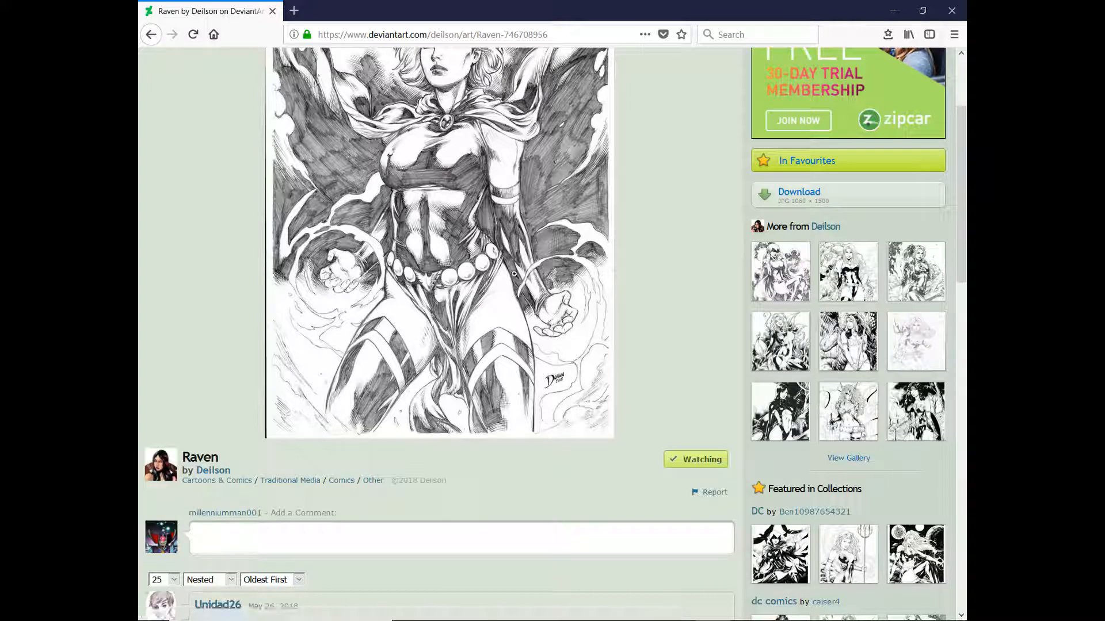
pyautogui.scroll(2, 467, 261)
pyautogui.scroll(-1, 466, 262)
pyautogui.click(466, 262)
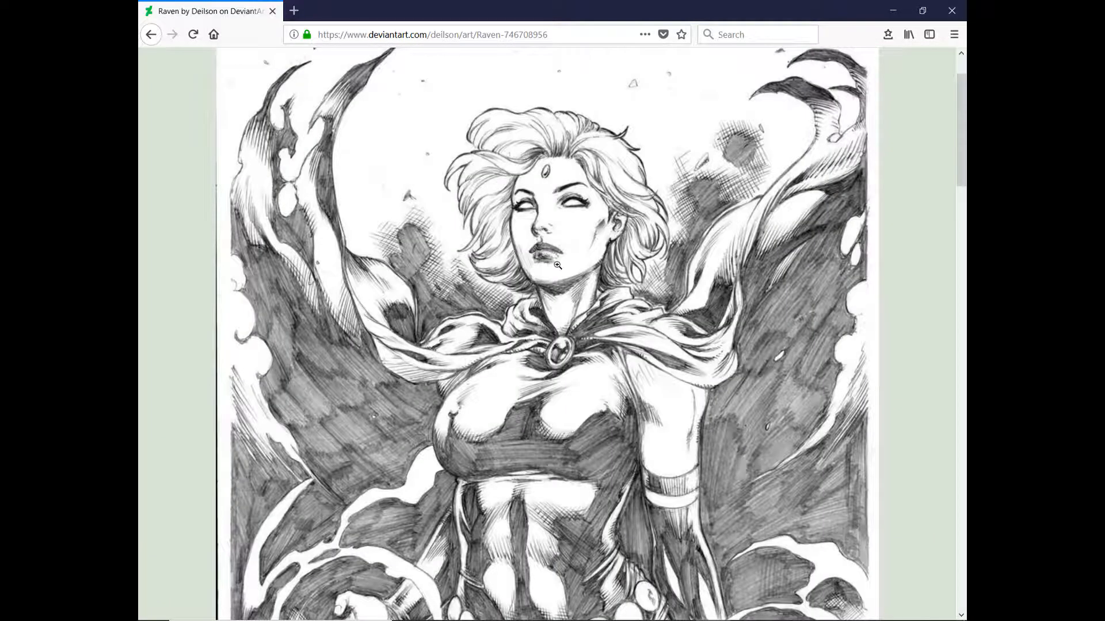
pyautogui.click(525, 287)
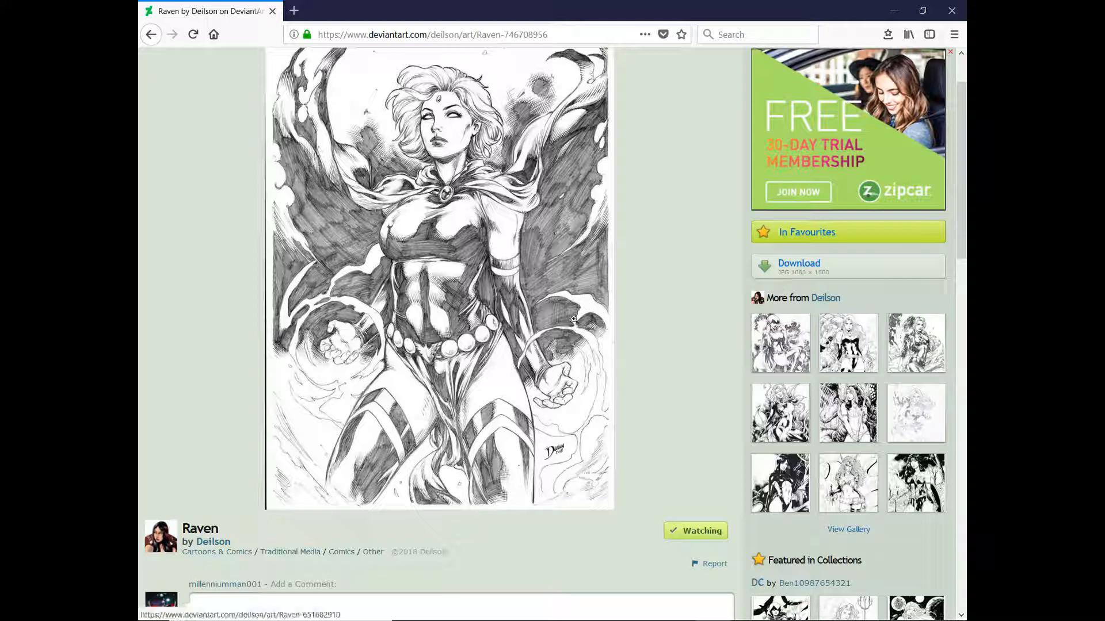
# Open the downloadable full-size version of the Raven drawing and start saving the image to disk
pyautogui.click(829, 274)
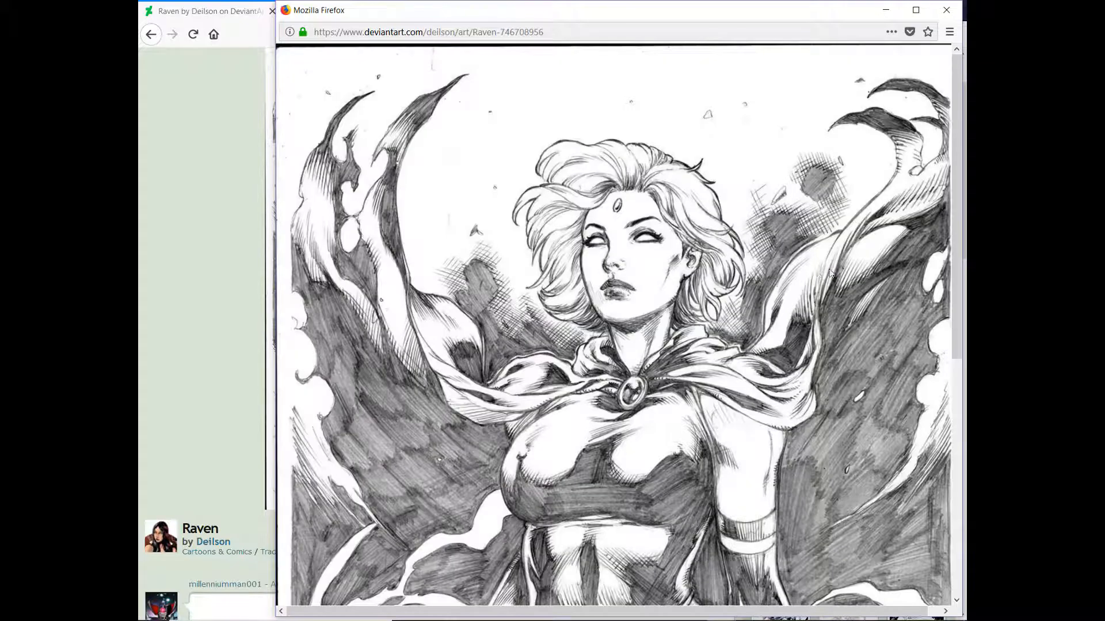
pyautogui.scroll(-8, 556, 298)
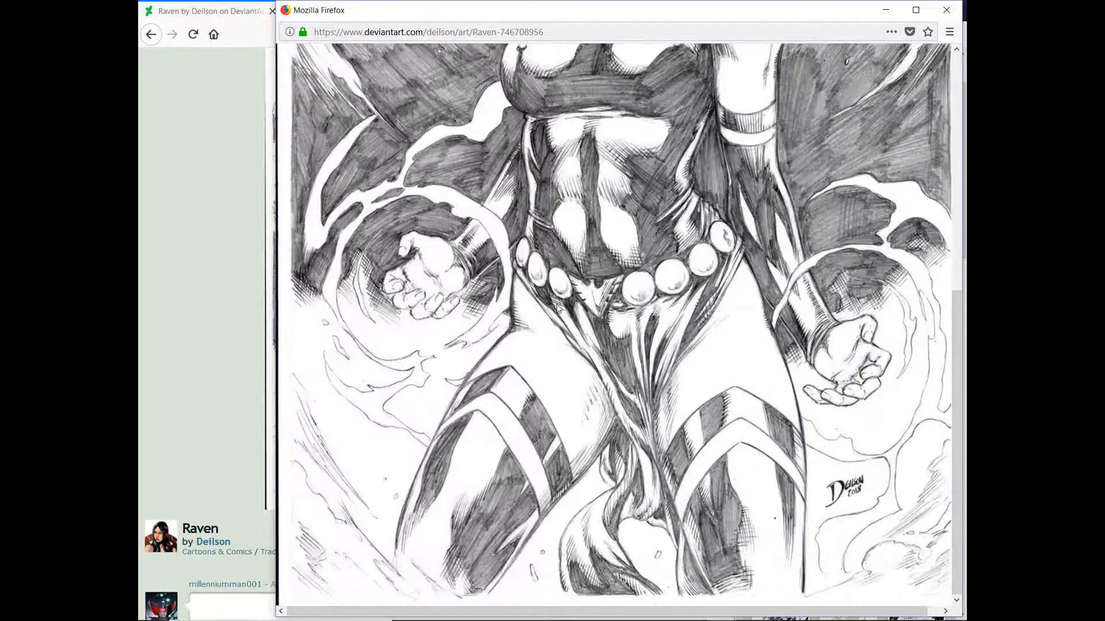
pyautogui.rightClick(581, 308)
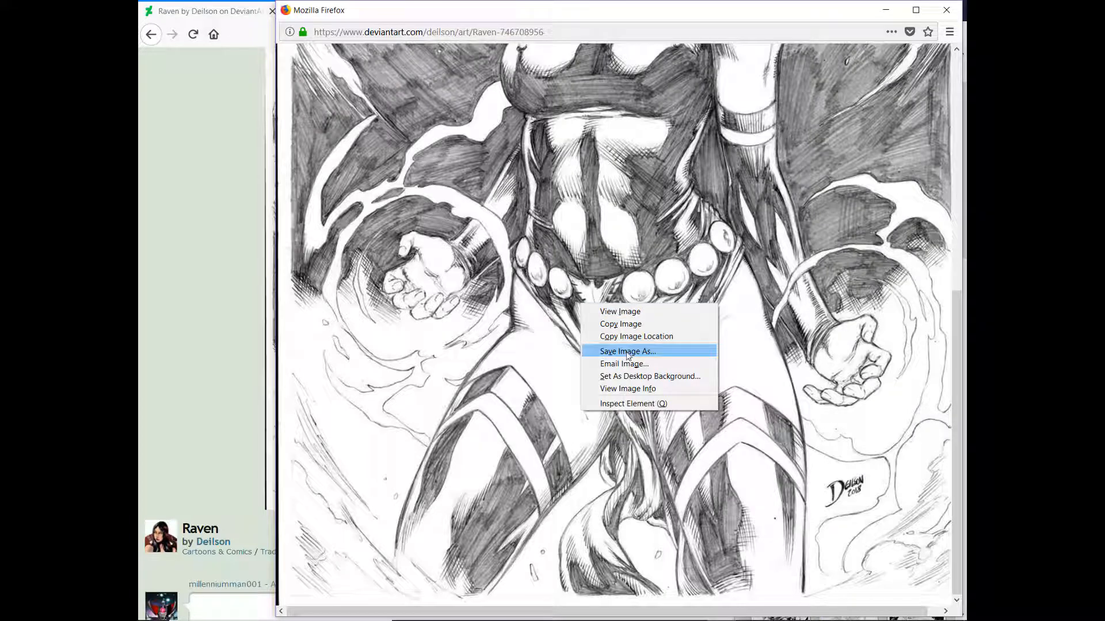
pyautogui.click(625, 354)
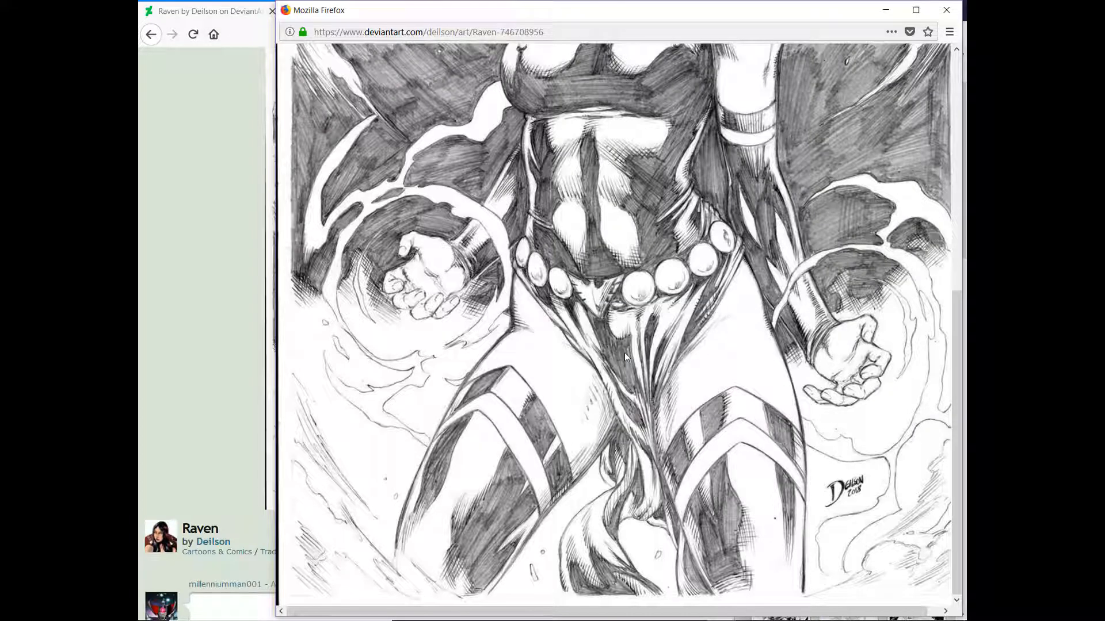
# Choose the Pencil Work for Inking folder as save location, under Digital Artwork and Facebook Folder > Comic Book Projects on drive C:
pyautogui.click(333, 245)
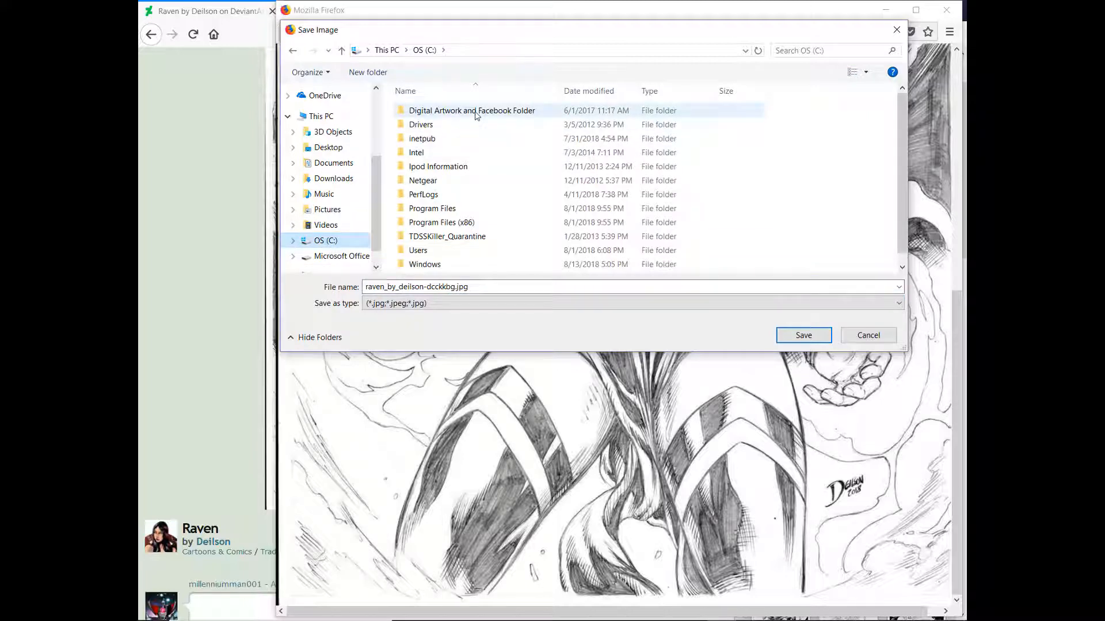
pyautogui.click(477, 115)
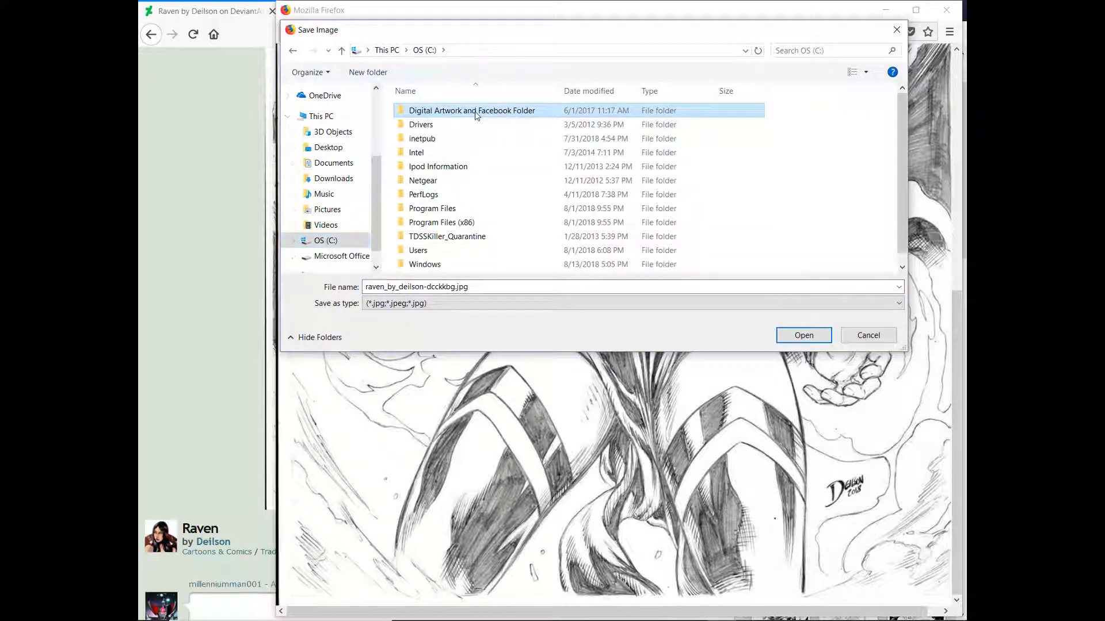
pyautogui.doubleClick(476, 115)
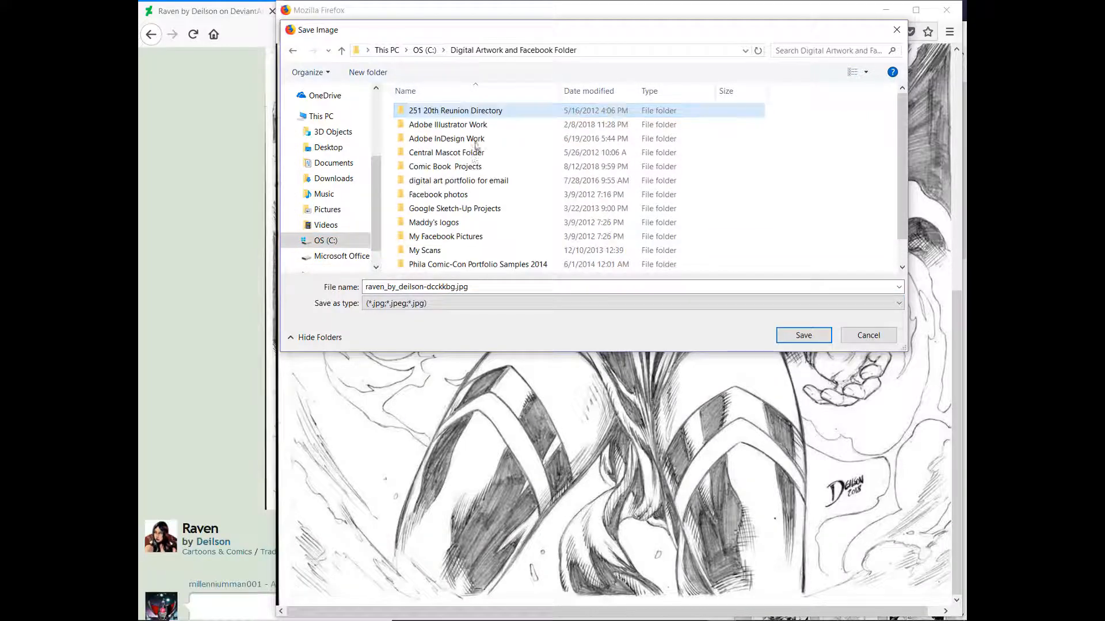
pyautogui.doubleClick(446, 167)
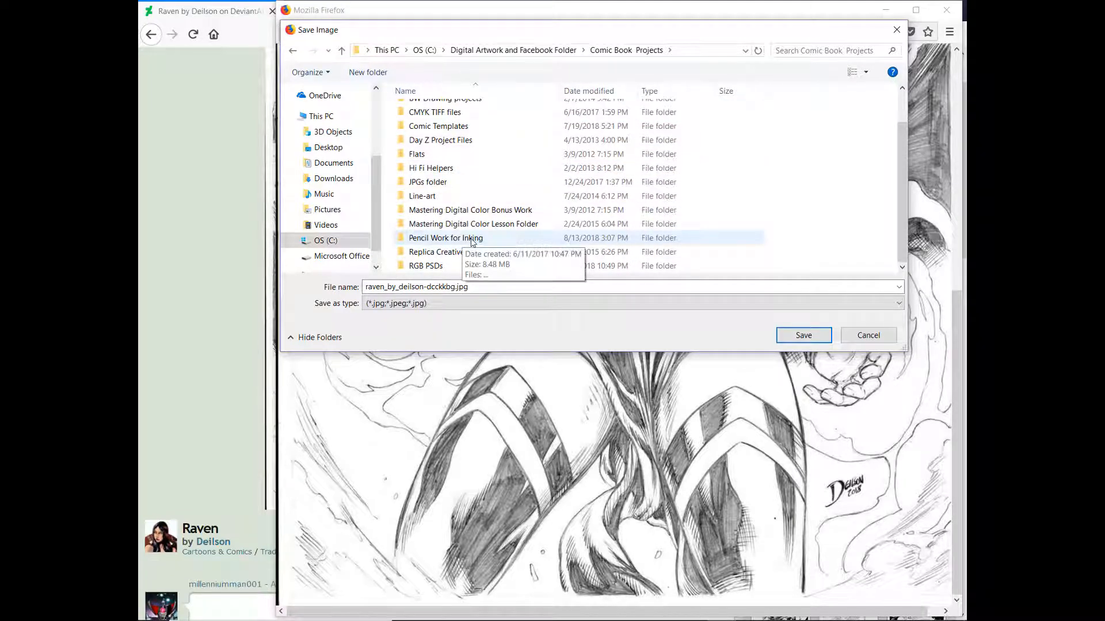
pyautogui.doubleClick(471, 238)
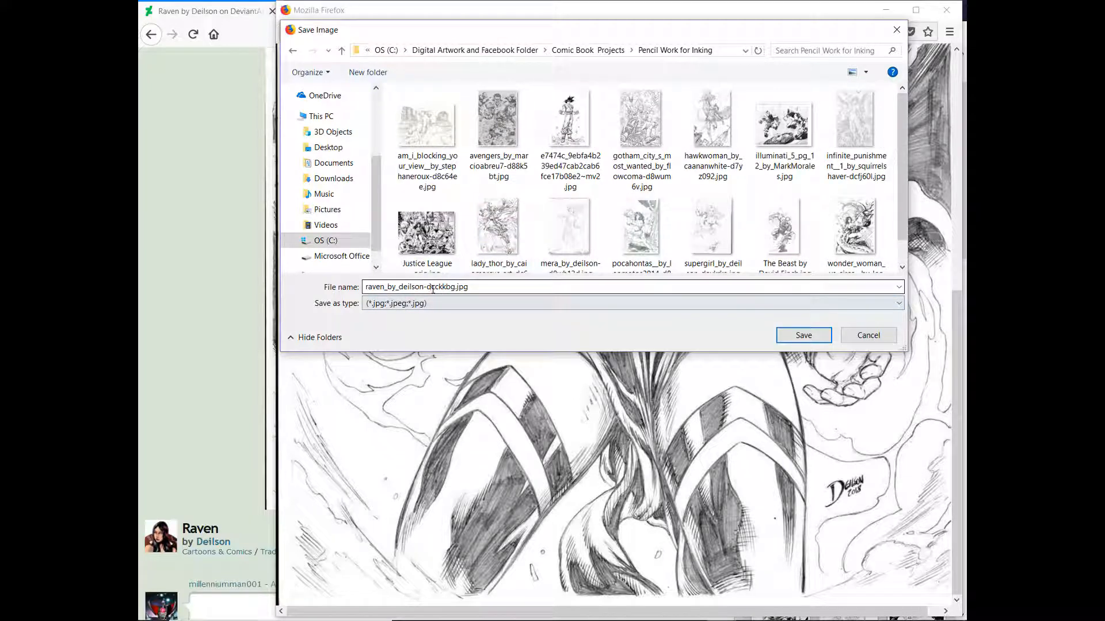
# Check the available file types and save the drawing as raven_by_deilson-dcckkbg.jpg in JPG format
pyautogui.click(899, 309)
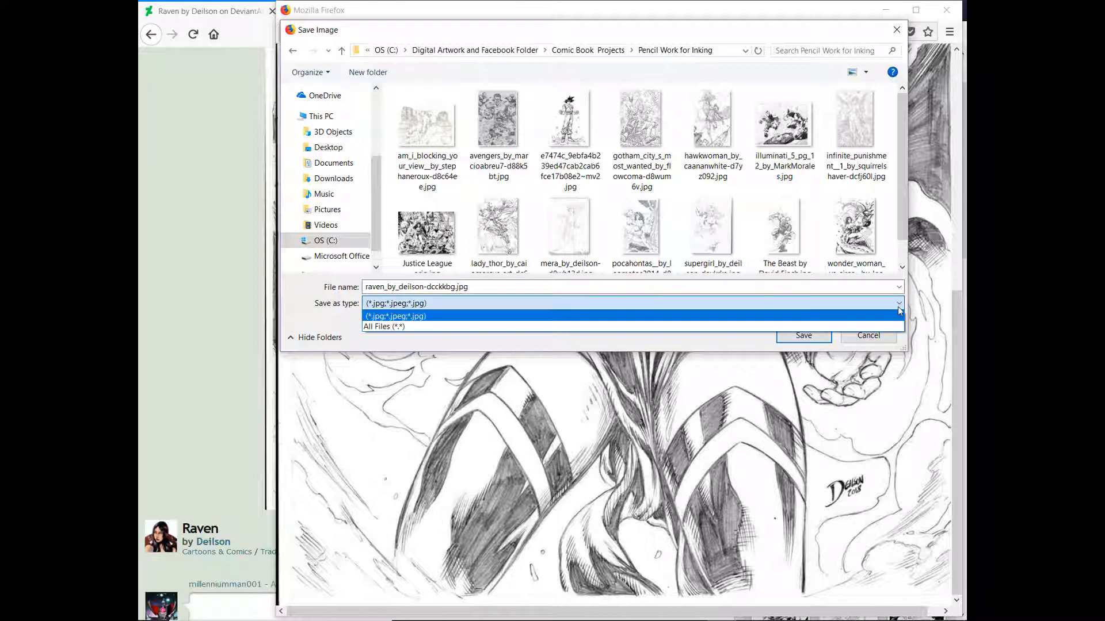
pyautogui.click(898, 313)
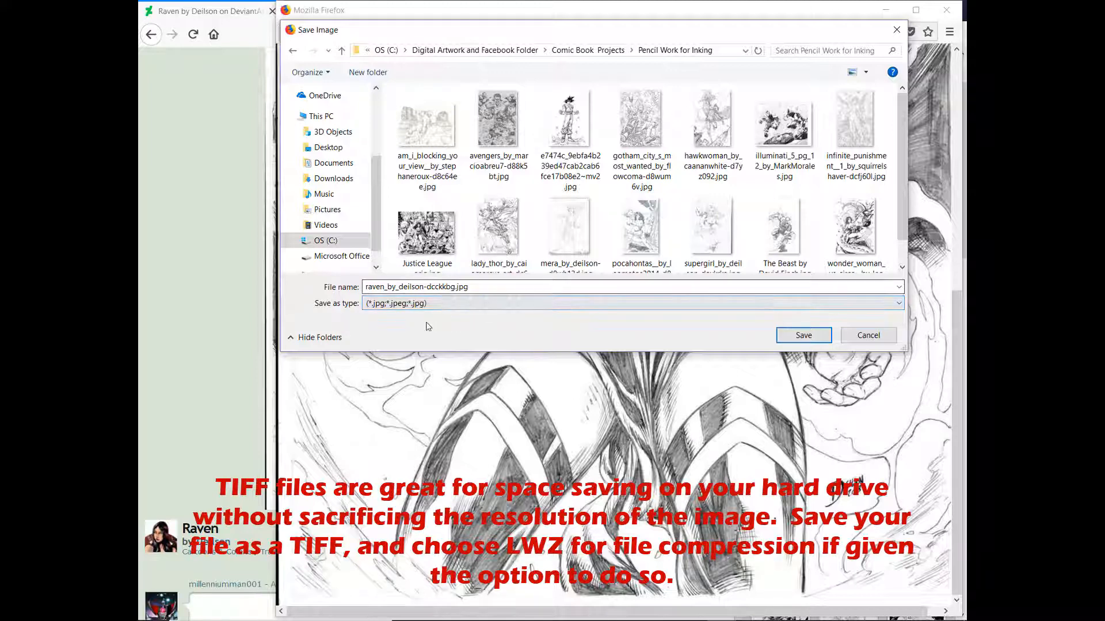
pyautogui.click(800, 337)
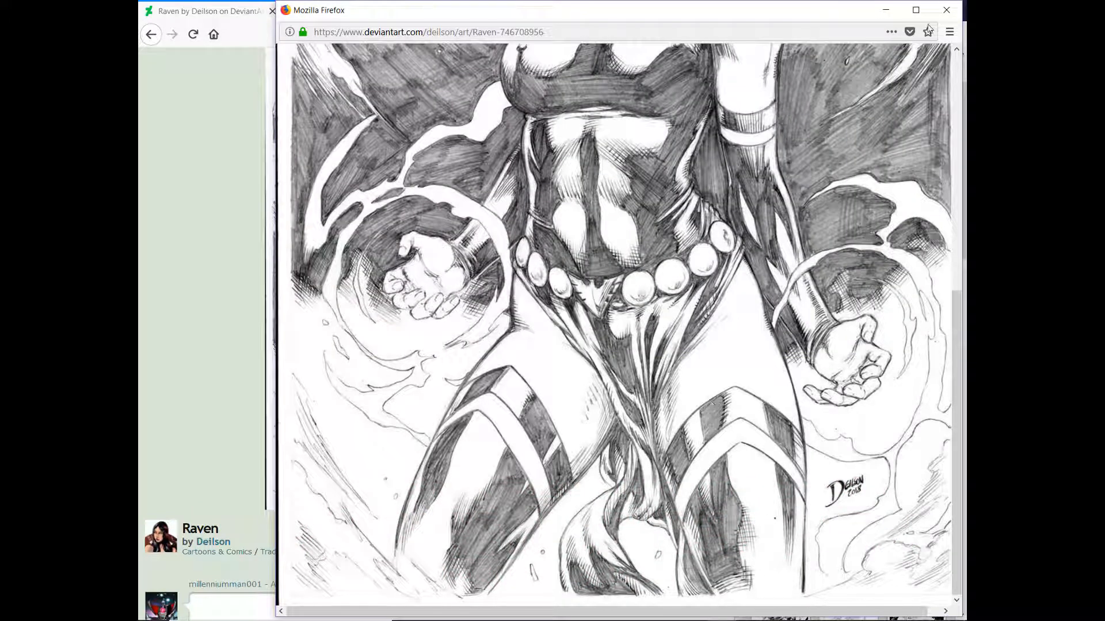
# Switch to Clip Studio Paint and create a new comic canvas from the 11 x 17 comic page preset
pyautogui.moveTo(724, 611)
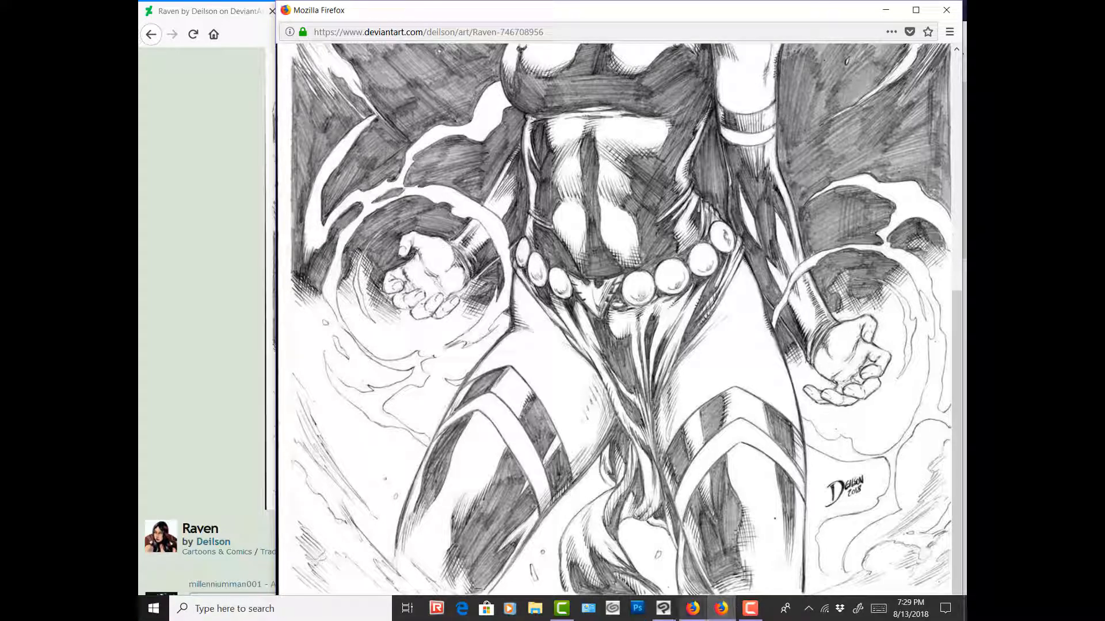
pyautogui.click(664, 614)
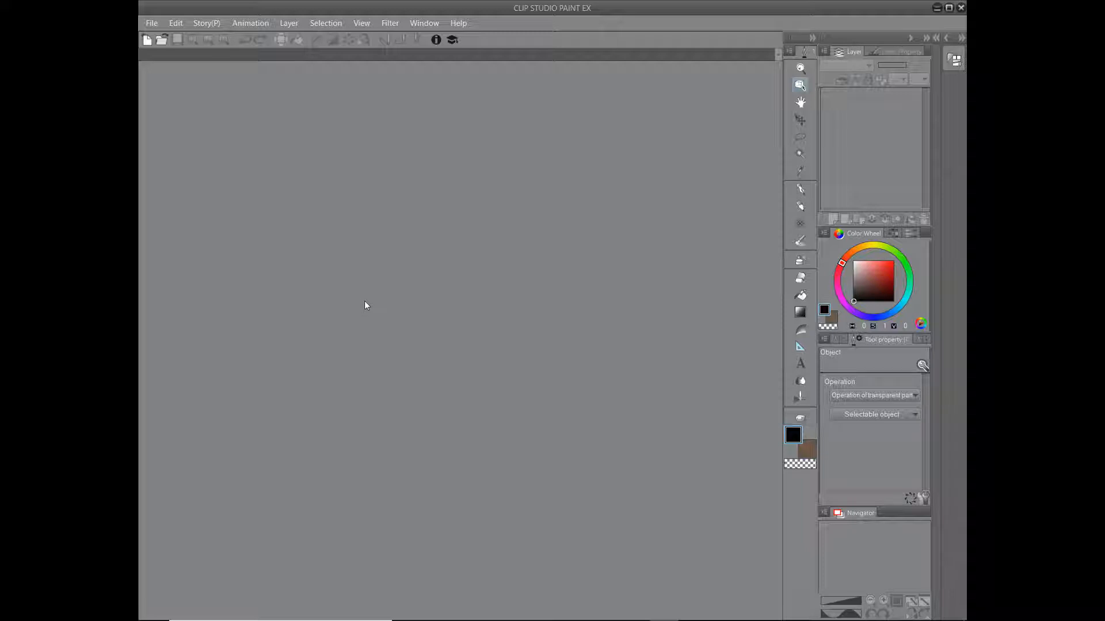
pyautogui.click(157, 26)
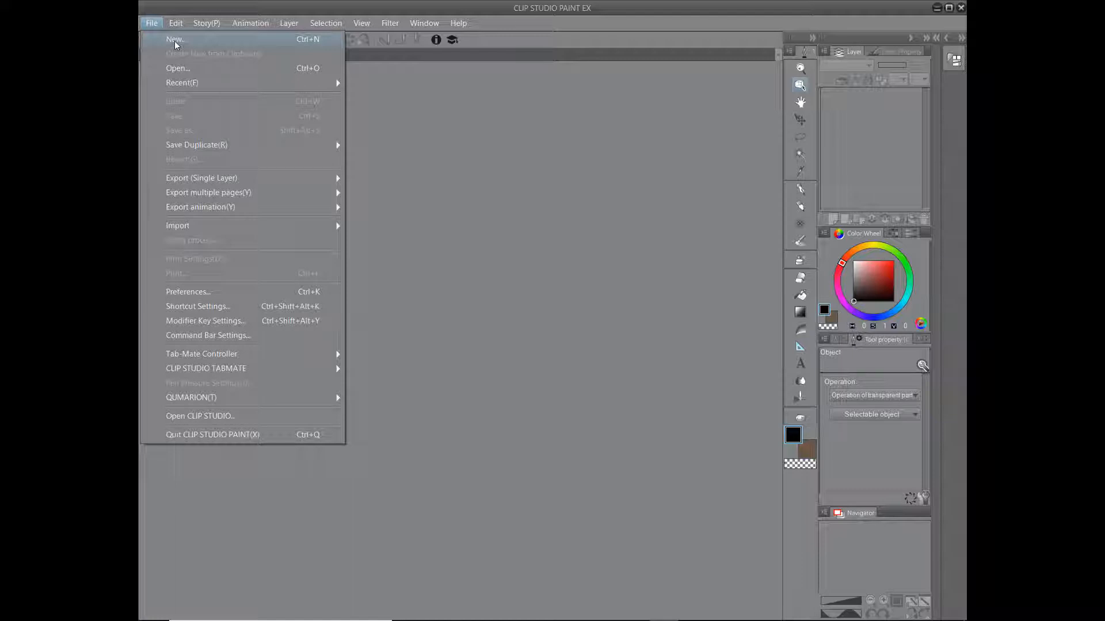
pyautogui.click(174, 40)
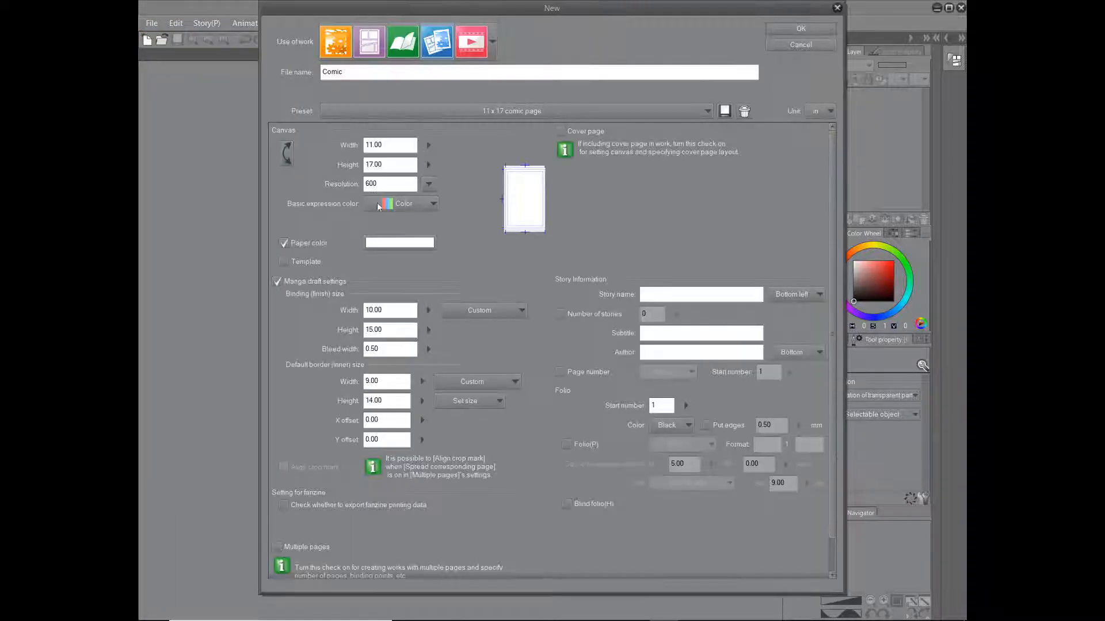
pyautogui.click(706, 108)
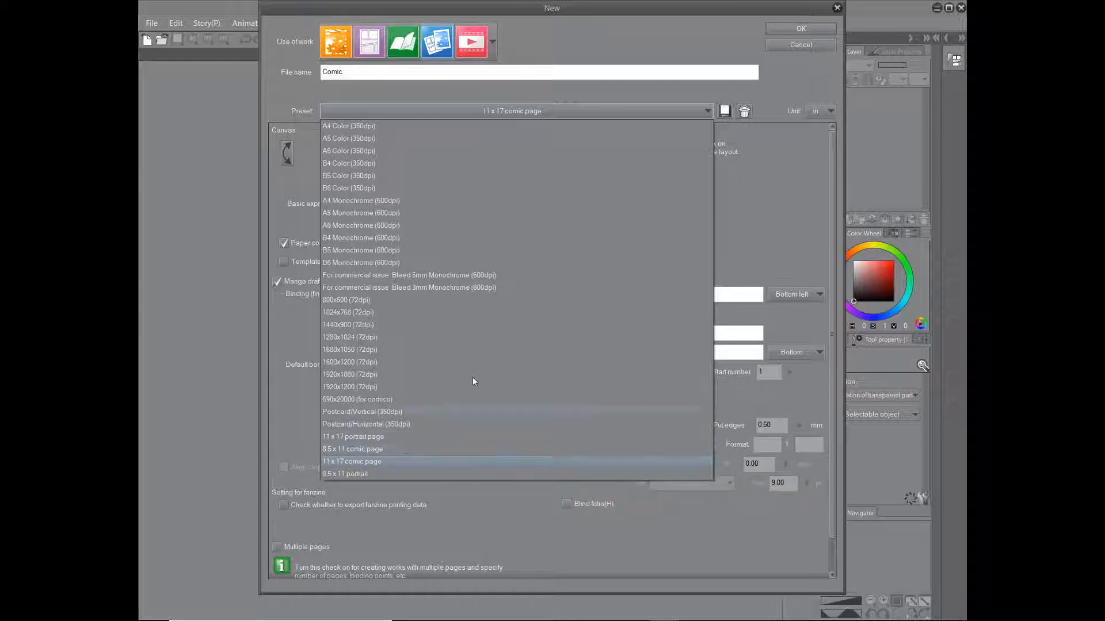
pyautogui.click(376, 465)
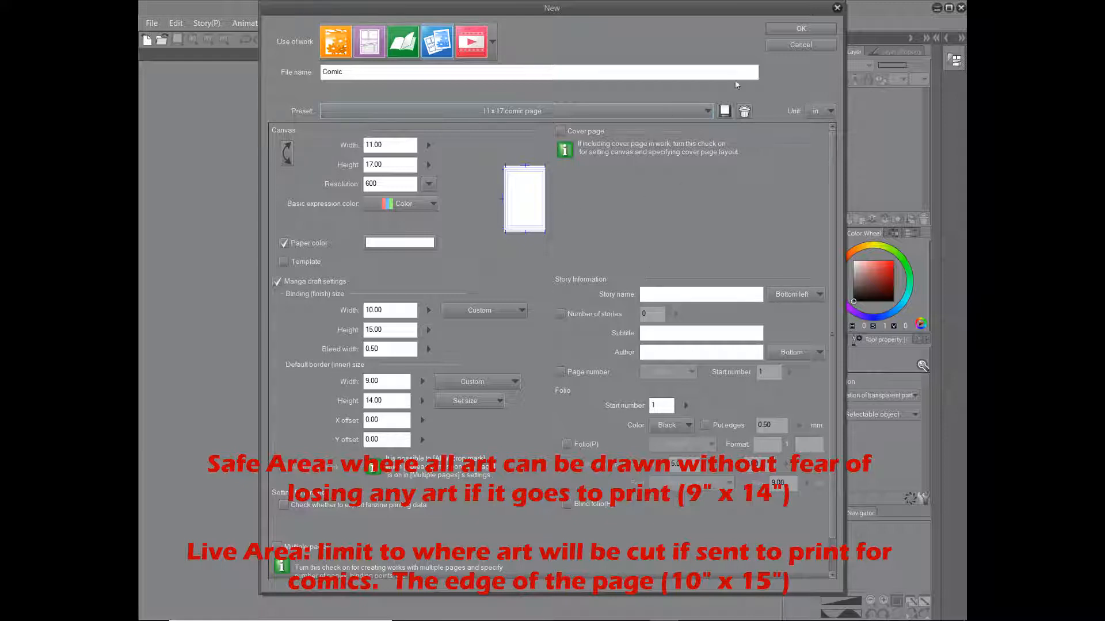
pyautogui.click(789, 28)
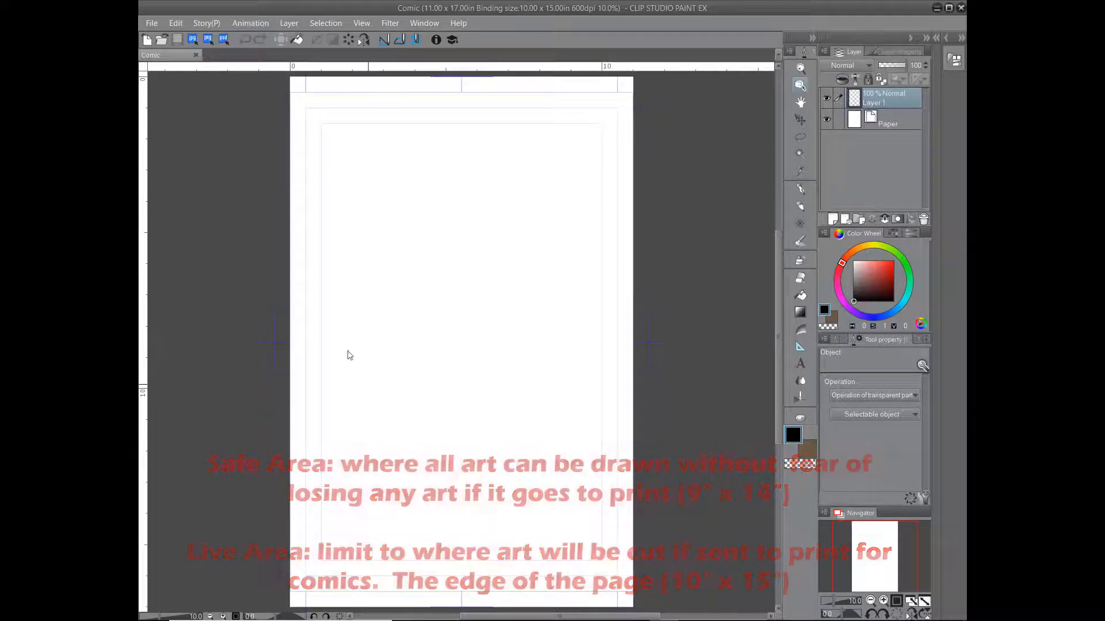
# Import raven_by_deilson-dcckkbg.jpg as an image and enlarge it to span the width between the page's vertical trim guides
pyautogui.click(151, 24)
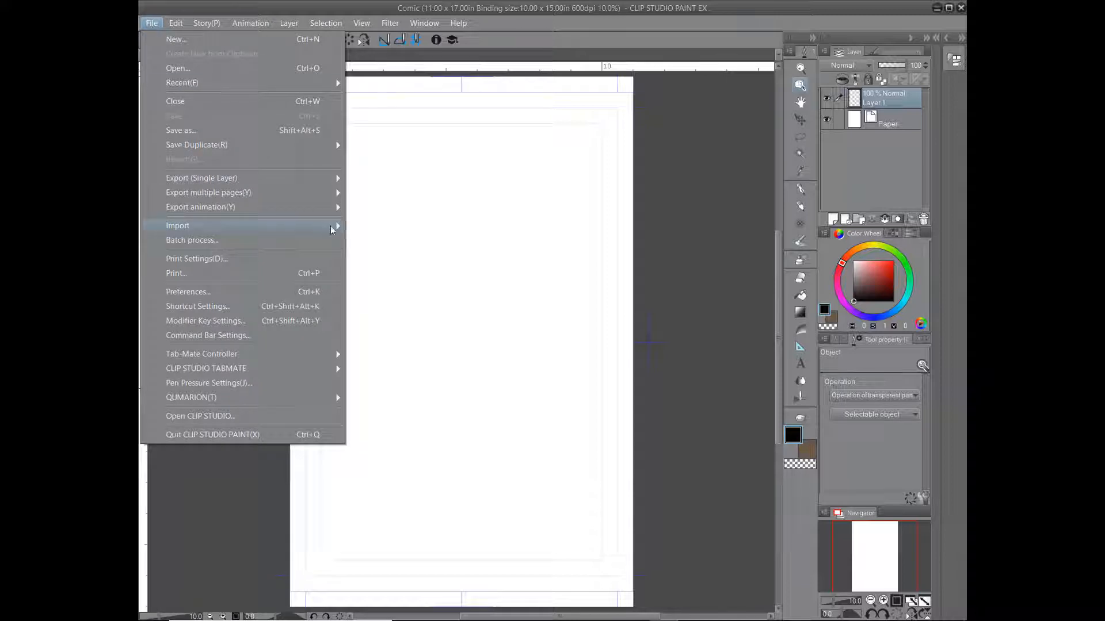
pyautogui.moveTo(330, 229)
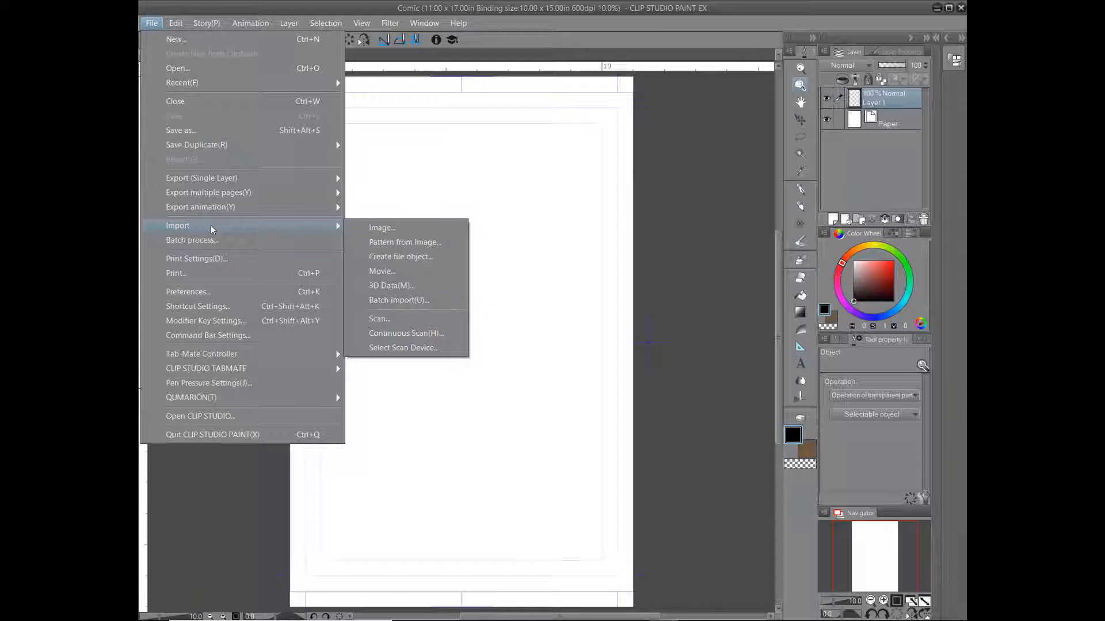
pyautogui.click(383, 228)
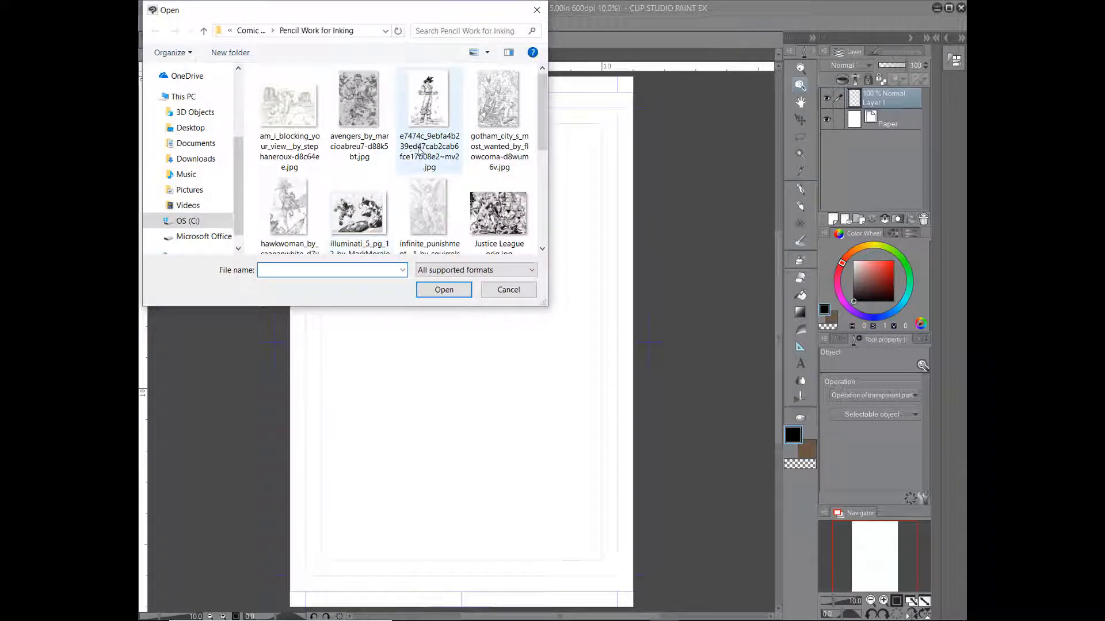
pyautogui.scroll(-2, 419, 151)
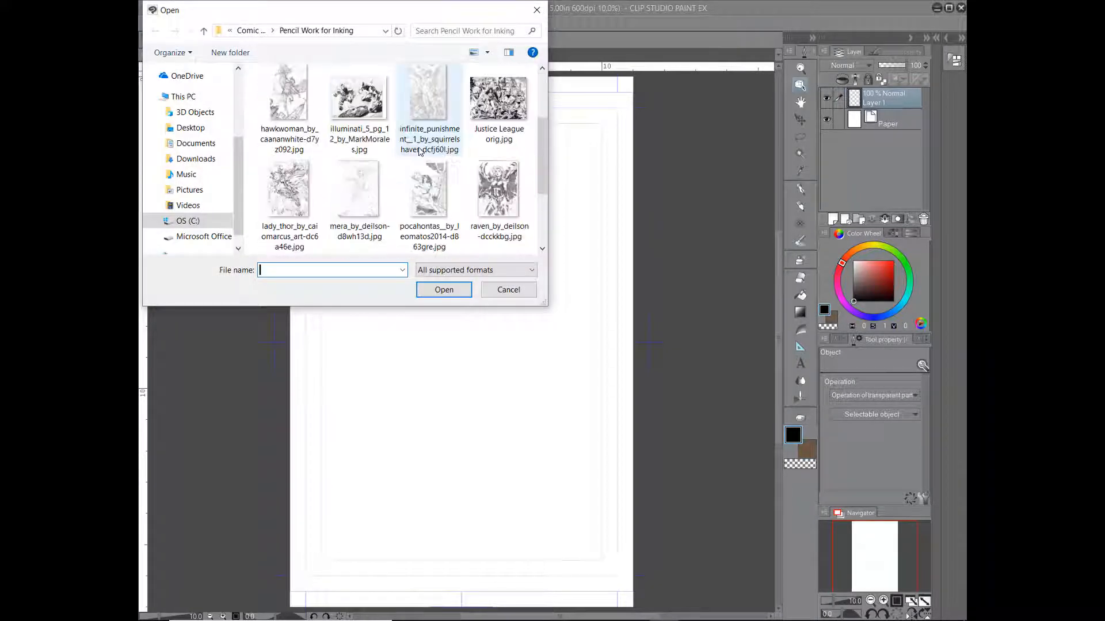
pyautogui.click(485, 194)
pyautogui.click(466, 294)
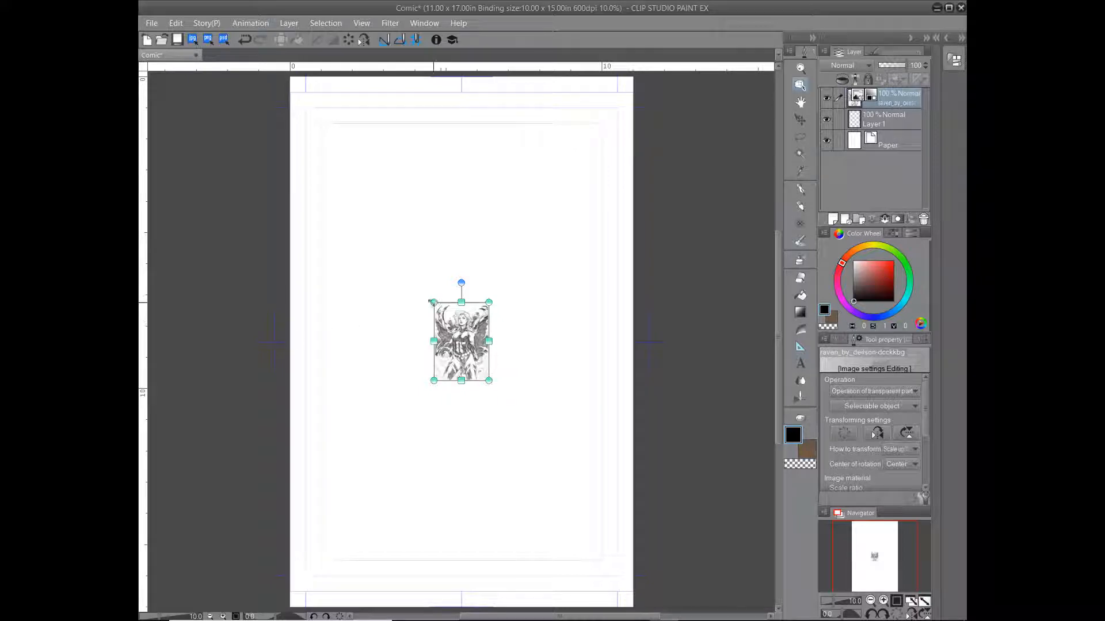
pyautogui.moveTo(435, 303); pyautogui.dragTo(321, 121)
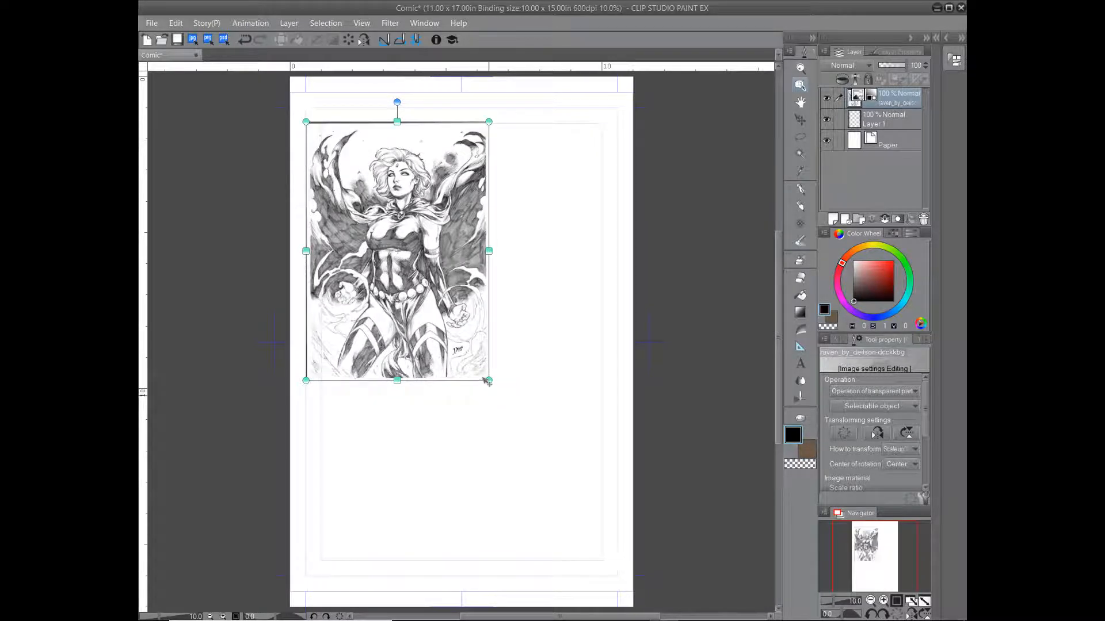
pyautogui.moveTo(489, 381); pyautogui.dragTo(570, 562)
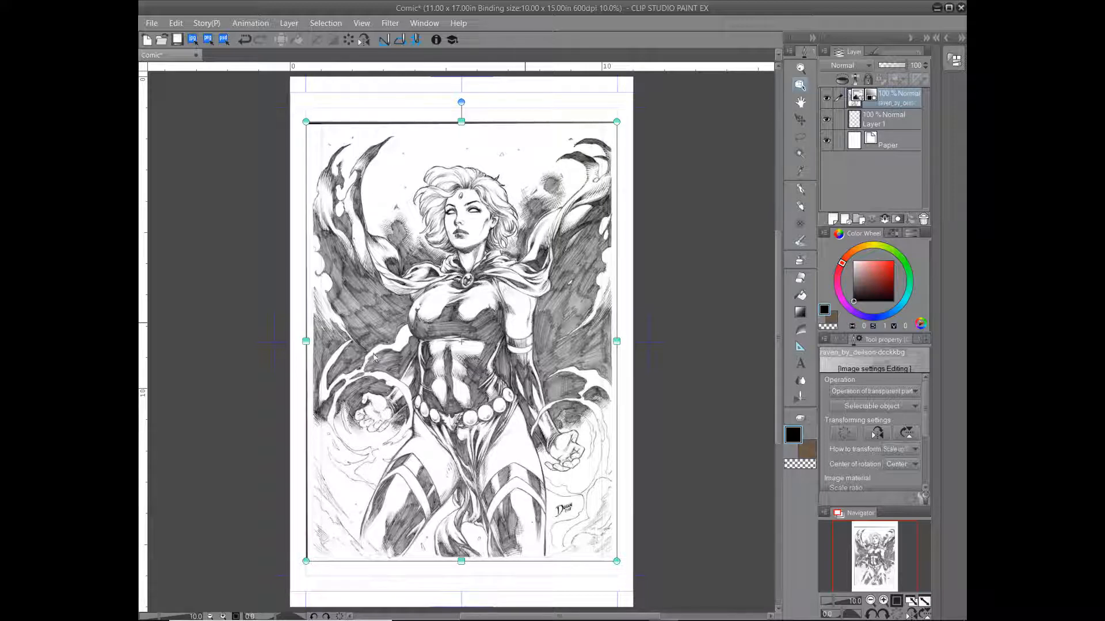
# Examine the enlarged pencil drawing up close around the face and upper body to judge its line quality
pyautogui.click(883, 601)
pyautogui.click(883, 601)
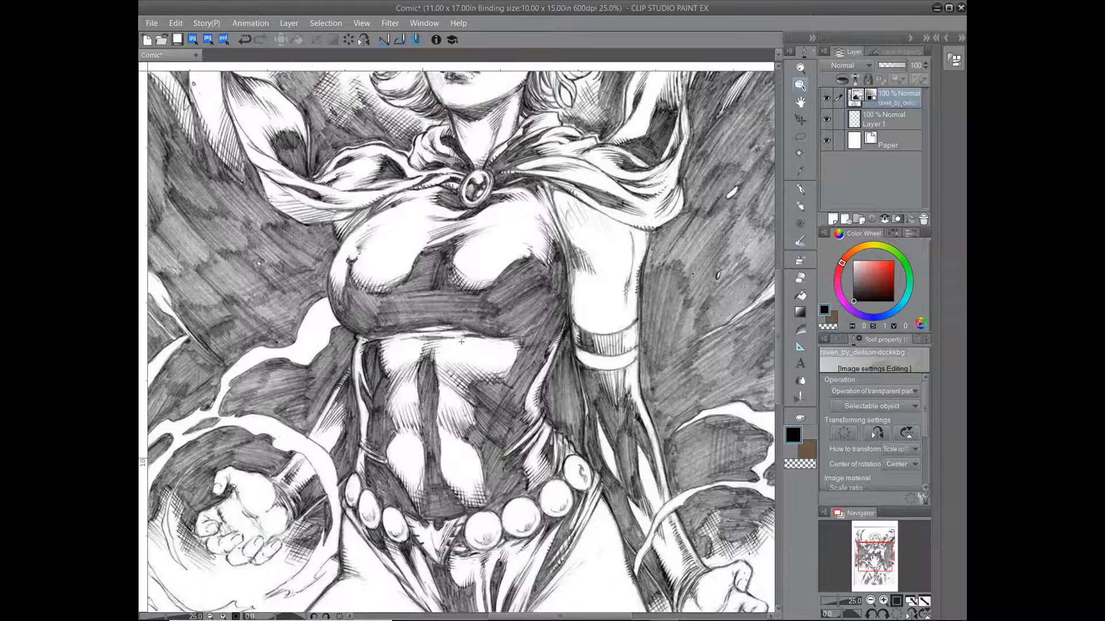
pyautogui.moveTo(873, 561)
pyautogui.mouseDown()
pyautogui.moveTo(857, 562)
pyautogui.moveTo(870, 545)
pyautogui.mouseUp()
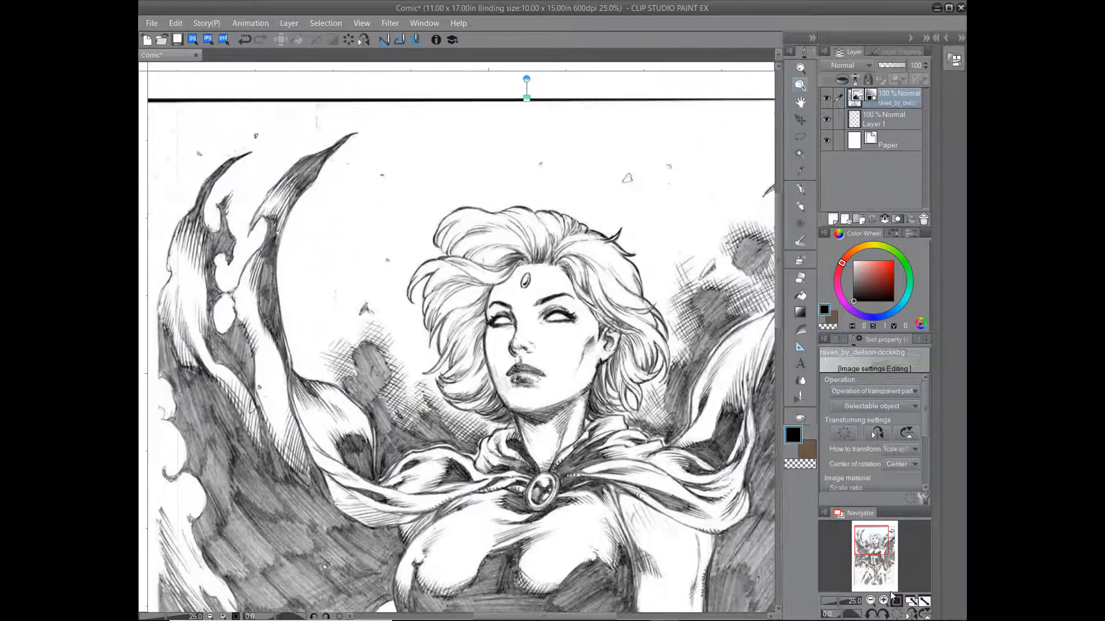
pyautogui.click(883, 602)
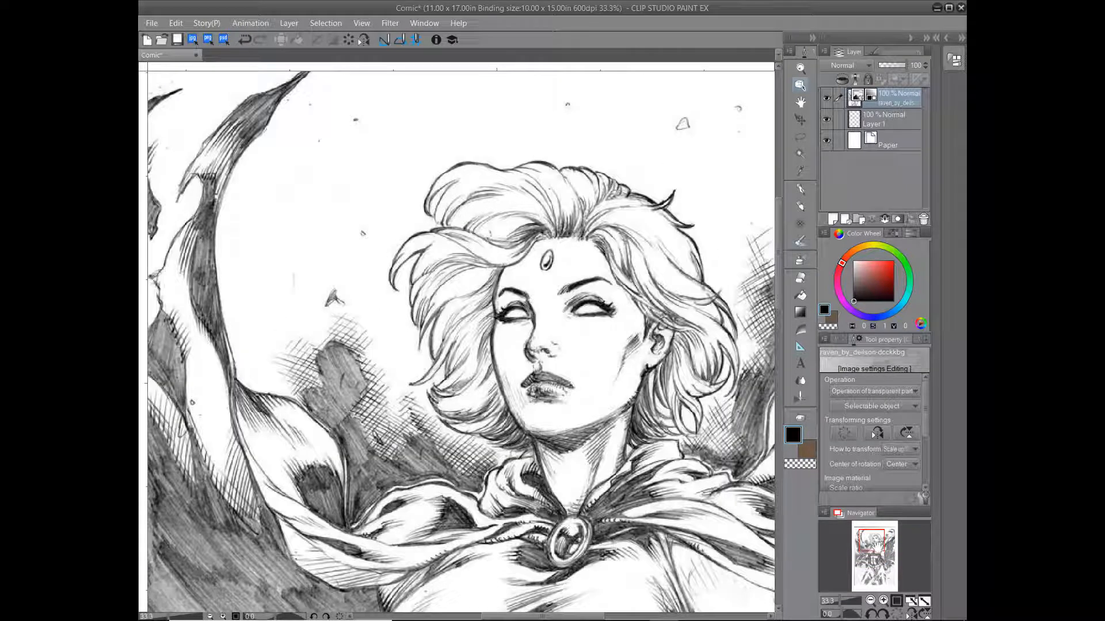
pyautogui.moveTo(876, 549); pyautogui.dragTo(882, 544)
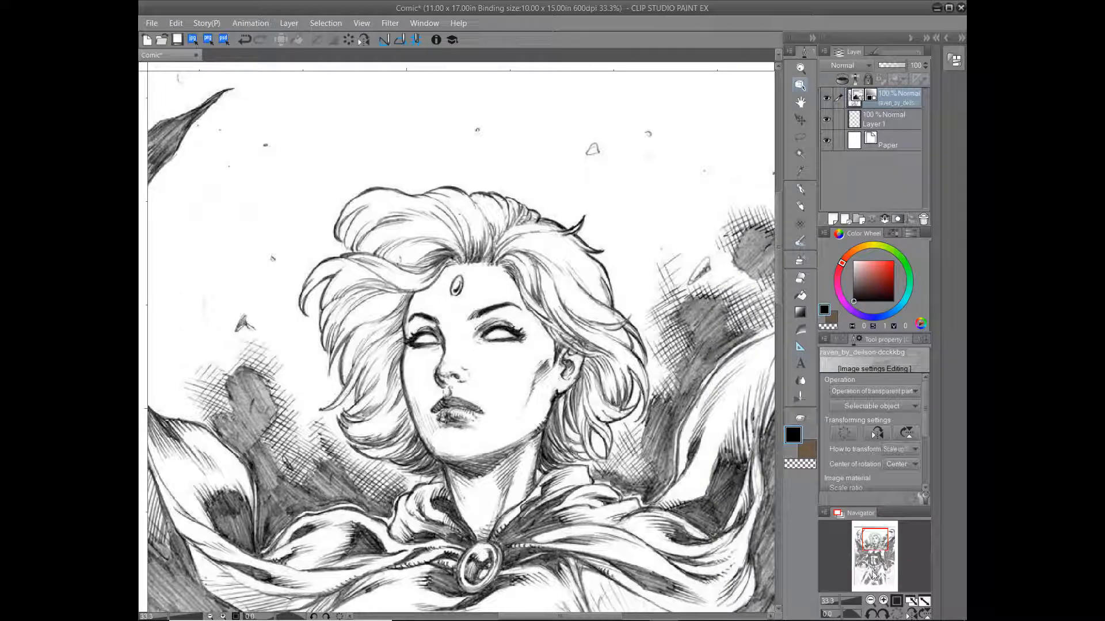
pyautogui.click(871, 601)
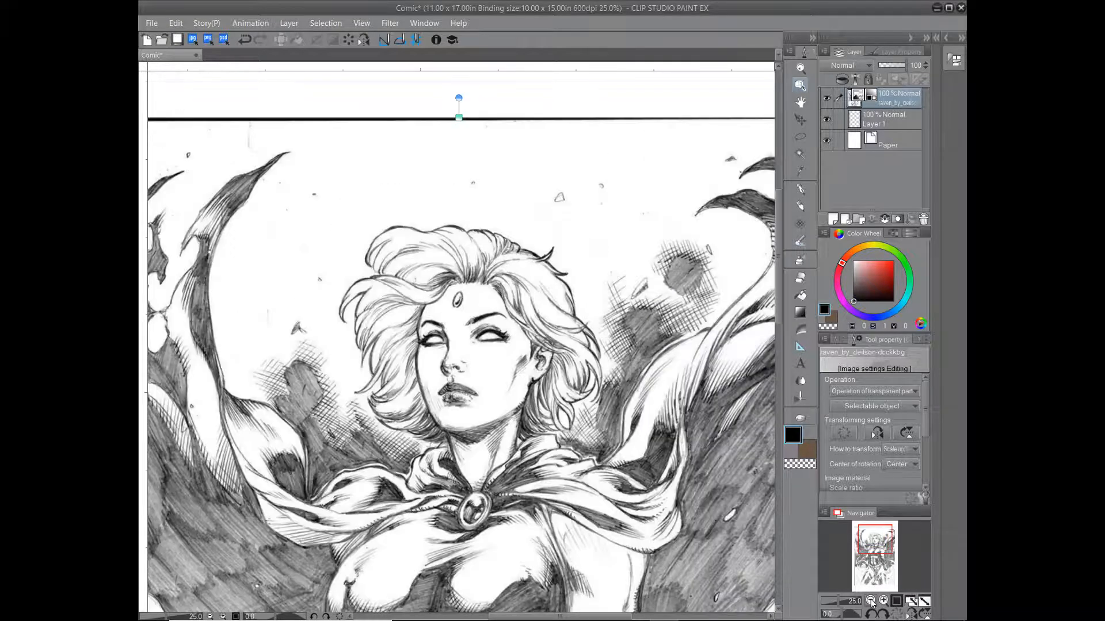
pyautogui.click(870, 601)
pyautogui.moveTo(867, 549)
pyautogui.mouseDown()
pyautogui.moveTo(865, 574)
pyautogui.moveTo(863, 559)
pyautogui.mouseUp()
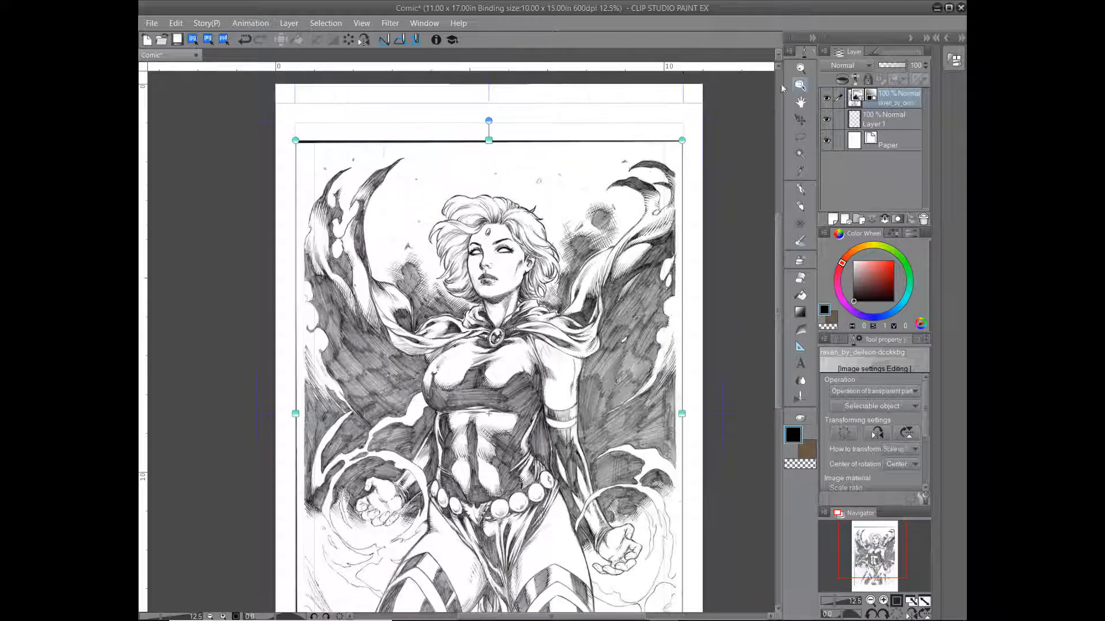
# Rasterize the imported Raven drawing layer and move Layer 1 above it in the layer order
pyautogui.click(826, 54)
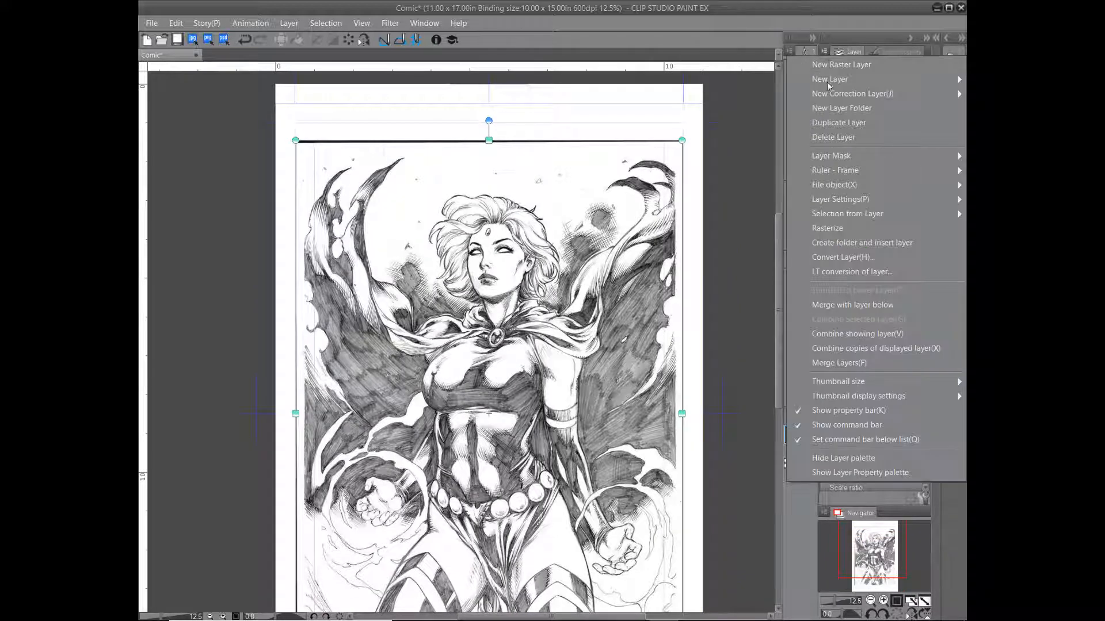
pyautogui.click(832, 229)
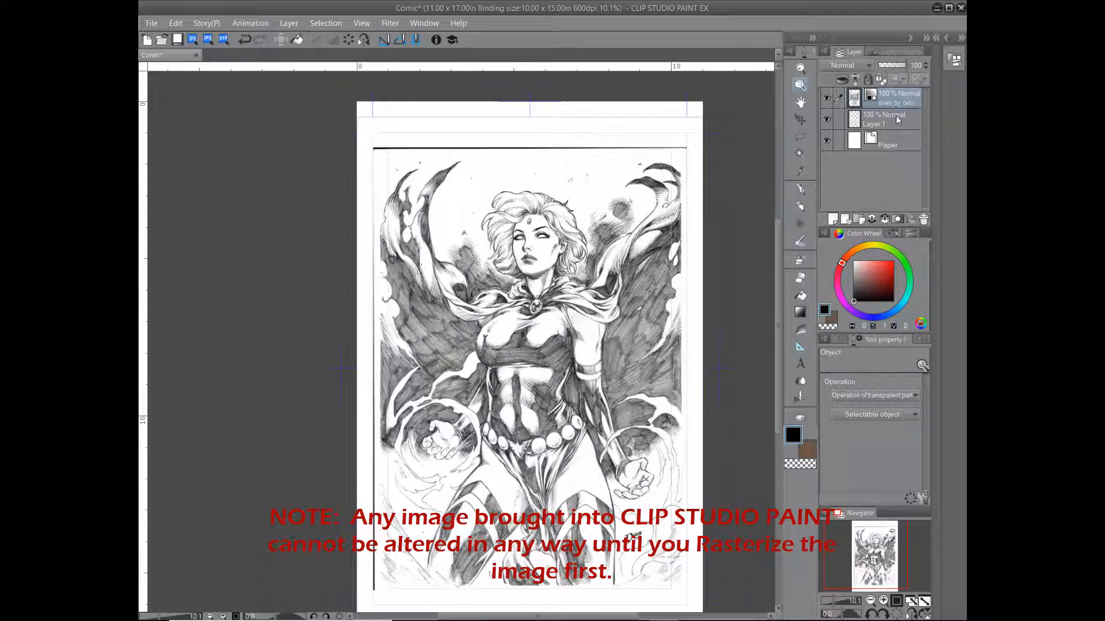
pyautogui.moveTo(893, 113); pyautogui.dragTo(882, 93)
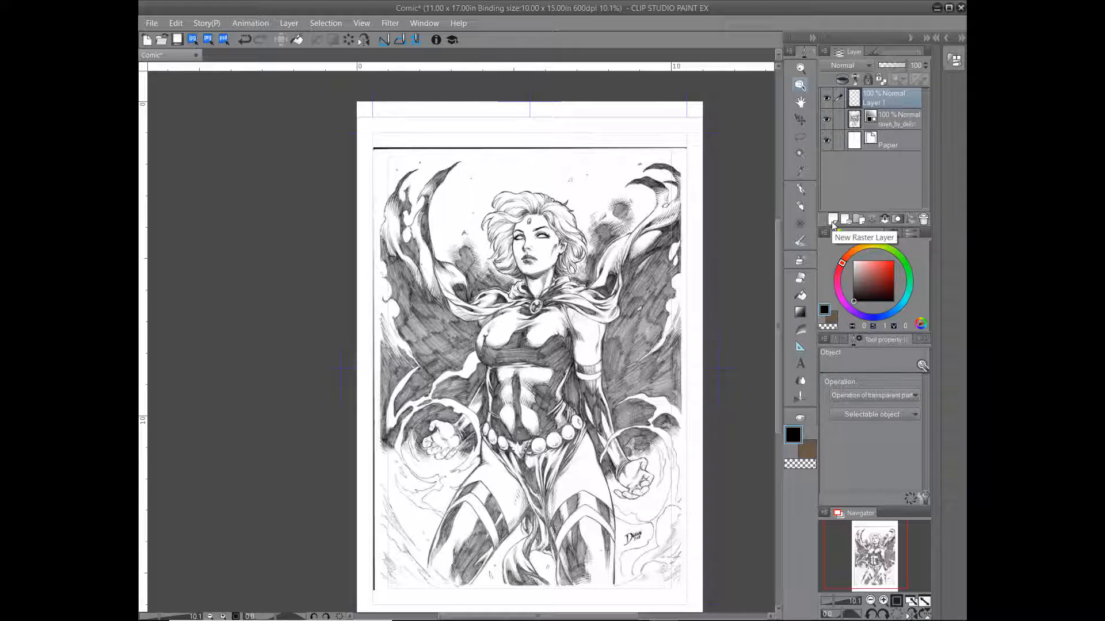
# Rename Layer 1 as Border
pyautogui.rightClick(887, 103)
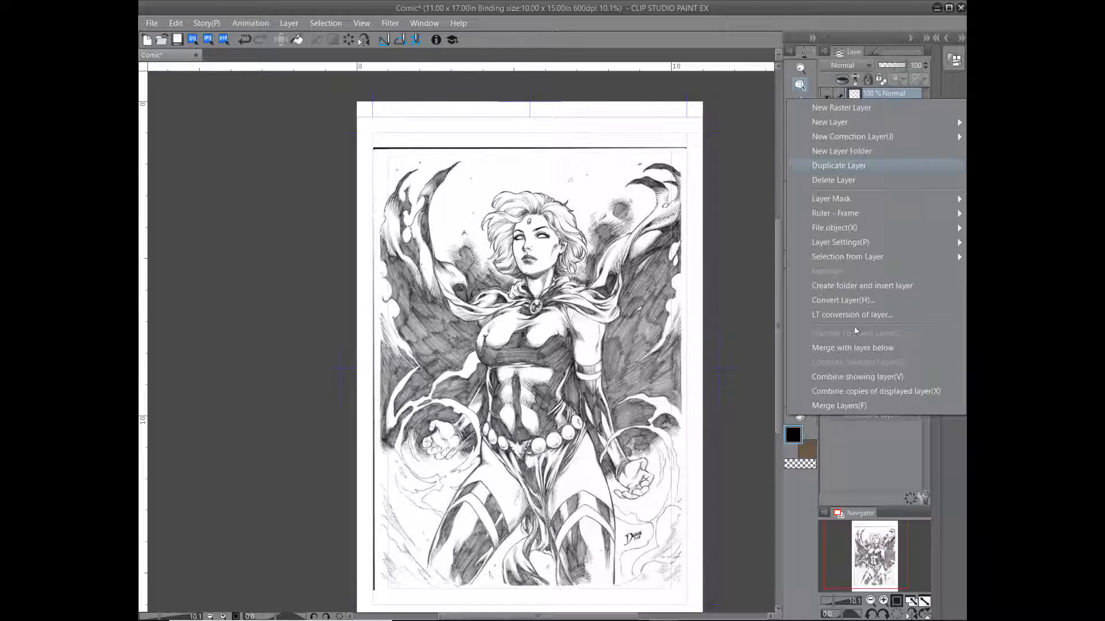
pyautogui.click(886, 95)
pyautogui.doubleClick(883, 103)
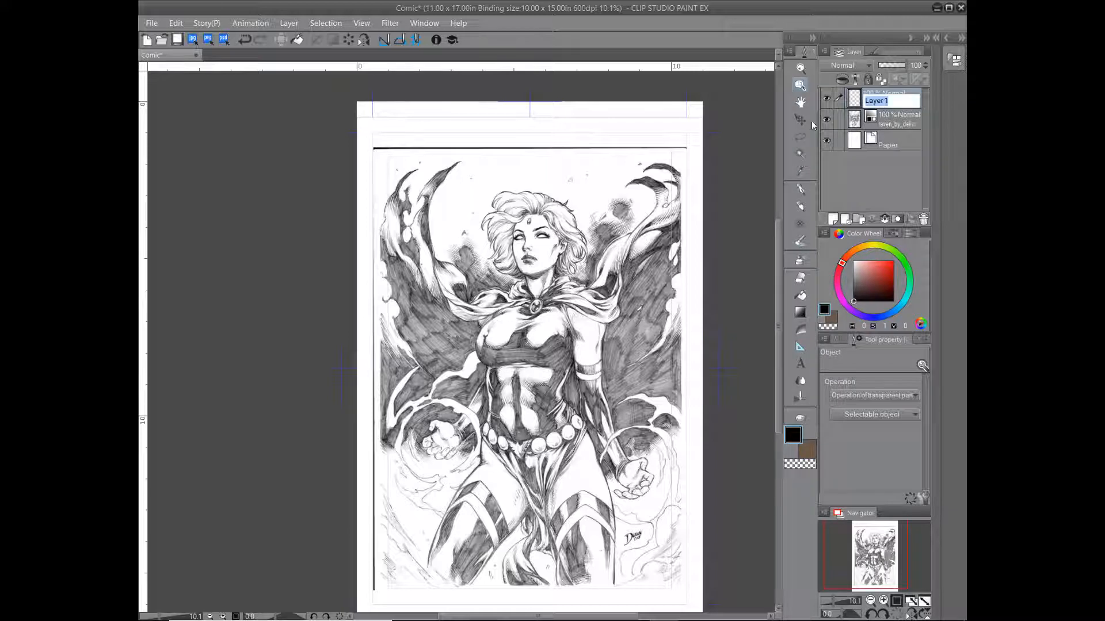
pyautogui.write('Border')
pyautogui.press('Return')
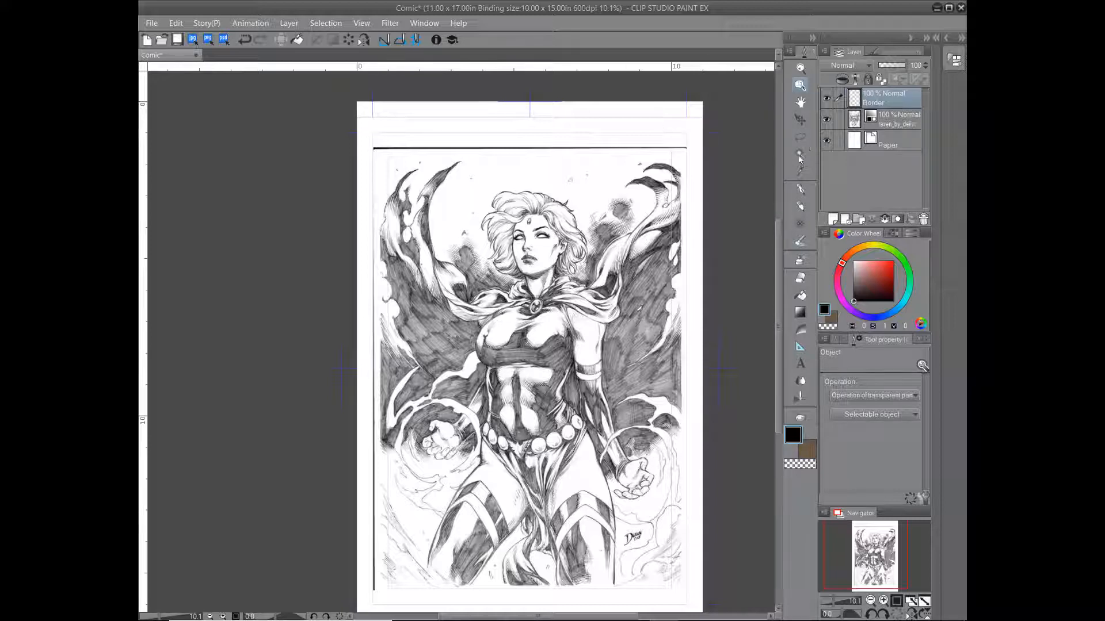
# Choose the Rectangle marquee selection tool and display the grid over the page
pyautogui.click(837, 340)
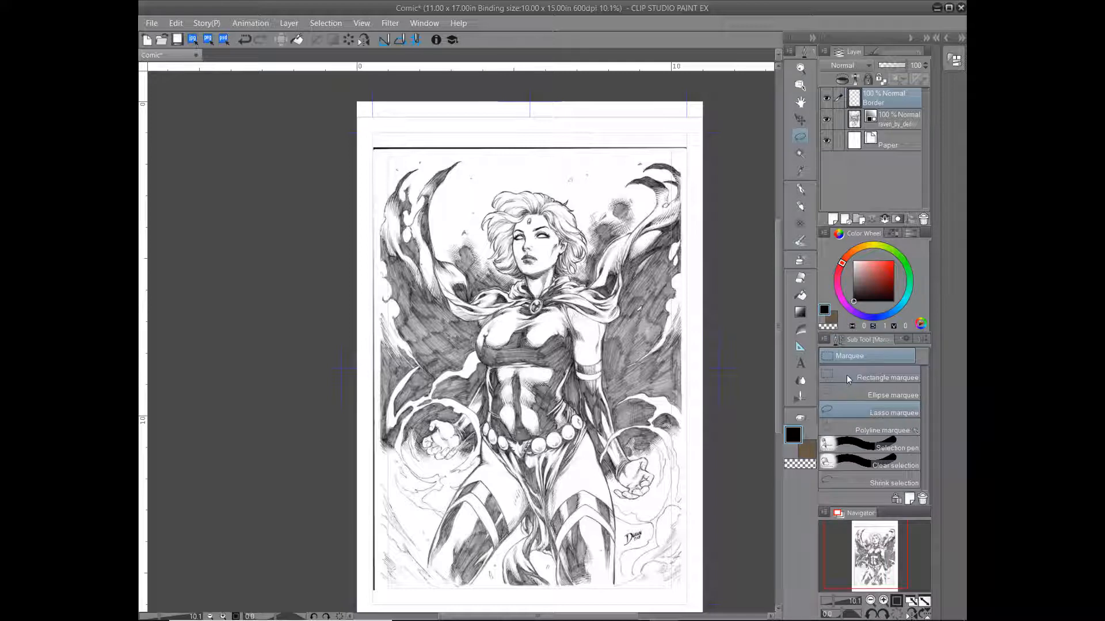
pyautogui.click(847, 375)
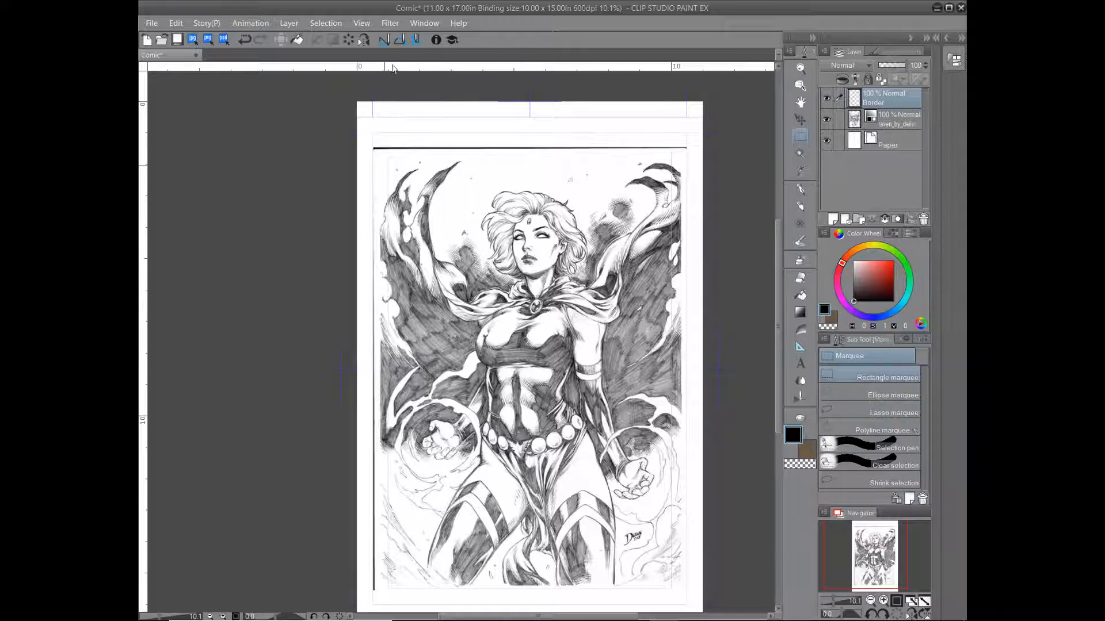
pyautogui.click(390, 24)
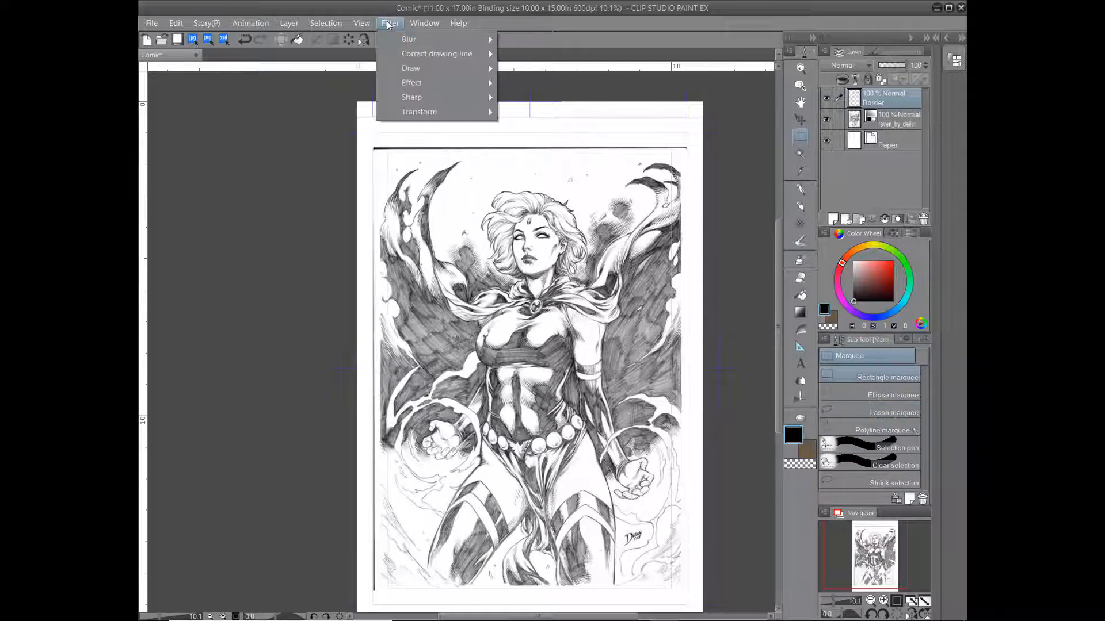
pyautogui.moveTo(363, 24)
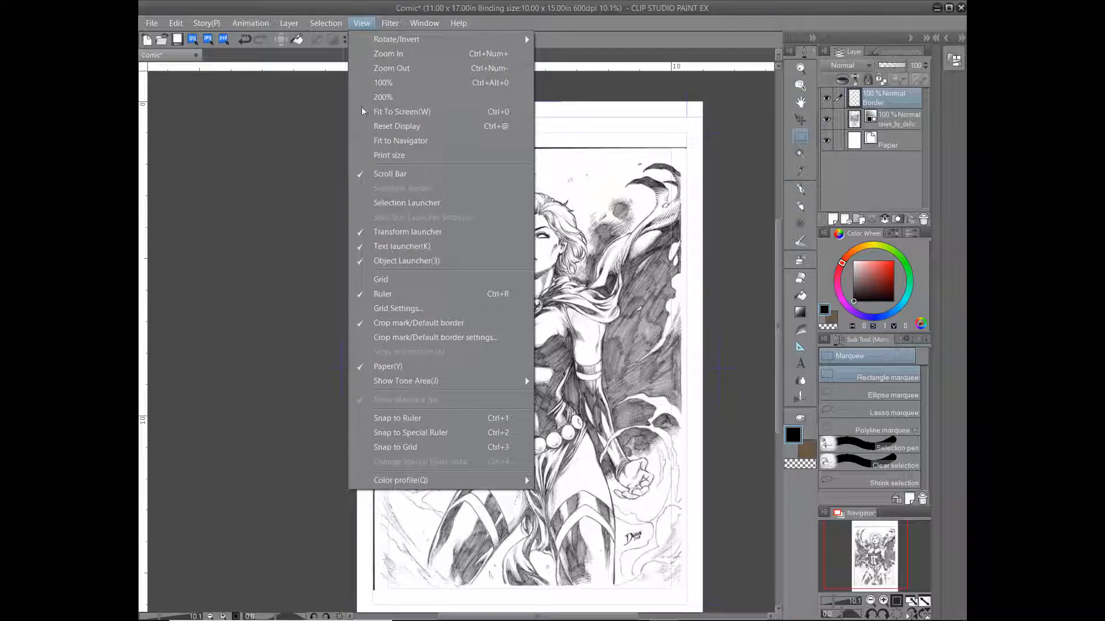
pyautogui.click(381, 279)
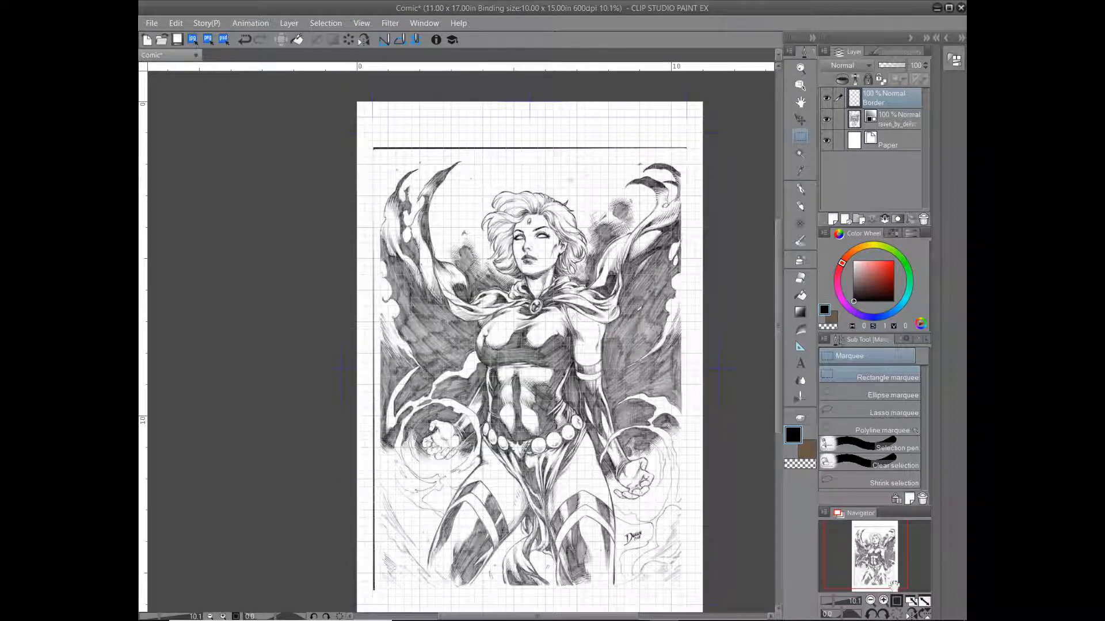
# Turn on Snap to Grid and select a rectangle around the whole drawing, from above its upper-left corner to below its lower-right corner
pyautogui.click(883, 601)
pyautogui.click(883, 602)
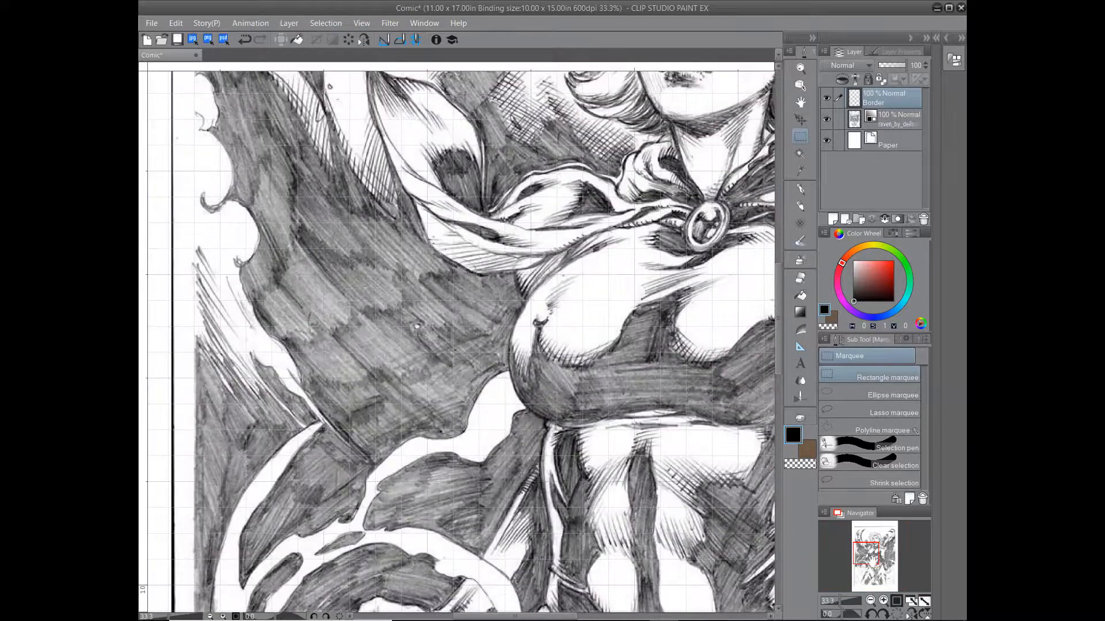
pyautogui.moveTo(863, 553); pyautogui.dragTo(864, 535)
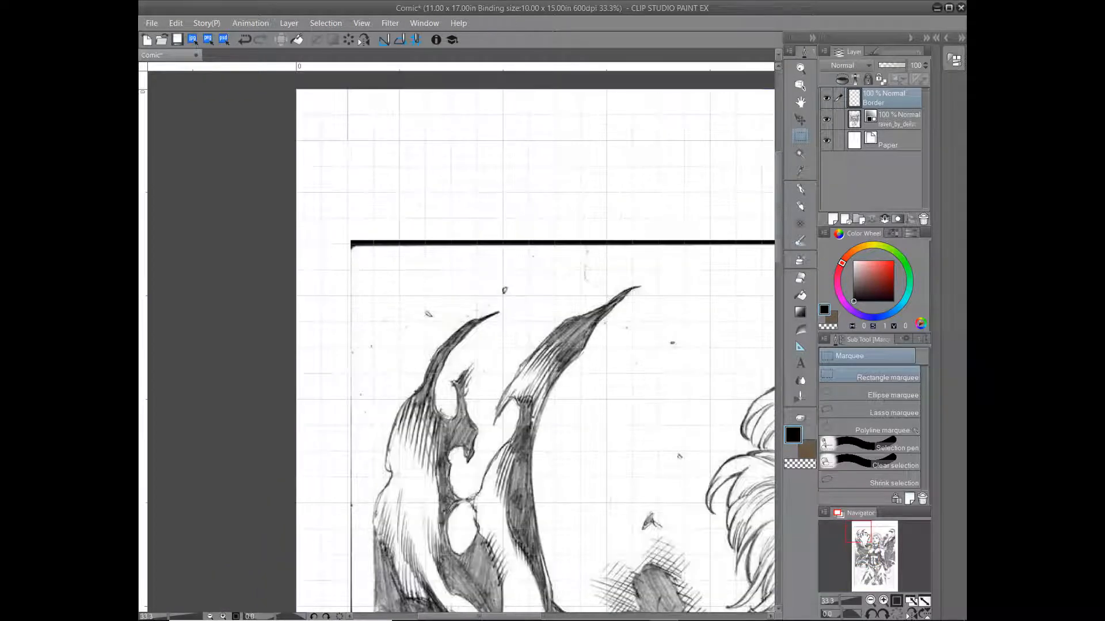
pyautogui.click(836, 600)
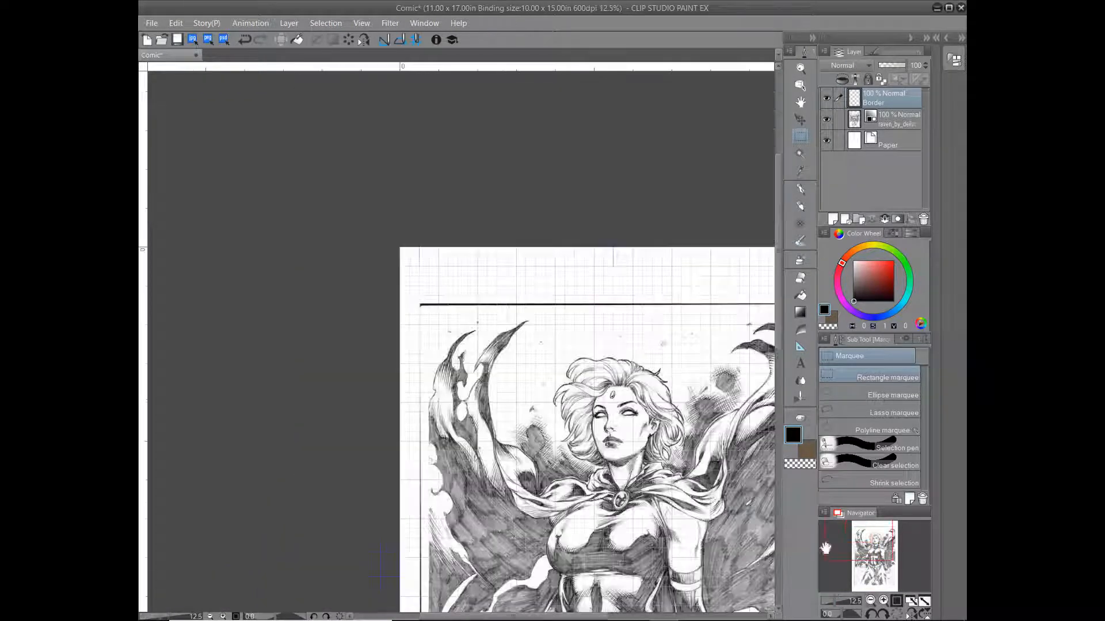
pyautogui.click(417, 40)
pyautogui.moveTo(418, 285); pyautogui.dragTo(739, 609)
pyautogui.moveTo(379, 544); pyautogui.dragTo(209, 501)
pyautogui.moveTo(621, 615); pyautogui.dragTo(529, 578)
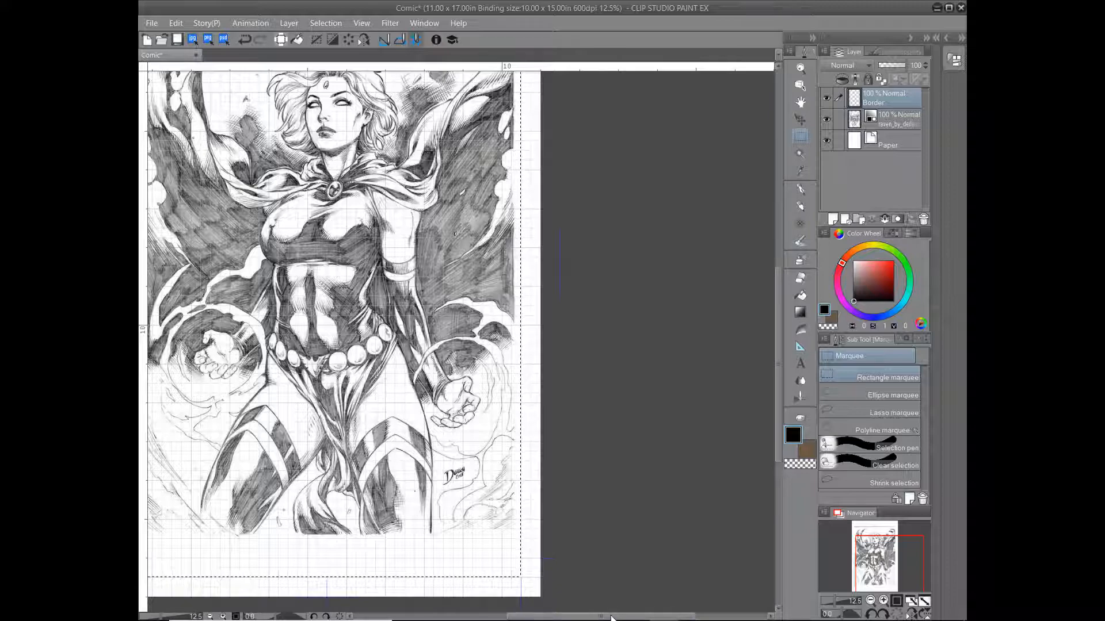
pyautogui.moveTo(609, 618); pyautogui.dragTo(565, 619)
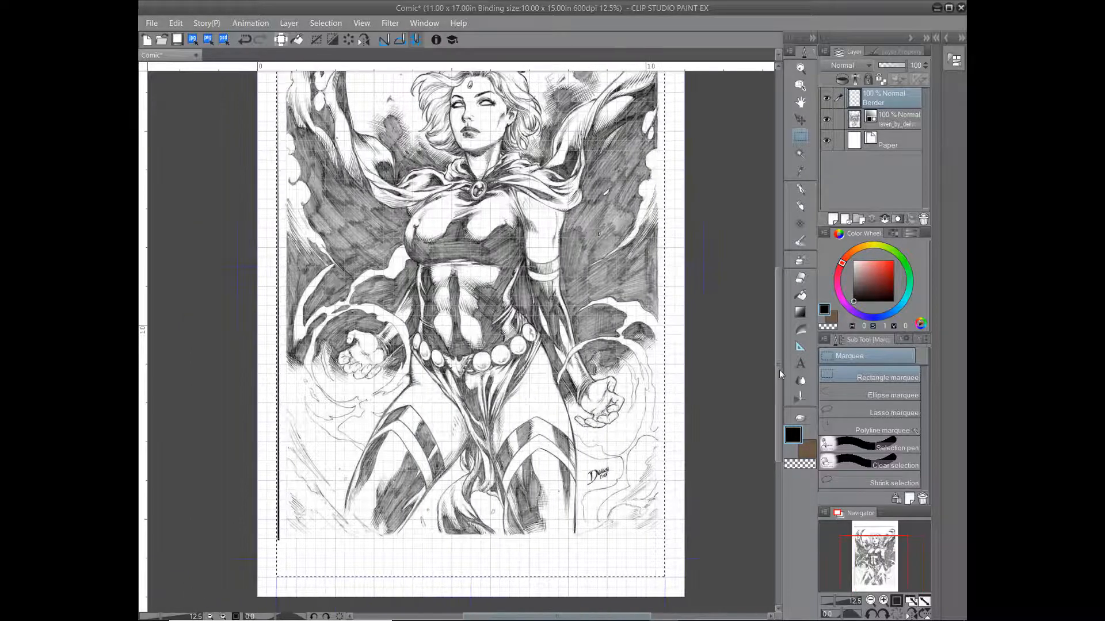
pyautogui.moveTo(778, 347); pyautogui.dragTo(785, 281)
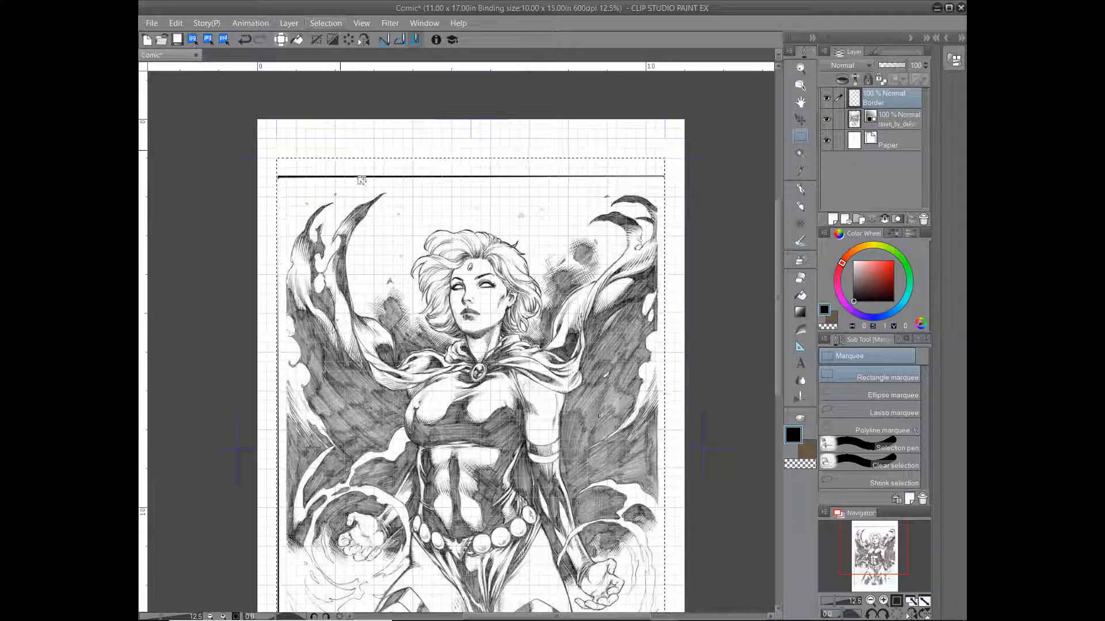
# Expand the rectangular selection by 30 px and check its edge beside the drawing
pyautogui.click(328, 24)
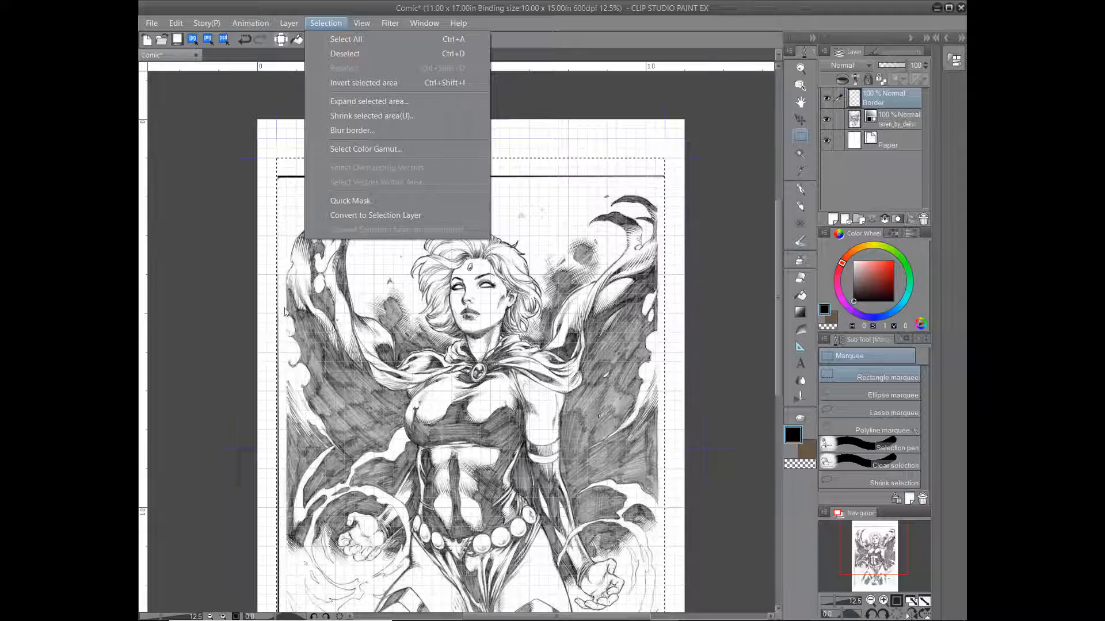
pyautogui.click(362, 103)
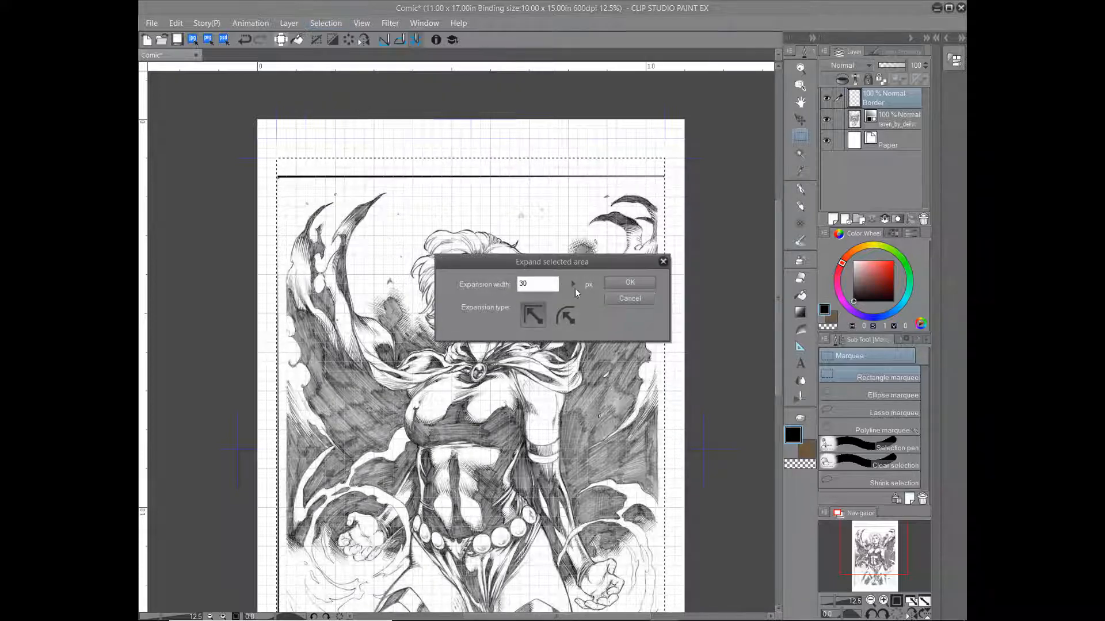
pyautogui.click(622, 283)
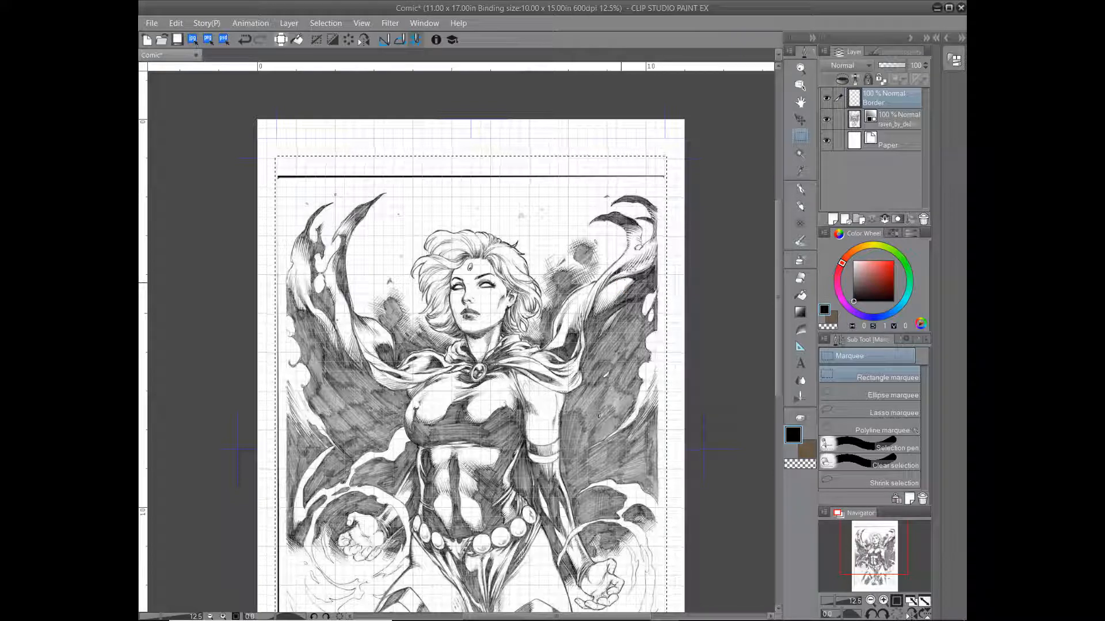
pyautogui.tripleClick(883, 602)
pyautogui.moveTo(864, 546); pyautogui.dragTo(849, 551)
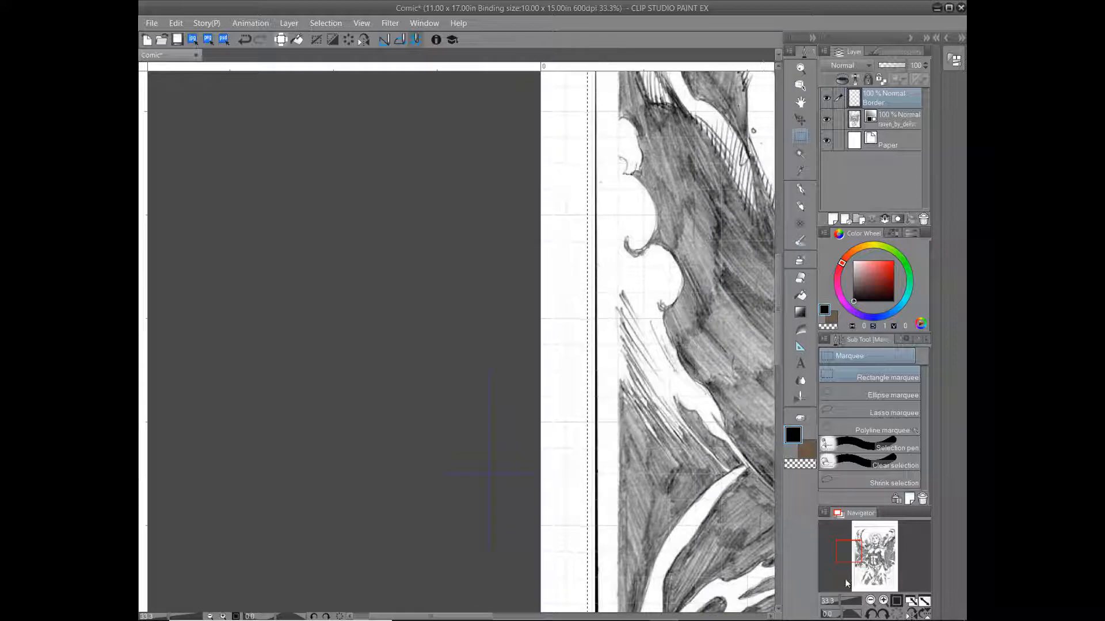
pyautogui.tripleClick(871, 600)
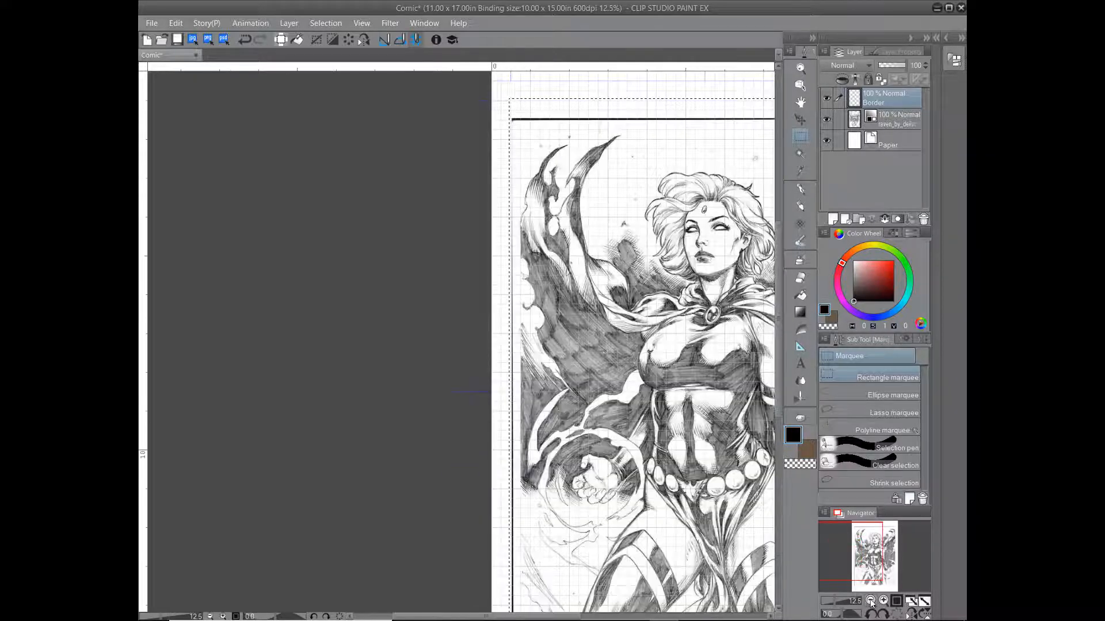
# Fill the rectangular selection with black on the Border layer and toggle the layer's visibility to compare it with the drawing
pyautogui.click(870, 601)
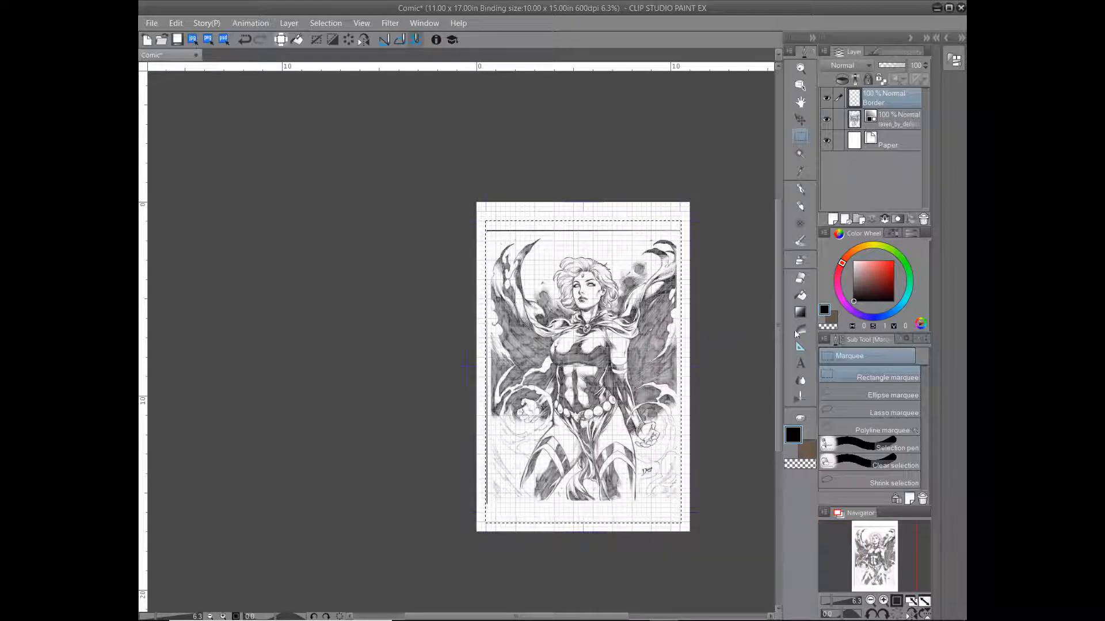
pyautogui.click(800, 294)
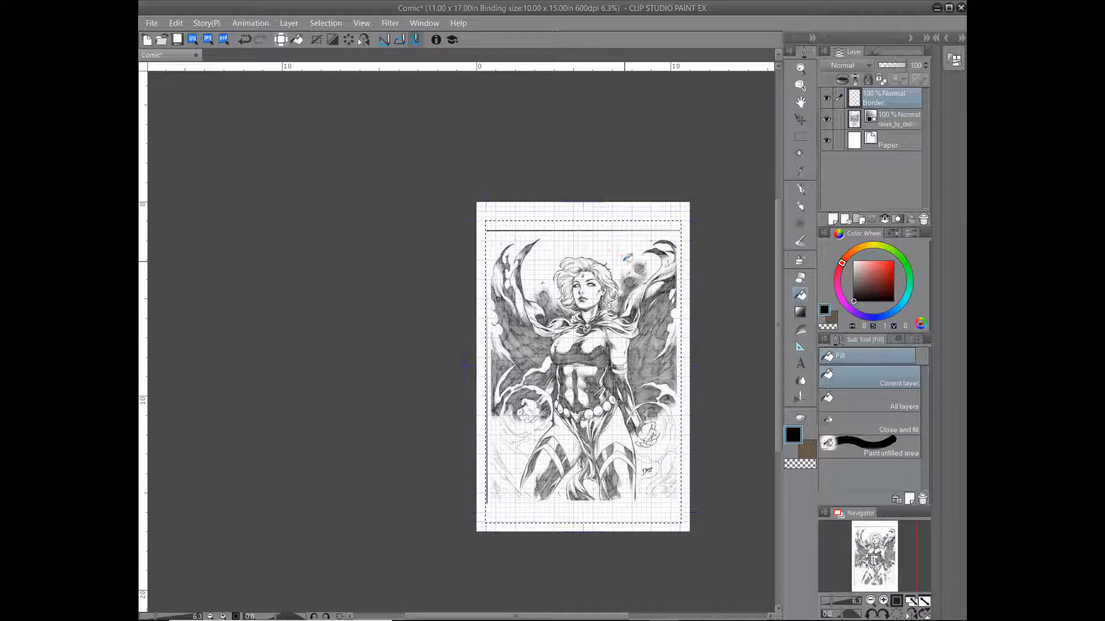
pyautogui.click(627, 259)
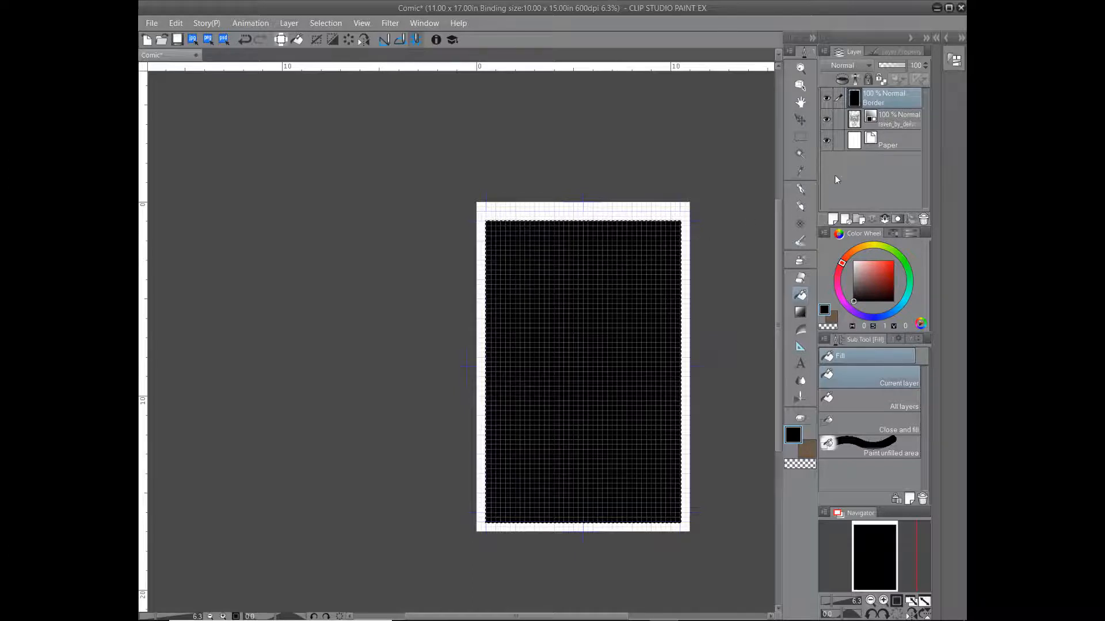
pyautogui.click(826, 98)
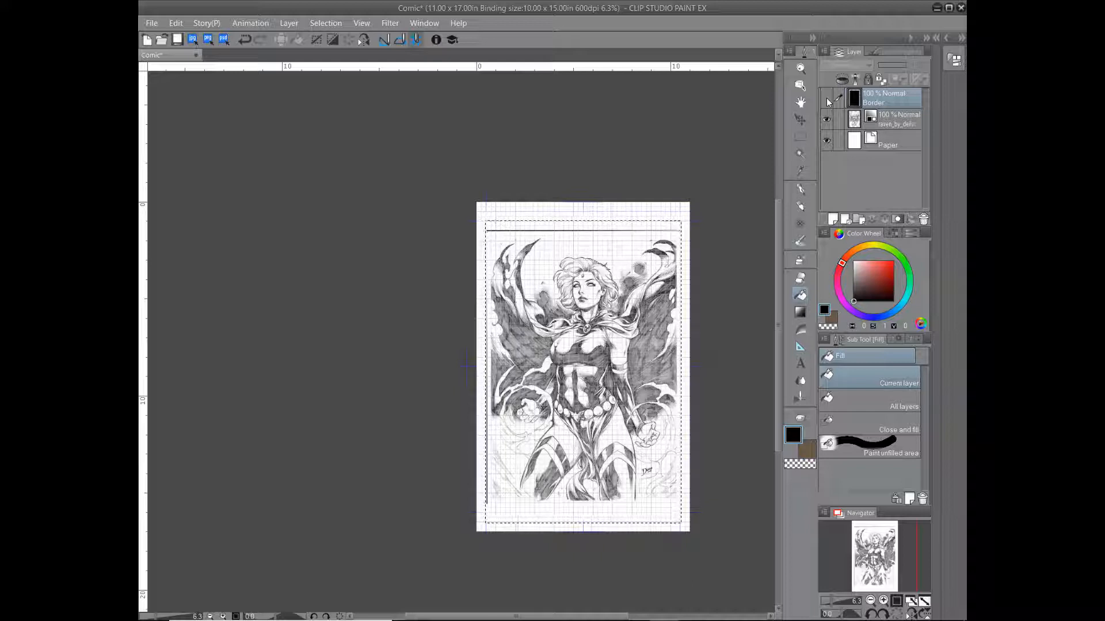
pyautogui.click(826, 97)
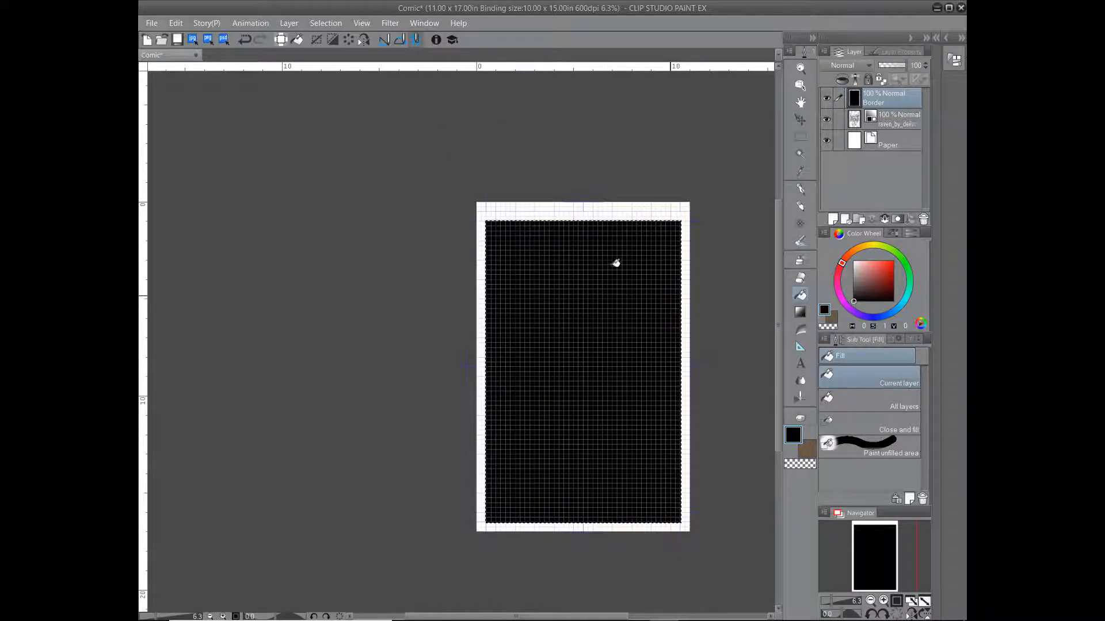
# Shrink the selection by 60 px, fill it with the transparent color to leave a black frame on the Border layer, and deselect
pyautogui.click(325, 23)
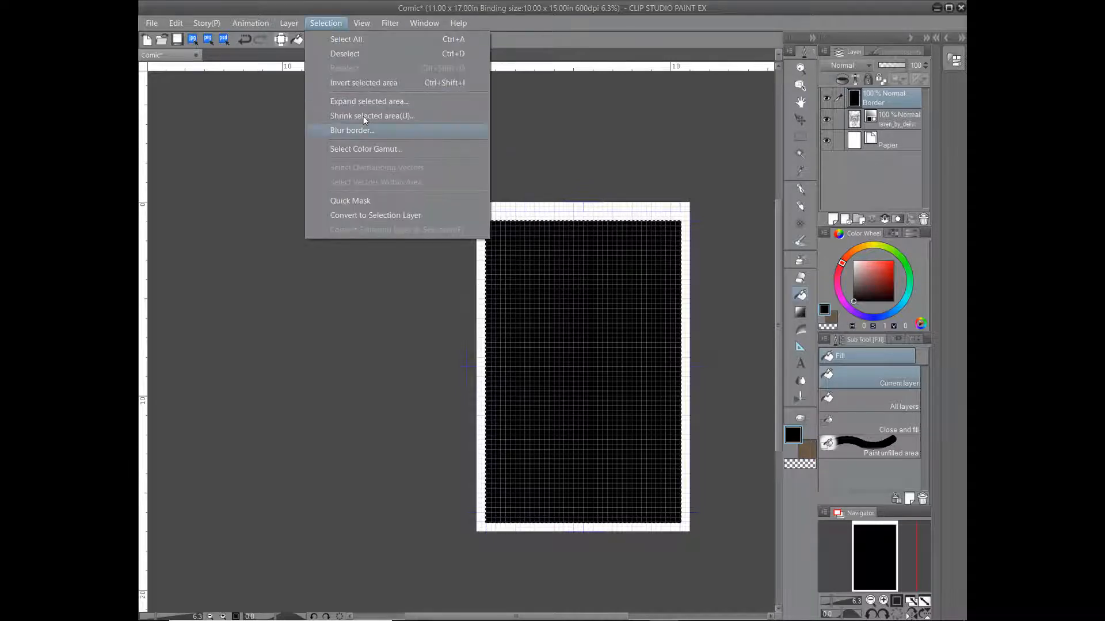
pyautogui.click(364, 116)
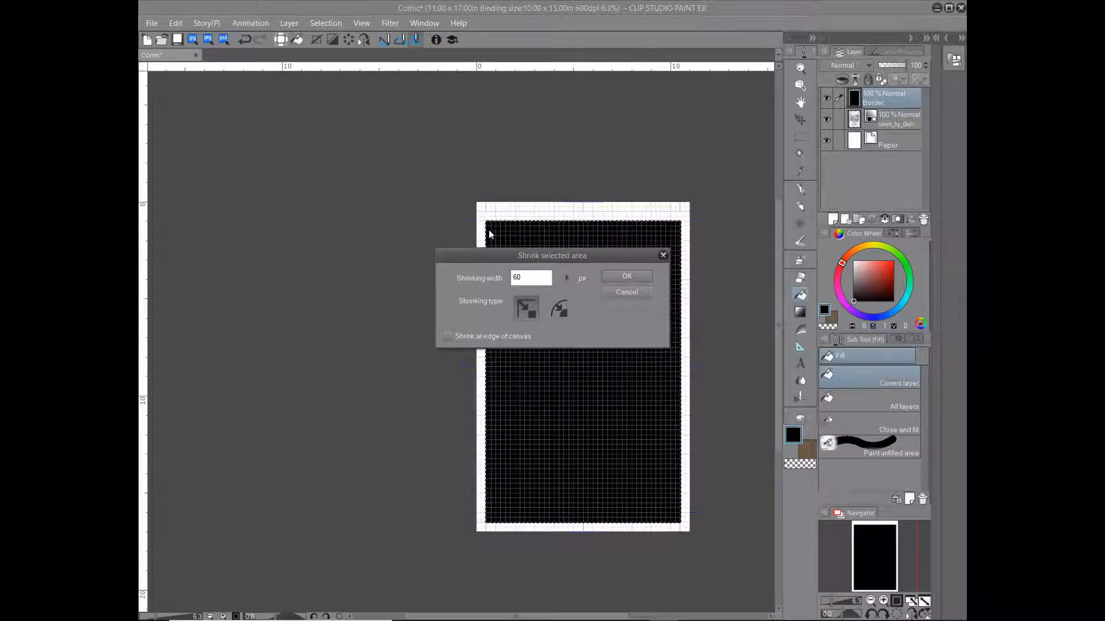
pyautogui.click(627, 279)
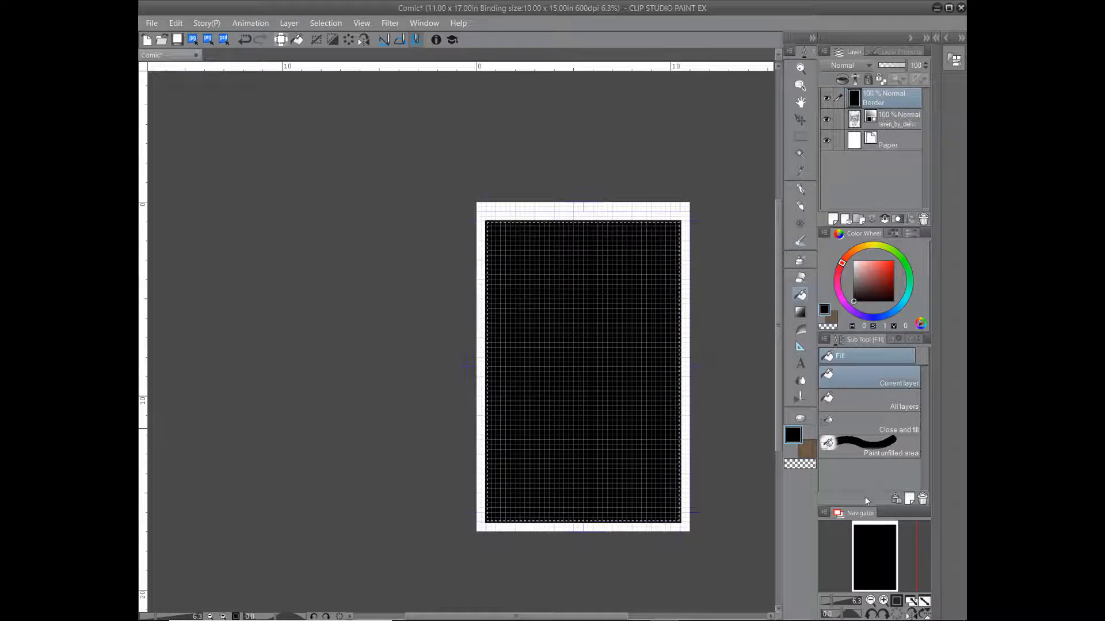
pyautogui.click(807, 464)
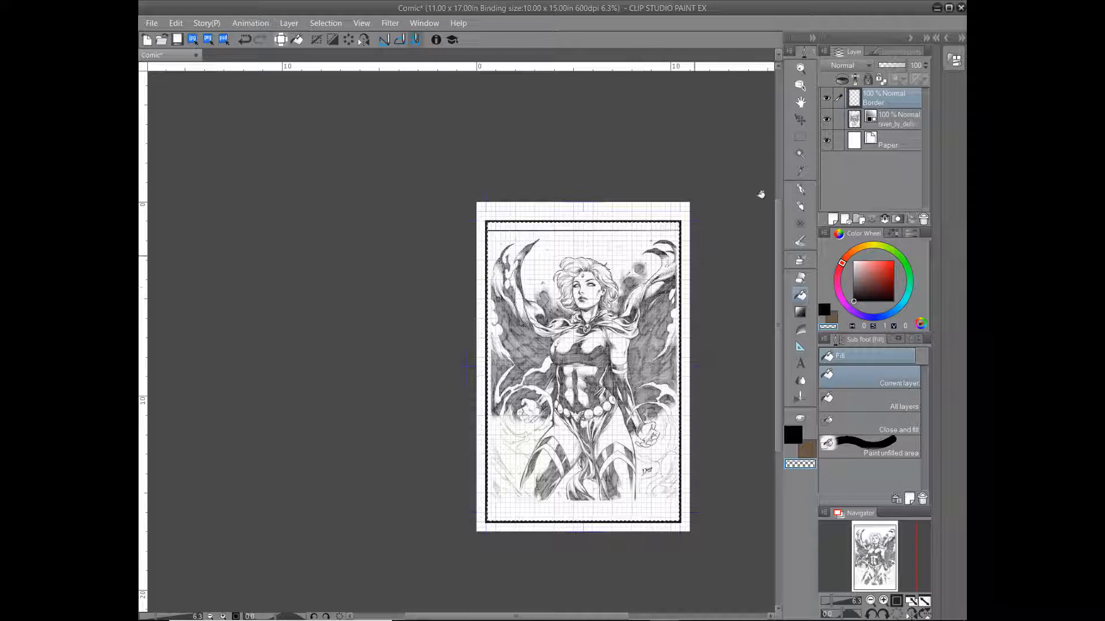
pyautogui.click(316, 42)
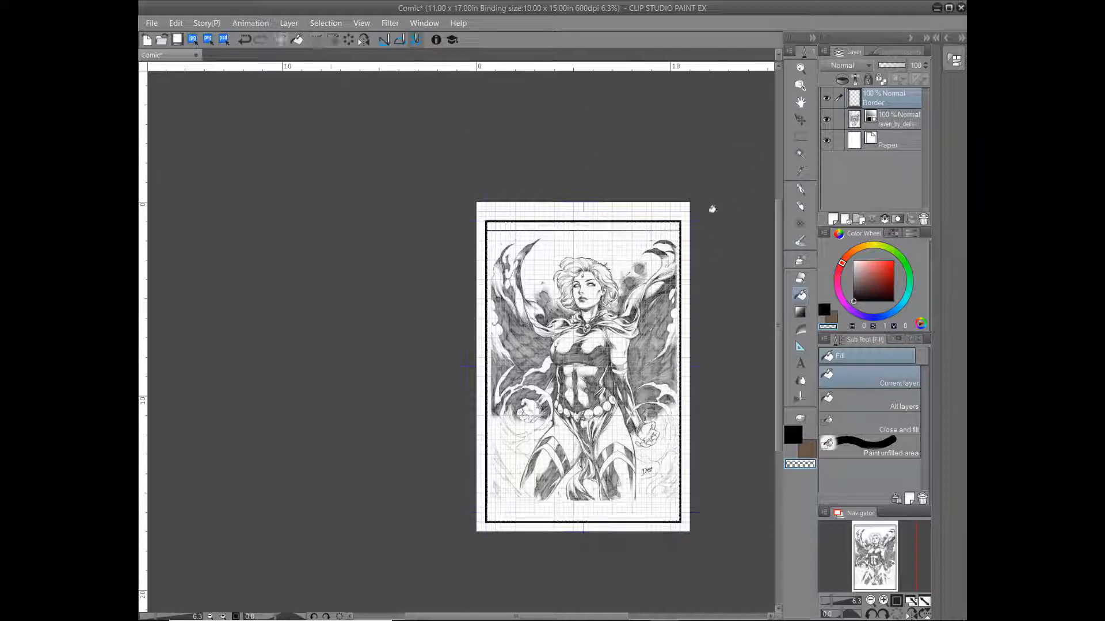
# Select the page margin outside the black frame on the Border layer with the Magic wand
pyautogui.click(800, 154)
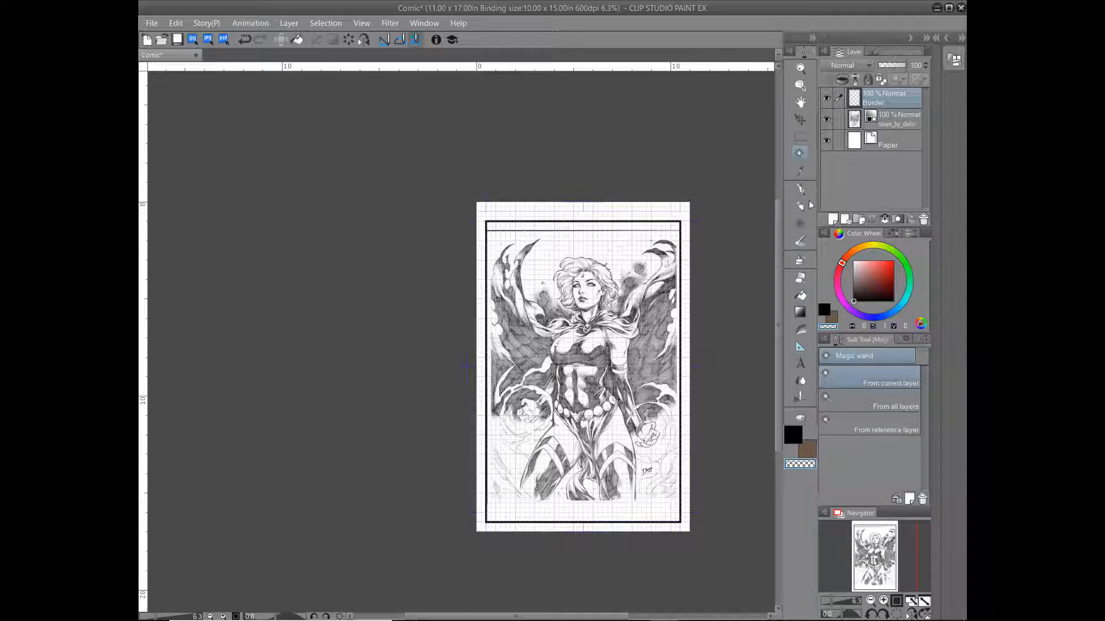
pyautogui.click(674, 211)
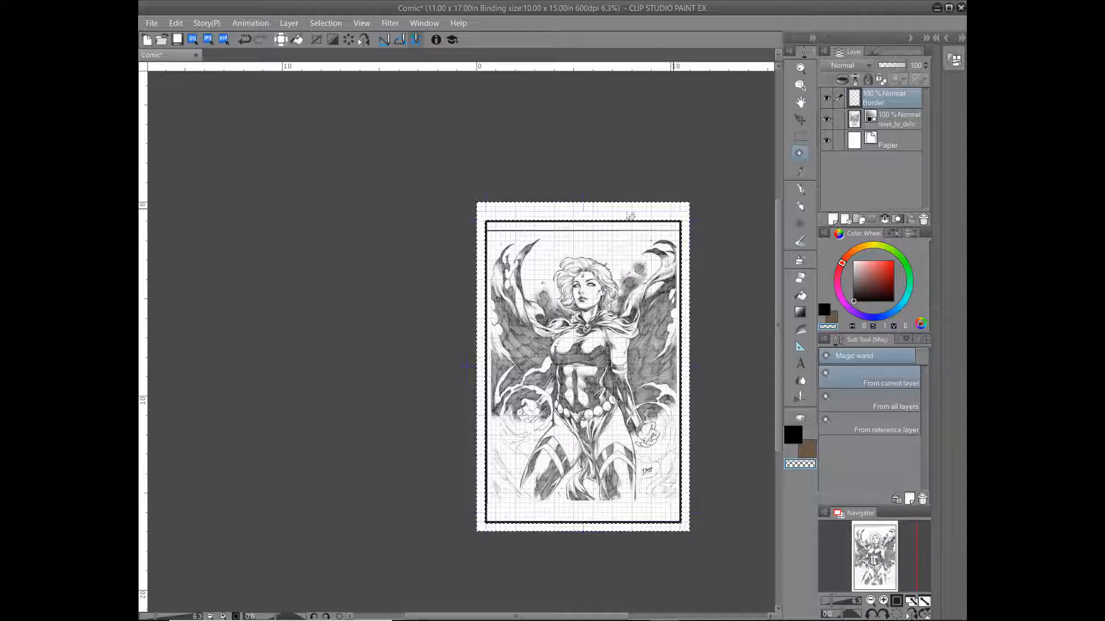
pyautogui.click(884, 600)
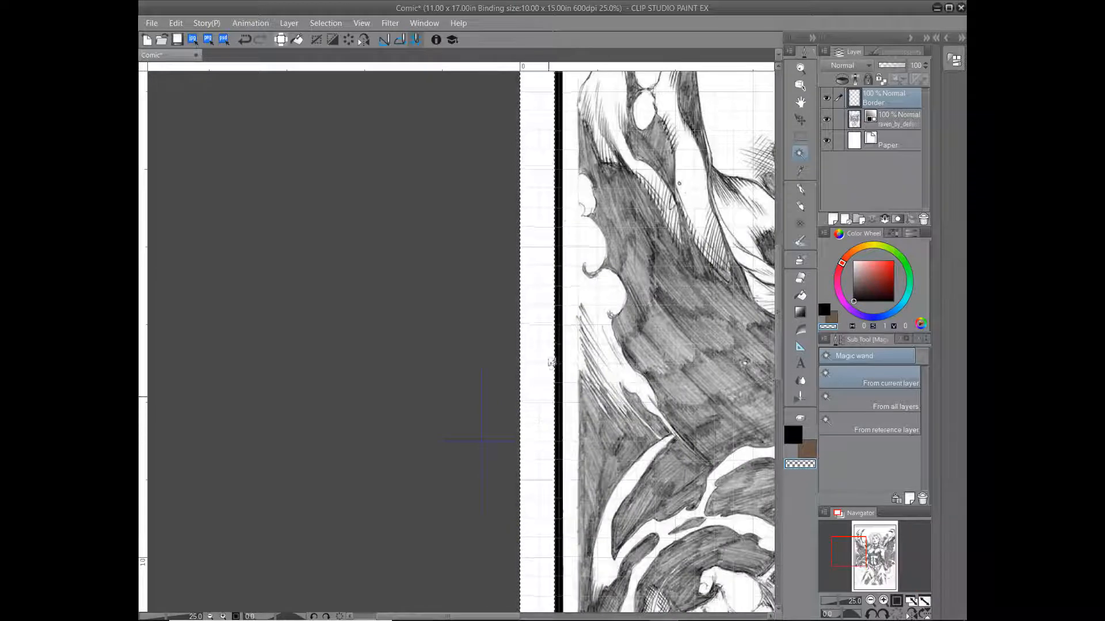
# Set the sub color to white (FFFFFF), fill the selected margin outside the frame with it, and deselect
pyautogui.doubleClick(808, 451)
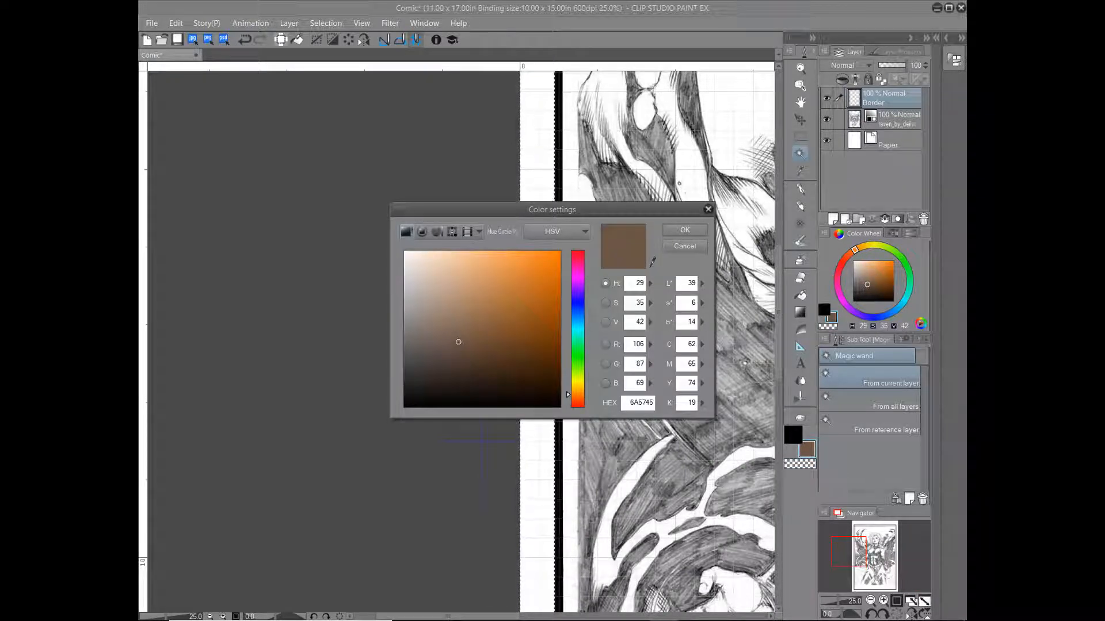
pyautogui.moveTo(406, 254); pyautogui.dragTo(404, 235)
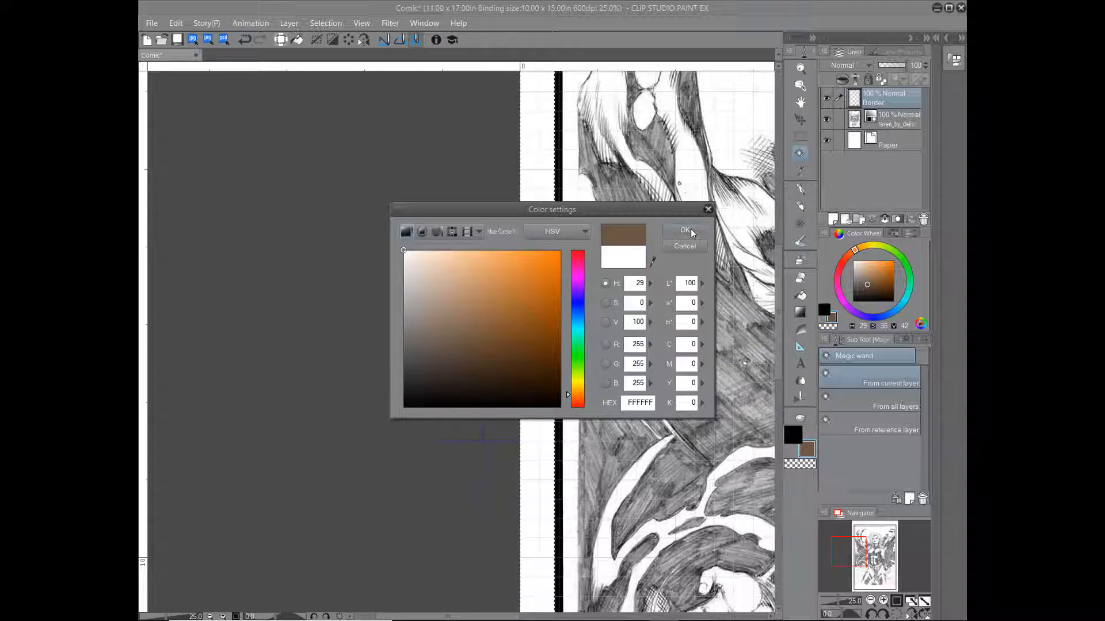
pyautogui.click(685, 231)
pyautogui.click(800, 295)
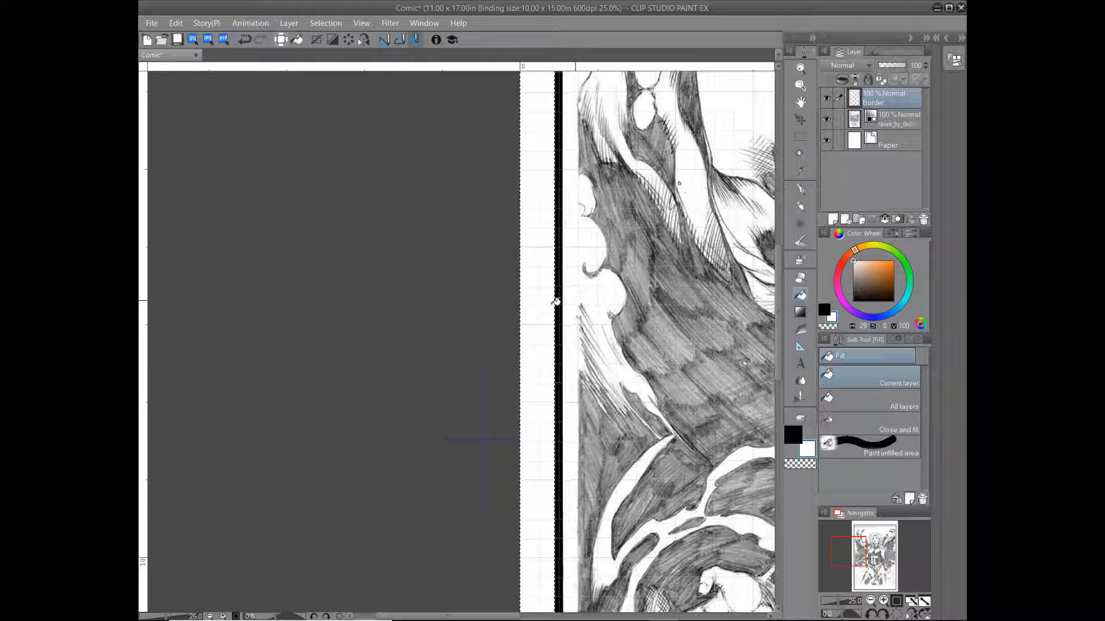
pyautogui.scroll(2, 550, 304)
pyautogui.scroll(-5, 551, 304)
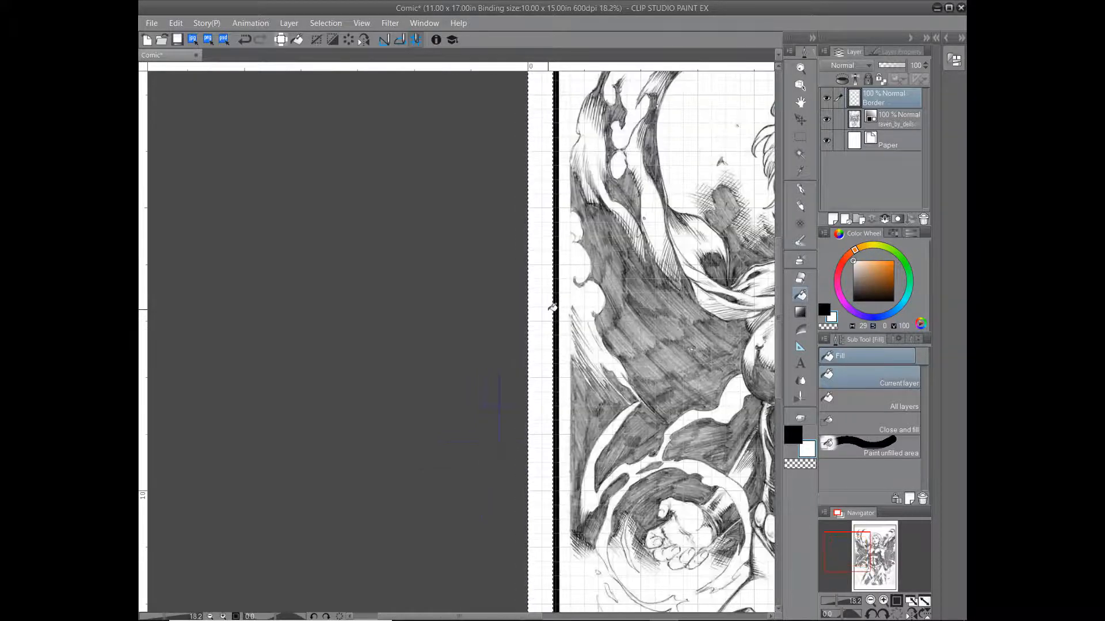
pyautogui.scroll(4, 550, 304)
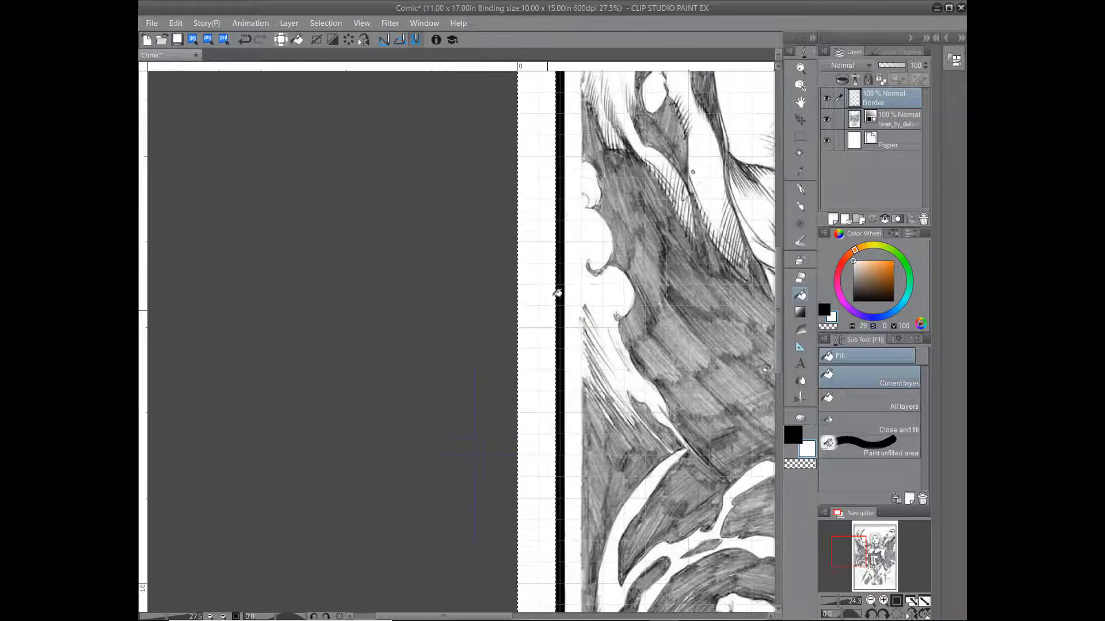
pyautogui.click(317, 49)
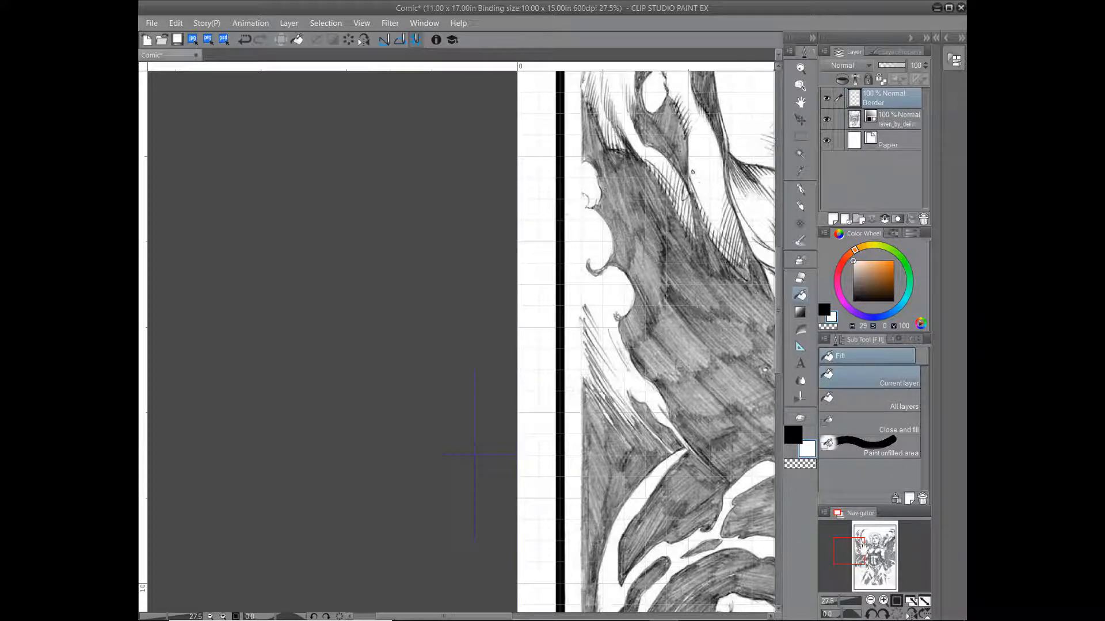
# Add a new raster layer directly above the pencil drawing layer and below the Border layer
pyautogui.moveTo(860, 552); pyautogui.dragTo(876, 514)
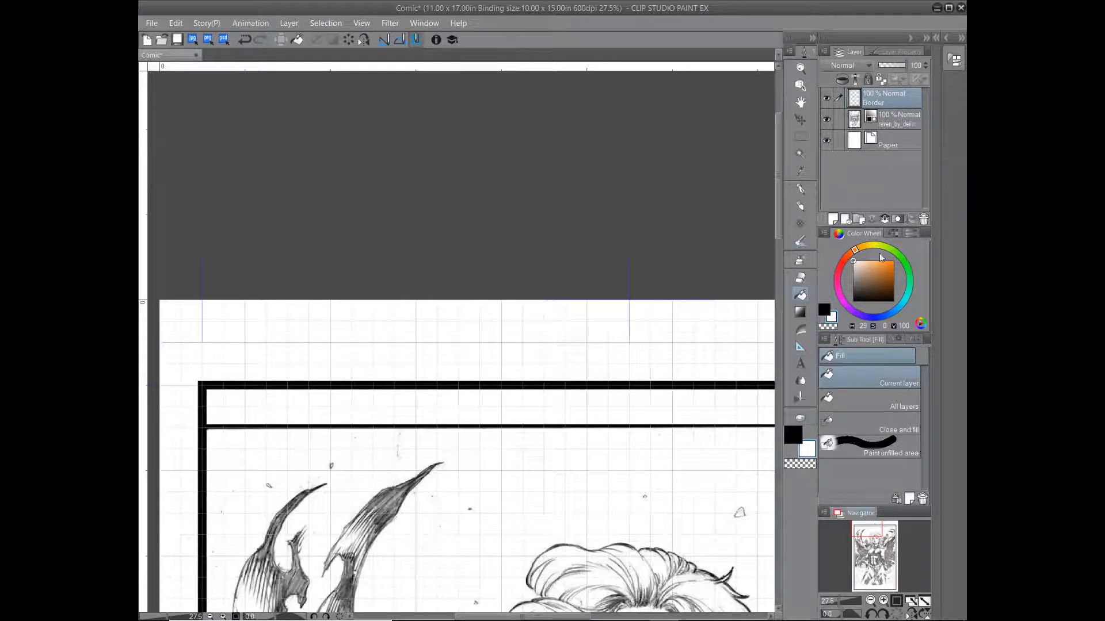
pyautogui.click(880, 123)
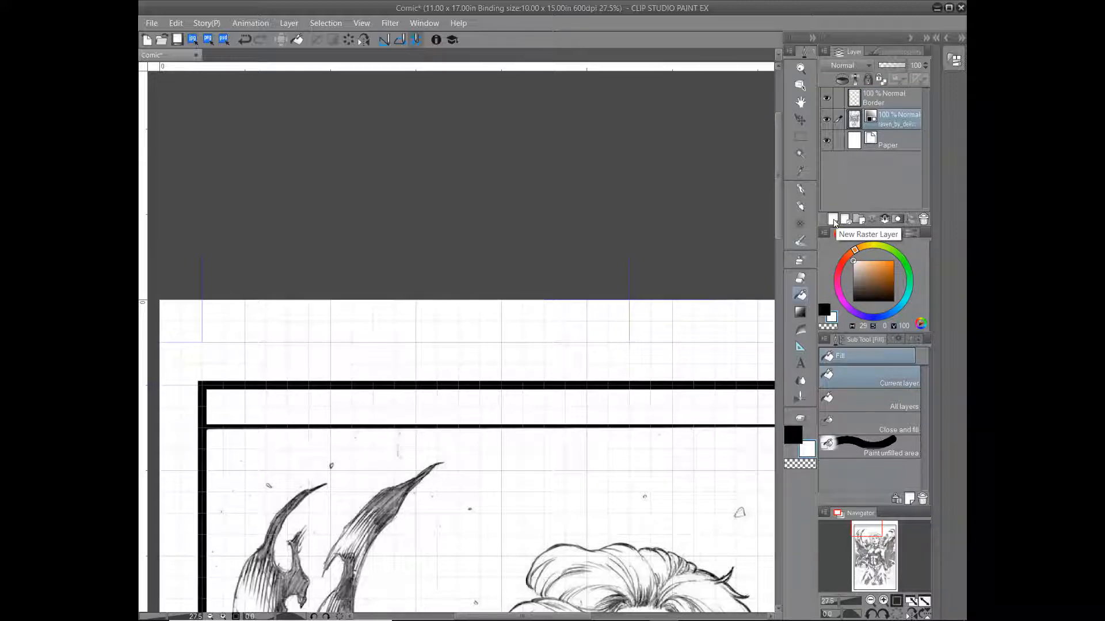
pyautogui.click(833, 219)
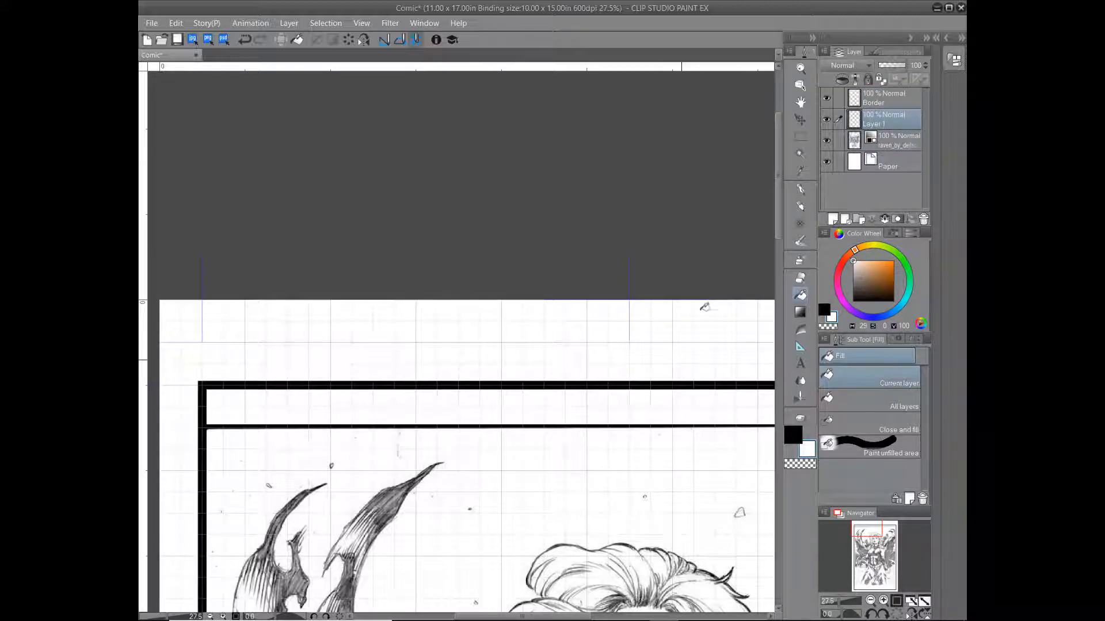
# Hide the Border layer and choose the G-pen with the black main color
pyautogui.click(827, 101)
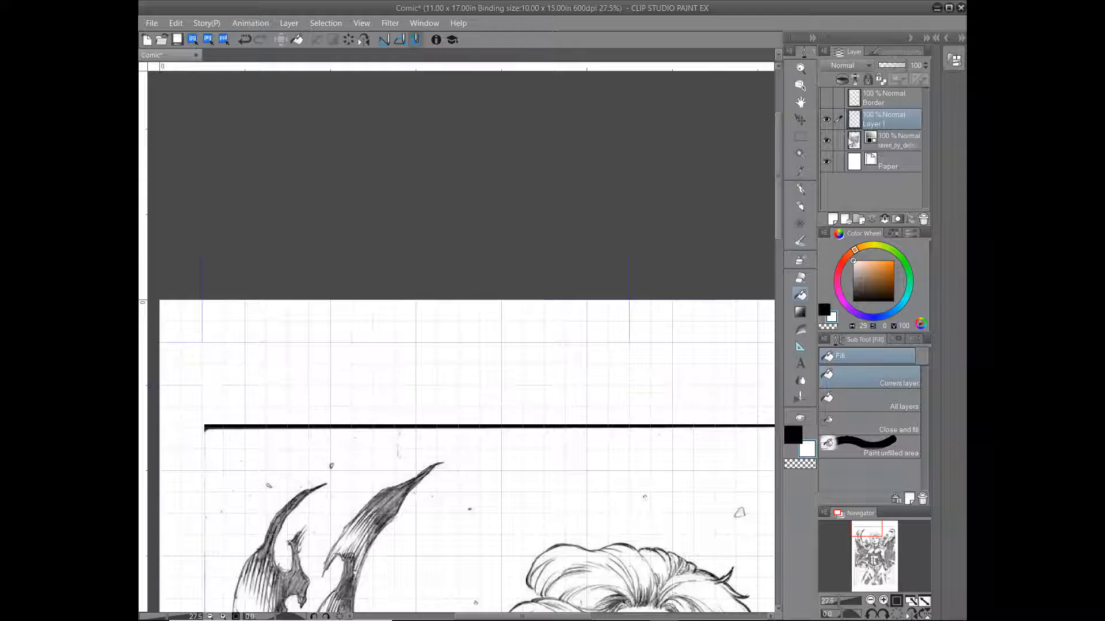
pyautogui.click(801, 188)
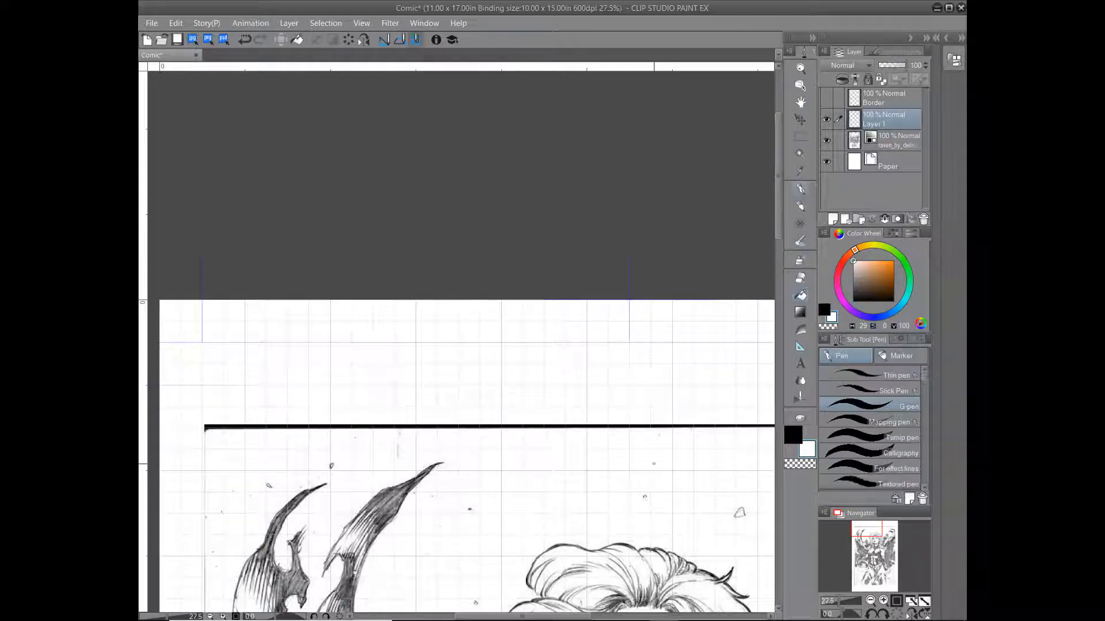
pyautogui.click(793, 437)
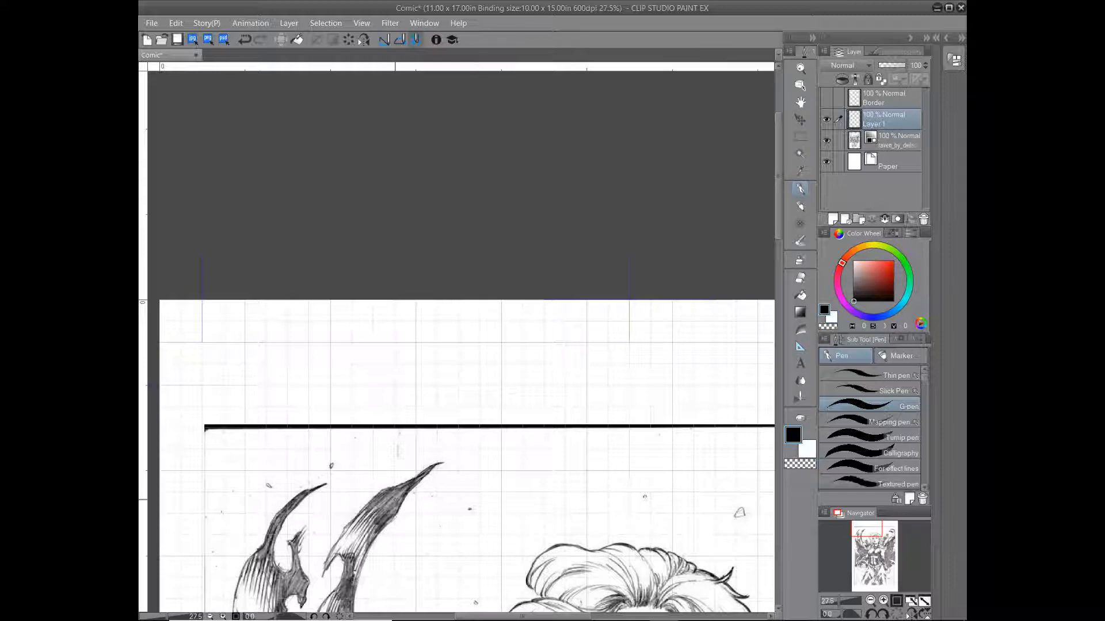
# Scribble strokes across the drawing's top line with and without grid snapping, toggling the Border layer to check how it masks them
pyautogui.moveTo(422, 492)
pyautogui.mouseDown()
pyautogui.moveTo(494, 465)
pyautogui.moveTo(486, 363)
pyautogui.moveTo(417, 362)
pyautogui.moveTo(381, 423)
pyautogui.moveTo(387, 470)
pyautogui.mouseUp()
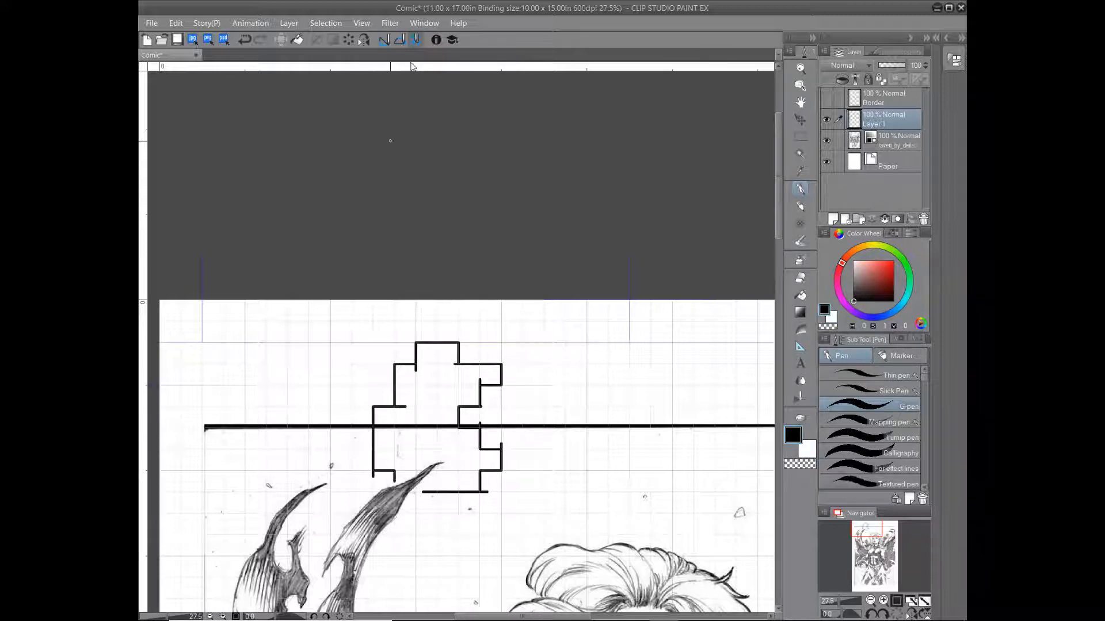
pyautogui.moveTo(568, 377)
pyautogui.mouseDown()
pyautogui.moveTo(605, 426)
pyautogui.moveTo(625, 486)
pyautogui.moveTo(640, 405)
pyautogui.moveTo(599, 340)
pyautogui.moveTo(552, 340)
pyautogui.moveTo(527, 398)
pyautogui.moveTo(564, 505)
pyautogui.moveTo(629, 466)
pyautogui.moveTo(599, 389)
pyautogui.moveTo(474, 381)
pyautogui.moveTo(310, 403)
pyautogui.moveTo(380, 508)
pyautogui.mouseUp()
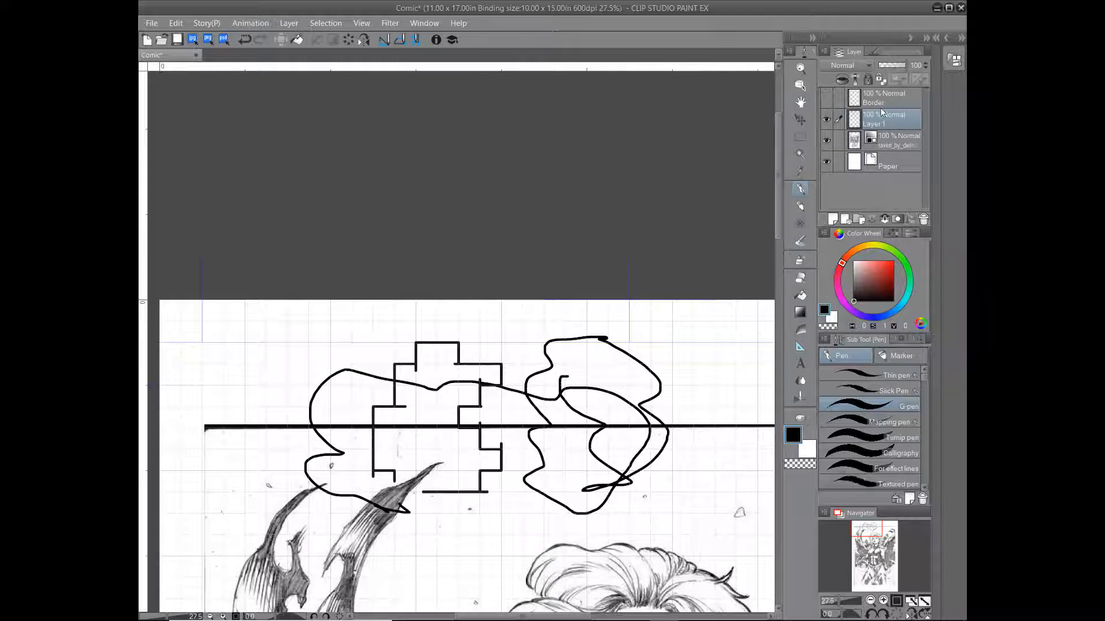
pyautogui.click(827, 99)
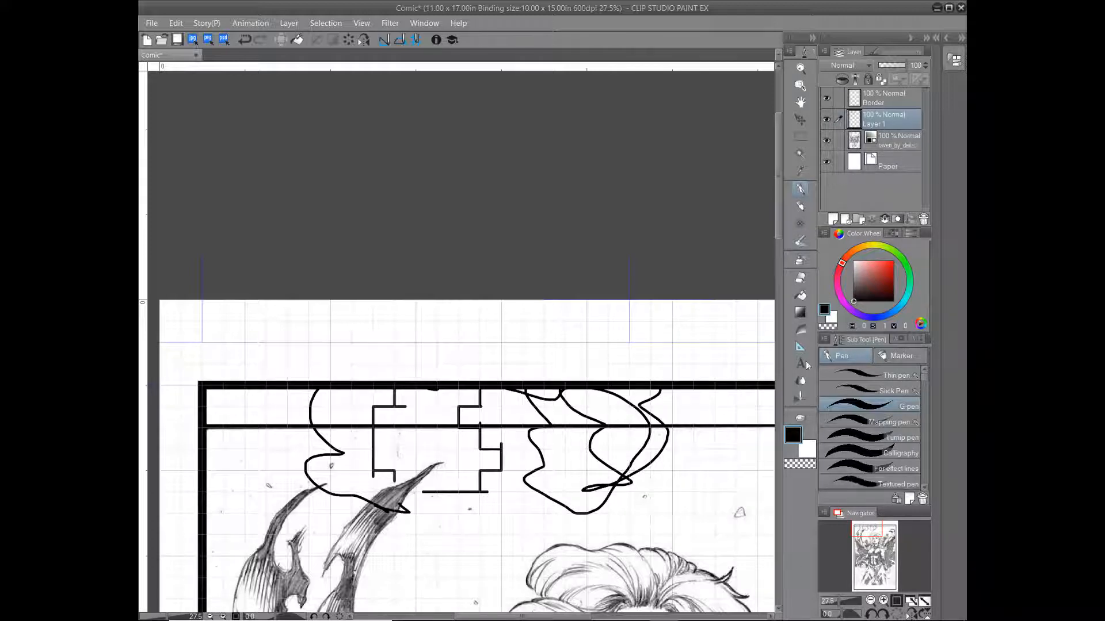
pyautogui.moveTo(779, 232); pyautogui.dragTo(792, 267)
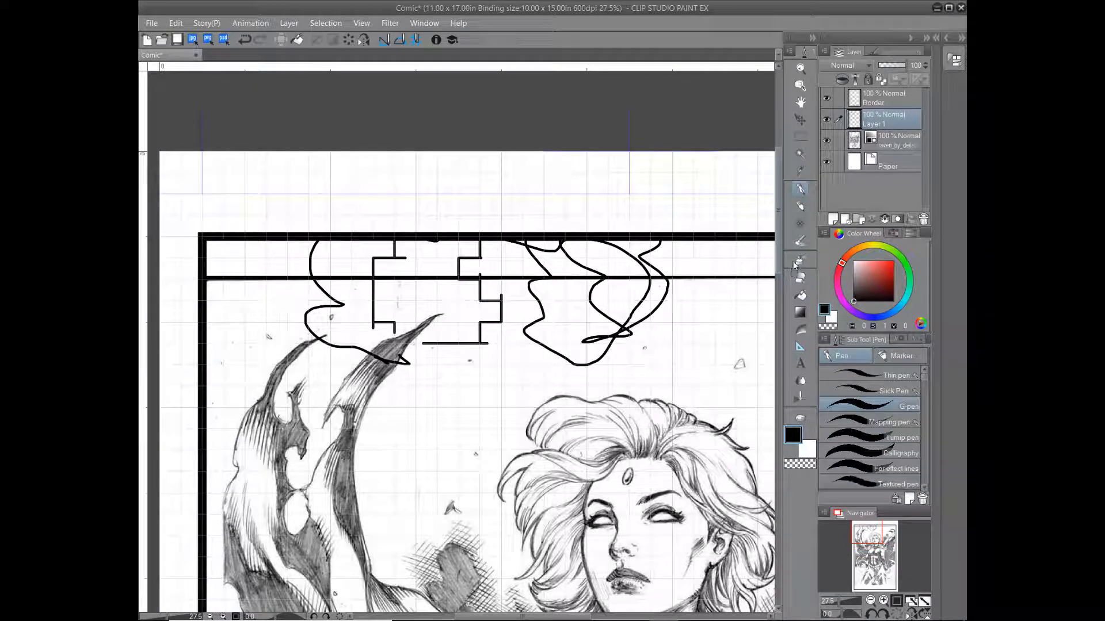
pyautogui.moveTo(791, 267); pyautogui.dragTo(792, 256)
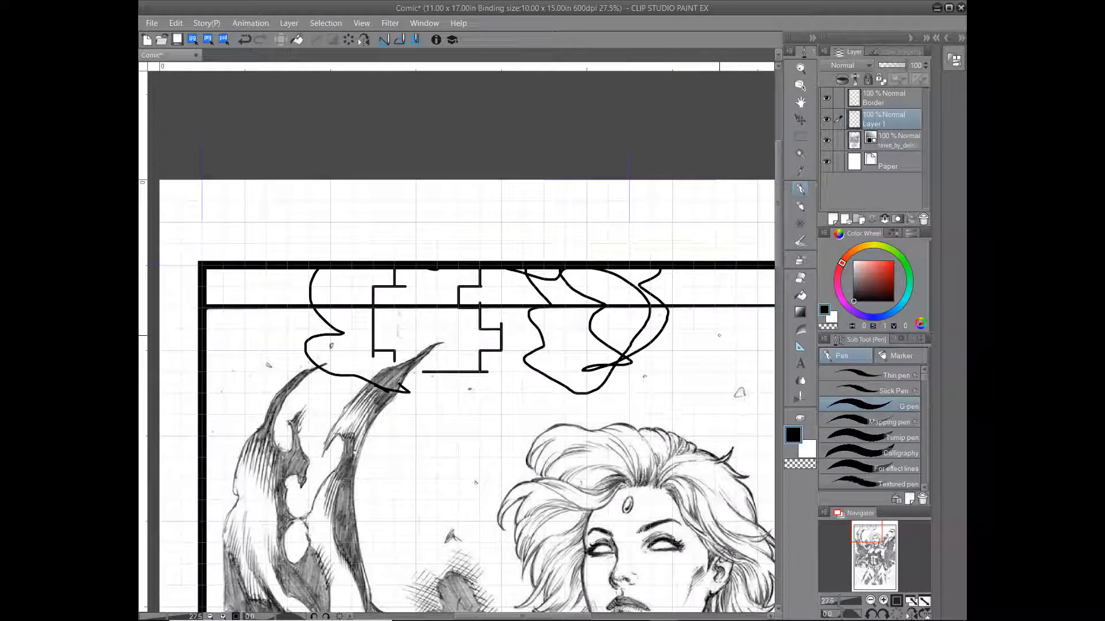
pyautogui.click(826, 98)
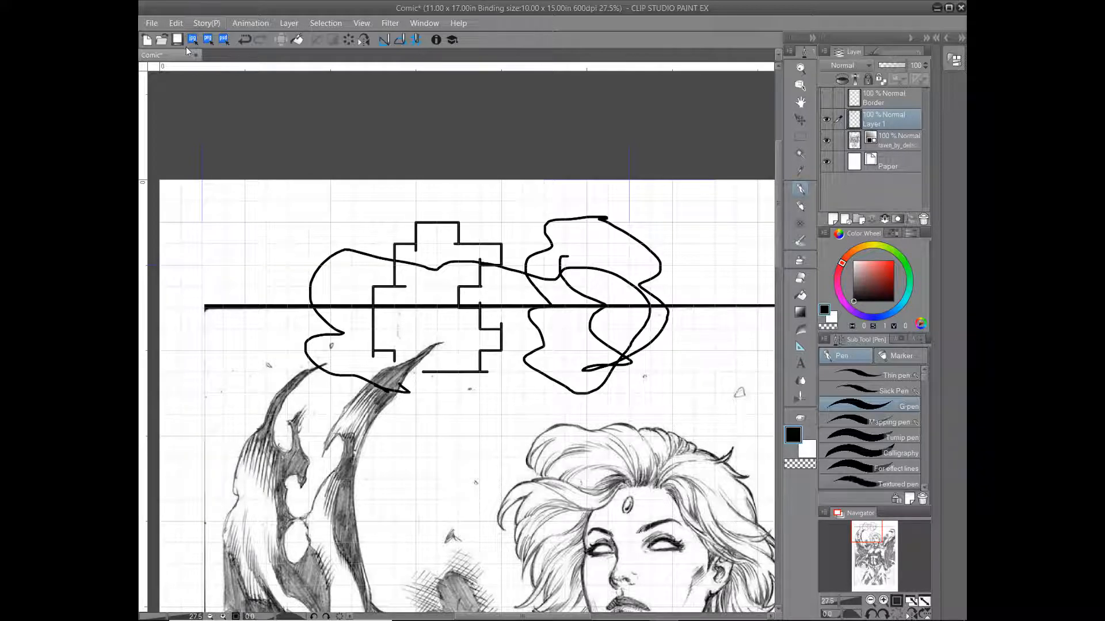
# Undo the scribbled strokes on Layer 1
pyautogui.hotkey('ctrl', 'z')
pyautogui.hotkey('ctrl', 'z')
pyautogui.hotkey('ctrl', 'z')
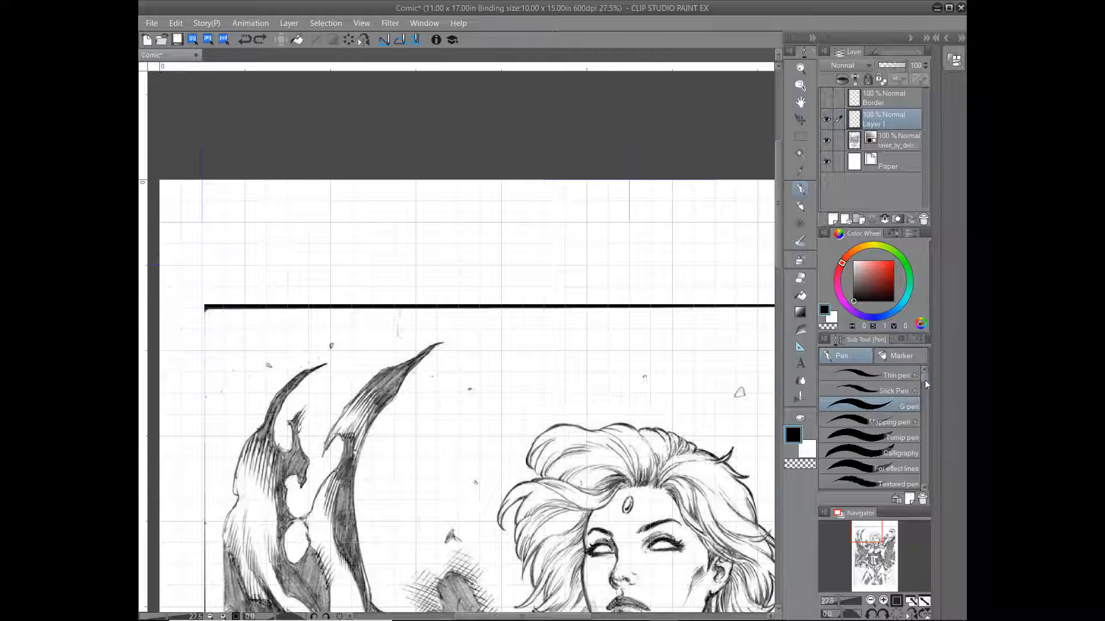
# Browse the available pen sub tools and draw a few short G-pen test strokes above and below the drawing's top line
pyautogui.moveTo(924, 380); pyautogui.dragTo(924, 433)
pyautogui.scroll(-1, 923, 424)
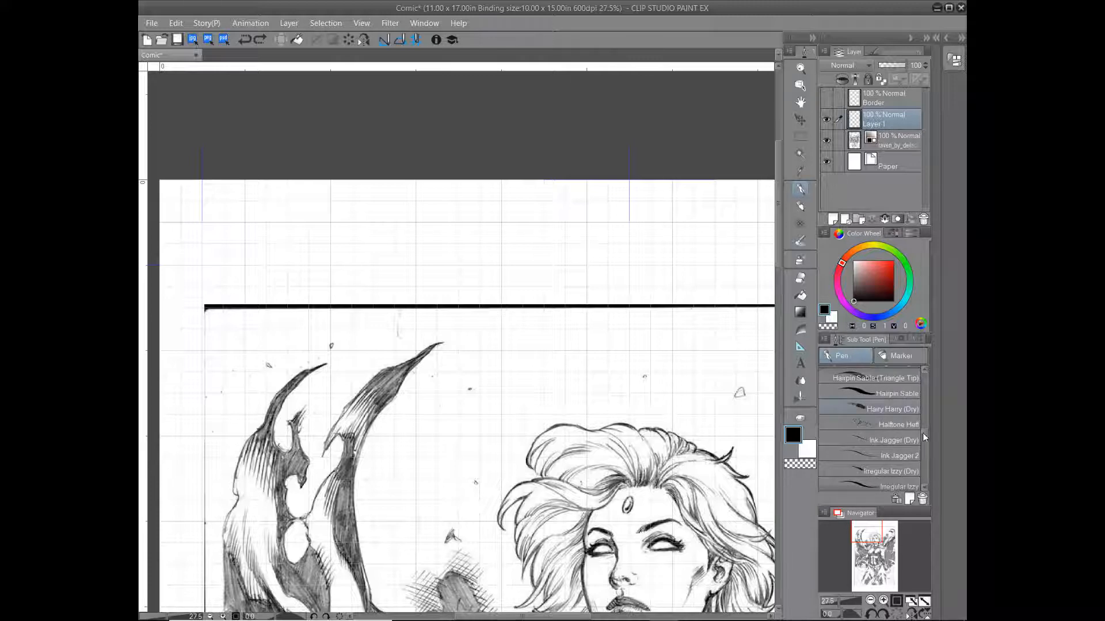
pyautogui.moveTo(923, 432); pyautogui.dragTo(922, 381)
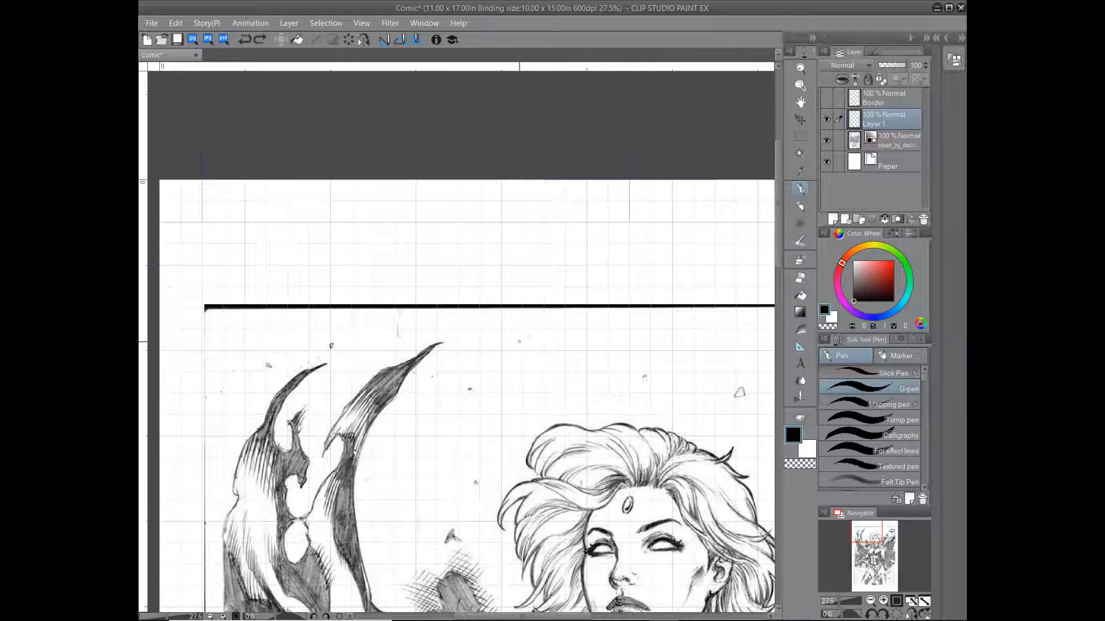
pyautogui.moveTo(526, 319)
pyautogui.mouseDown()
pyautogui.moveTo(518, 346)
pyautogui.moveTo(582, 346)
pyautogui.mouseUp()
pyautogui.moveTo(619, 254)
pyautogui.mouseDown()
pyautogui.moveTo(588, 297)
pyautogui.moveTo(602, 296)
pyautogui.mouseUp()
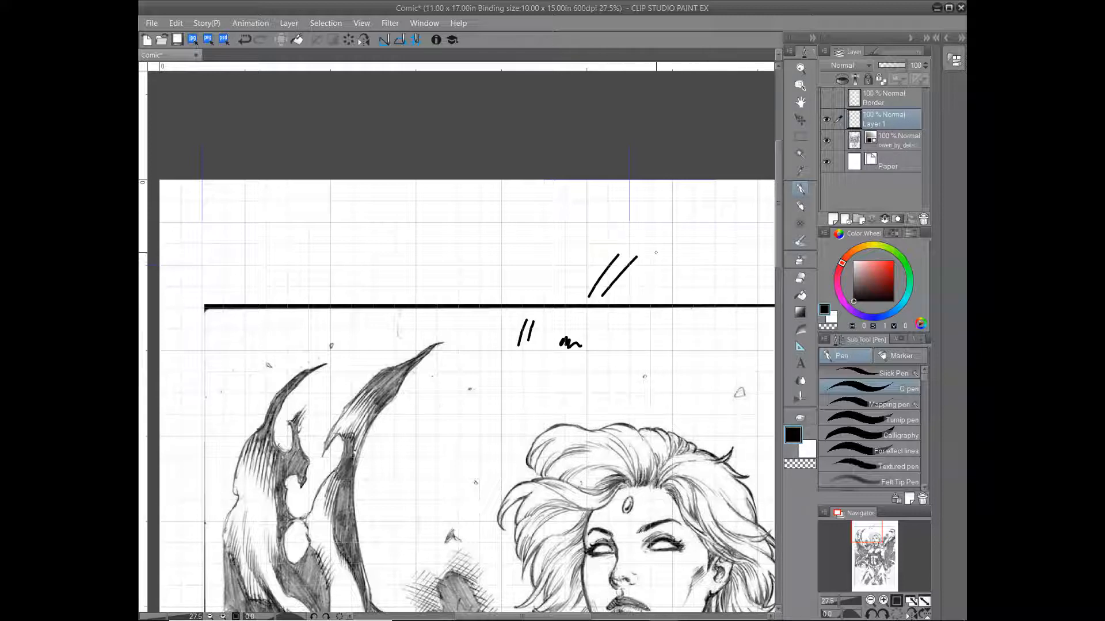
# Draw a row of diagonal G-pen test strokes across the drawing's top line on Layer 1
pyautogui.moveTo(668, 248); pyautogui.dragTo(613, 304)
pyautogui.moveTo(675, 266)
pyautogui.mouseDown()
pyautogui.moveTo(623, 317)
pyautogui.moveTo(627, 338)
pyautogui.mouseUp()
pyautogui.moveTo(723, 281); pyautogui.dragTo(663, 331)
pyautogui.moveTo(741, 285); pyautogui.dragTo(684, 334)
pyautogui.moveTo(603, 265); pyautogui.dragTo(543, 319)
pyautogui.moveTo(561, 281); pyautogui.dragTo(525, 315)
pyautogui.moveTo(544, 283); pyautogui.dragTo(508, 316)
pyautogui.moveTo(531, 280)
pyautogui.mouseDown()
pyautogui.moveTo(507, 286)
pyautogui.moveTo(473, 320)
pyautogui.mouseUp()
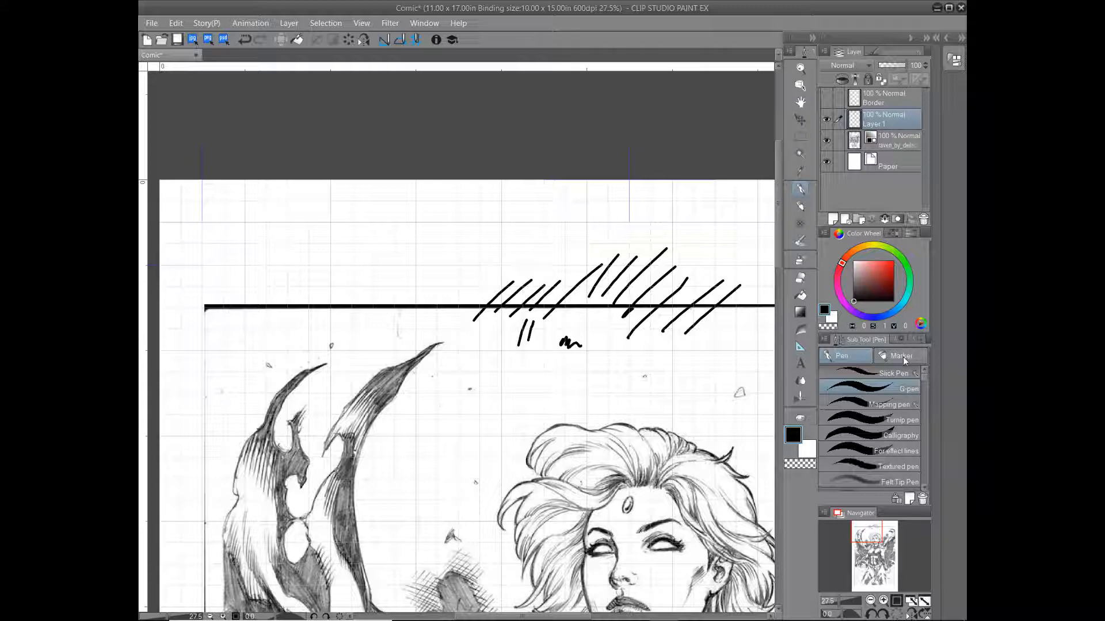
# Choose the Pigman Mycon 005 marker and draw fine diagonal hatch strokes across the top line beside the G-pen strokes
pyautogui.click(902, 357)
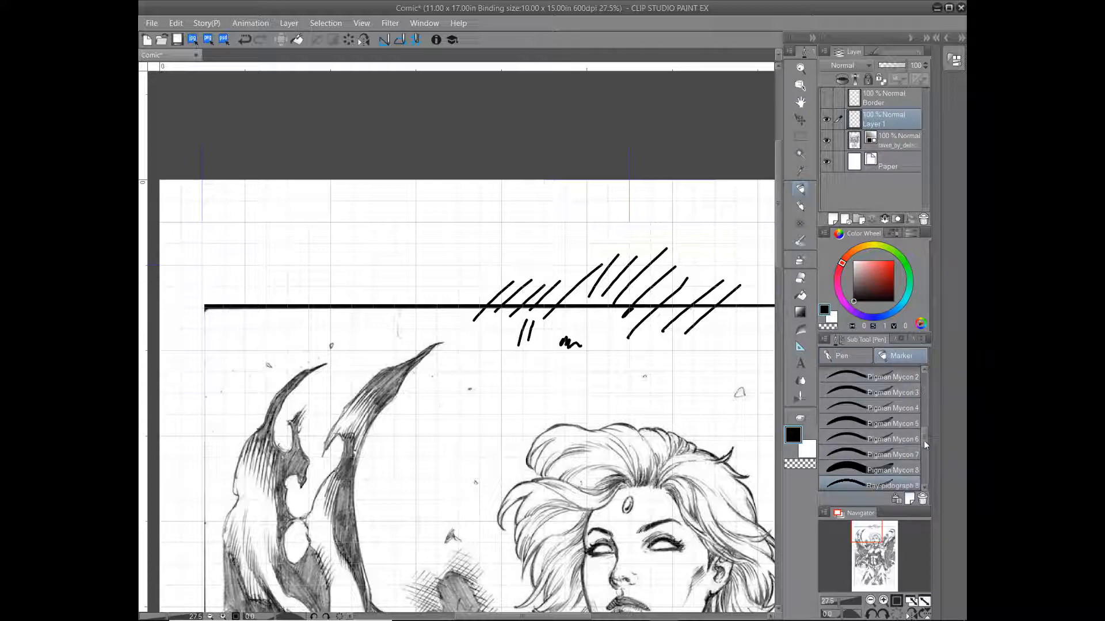
pyautogui.moveTo(923, 441)
pyautogui.mouseDown()
pyautogui.moveTo(923, 451)
pyautogui.moveTo(919, 419)
pyautogui.mouseUp()
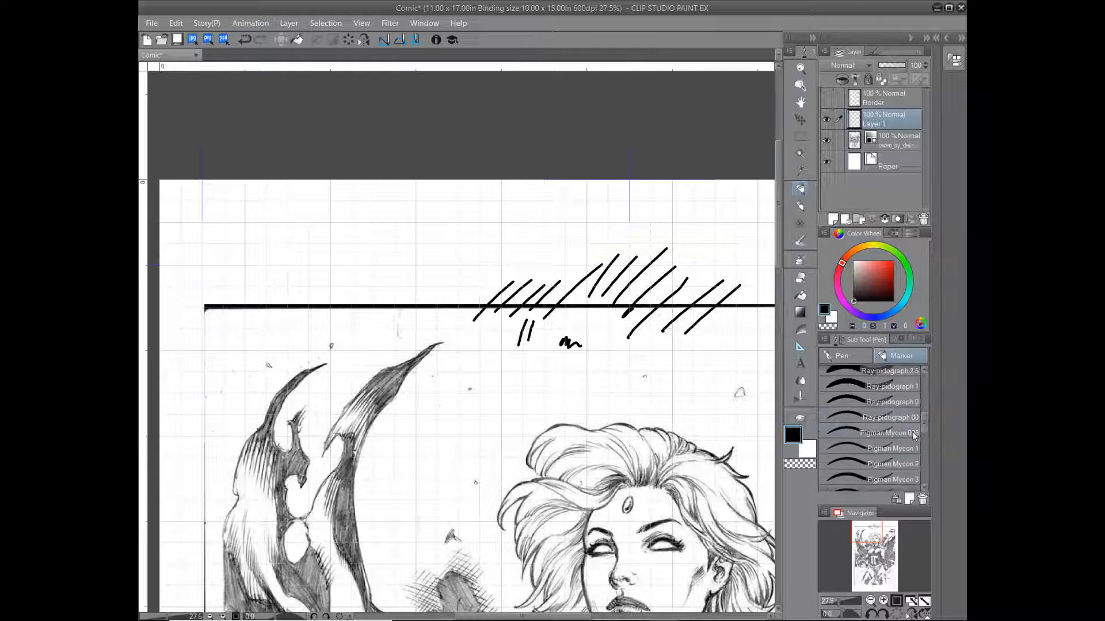
pyautogui.click(914, 435)
pyautogui.moveTo(410, 304)
pyautogui.mouseDown()
pyautogui.moveTo(436, 276)
pyautogui.moveTo(466, 285)
pyautogui.mouseUp()
pyautogui.moveTo(427, 317); pyautogui.dragTo(452, 308)
pyautogui.moveTo(452, 308)
pyautogui.mouseDown()
pyautogui.moveTo(476, 289)
pyautogui.moveTo(472, 299)
pyautogui.mouseUp()
pyautogui.moveTo(373, 322)
pyautogui.mouseDown()
pyautogui.moveTo(409, 281)
pyautogui.moveTo(403, 294)
pyautogui.mouseUp()
pyautogui.moveTo(362, 334); pyautogui.dragTo(389, 308)
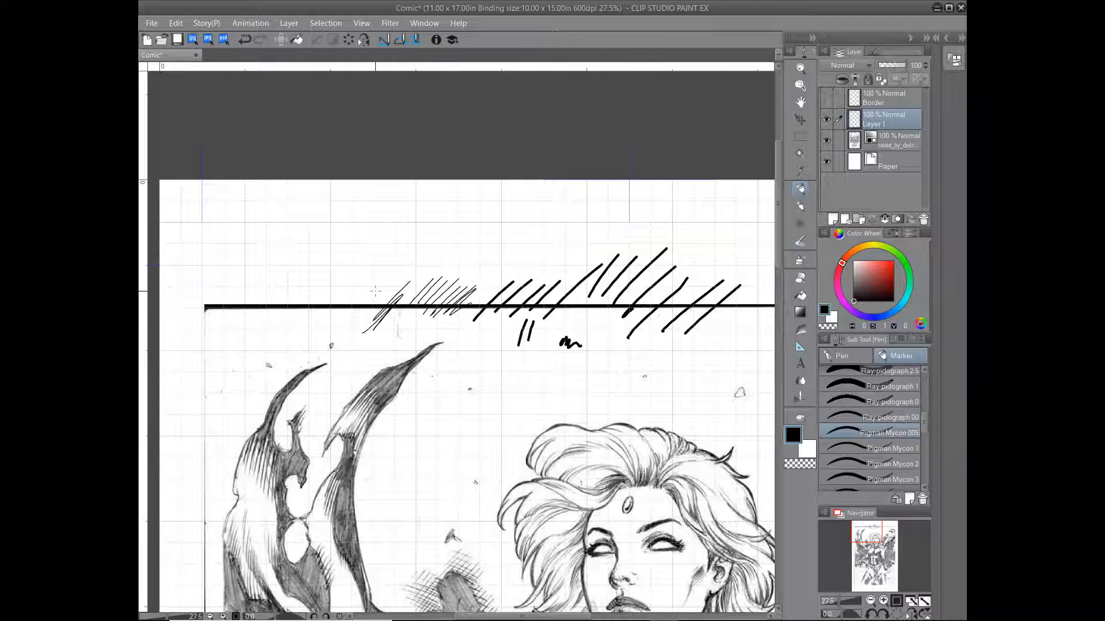
# Draw a dense patch of fine cross-hatching over the top line above the drawing's curved spikes
pyautogui.moveTo(305, 333); pyautogui.dragTo(316, 296)
pyautogui.moveTo(308, 328); pyautogui.dragTo(327, 293)
pyautogui.moveTo(321, 305); pyautogui.dragTo(335, 294)
pyautogui.moveTo(331, 306); pyautogui.dragTo(349, 283)
pyautogui.moveTo(340, 298); pyautogui.dragTo(354, 278)
pyautogui.moveTo(297, 337)
pyautogui.mouseDown()
pyautogui.moveTo(328, 309)
pyautogui.moveTo(317, 308)
pyautogui.mouseUp()
pyautogui.moveTo(316, 306); pyautogui.dragTo(331, 290)
pyautogui.moveTo(297, 324); pyautogui.dragTo(306, 311)
pyautogui.moveTo(305, 314); pyautogui.dragTo(325, 274)
pyautogui.moveTo(311, 303); pyautogui.dragTo(328, 275)
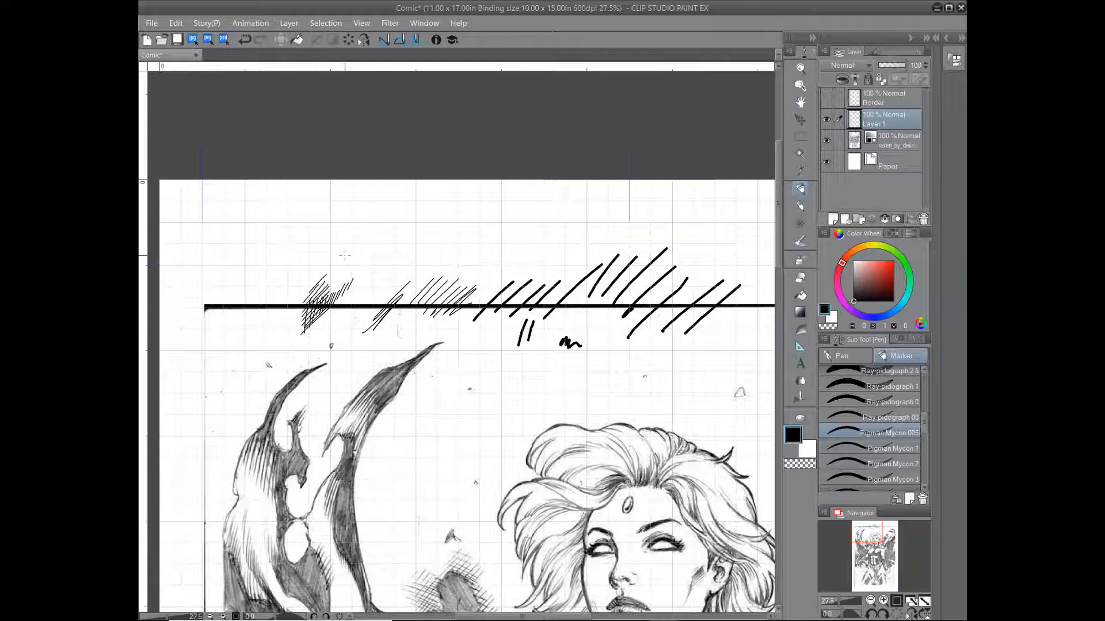
# Toggle the Border layer around a wavy test line in the page's top margin, leaving the Border shown and undoing the line
pyautogui.click(827, 98)
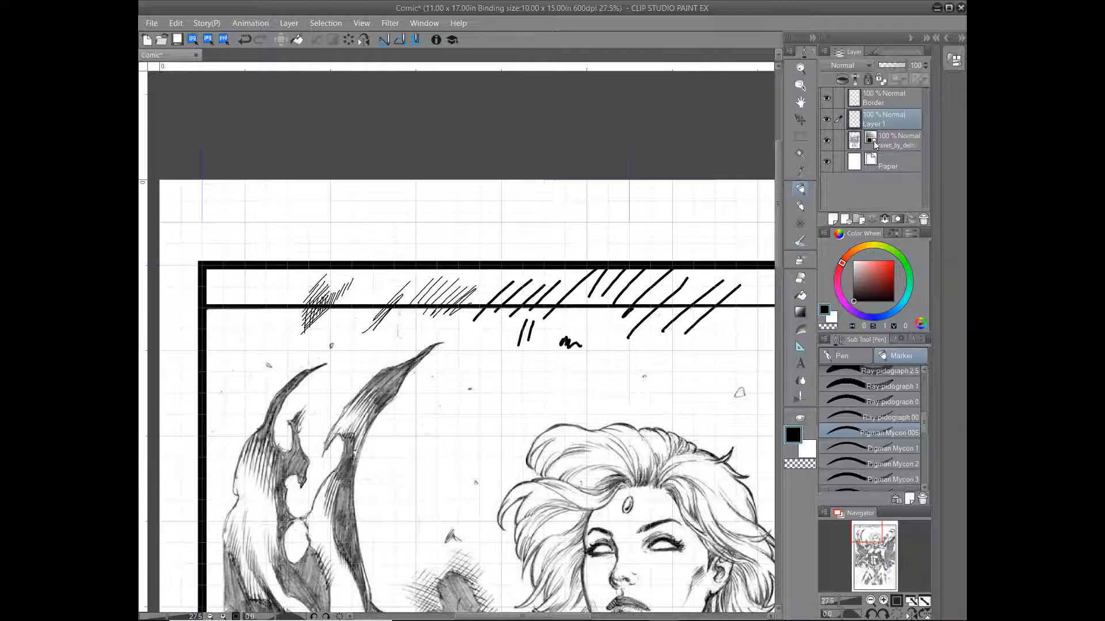
pyautogui.click(827, 100)
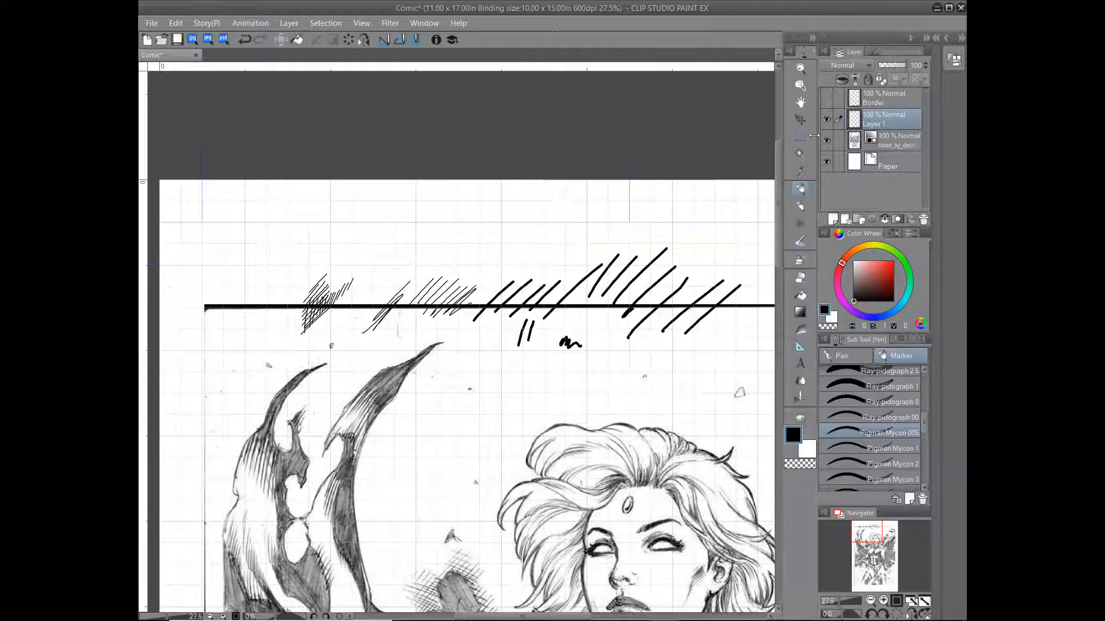
pyautogui.moveTo(721, 207)
pyautogui.mouseDown()
pyautogui.moveTo(688, 208)
pyautogui.moveTo(612, 223)
pyautogui.moveTo(509, 218)
pyautogui.moveTo(616, 229)
pyautogui.moveTo(709, 216)
pyautogui.mouseUp()
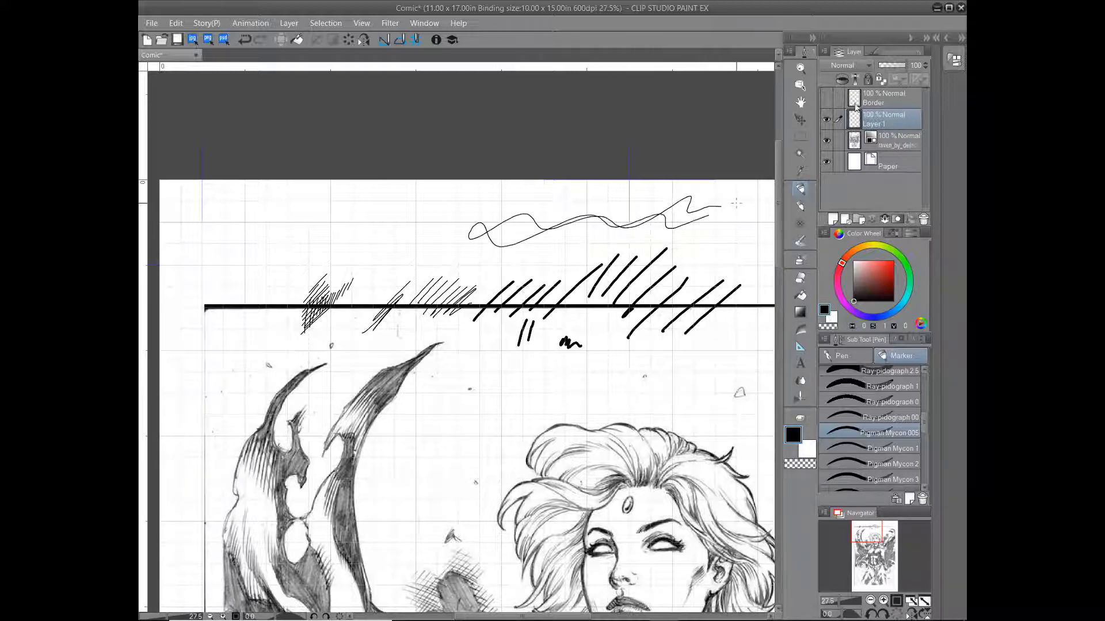
pyautogui.click(827, 99)
pyautogui.hotkey('ctrl', 'z')
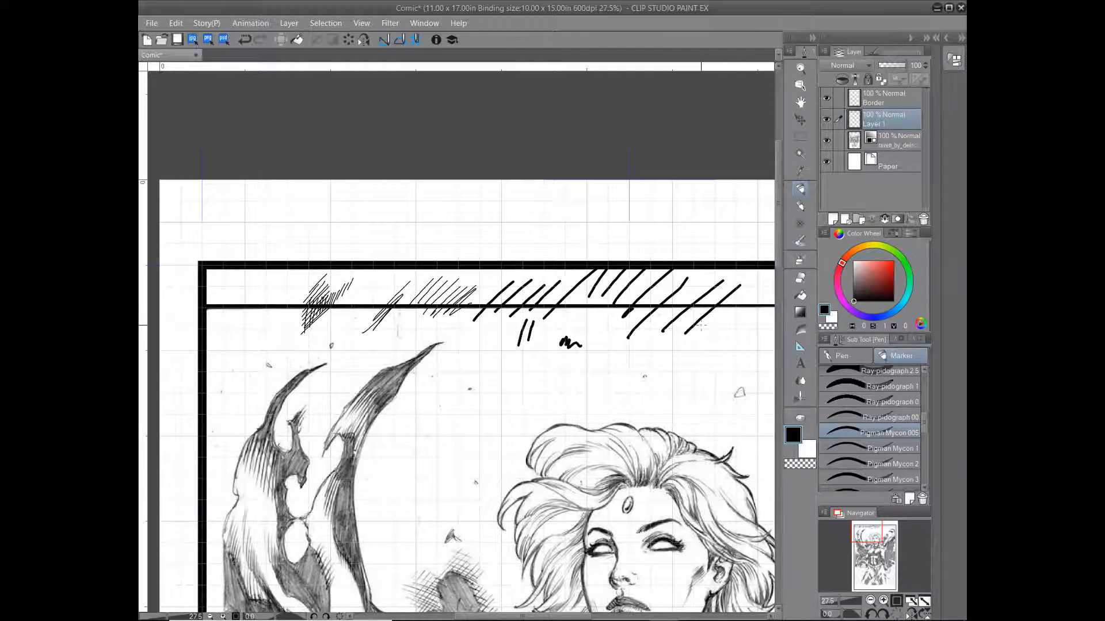
# Enlarge the marker's brush size greatly, paint a broad black test stroke over the top line, and undo the stroke
pyautogui.press(']')
pyautogui.press(']')
pyautogui.press(']')
pyautogui.press(']')
pyautogui.press(']')
pyautogui.press(']')
pyautogui.press(']')
pyautogui.press(']')
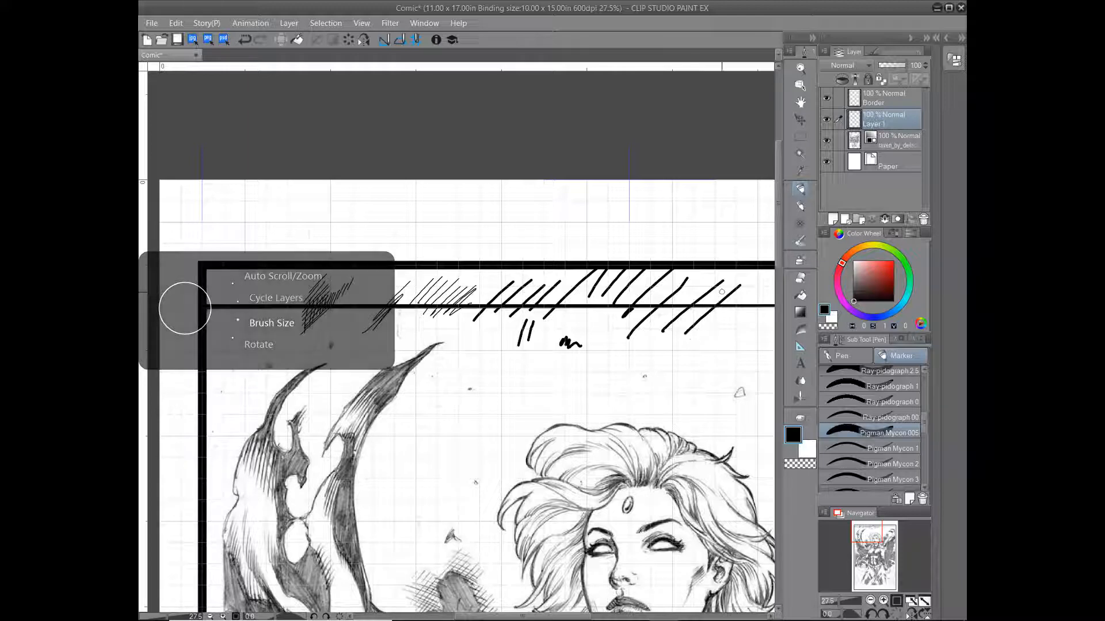
pyautogui.press(']')
pyautogui.press(']')
pyautogui.press(']')
pyautogui.press(']')
pyautogui.press(']')
pyautogui.press(']')
pyautogui.press(']')
pyautogui.press('[')
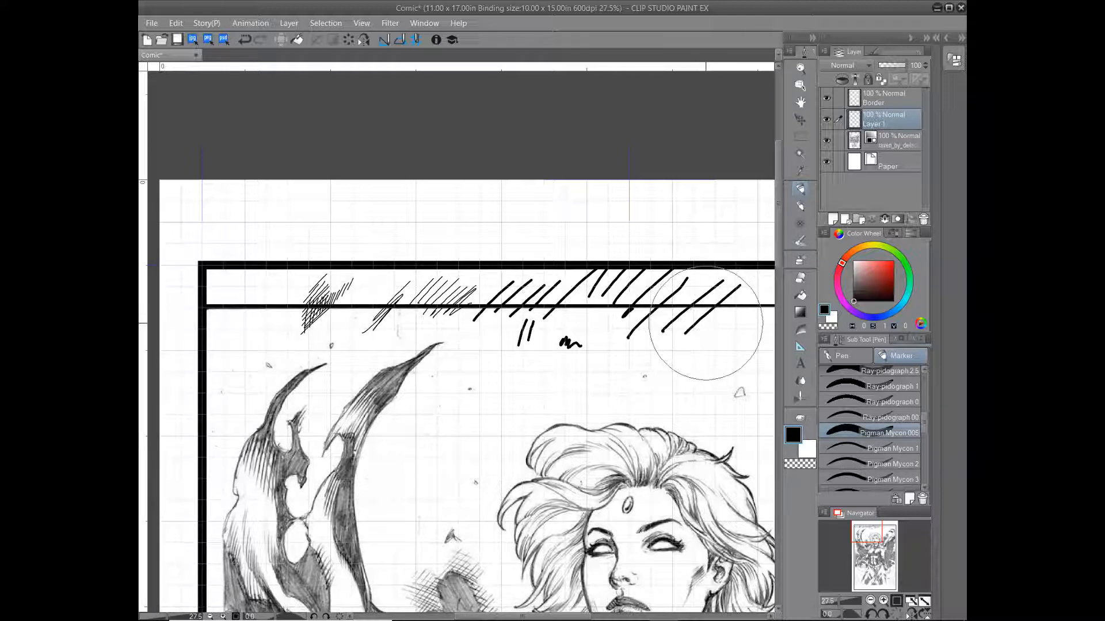
pyautogui.moveTo(716, 303); pyautogui.dragTo(546, 323)
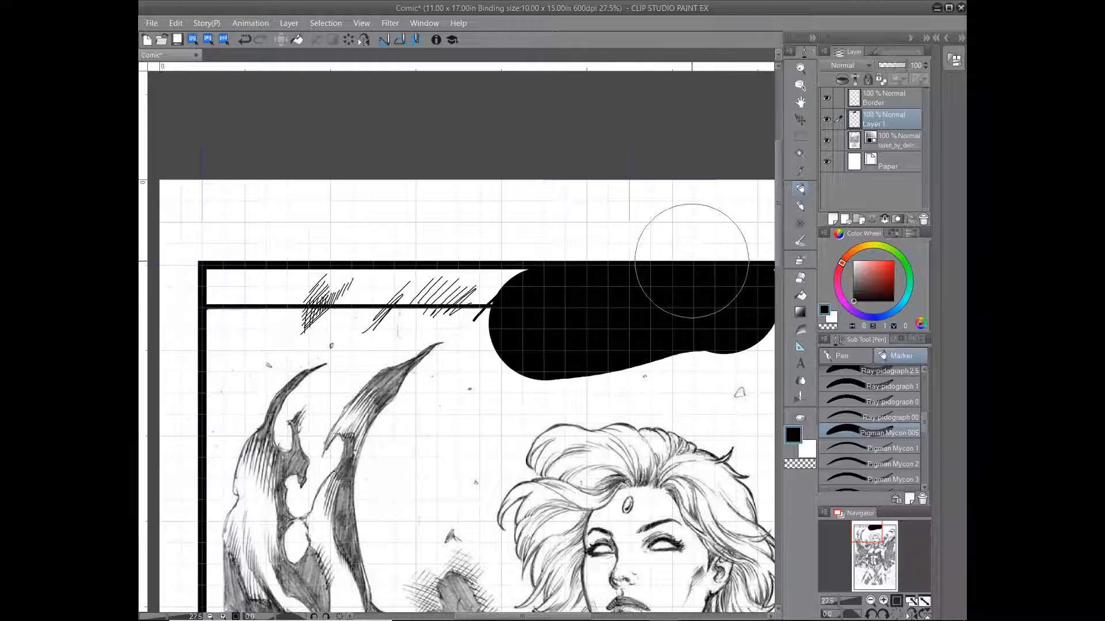
pyautogui.hotkey('ctrl', 'z')
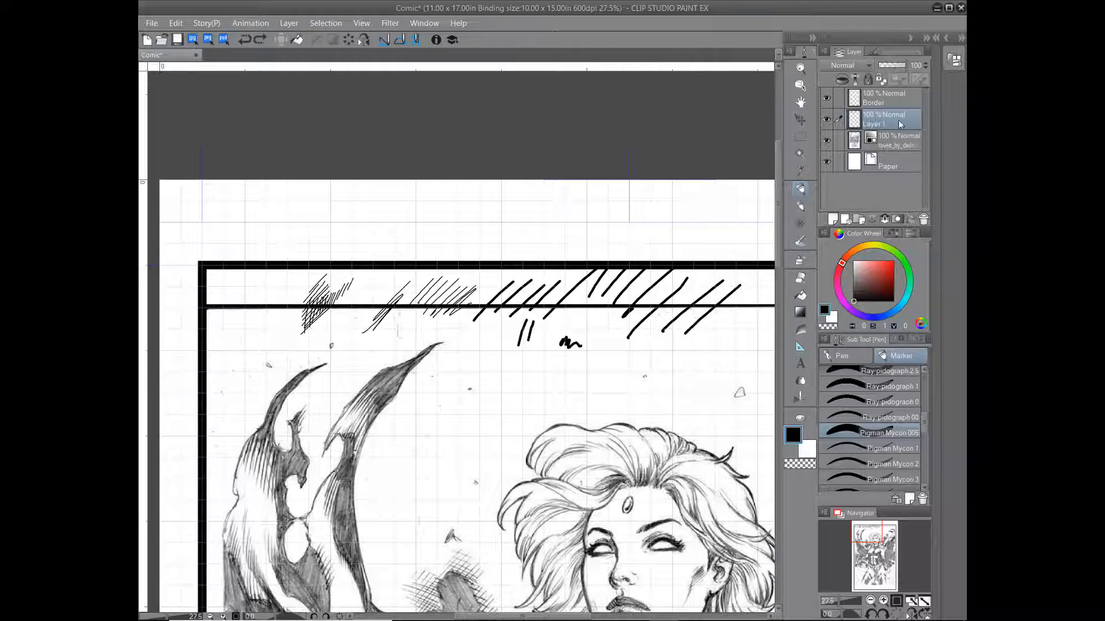
# Erase all test strokes from Layer 1 using the large marker with the transparent color
pyautogui.click(800, 463)
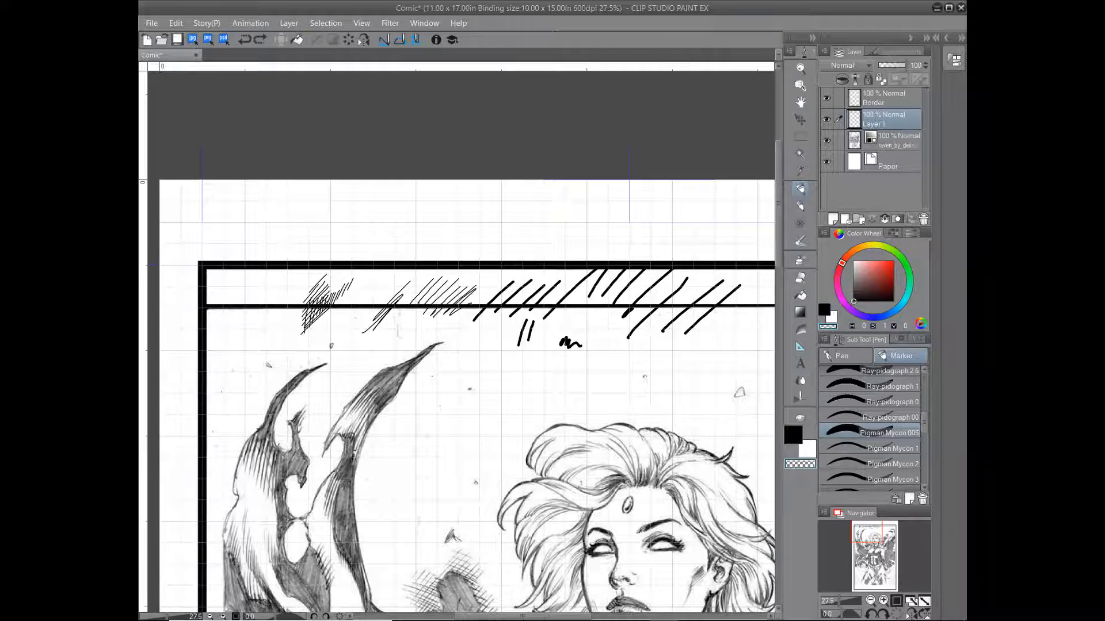
pyautogui.moveTo(737, 300)
pyautogui.mouseDown()
pyautogui.moveTo(710, 310)
pyautogui.moveTo(648, 283)
pyautogui.moveTo(537, 321)
pyautogui.moveTo(451, 289)
pyautogui.moveTo(330, 287)
pyautogui.mouseUp()
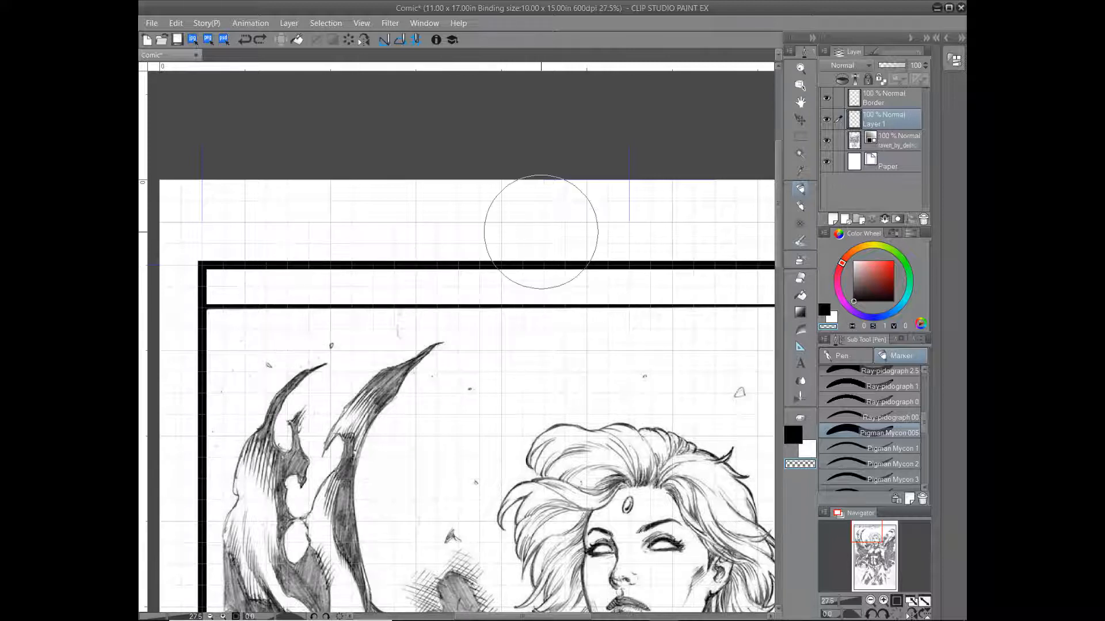
pyautogui.moveTo(486, 267); pyautogui.dragTo(509, 255)
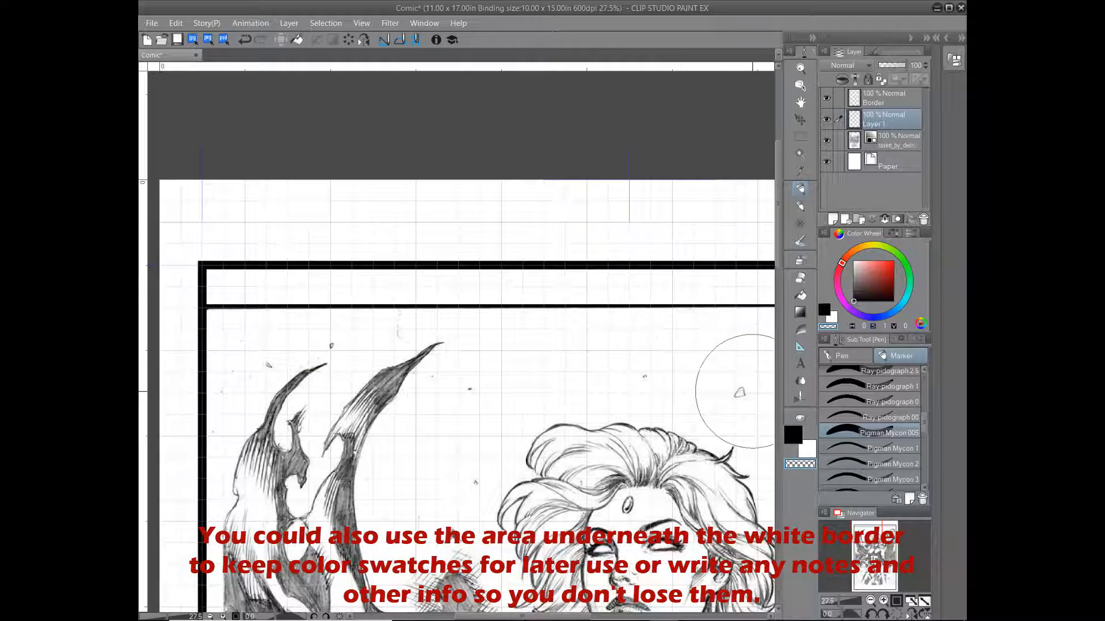
# Reduce the marker's brush size back to a fine tip
pyautogui.press('[')
pyautogui.press('[')
pyautogui.press('[')
pyautogui.press('[')
pyautogui.press('[')
pyautogui.press('[')
pyautogui.press('[')
pyautogui.press('[')
pyautogui.press('[')
pyautogui.press('[')
pyautogui.press('[')
pyautogui.press('[')
pyautogui.press('[')
pyautogui.press('[')
pyautogui.press('[')
pyautogui.press('[')
# Select the Raven pencil layer and hide it to examine the whole bordered page without the drawing, then show it again
pyautogui.click(901, 147)
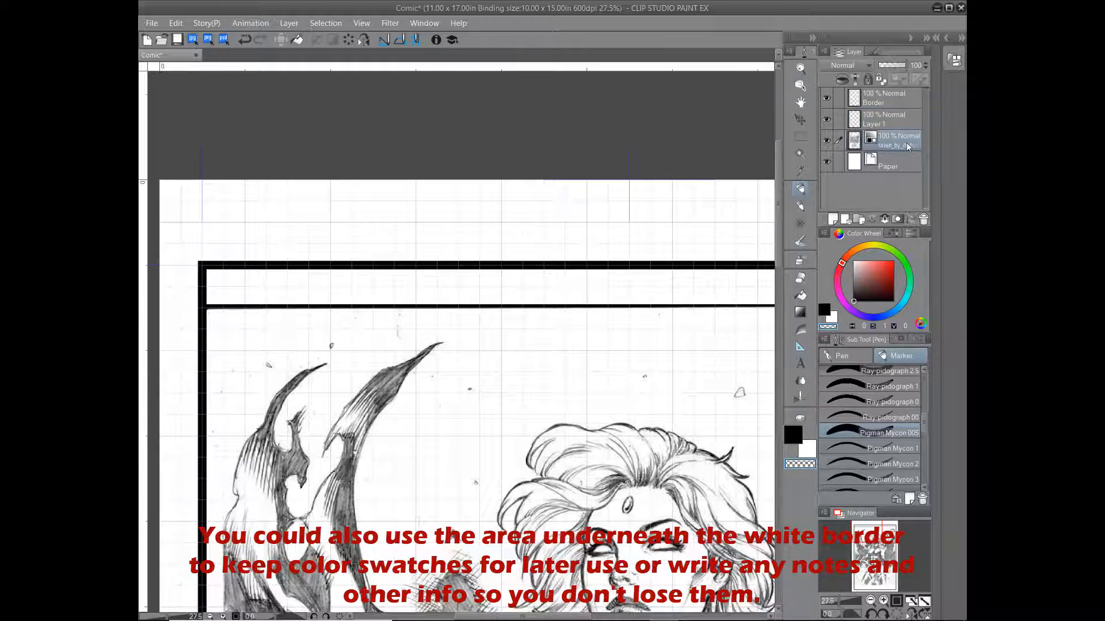
pyautogui.click(827, 141)
pyautogui.click(871, 601)
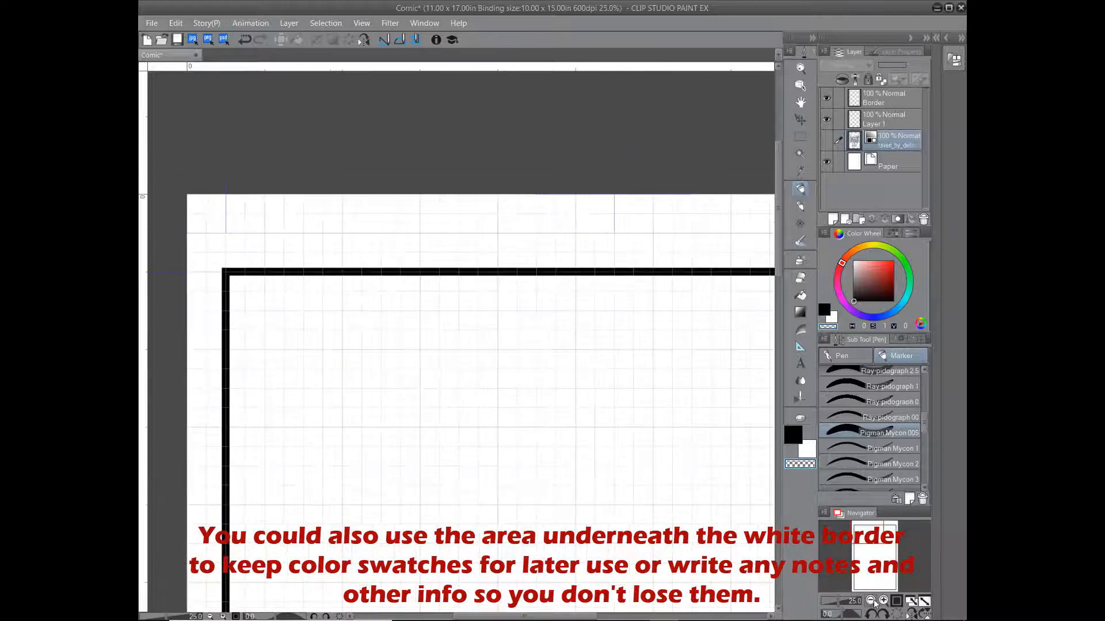
pyautogui.click(870, 601)
pyautogui.click(871, 601)
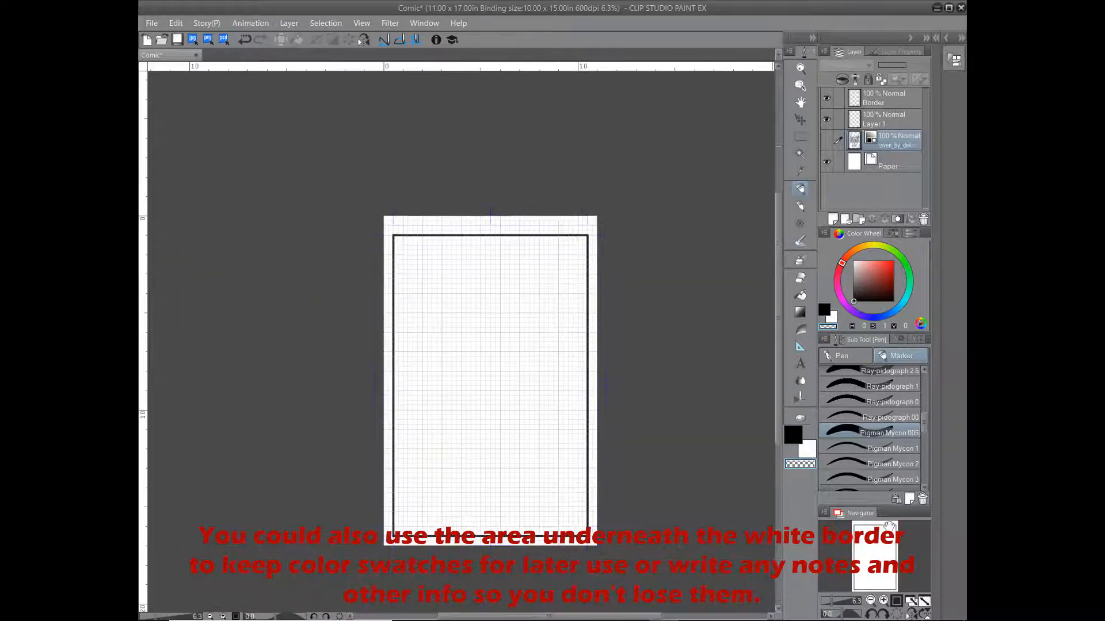
pyautogui.click(827, 140)
pyautogui.click(828, 141)
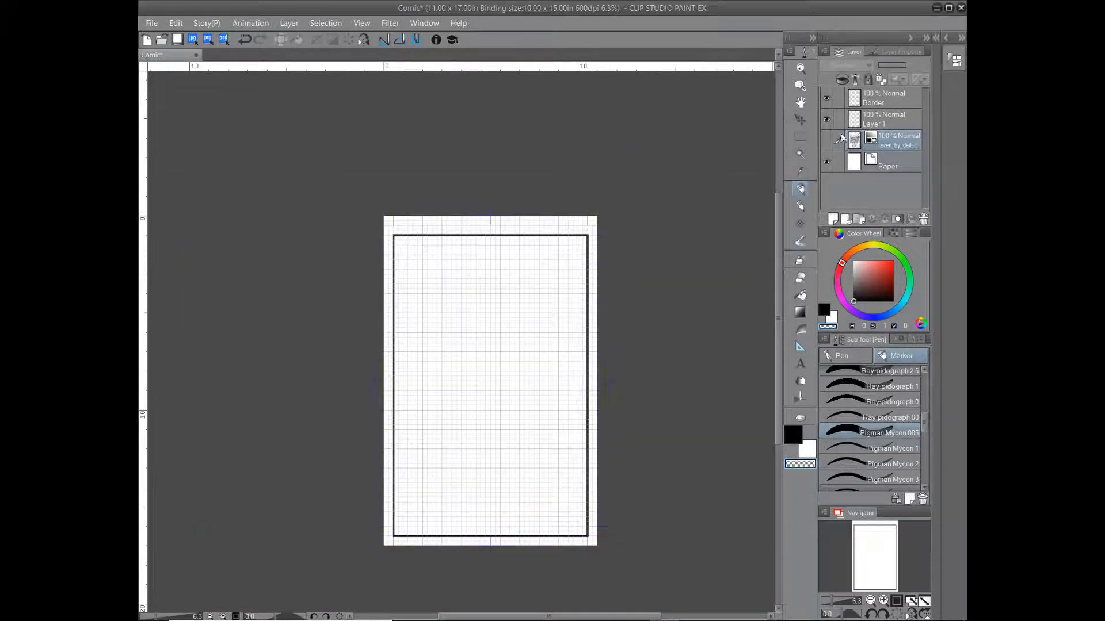
pyautogui.click(827, 141)
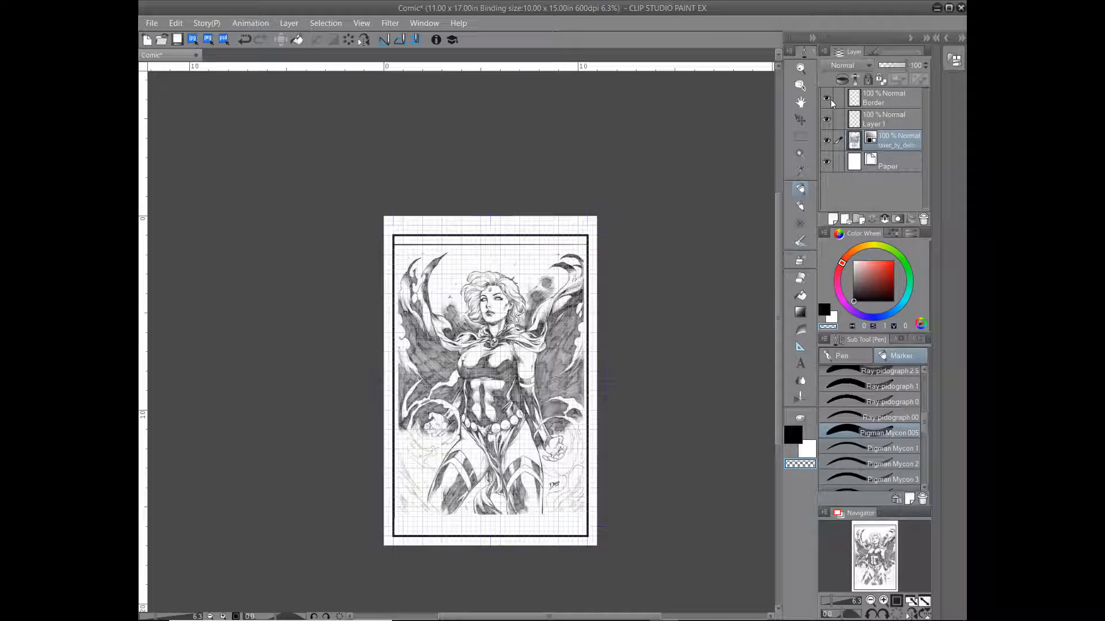
# Turn off the grid display and frame the upper part of the drawing
pyautogui.click(389, 23)
pyautogui.moveTo(361, 23)
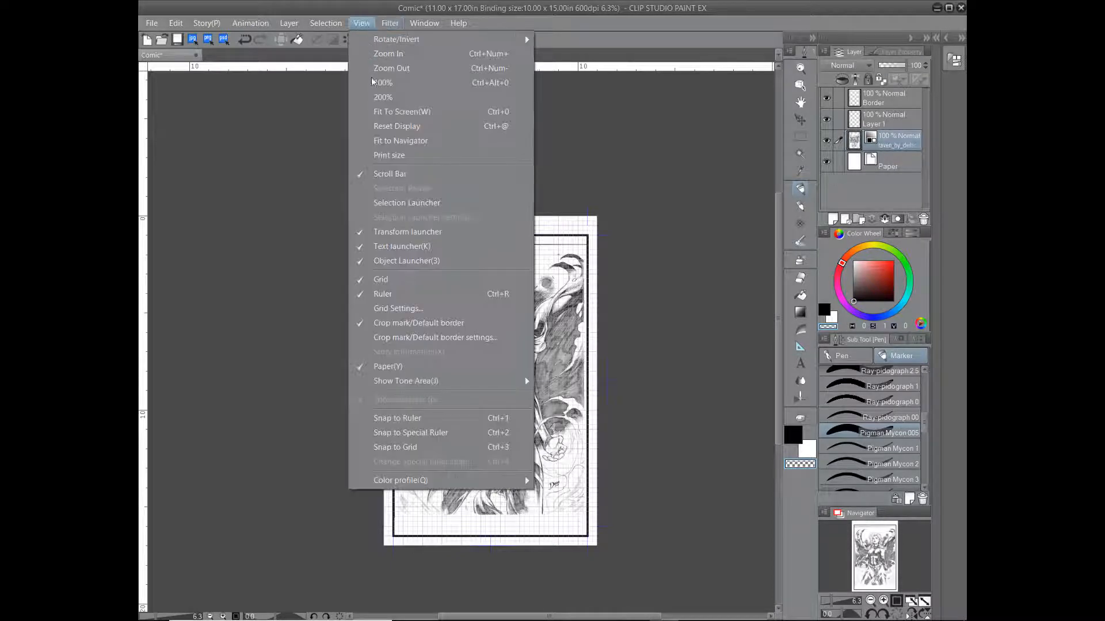
pyautogui.click(407, 282)
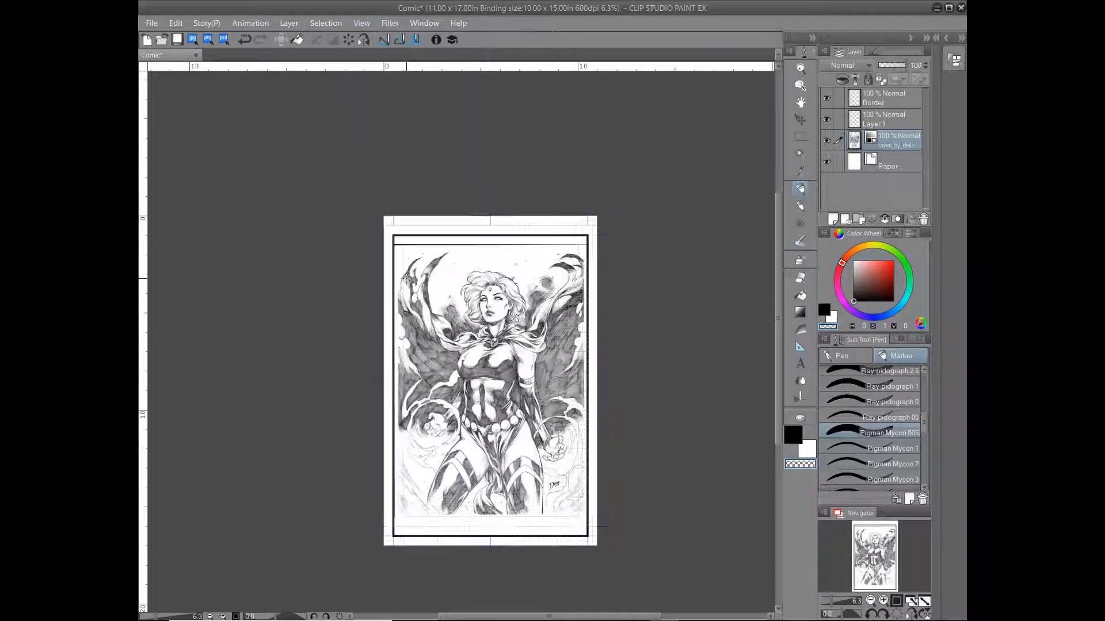
pyautogui.click(884, 600)
pyautogui.click(871, 601)
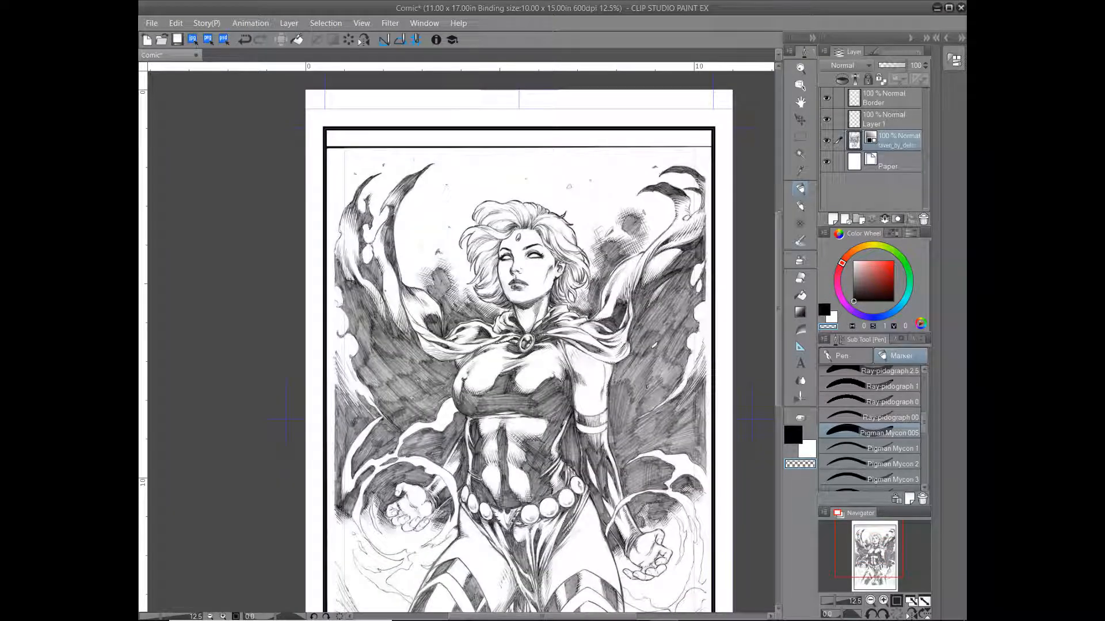
pyautogui.moveTo(884, 571); pyautogui.dragTo(886, 565)
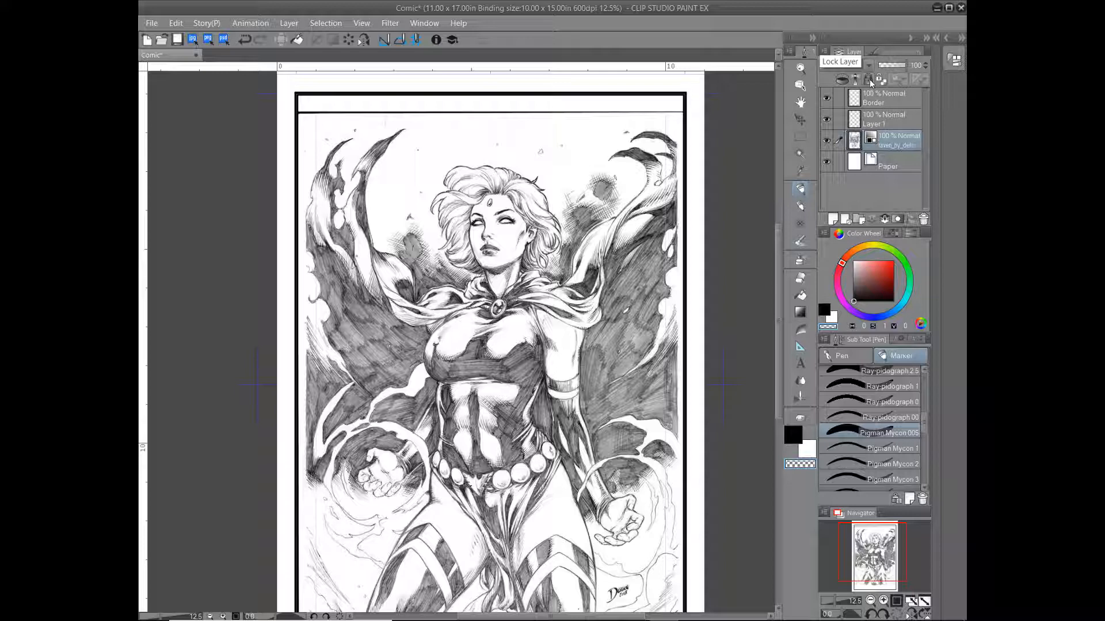
# Test transparent and black marker strokes directly on the unlocked Raven pencil layer, and undo them
pyautogui.click(869, 80)
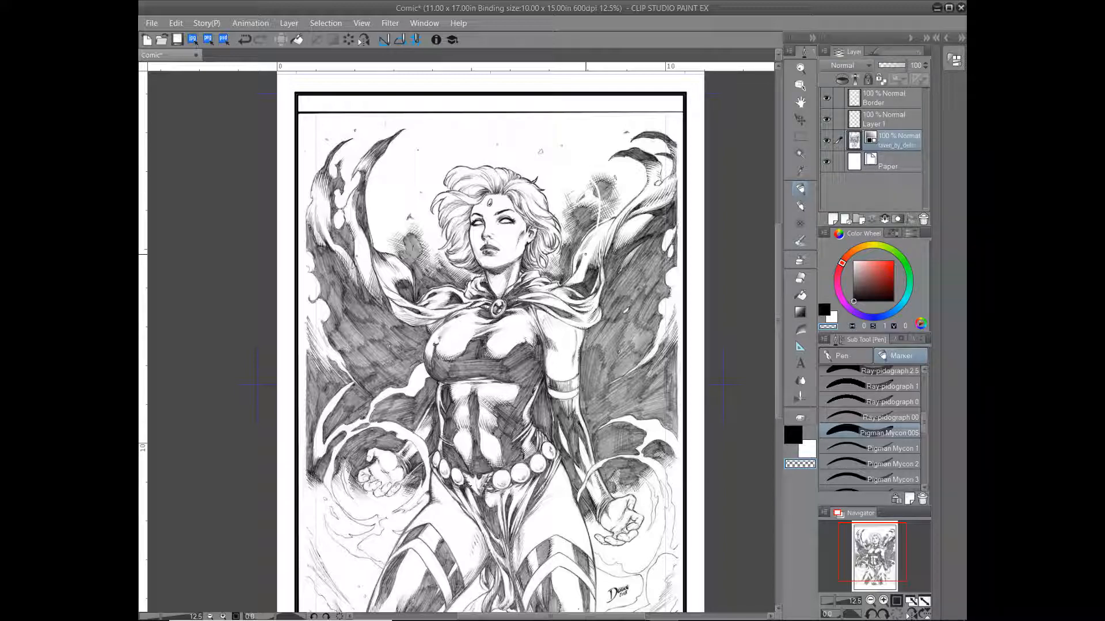
pyautogui.hotkey('ctrl', 'z')
pyautogui.click(795, 440)
pyautogui.moveTo(612, 246); pyautogui.dragTo(665, 381)
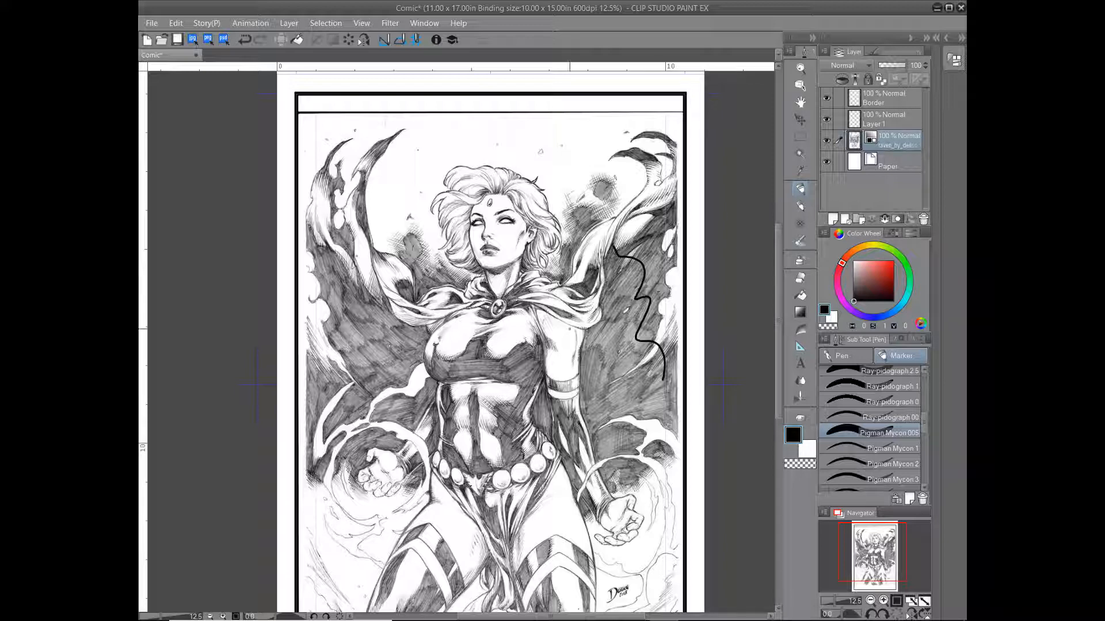
pyautogui.moveTo(591, 319)
pyautogui.mouseDown()
pyautogui.moveTo(583, 347)
pyautogui.moveTo(619, 352)
pyautogui.mouseUp()
pyautogui.hotkey('ctrl', 'z')
pyautogui.hotkey('ctrl', 'z')
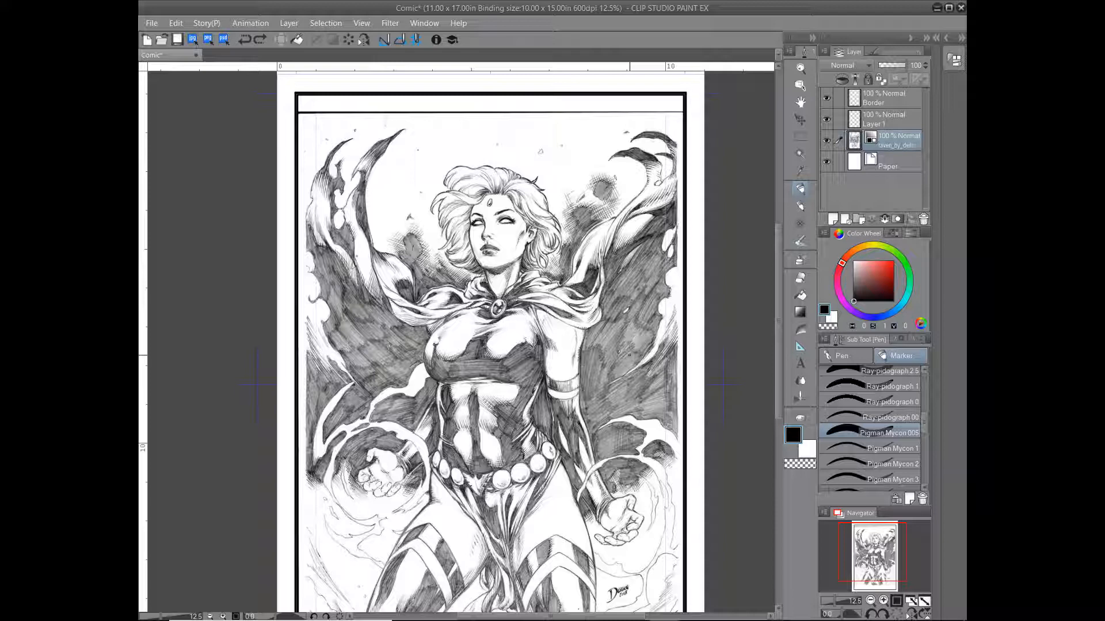
pyautogui.click(176, 23)
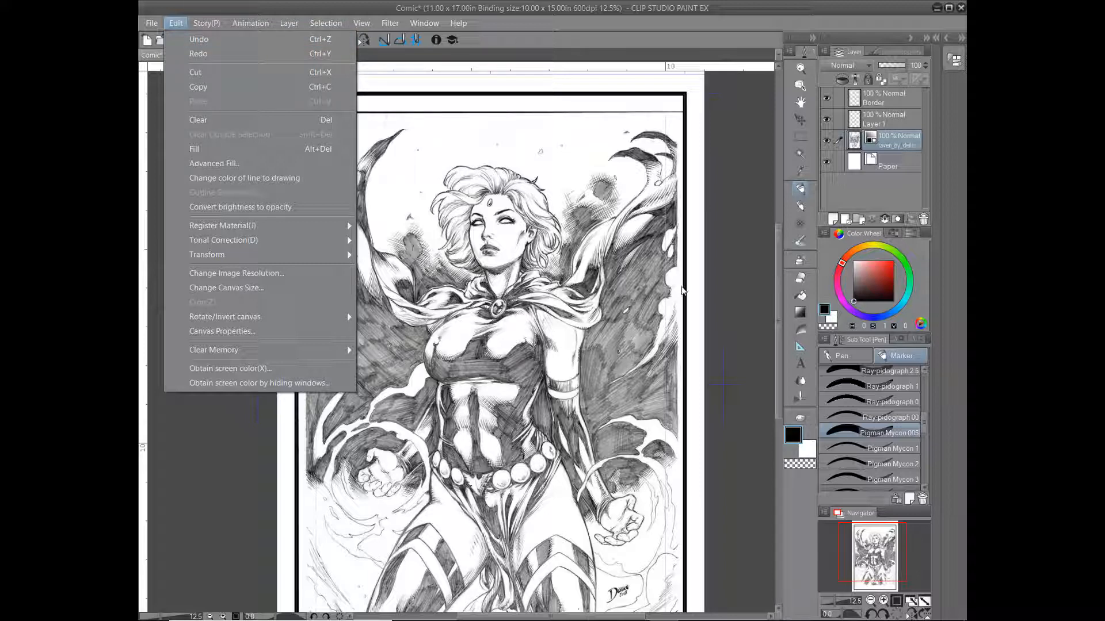
pyautogui.click(721, 287)
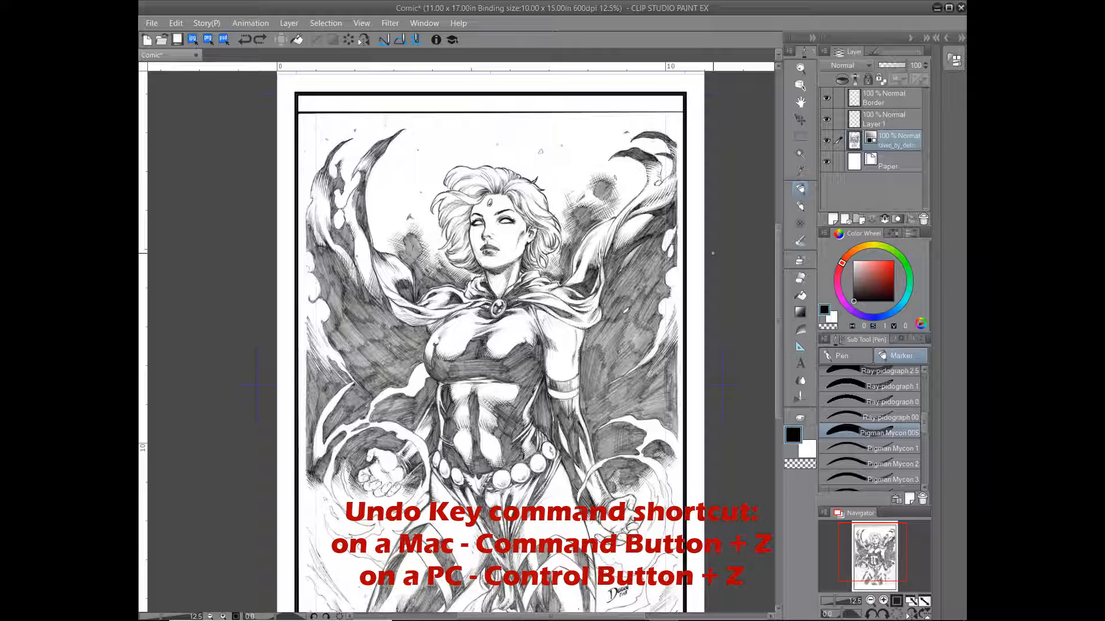
# Lock both the Raven pencil layer and the Border layer, and make the pencil layer active again
pyautogui.click(870, 79)
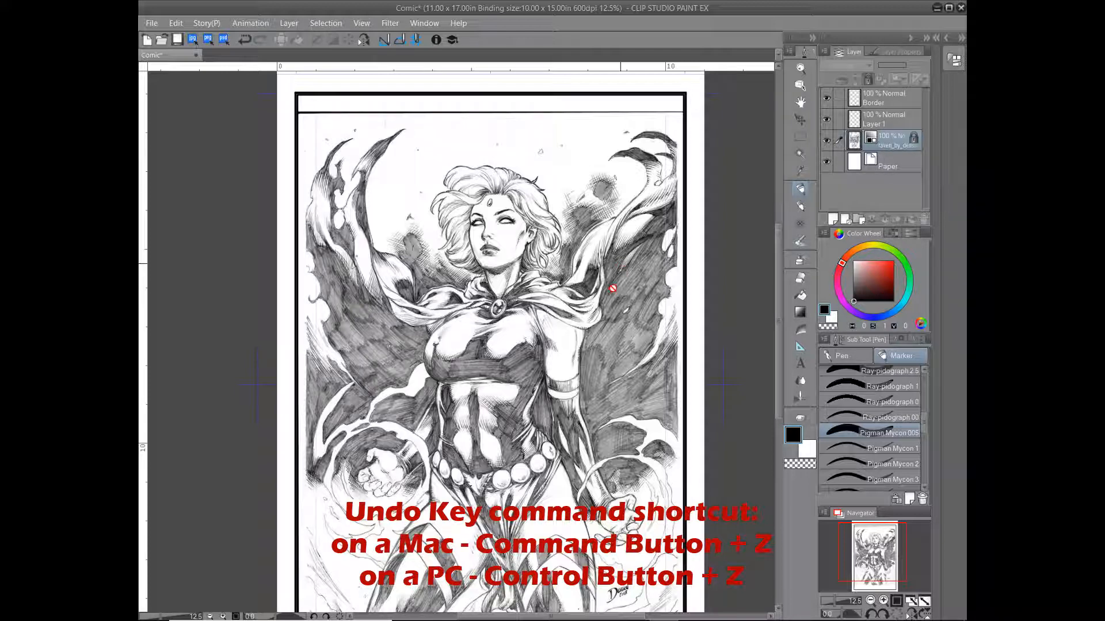
pyautogui.click(901, 103)
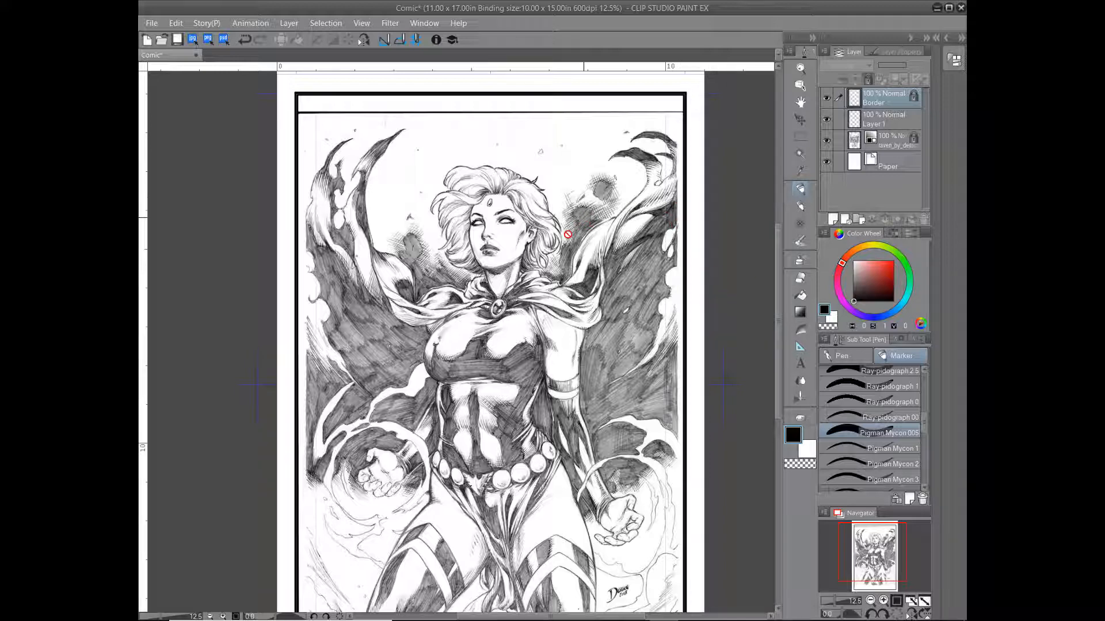
pyautogui.scroll(-2, 568, 234)
pyautogui.scroll(3, 662, 272)
pyautogui.scroll(-1, 662, 273)
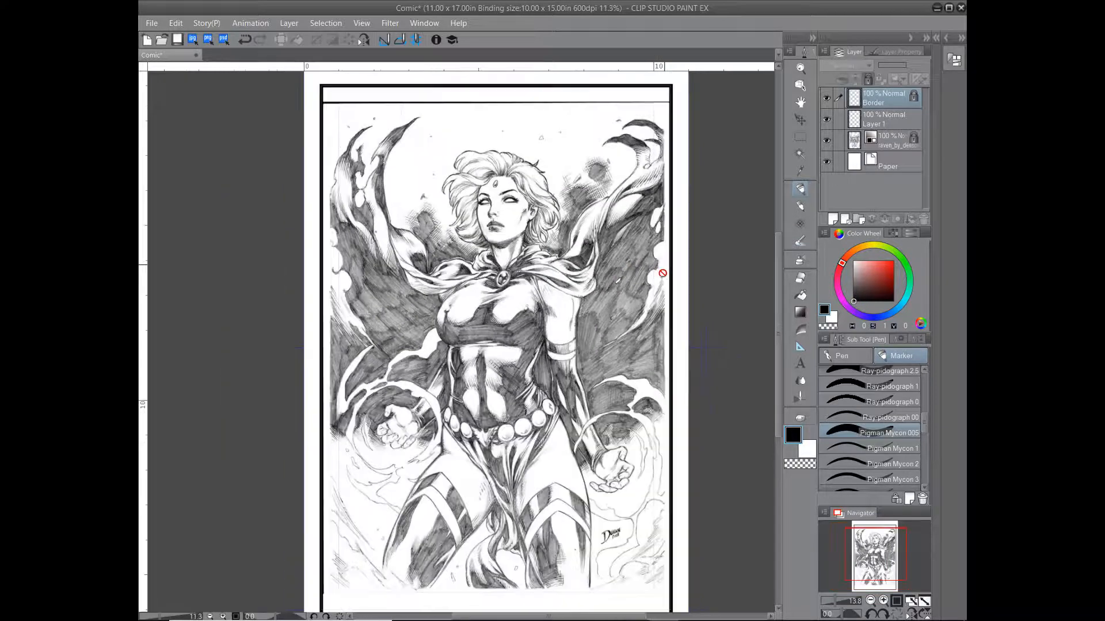
pyautogui.scroll(1, 663, 273)
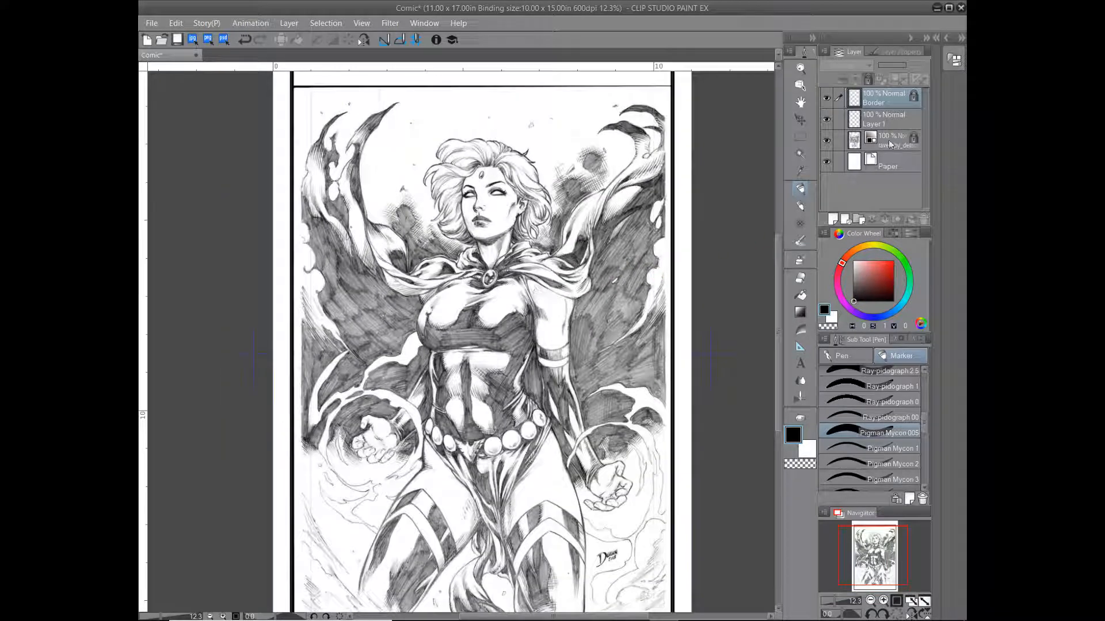
pyautogui.click(890, 144)
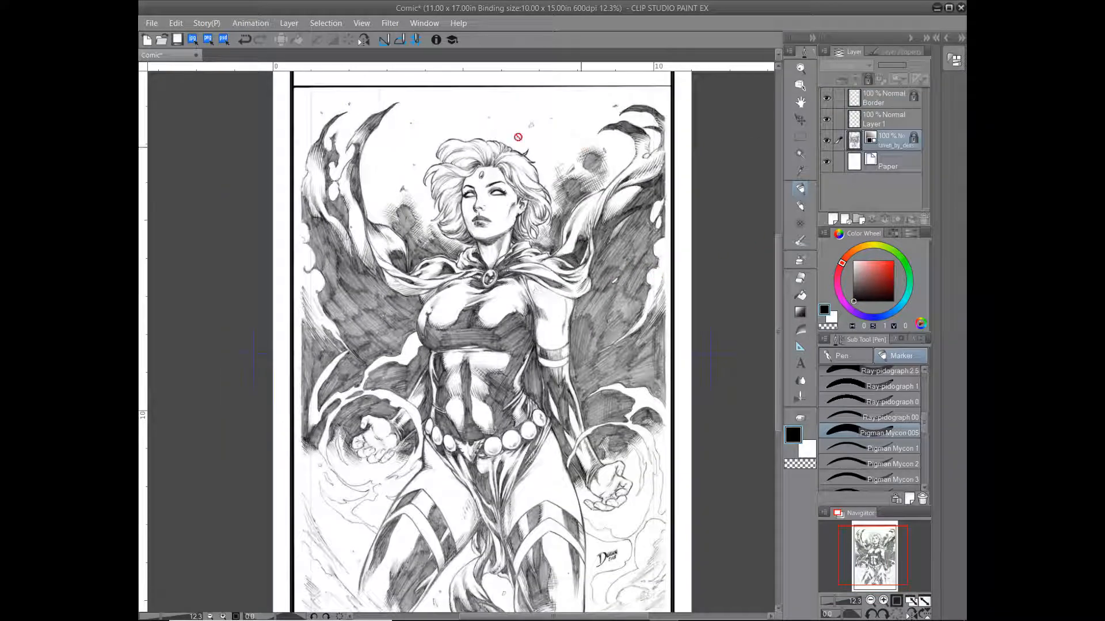
# Unlock the Raven pencil layer so that its tonal correction and transform commands become available
pyautogui.click(176, 23)
pyautogui.moveTo(224, 241)
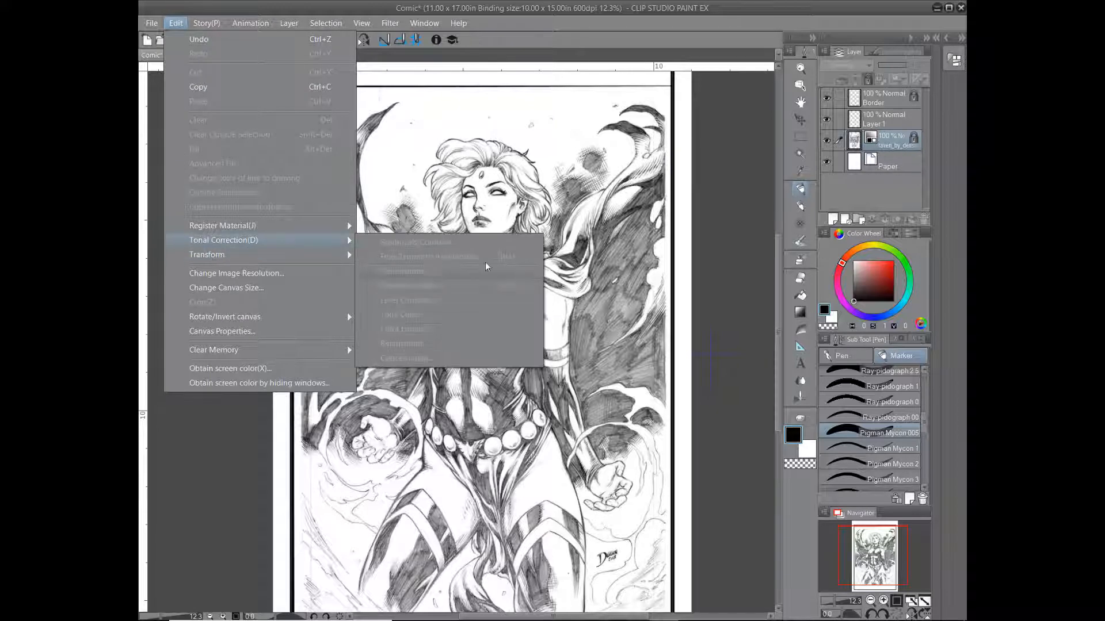
pyautogui.click(869, 81)
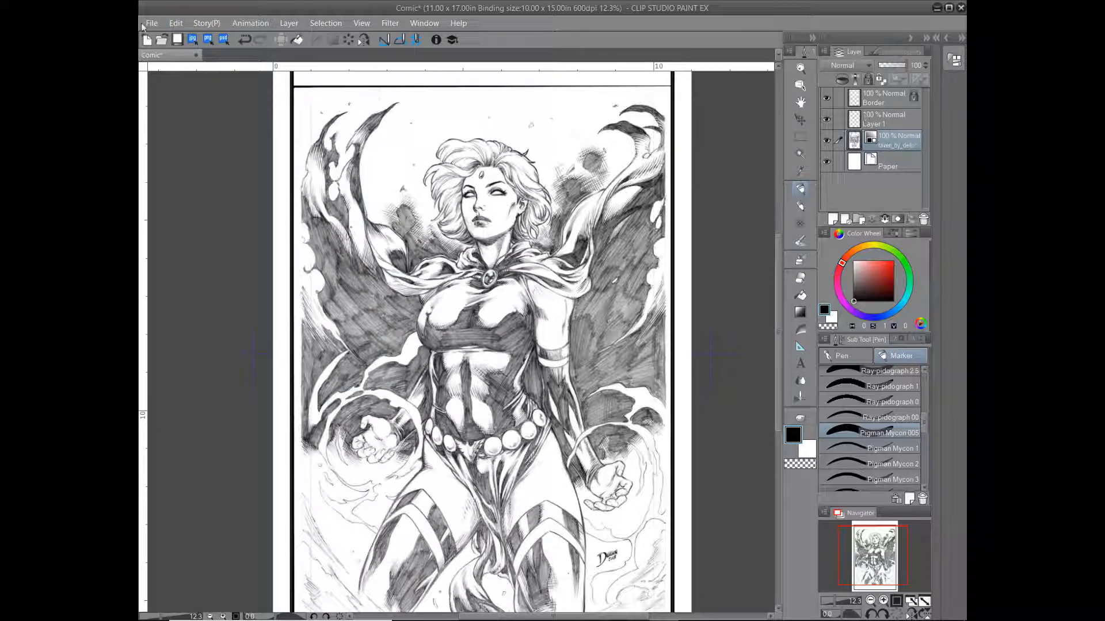
pyautogui.click(176, 23)
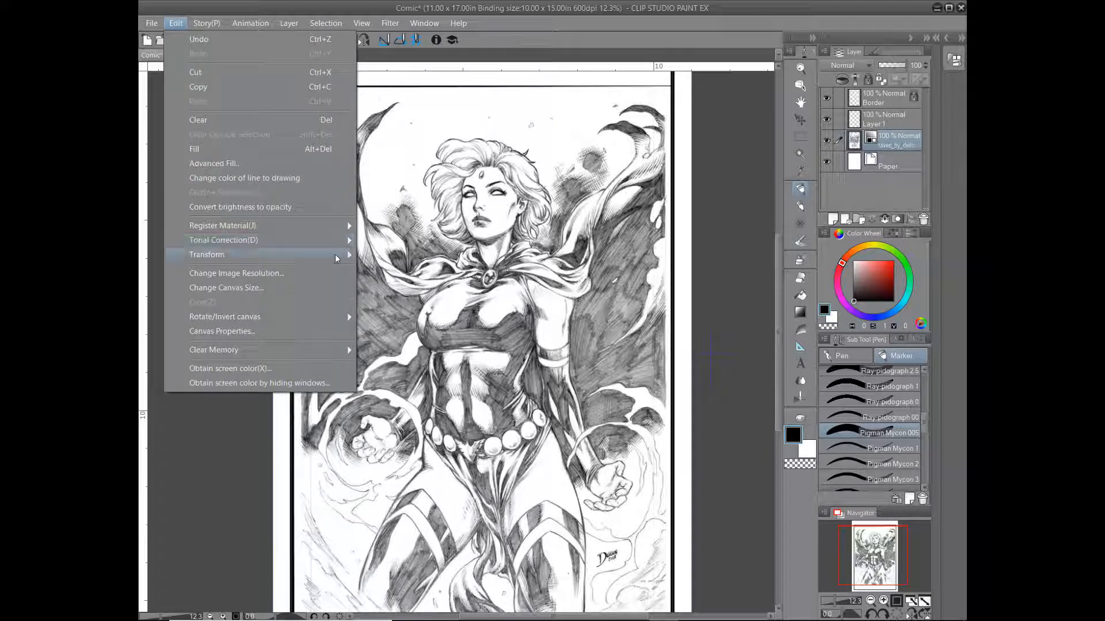
pyautogui.moveTo(323, 254)
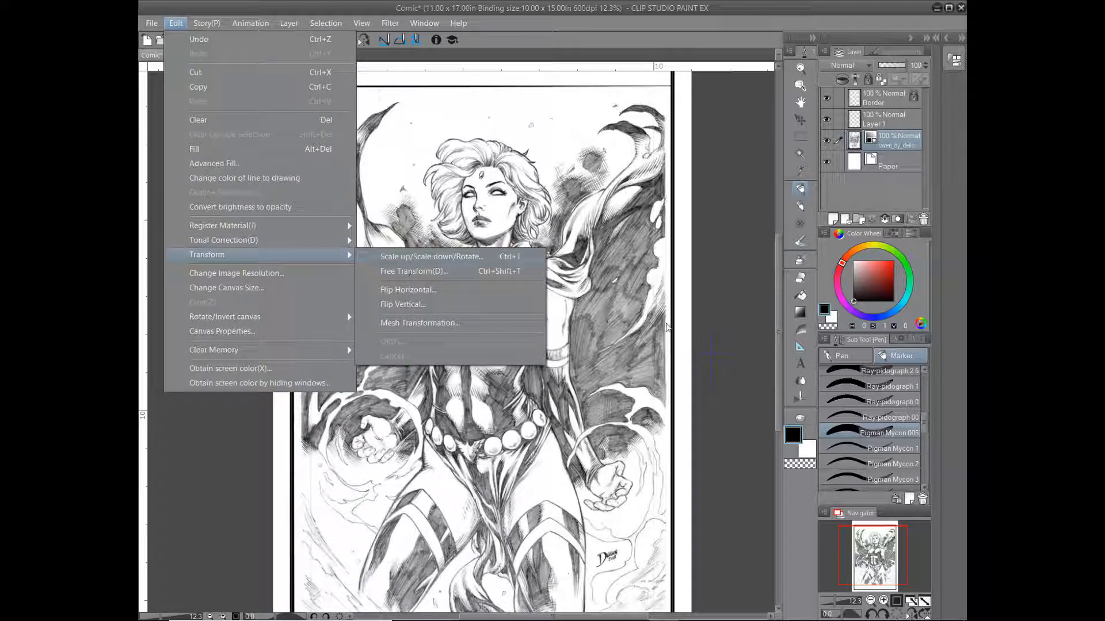
pyautogui.click(202, 427)
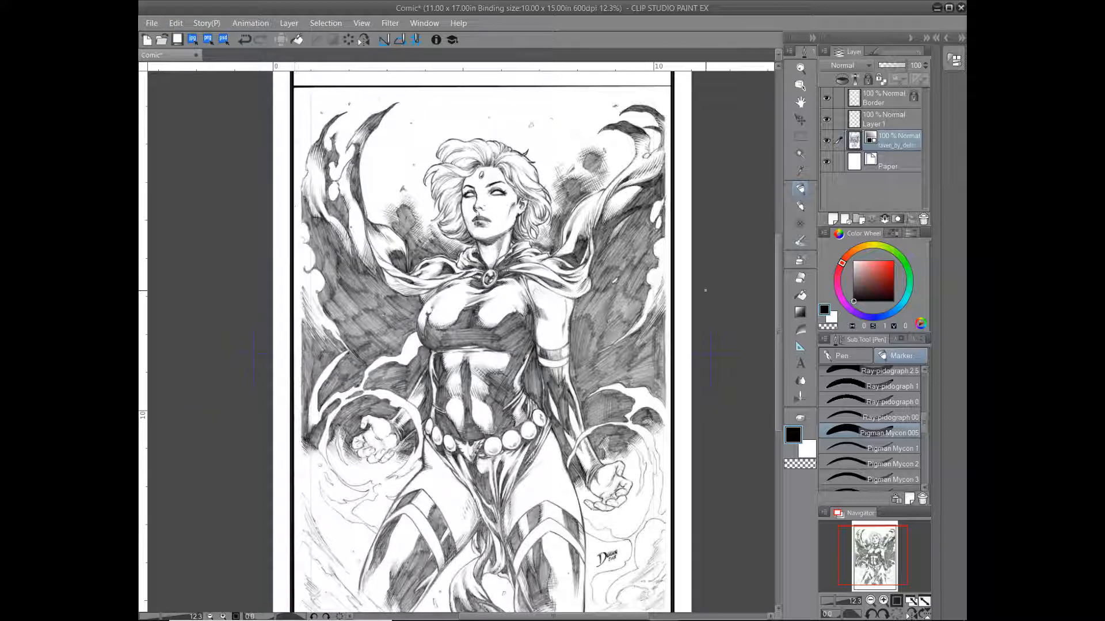
# Select the entire canvas with the Raven pencil layer active and the whole bordered page in view
pyautogui.scroll(-1, 253, 233)
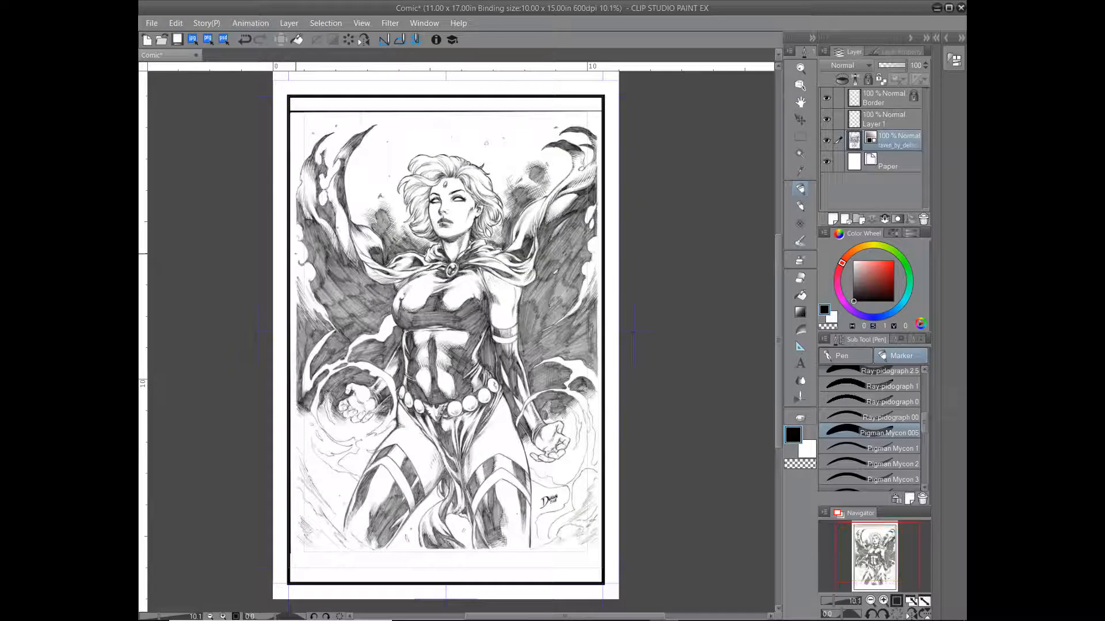
pyautogui.scroll(6, 332, 338)
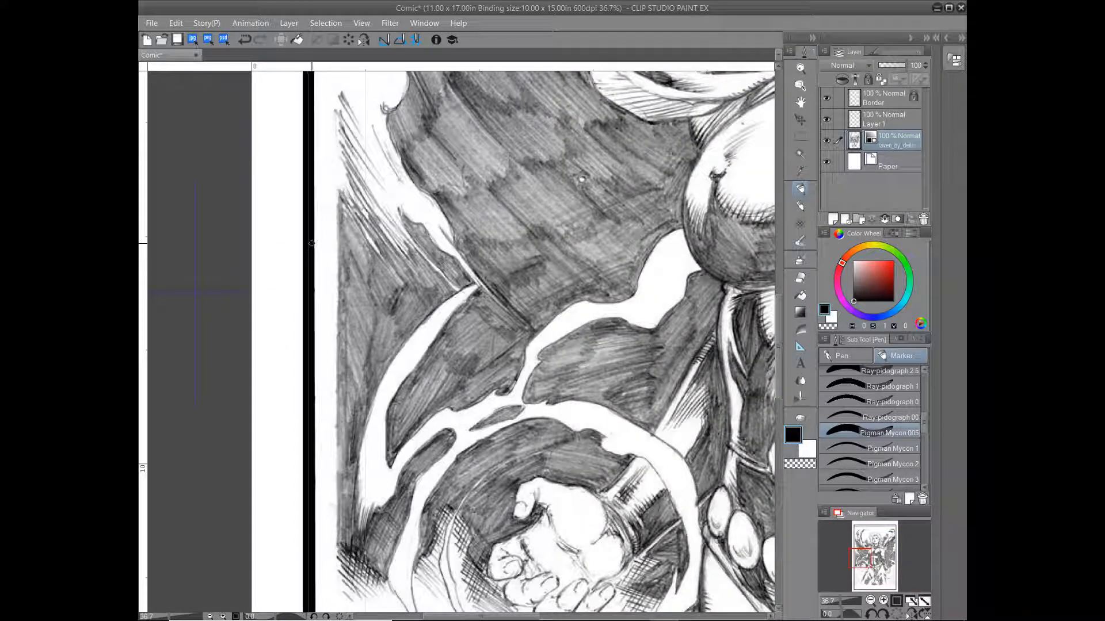
pyautogui.scroll(-3, 615, 459)
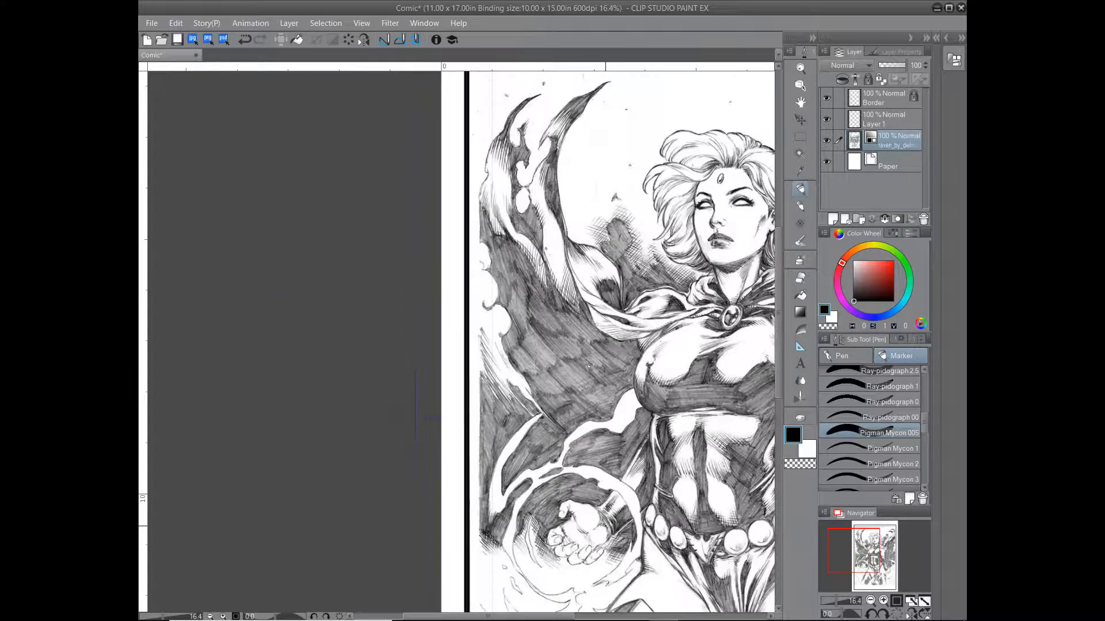
pyautogui.scroll(1, 518, 427)
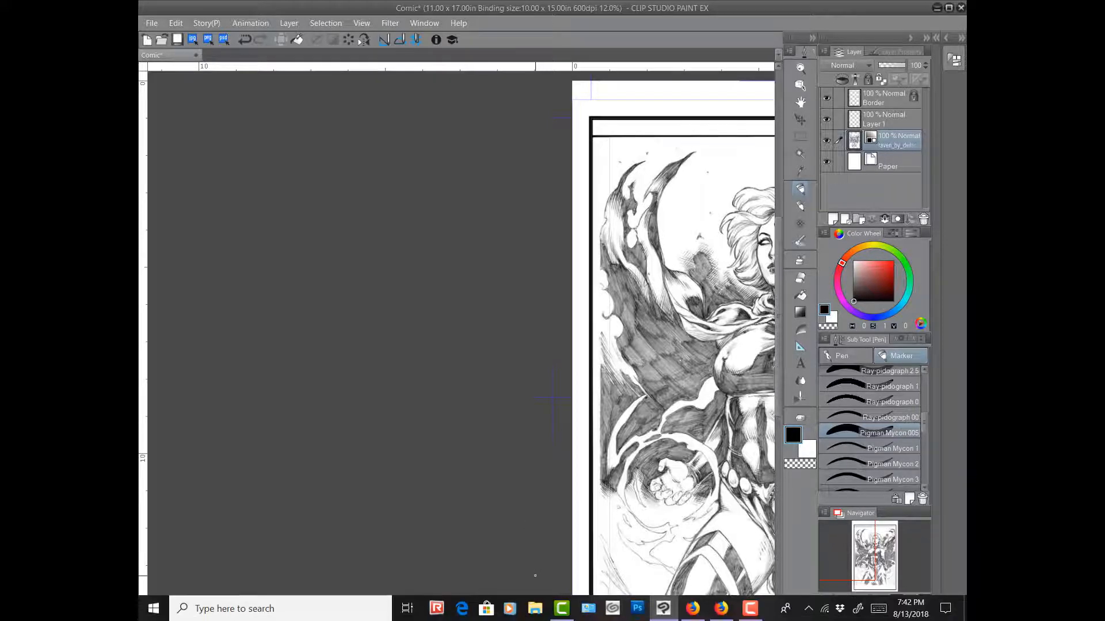
pyautogui.moveTo(547, 616); pyautogui.dragTo(621, 616)
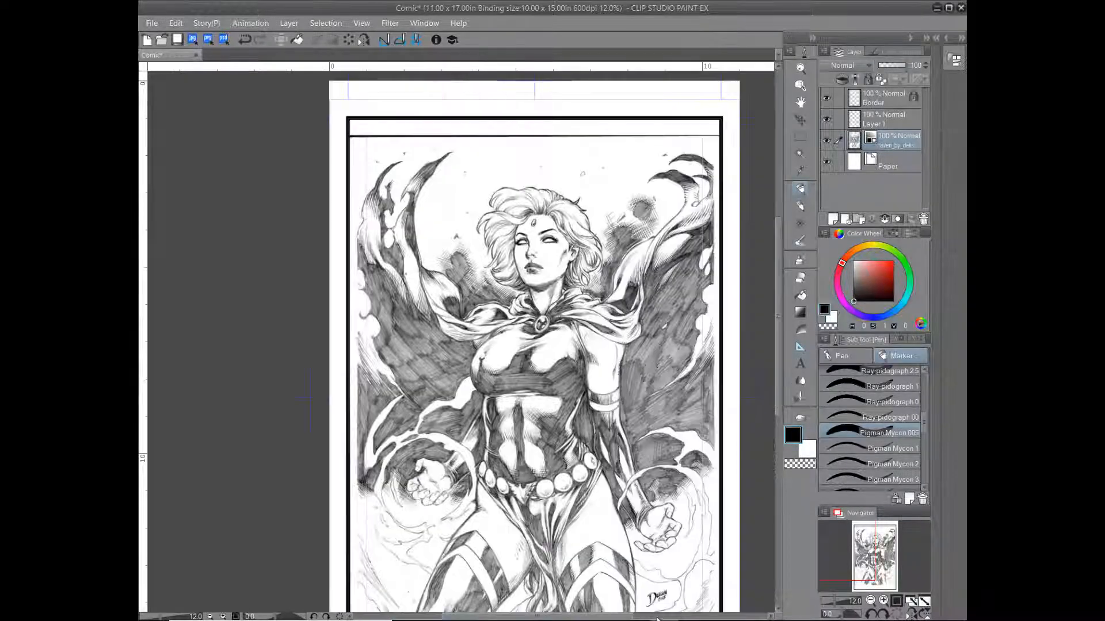
pyautogui.click(871, 600)
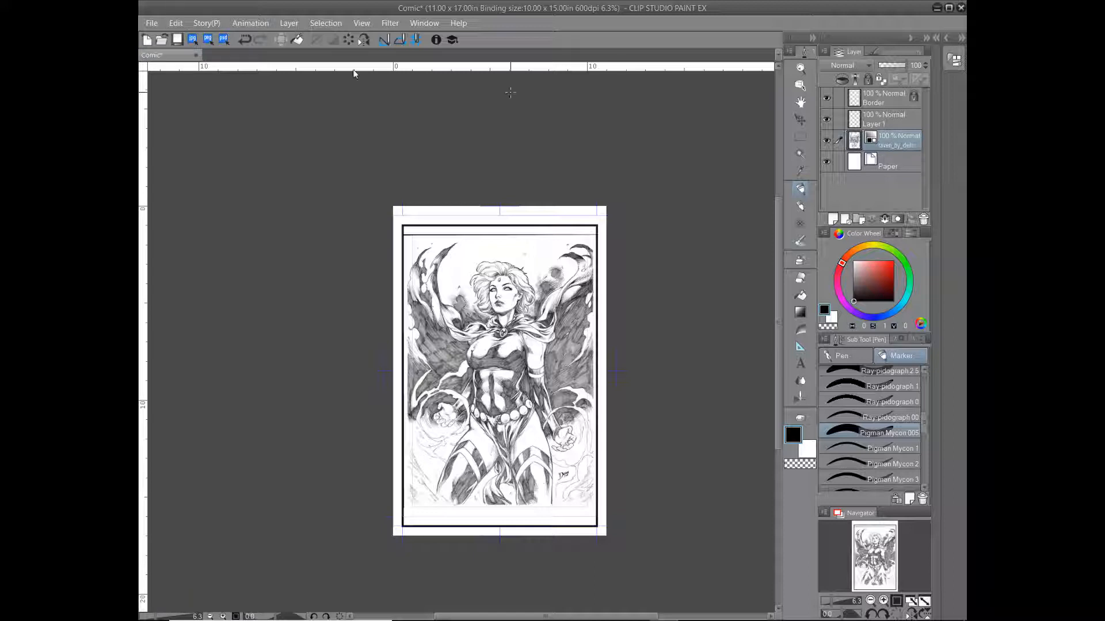
pyautogui.click(321, 26)
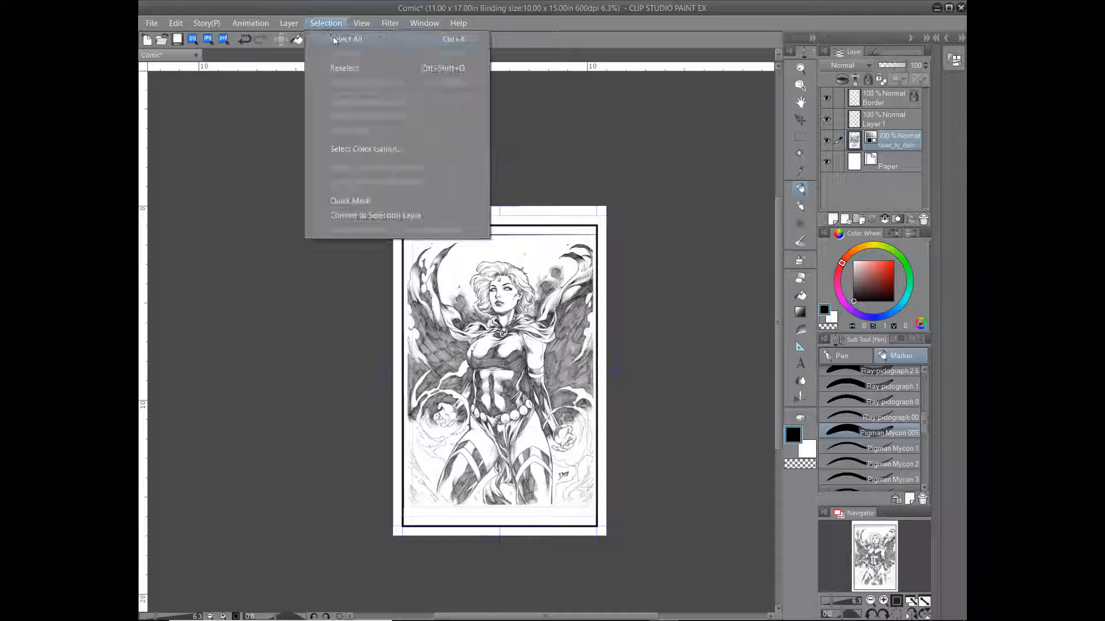
pyautogui.click(334, 38)
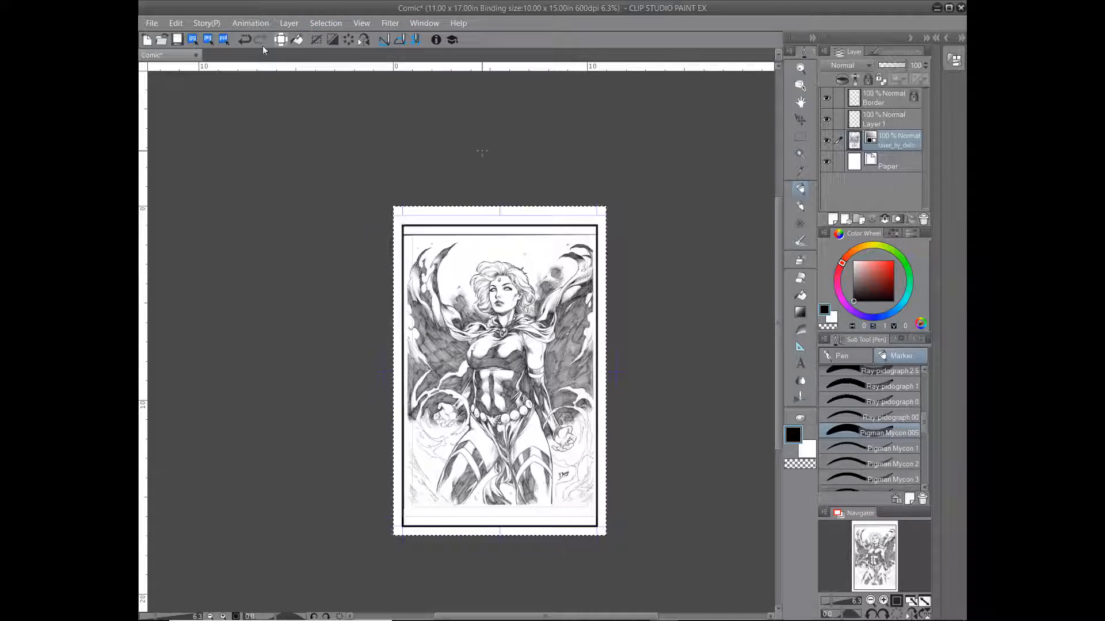
# Scale the Raven drawing up slightly and evenly around its centre, just beyond the page edges, apply the transformation and clear the selection
pyautogui.click(180, 26)
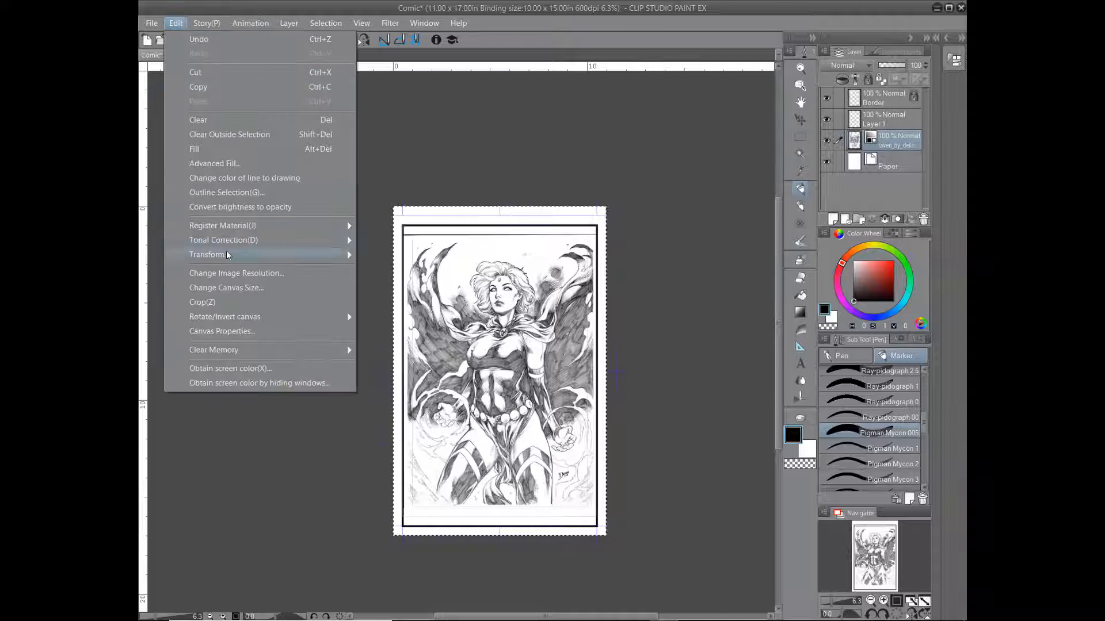
pyautogui.moveTo(268, 259)
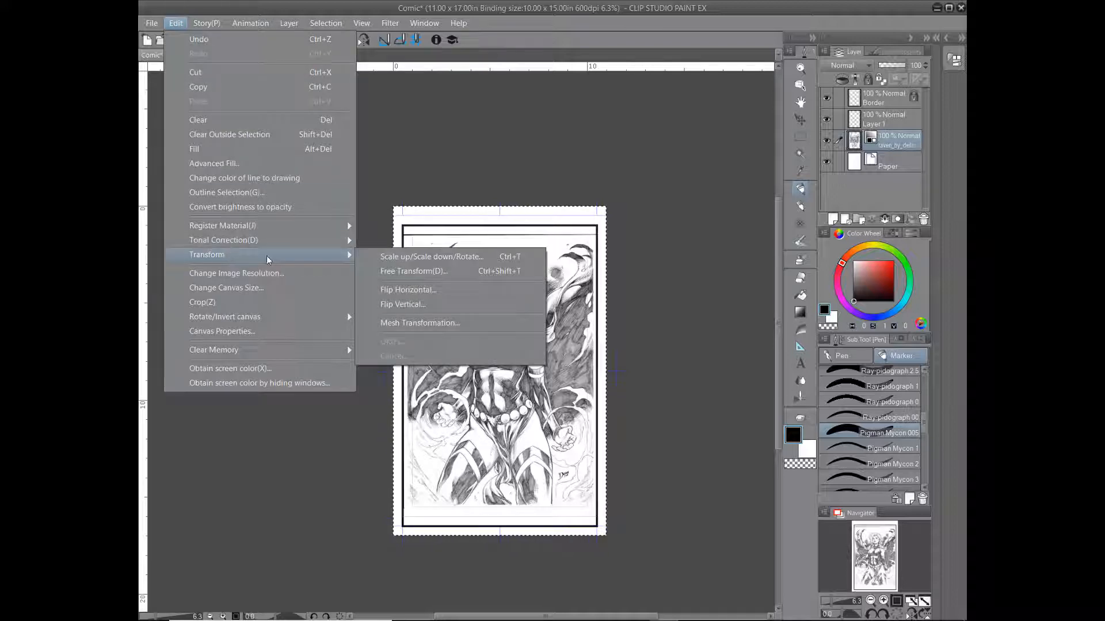
pyautogui.click(396, 260)
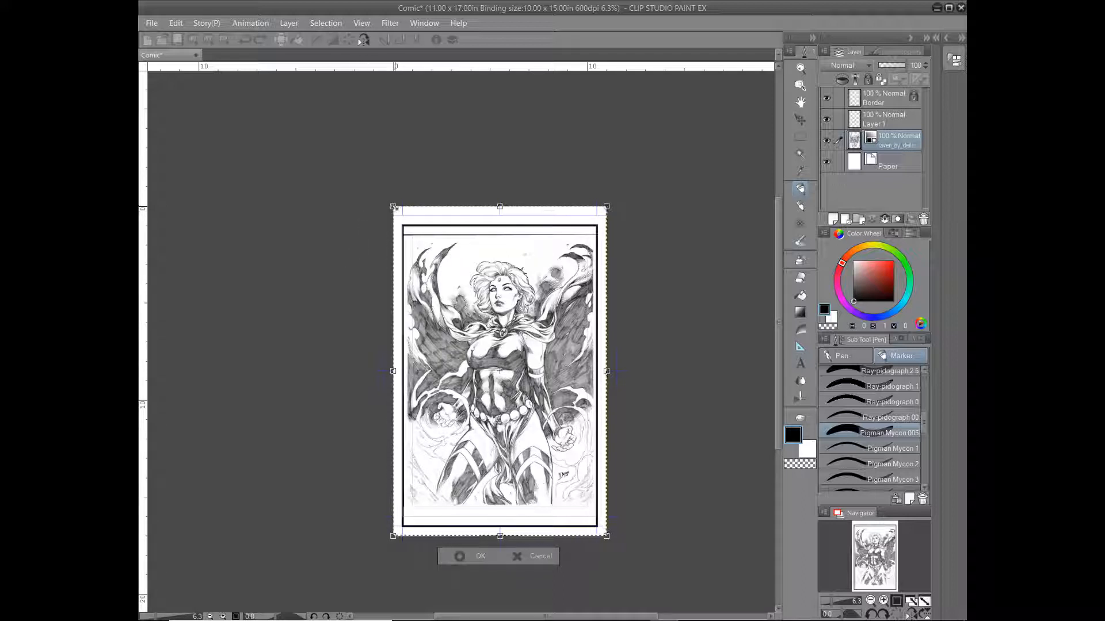
pyautogui.moveTo(394, 205); pyautogui.dragTo(390, 201)
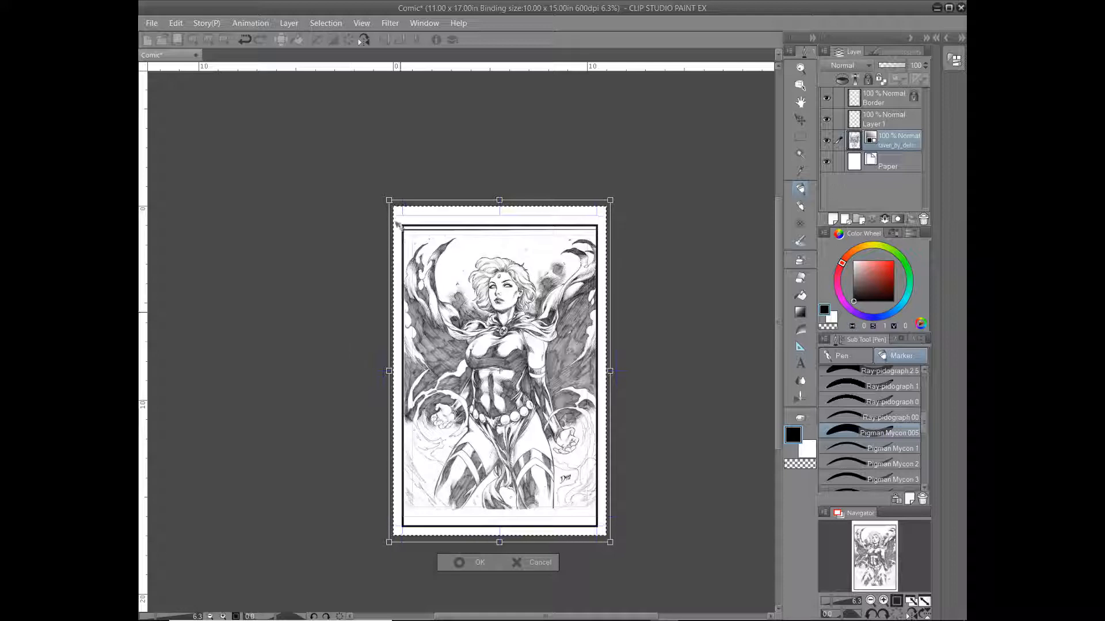
pyautogui.press('alt')
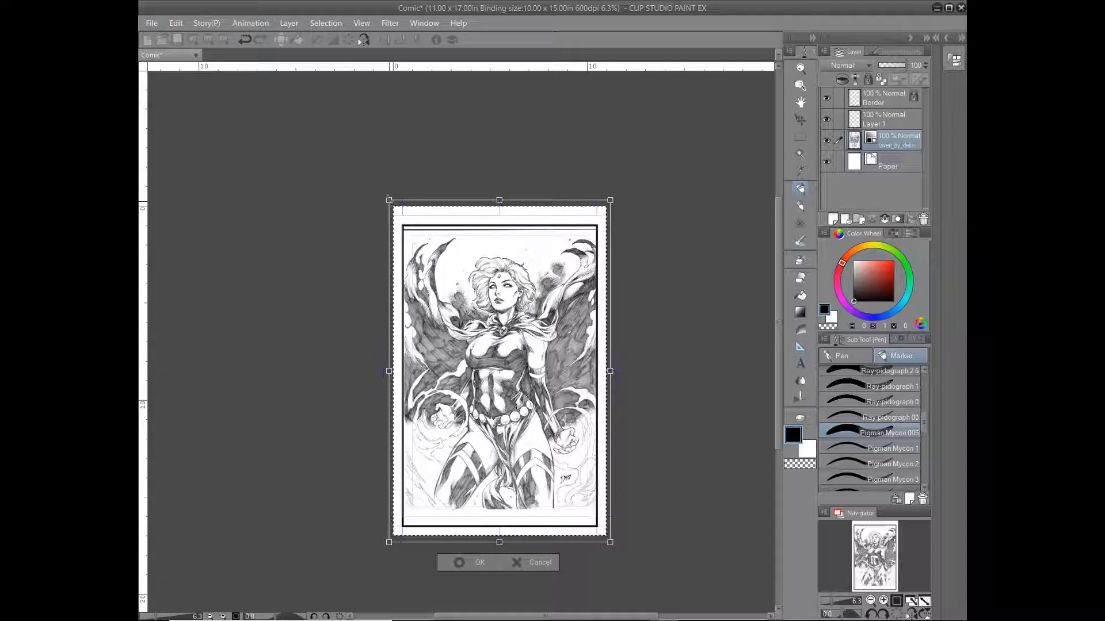
pyautogui.moveTo(408, 236); pyautogui.dragTo(377, 198)
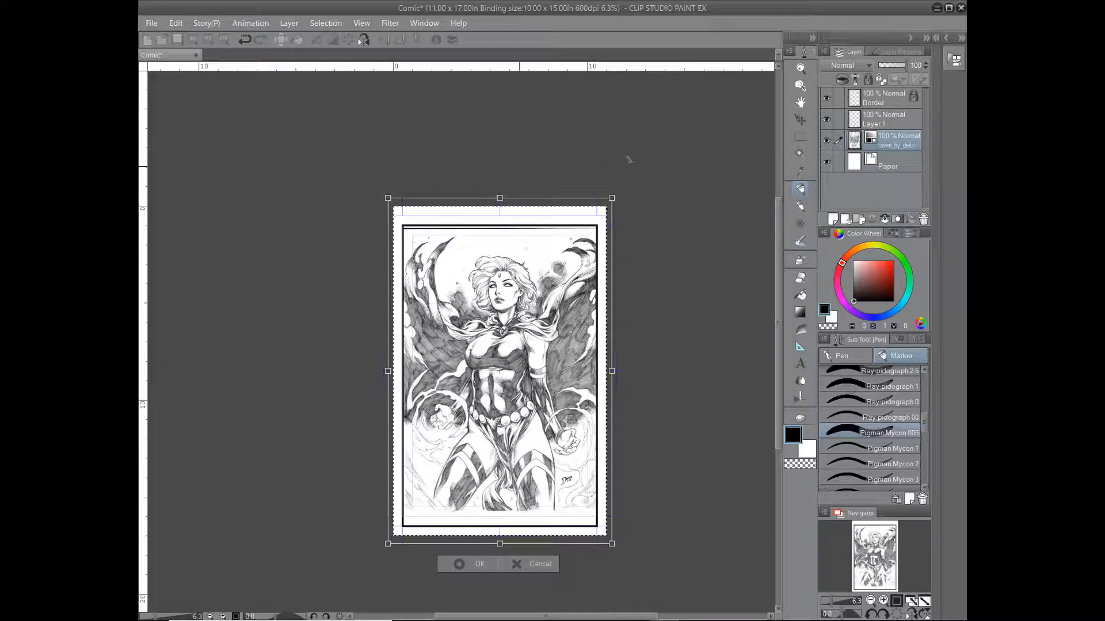
pyautogui.click(479, 565)
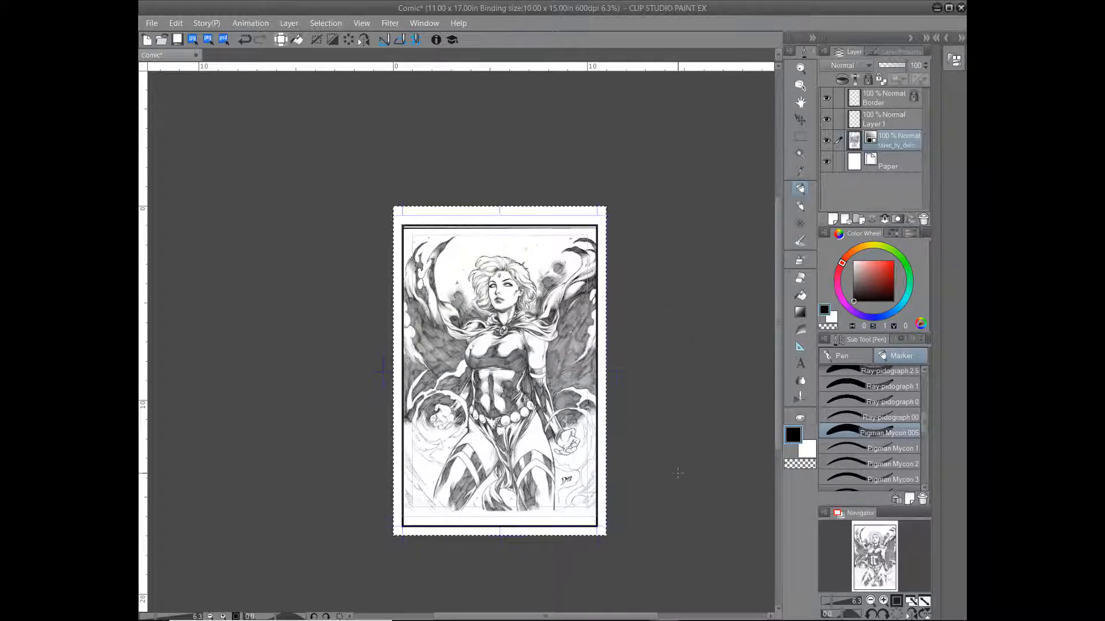
pyautogui.click(316, 41)
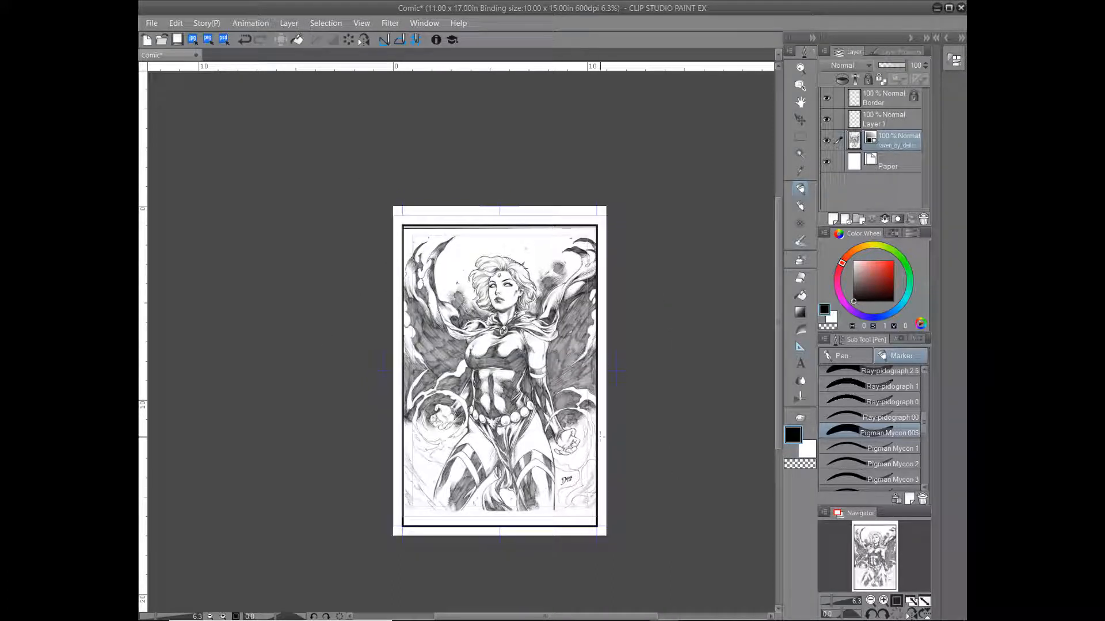
# Examine the enlarged drawing closely around the head and its fit against the upper part of the border
pyautogui.click(883, 600)
pyautogui.moveTo(865, 556); pyautogui.dragTo(871, 545)
pyautogui.click(883, 601)
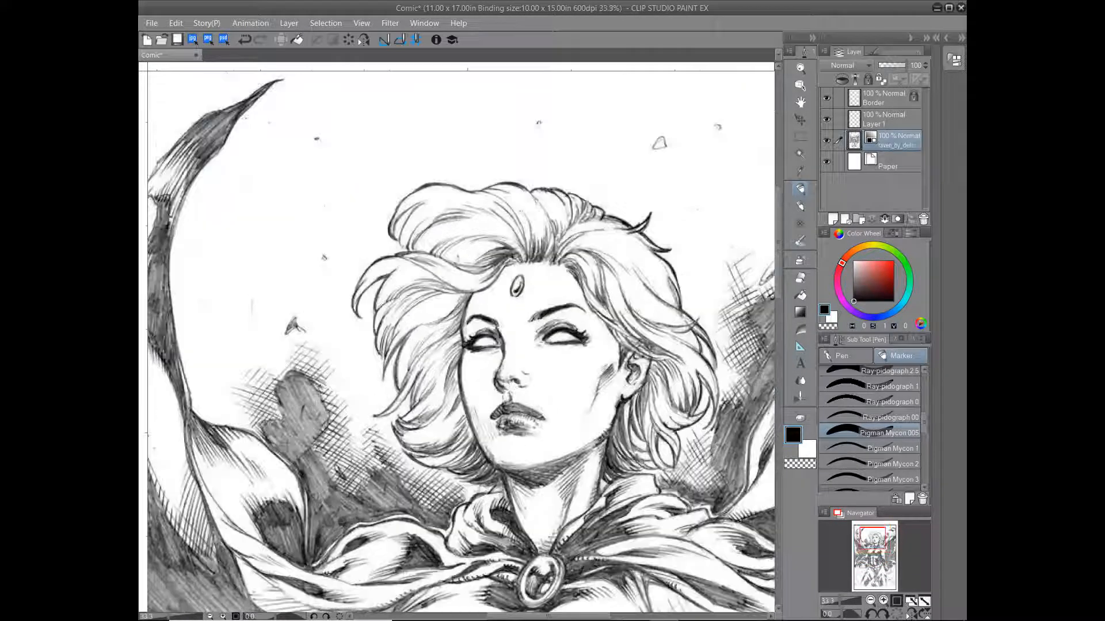
pyautogui.click(883, 601)
pyautogui.click(870, 601)
pyautogui.click(870, 601)
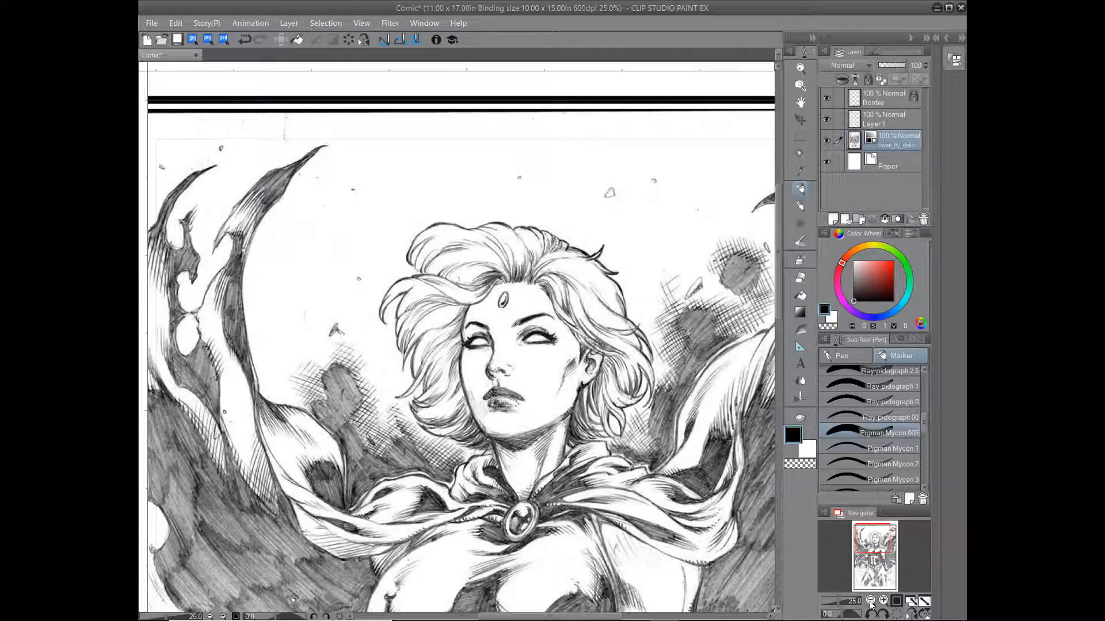
pyautogui.click(871, 600)
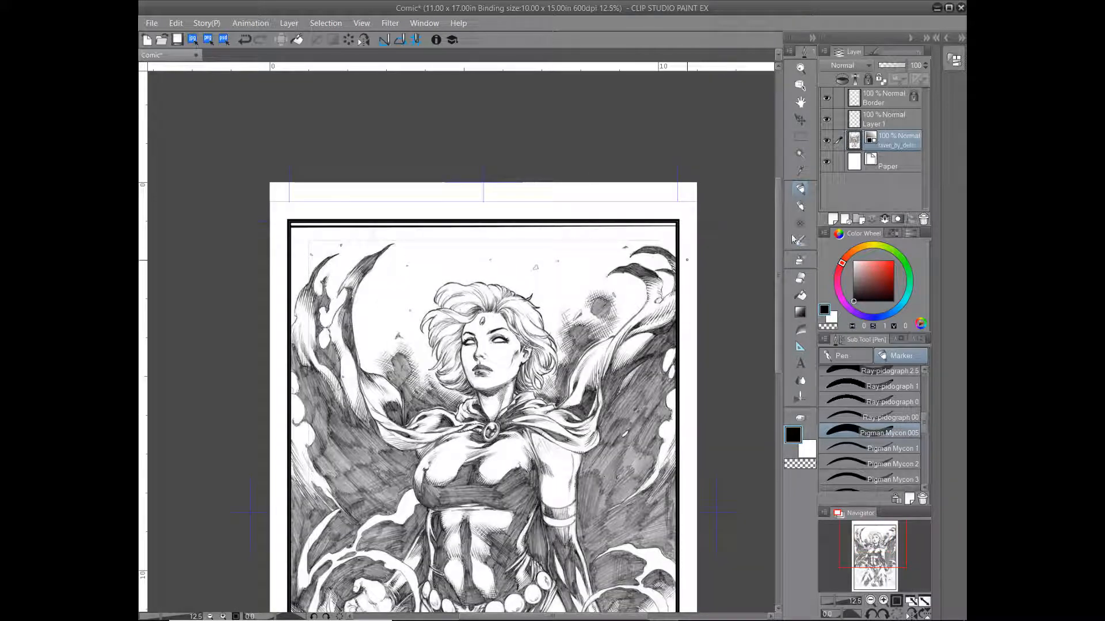
pyautogui.moveTo(778, 236)
pyautogui.mouseDown()
pyautogui.moveTo(779, 345)
pyautogui.moveTo(785, 279)
pyautogui.mouseUp()
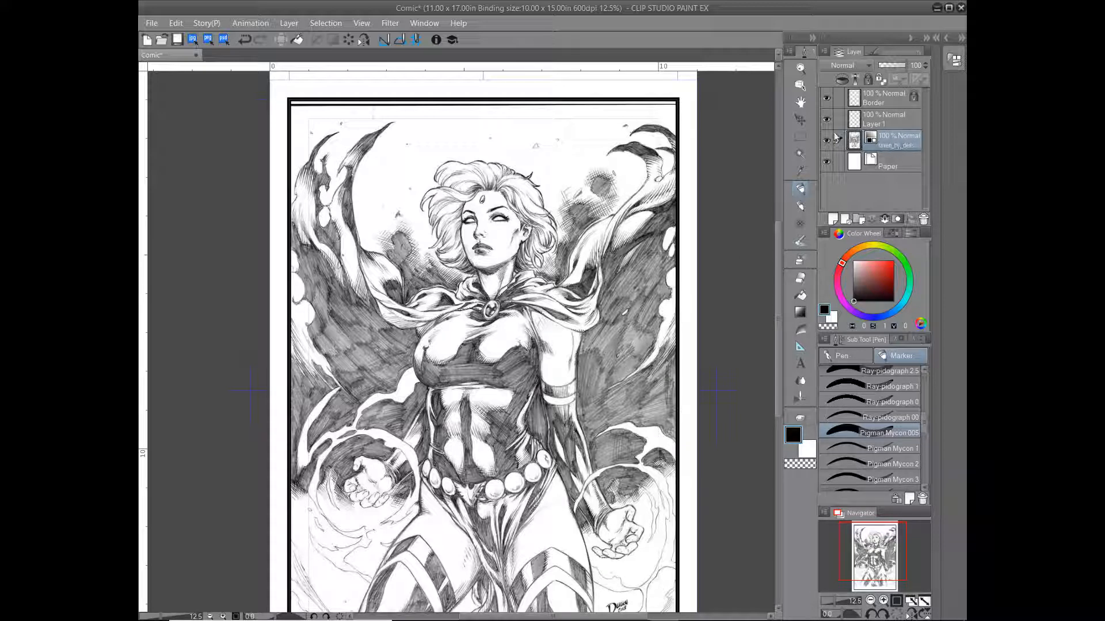
# Lock the resized Raven pencil layer again and duplicate it
pyautogui.click(867, 80)
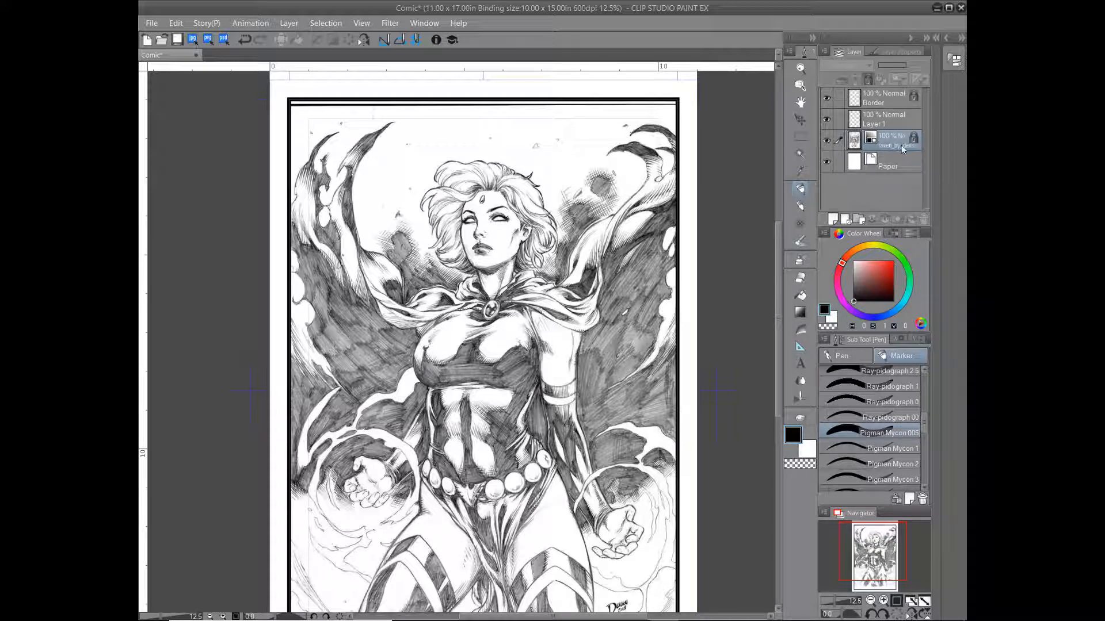
pyautogui.click(824, 51)
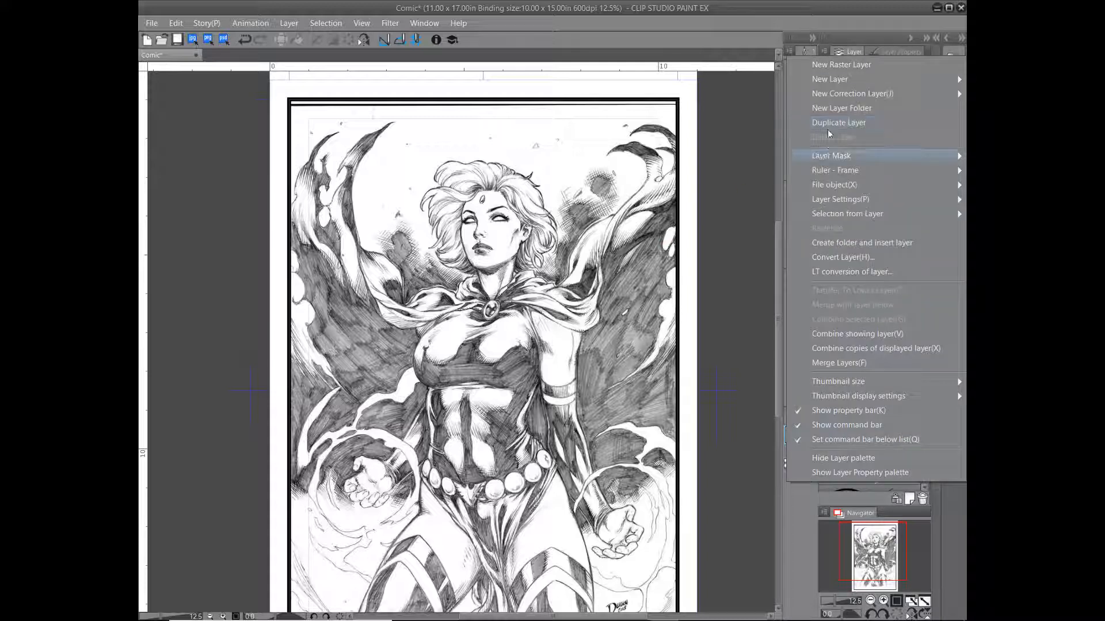
pyautogui.click(288, 24)
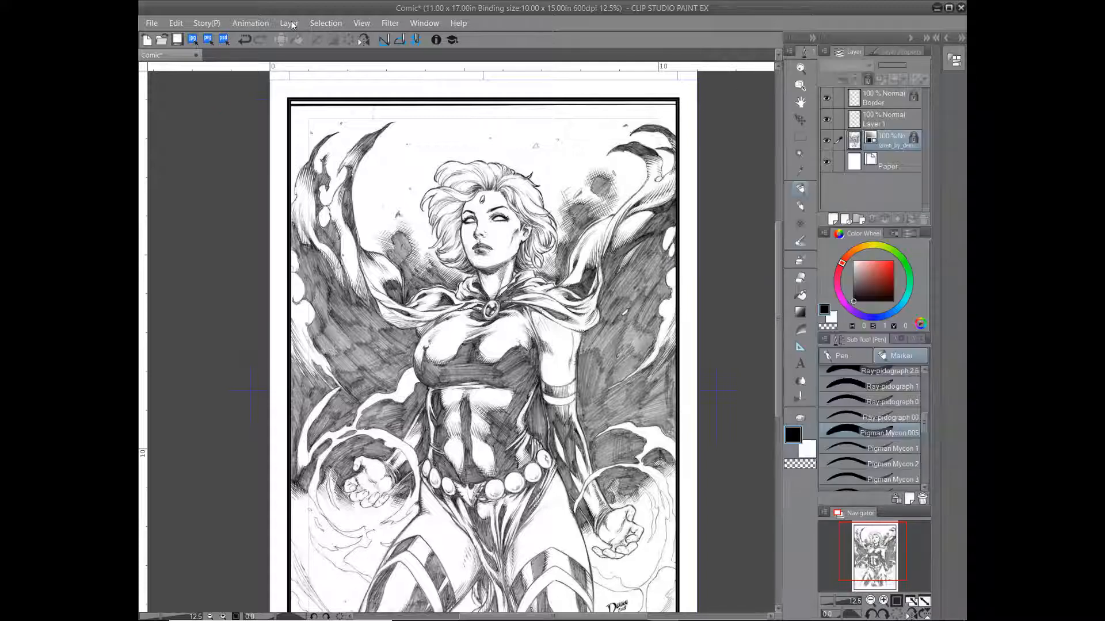
pyautogui.click(291, 24)
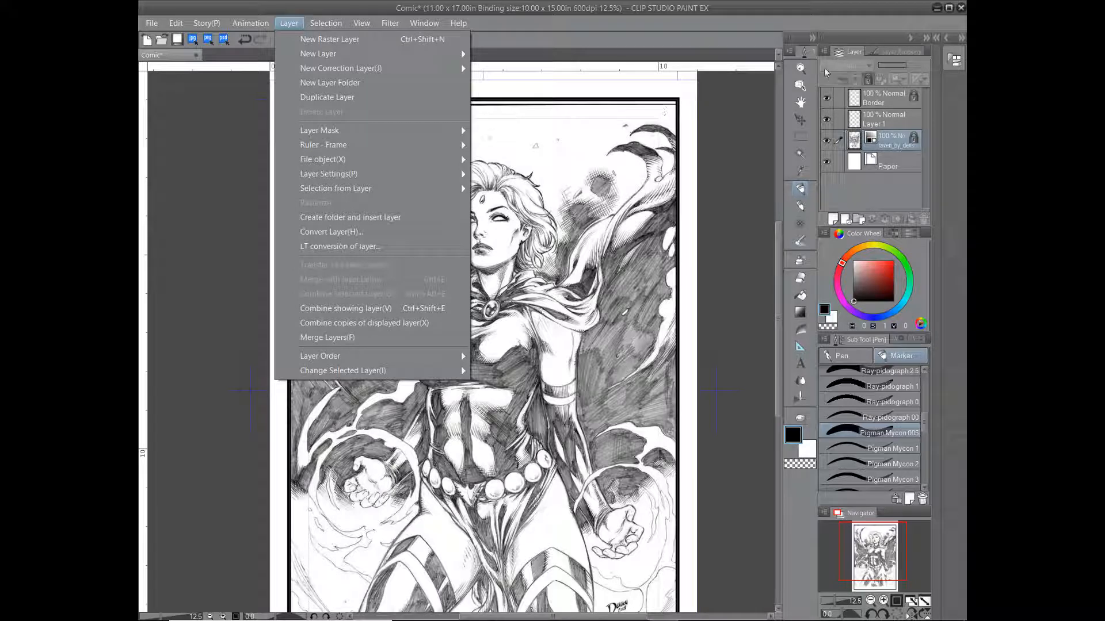
pyautogui.click(738, 191)
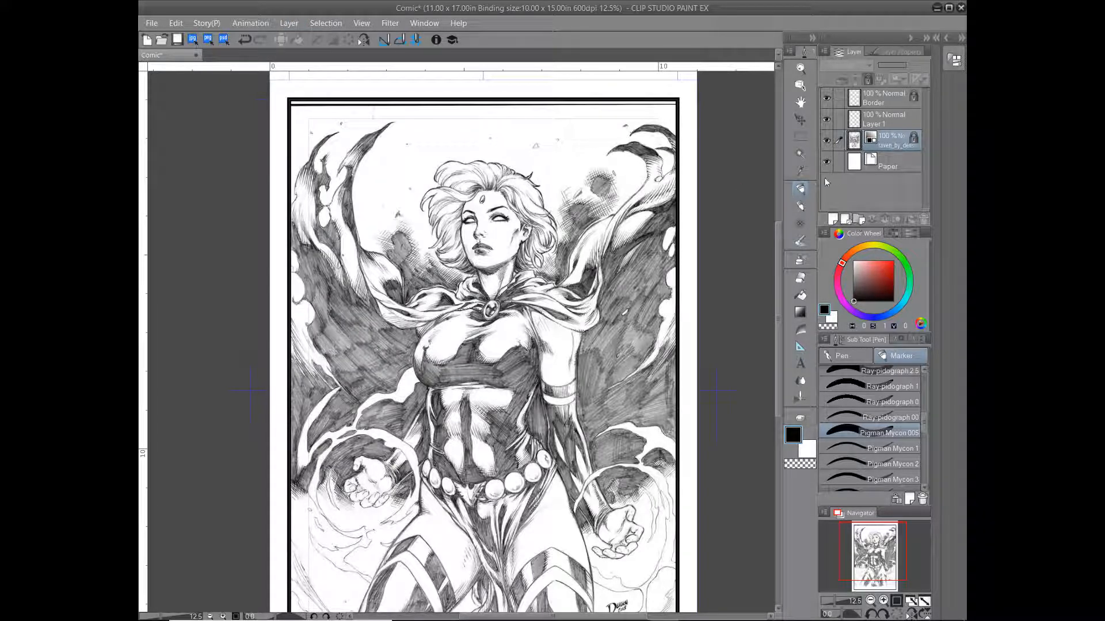
pyautogui.click(826, 53)
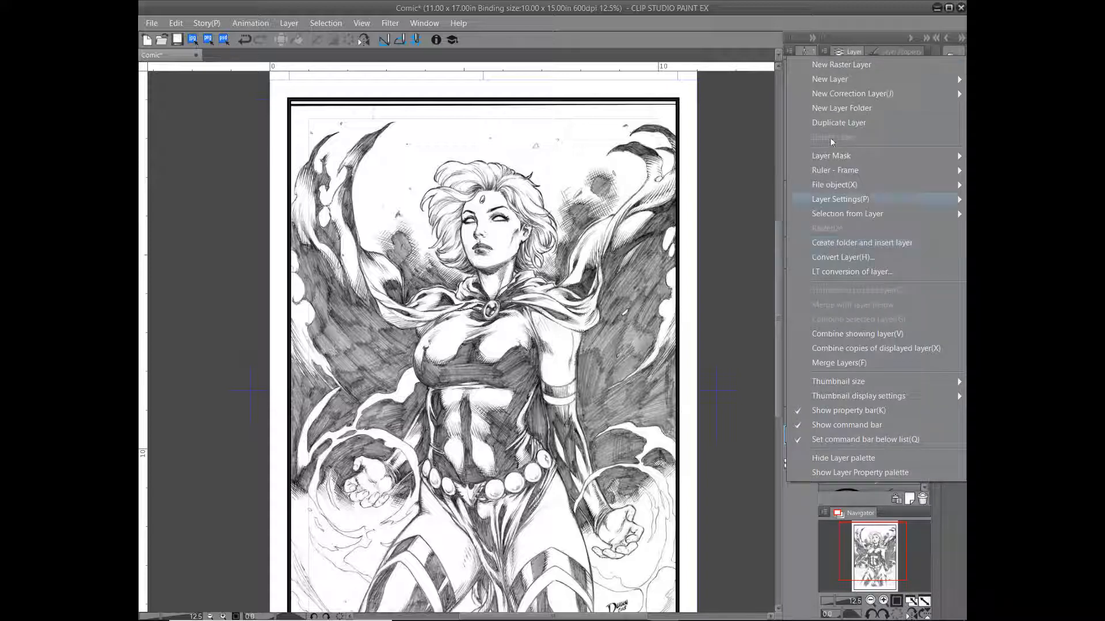
pyautogui.click(835, 124)
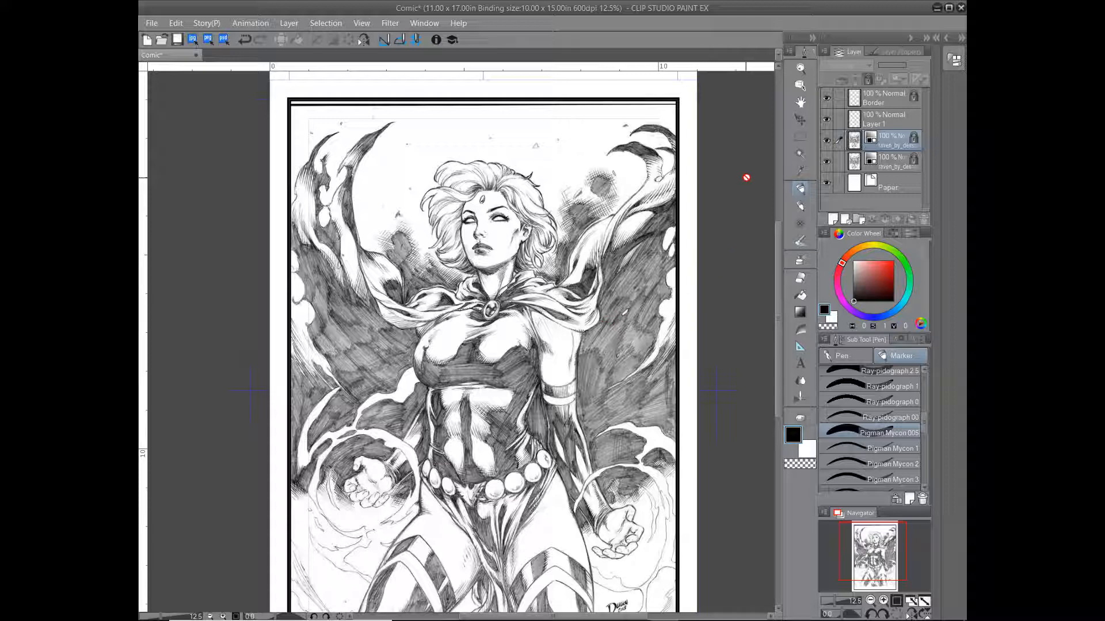
# Unlock the duplicated Raven pencil layer and turn on its Layer color effect in blue
pyautogui.click(869, 81)
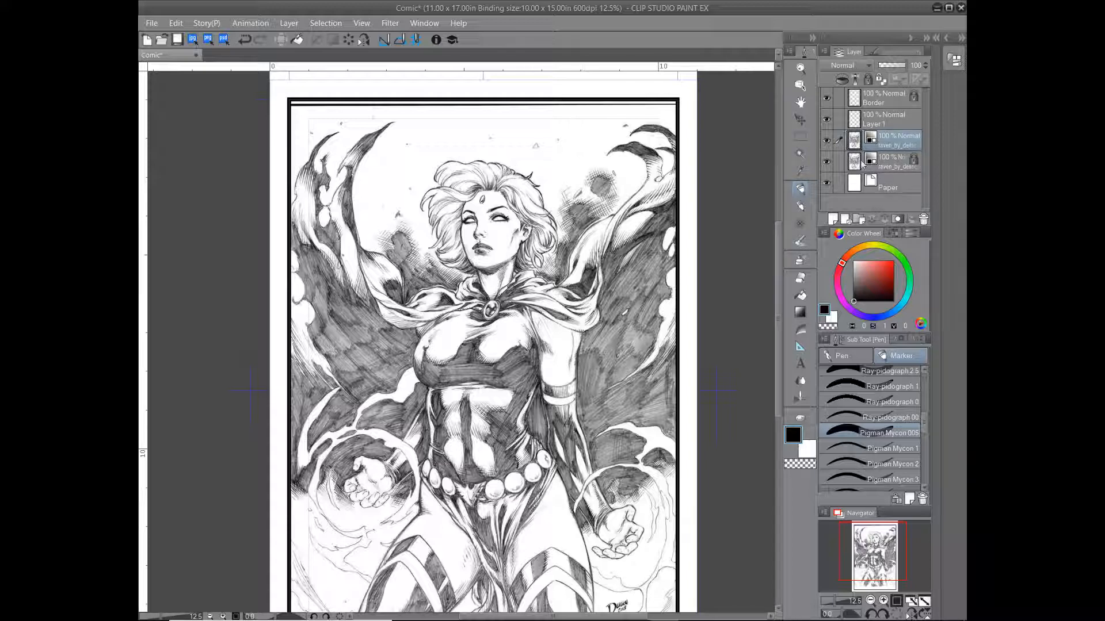
pyautogui.click(884, 52)
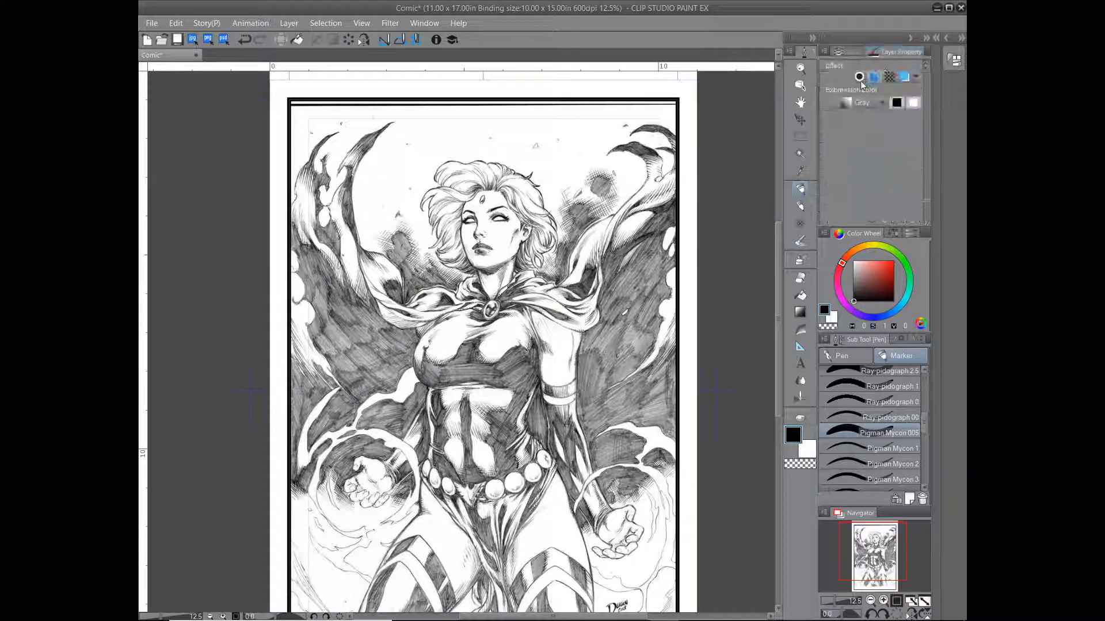
pyautogui.click(905, 79)
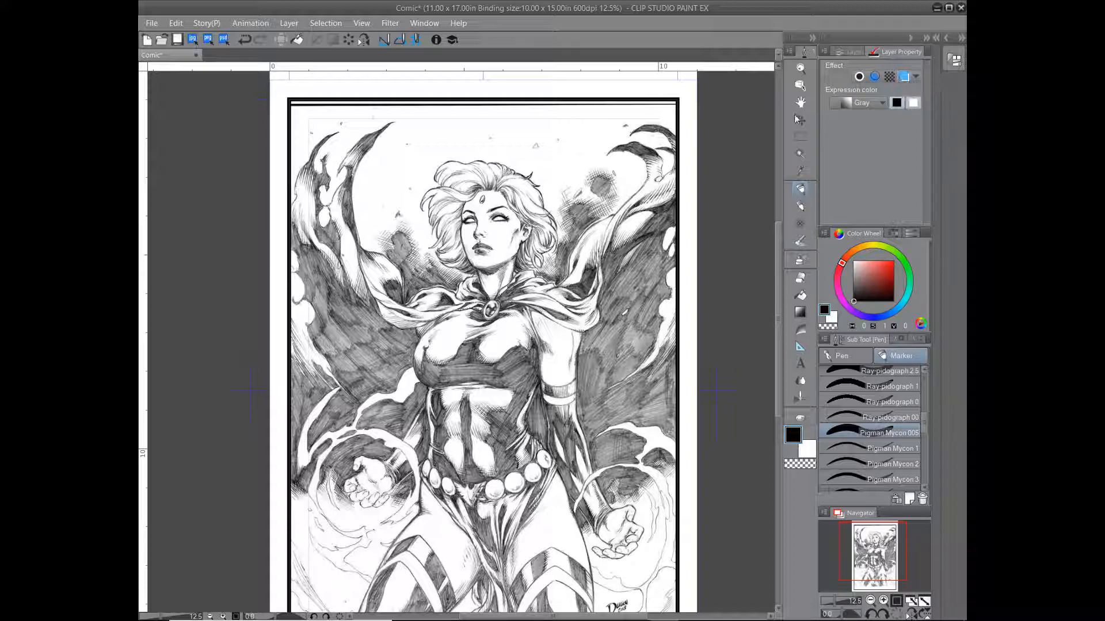
pyautogui.click(904, 79)
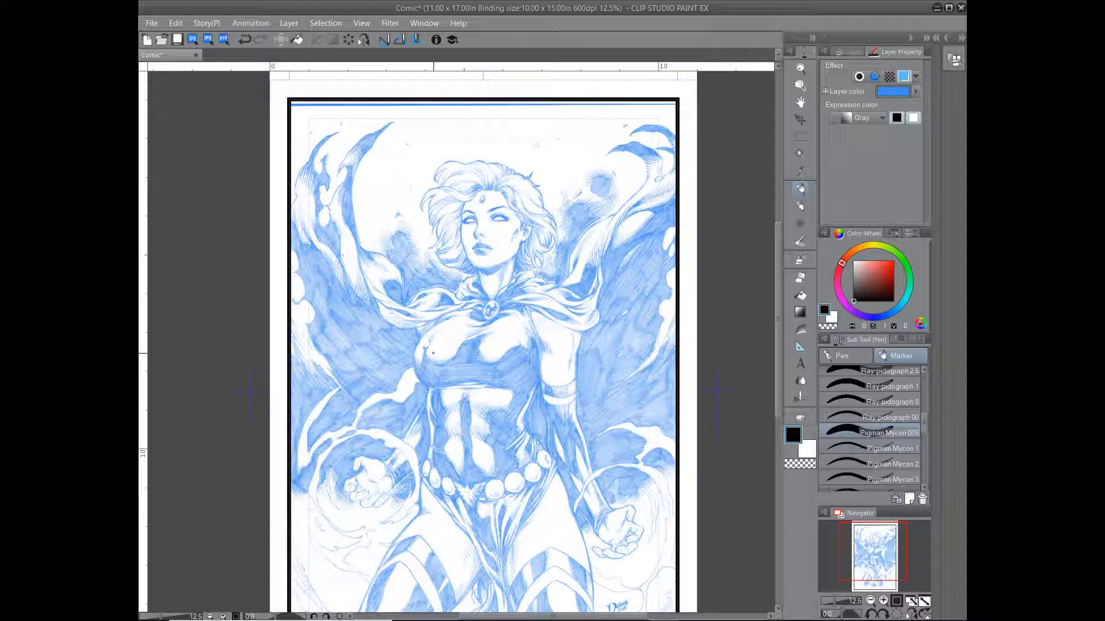
# Examine the blue-tinted Raven pencils up close around the chest and across the bordered page
pyautogui.click(883, 600)
pyautogui.click(883, 600)
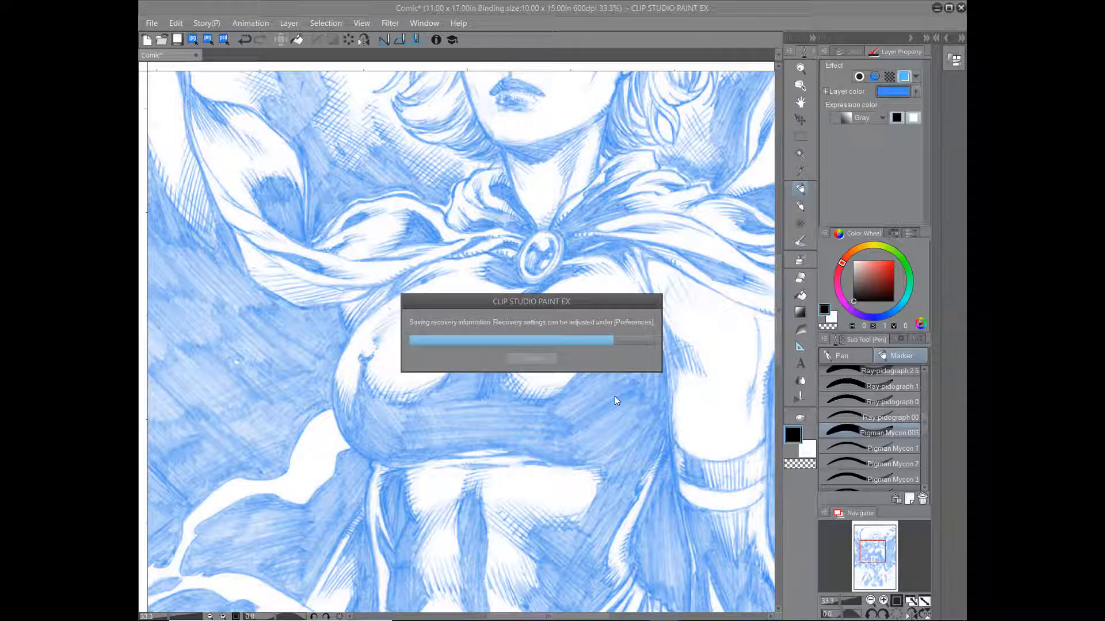
pyautogui.click(870, 601)
pyautogui.click(871, 601)
pyautogui.click(871, 601)
pyautogui.moveTo(862, 545); pyautogui.dragTo(862, 568)
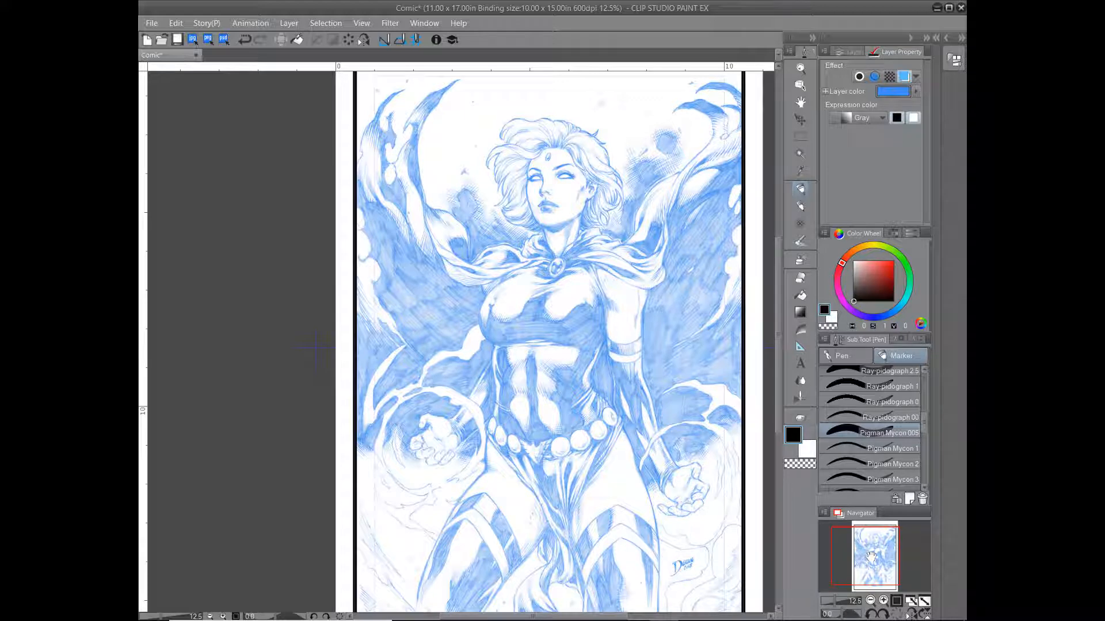
pyautogui.moveTo(868, 556); pyautogui.dragTo(873, 556)
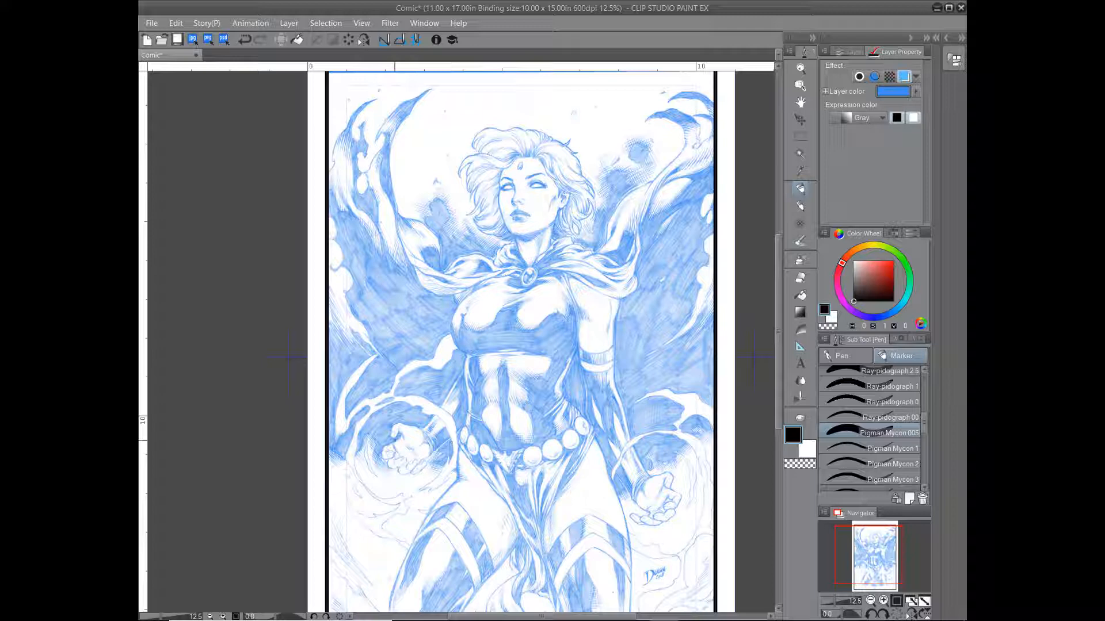
pyautogui.click(851, 53)
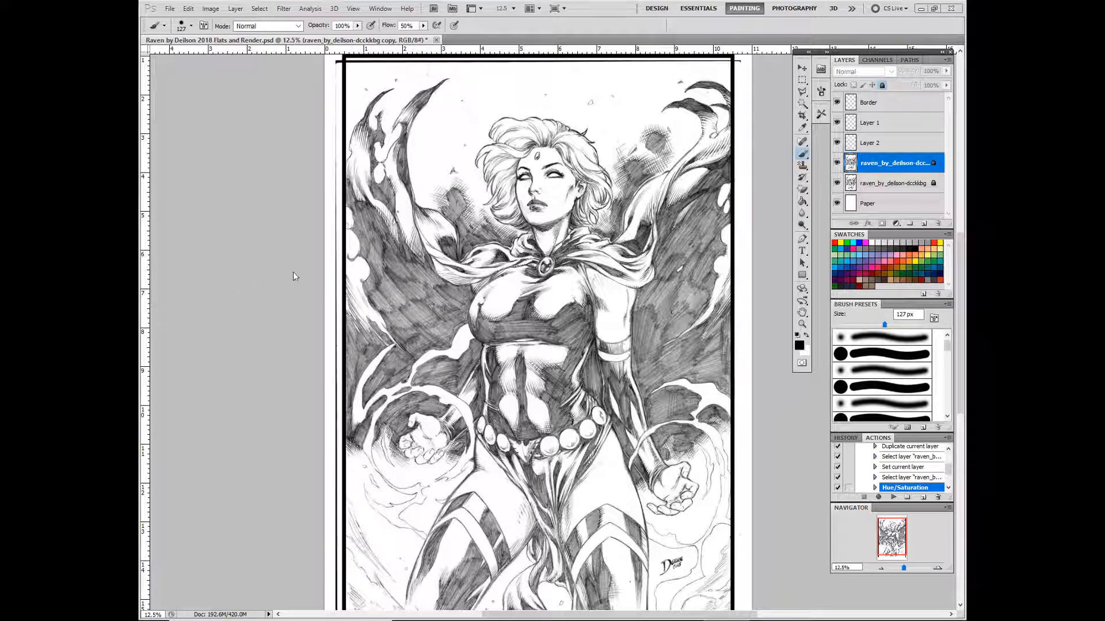
# Switch to the Raven document in Photoshop, unlock the Raven copy layer and open the Hue/Saturation adjustment for it
pyautogui.click(882, 86)
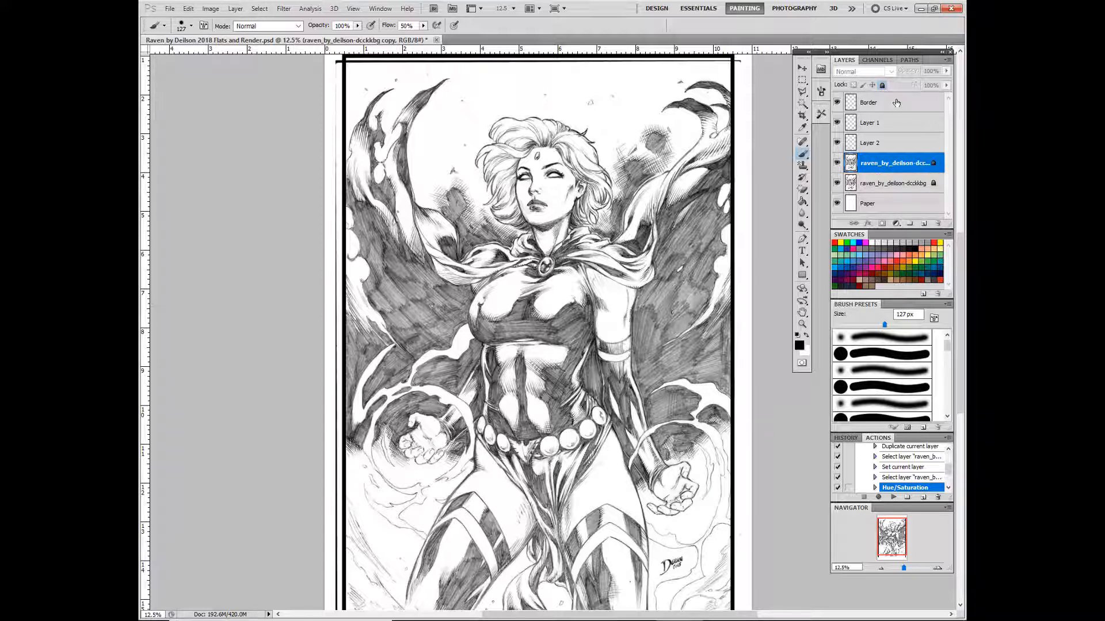
pyautogui.click(882, 85)
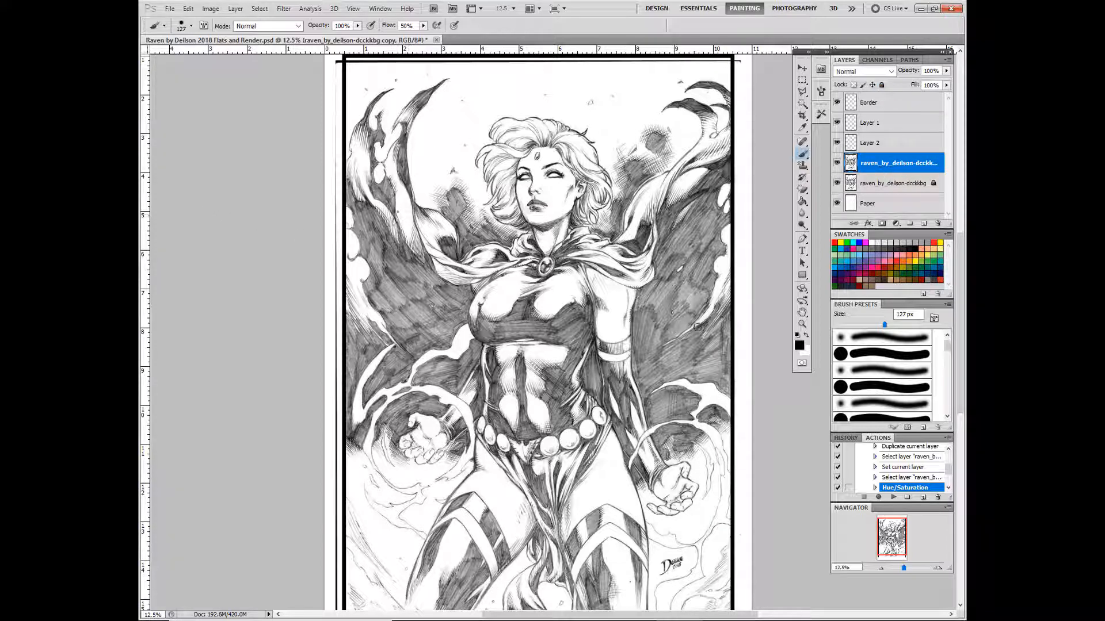
pyautogui.click(211, 10)
pyautogui.moveTo(311, 41)
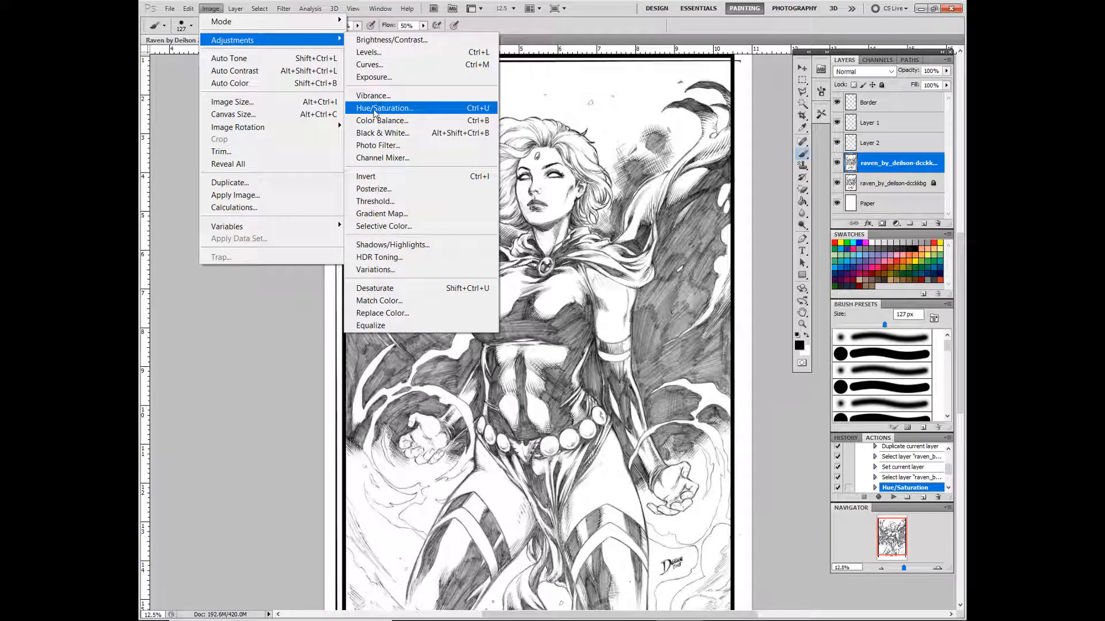
pyautogui.click(376, 110)
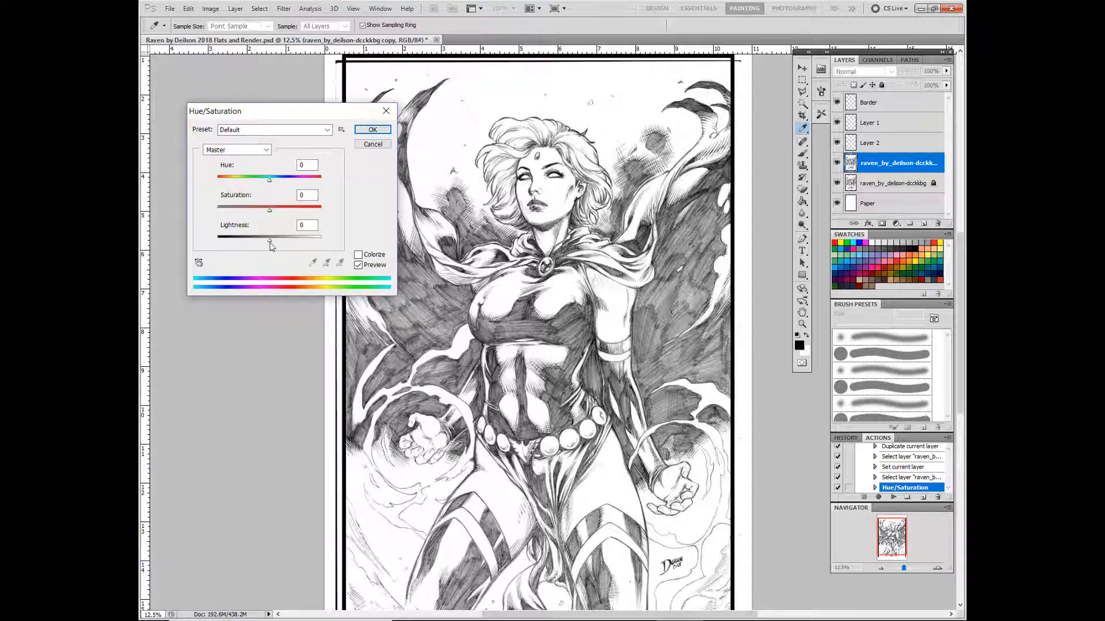
# Try darker and lighter Lightness settings on the Raven copy layer
pyautogui.moveTo(270, 246); pyautogui.dragTo(236, 243)
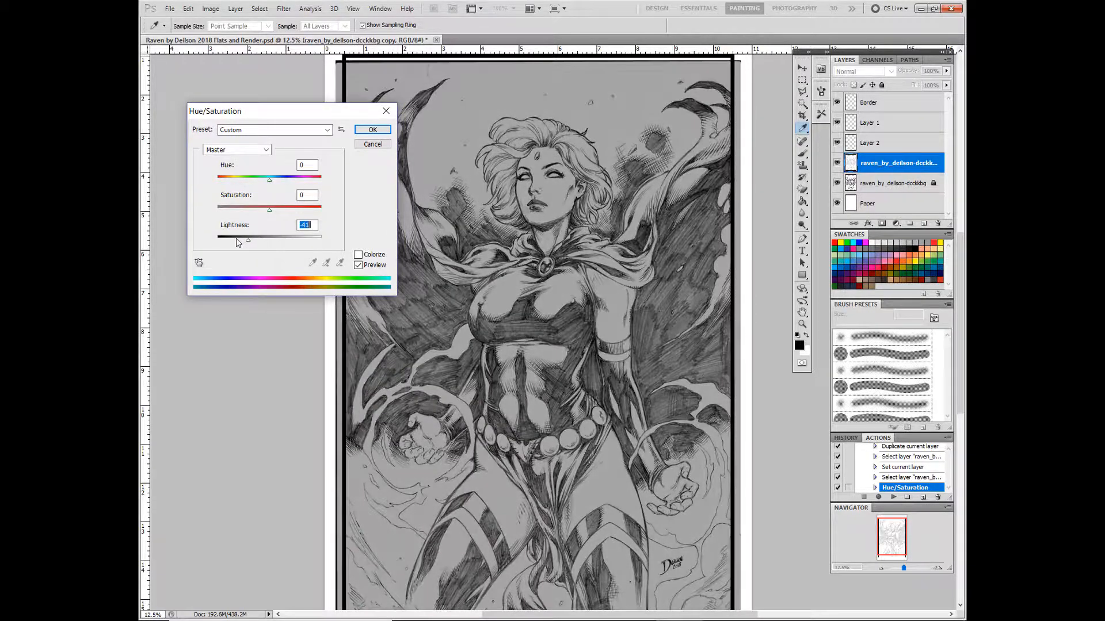
pyautogui.moveTo(237, 242); pyautogui.dragTo(307, 245)
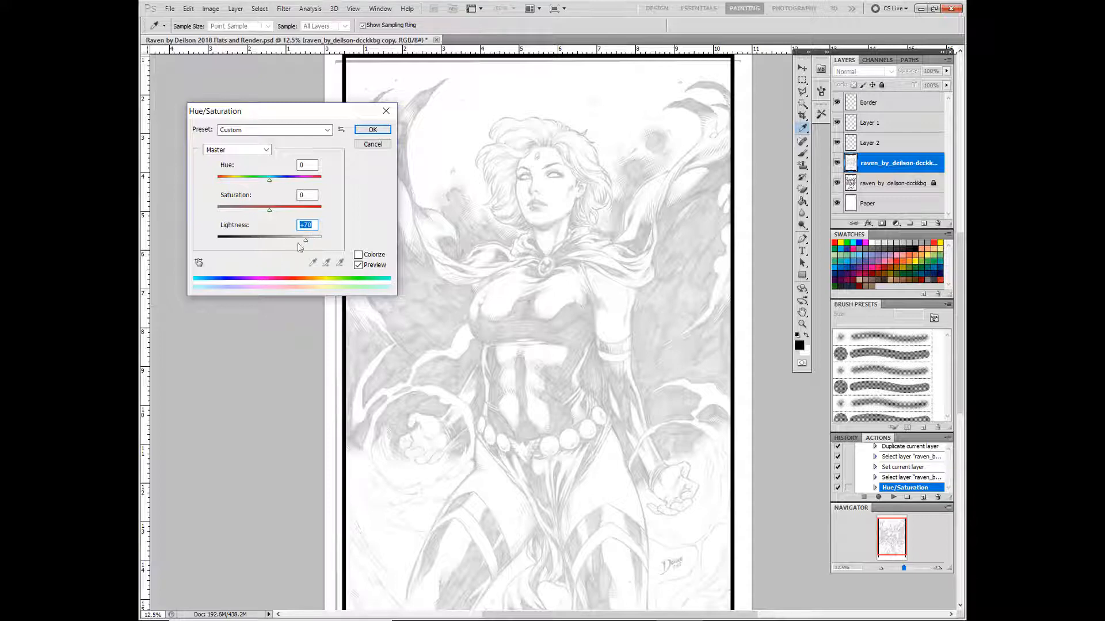
pyautogui.moveTo(306, 245); pyautogui.dragTo(272, 245)
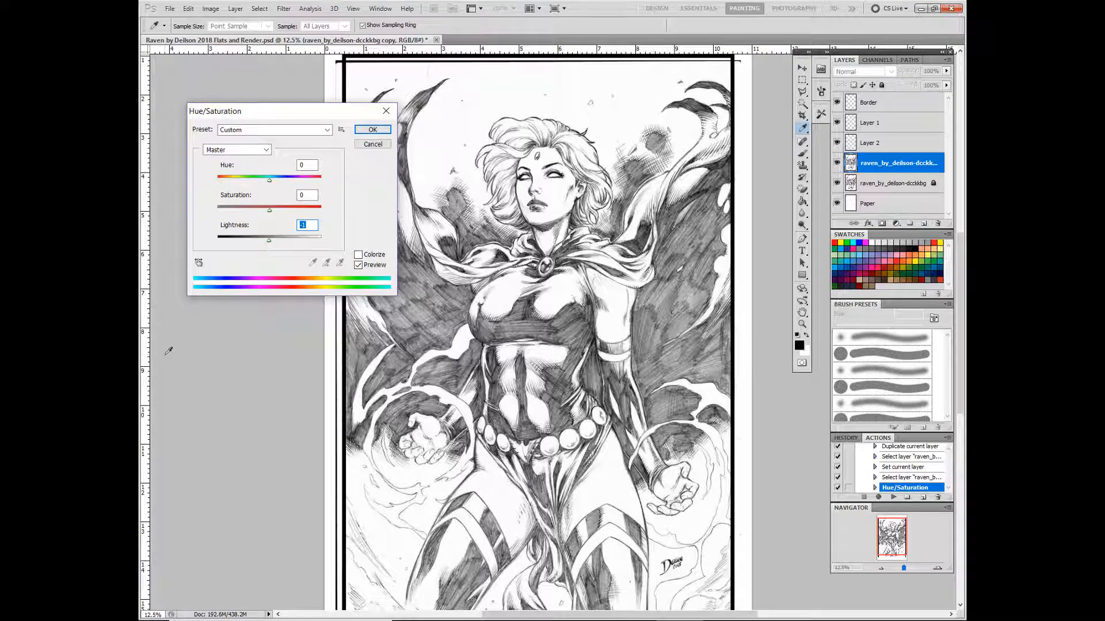
# Turn on Colorize for the Raven copy and set Hue to 200 and Saturation to 60
pyautogui.click(358, 255)
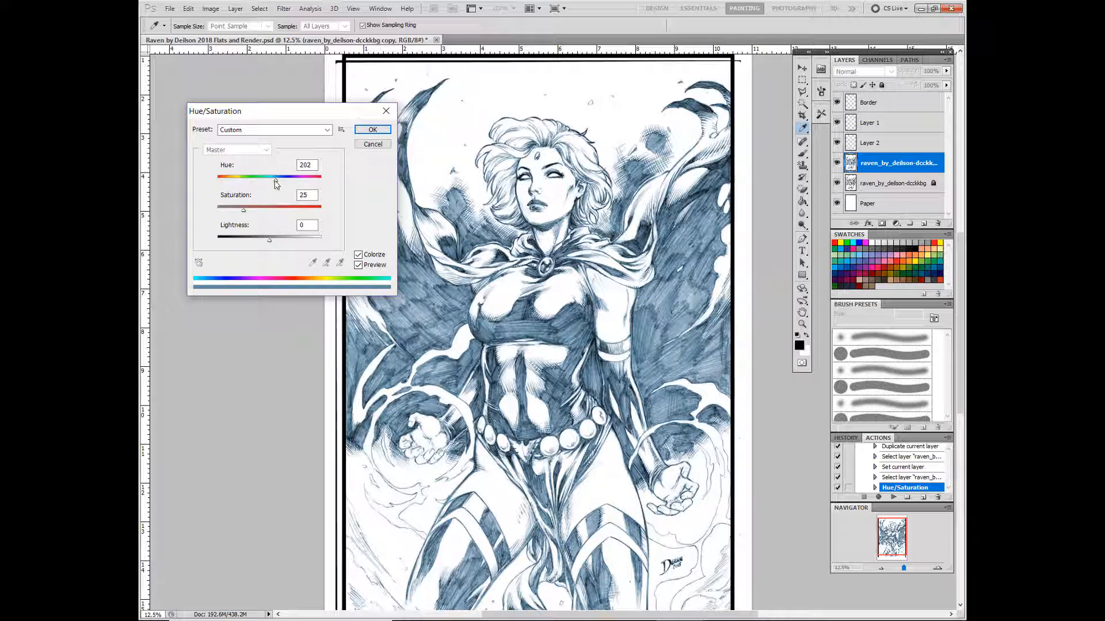
pyautogui.moveTo(276, 183)
pyautogui.mouseDown()
pyautogui.moveTo(320, 181)
pyautogui.moveTo(216, 185)
pyautogui.moveTo(273, 188)
pyautogui.mouseUp()
pyautogui.write('200')
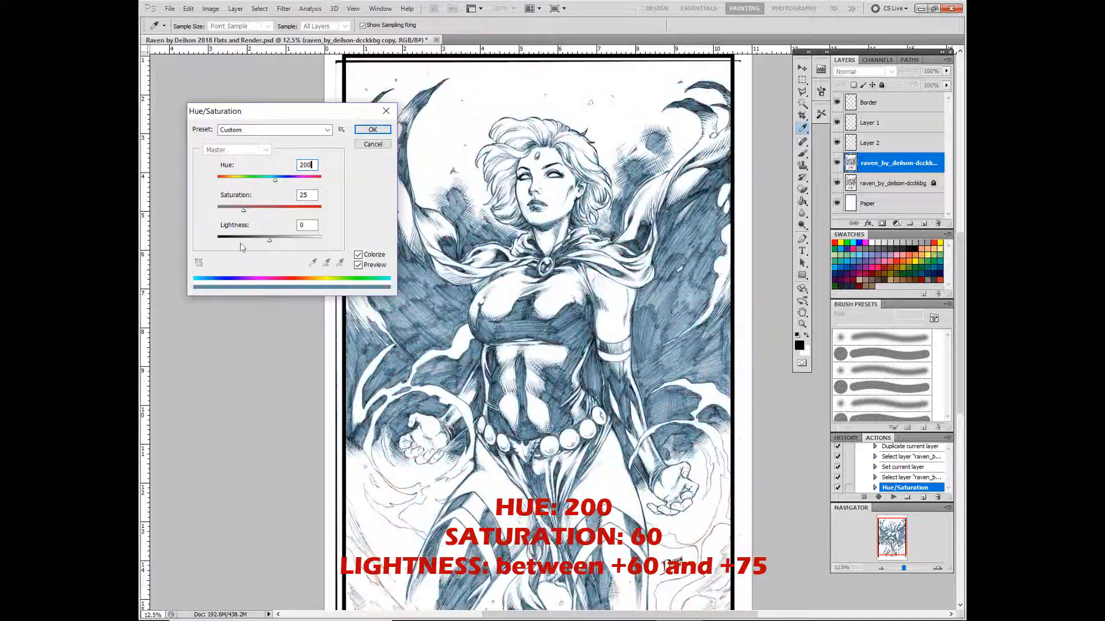
pyautogui.click(233, 215)
pyautogui.moveTo(244, 212); pyautogui.dragTo(246, 214)
pyautogui.moveTo(205, 215); pyautogui.dragTo(168, 230)
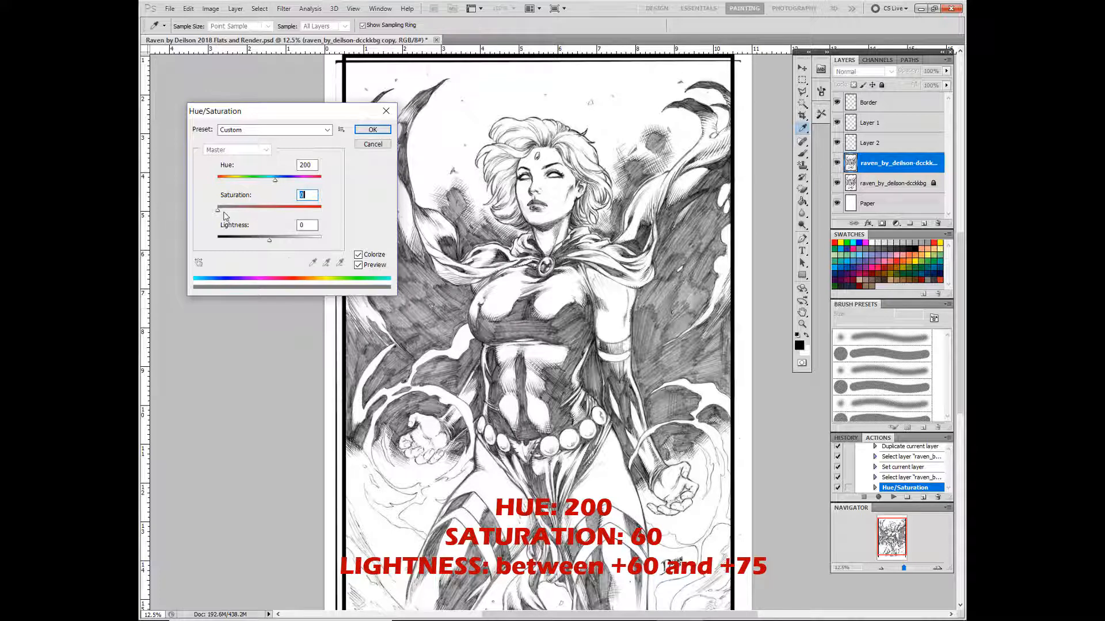
pyautogui.moveTo(241, 216); pyautogui.dragTo(332, 218)
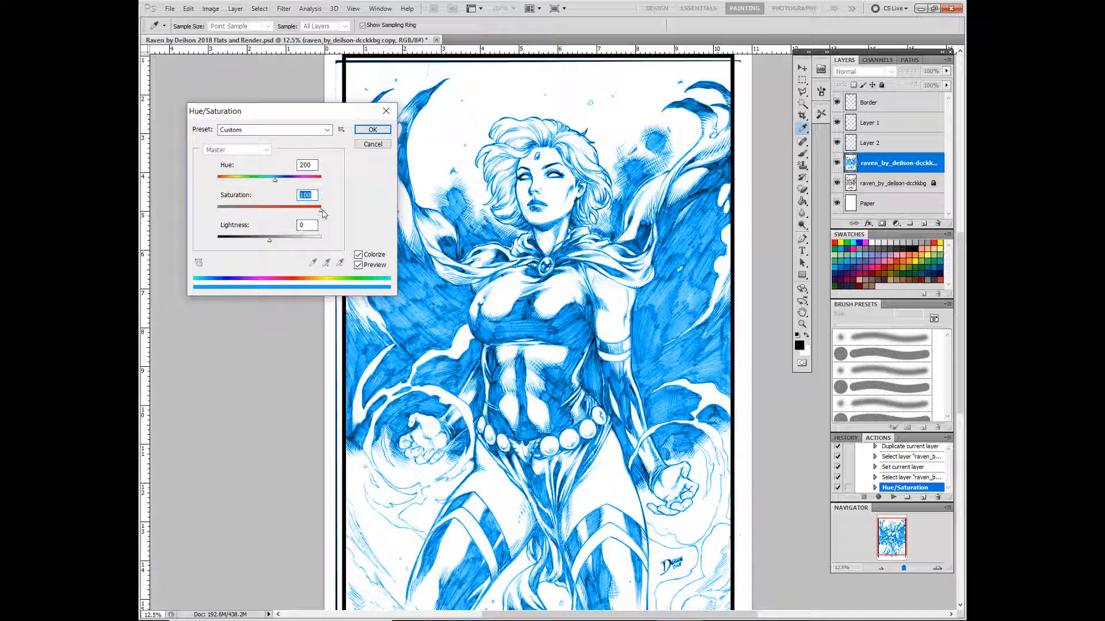
pyautogui.moveTo(321, 214); pyautogui.dragTo(282, 217)
# Set Lightness to 75 and apply the Hue/Saturation adjustment to the Raven copy
pyautogui.click(306, 225)
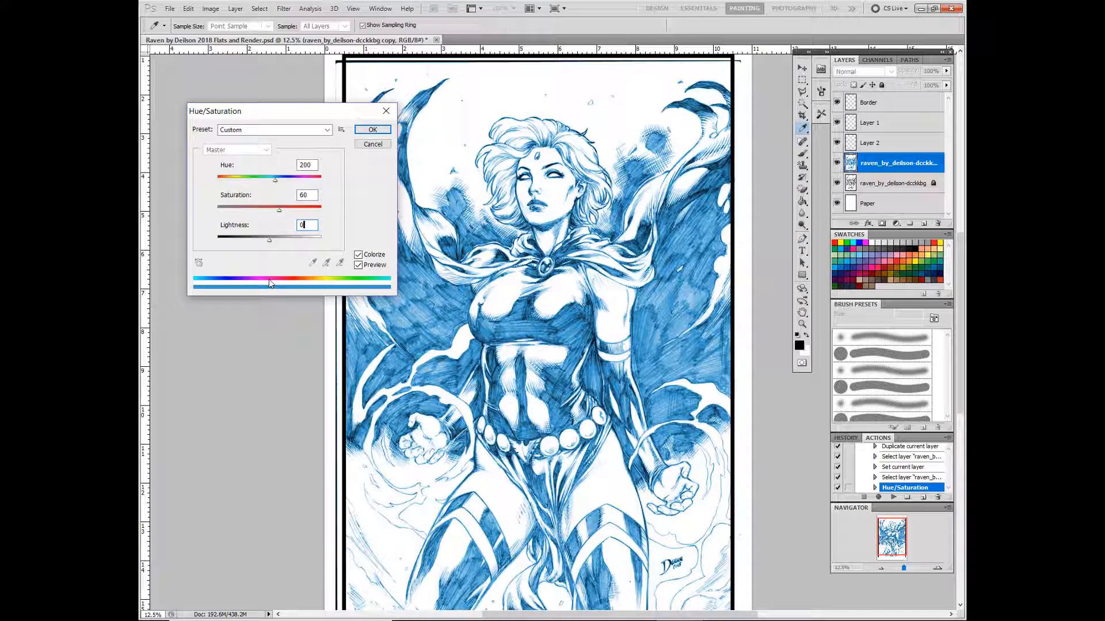
pyautogui.moveTo(270, 245); pyautogui.dragTo(196, 273)
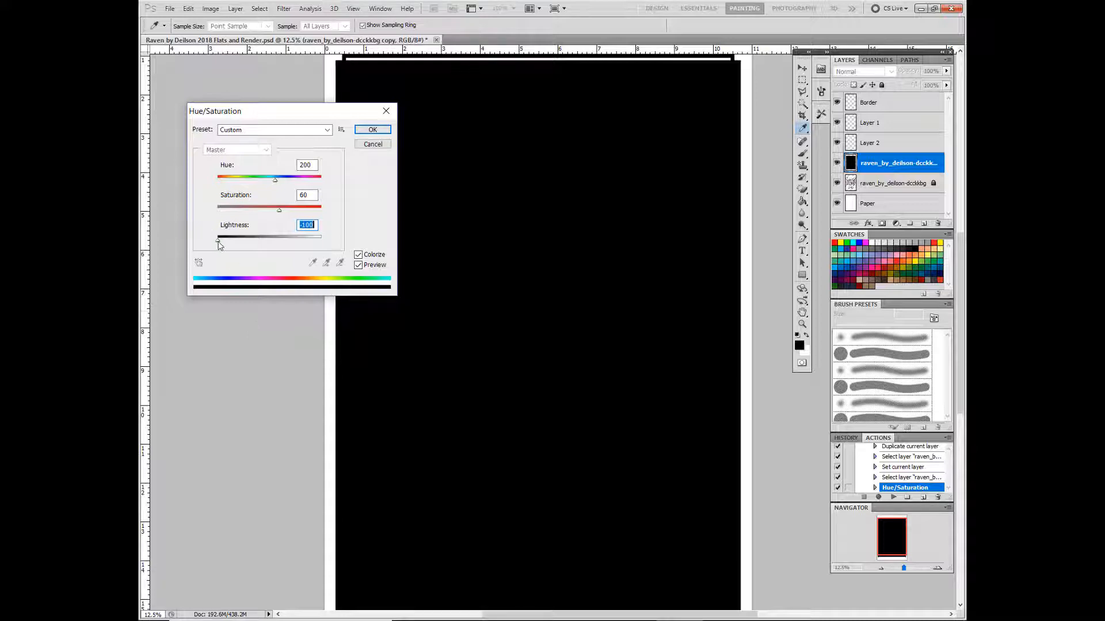
pyautogui.moveTo(217, 242); pyautogui.dragTo(348, 250)
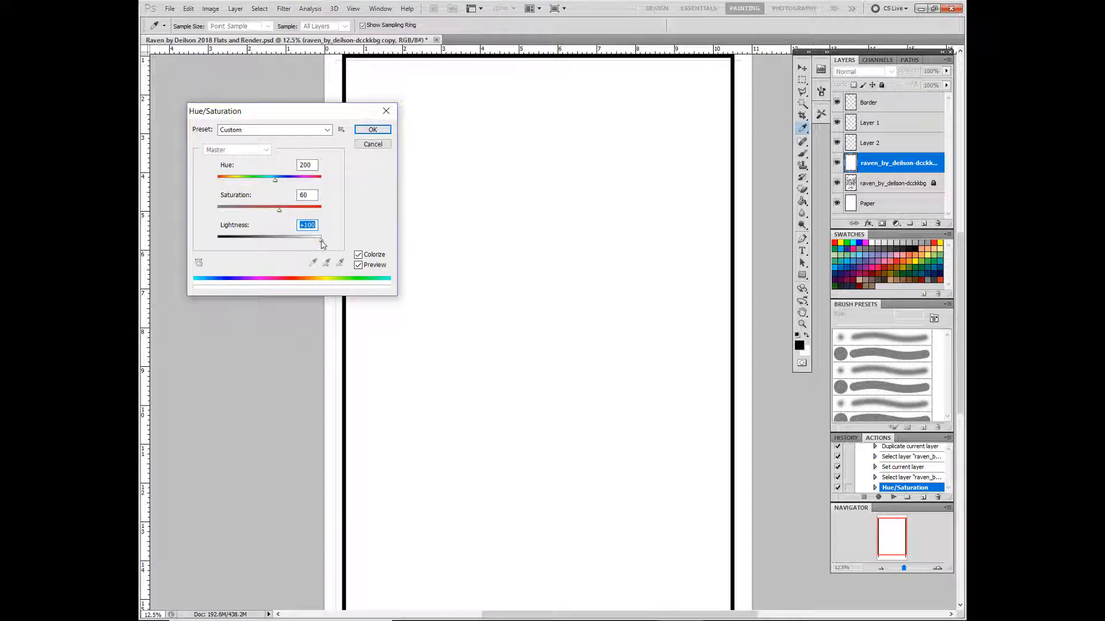
pyautogui.moveTo(320, 244); pyautogui.dragTo(306, 245)
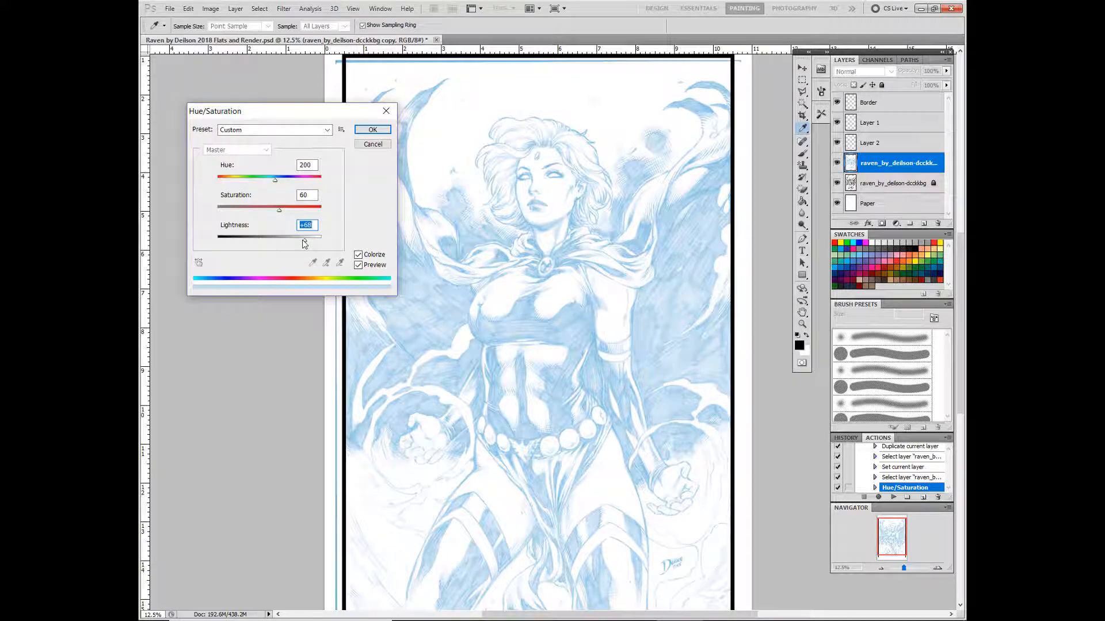
pyautogui.write('75')
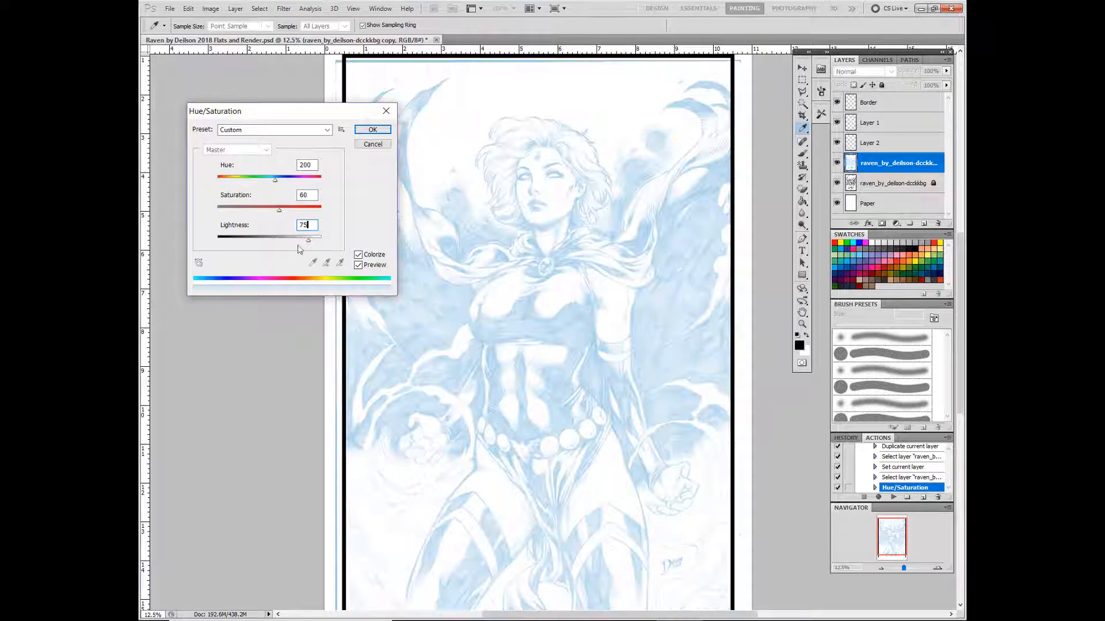
pyautogui.click(373, 131)
pyautogui.press('b')
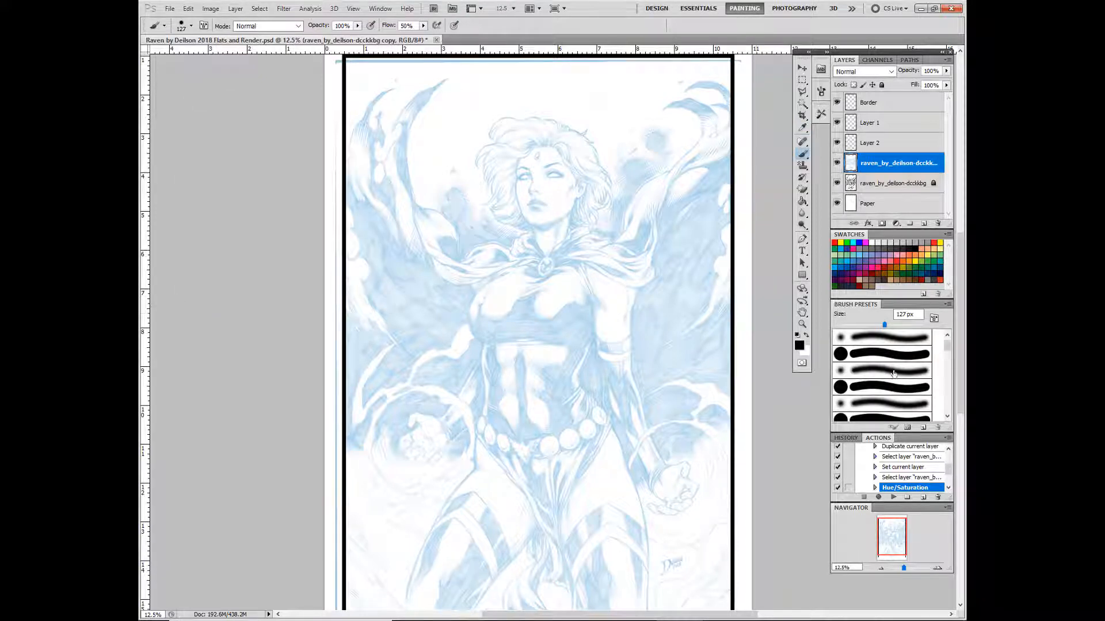
# Add a new layer above the light blue Raven copy and set up the brush with black colour and 100% flow
pyautogui.click(937, 568)
pyautogui.click(938, 569)
pyautogui.click(938, 568)
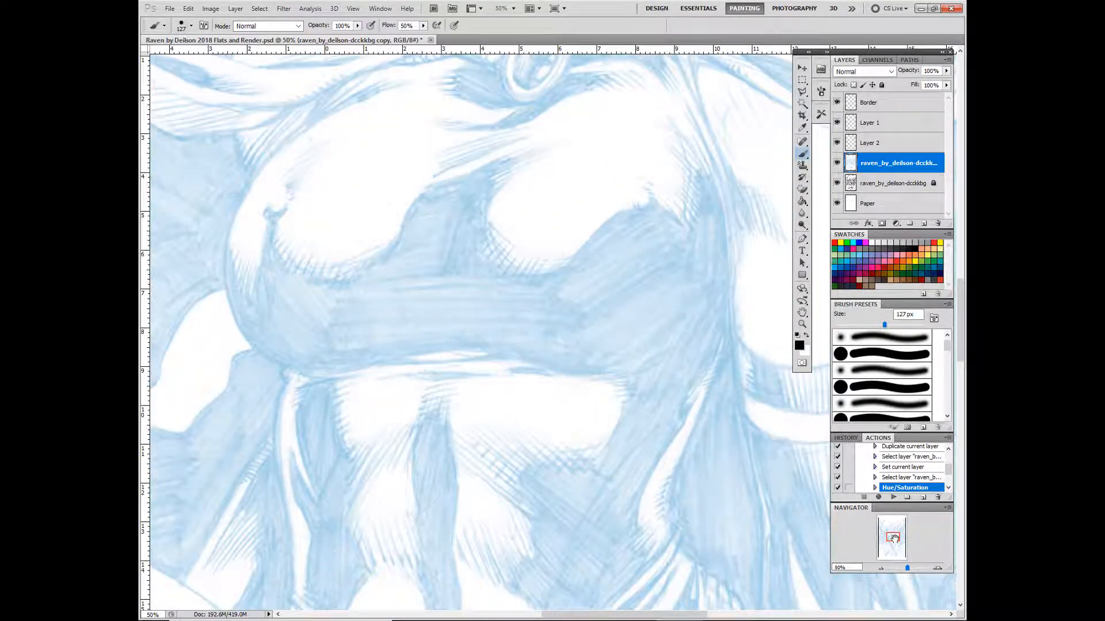
pyautogui.moveTo(894, 538); pyautogui.dragTo(892, 526)
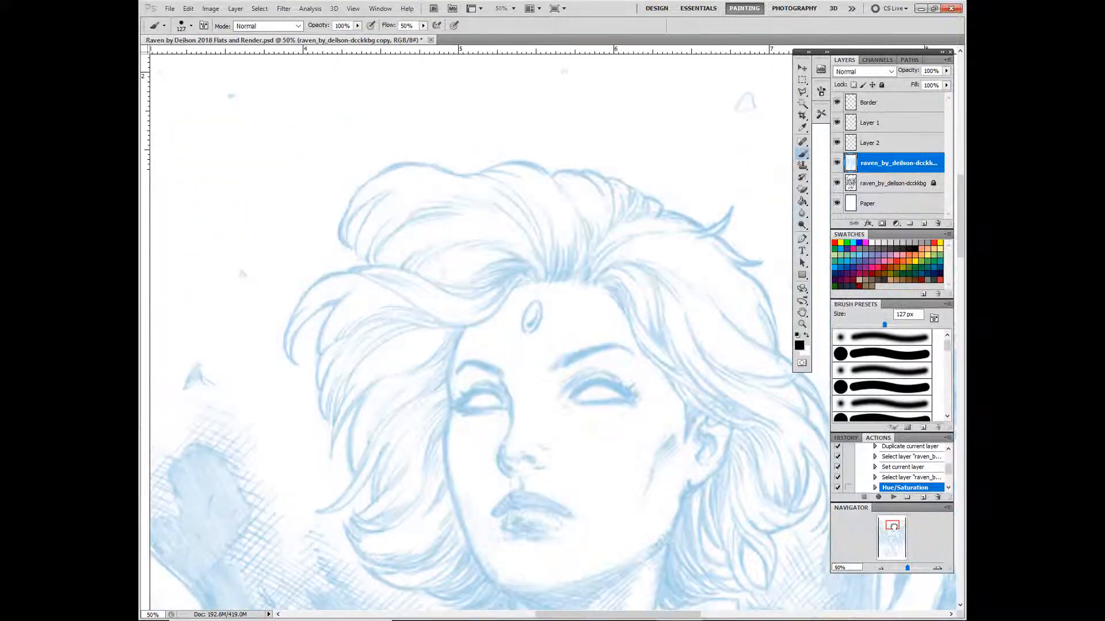
pyautogui.click(923, 225)
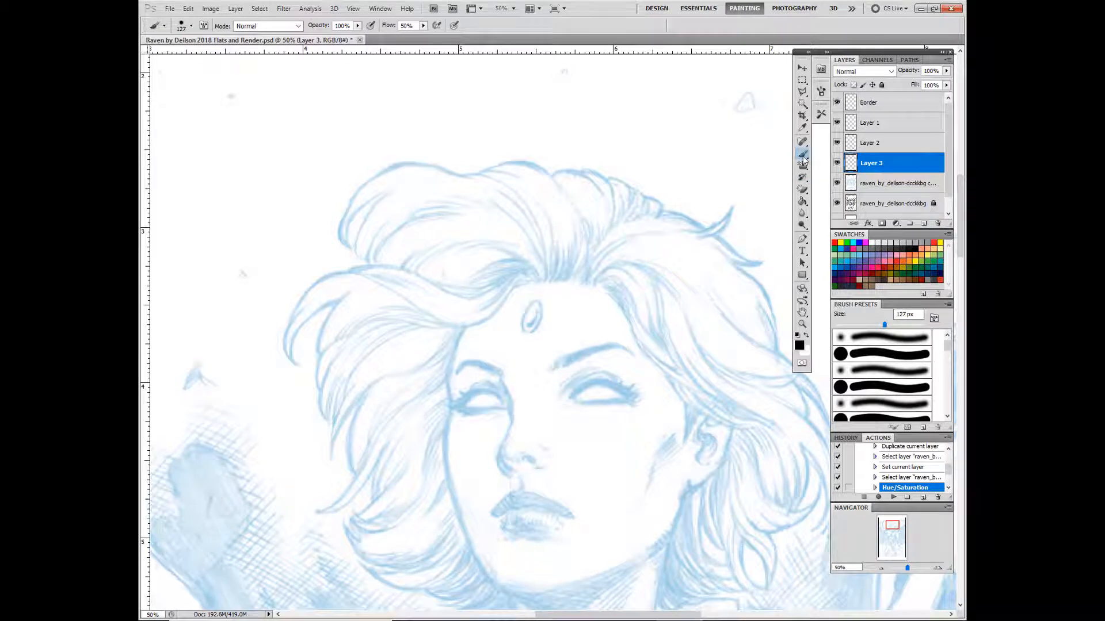
pyautogui.press('i')
pyautogui.click(799, 345)
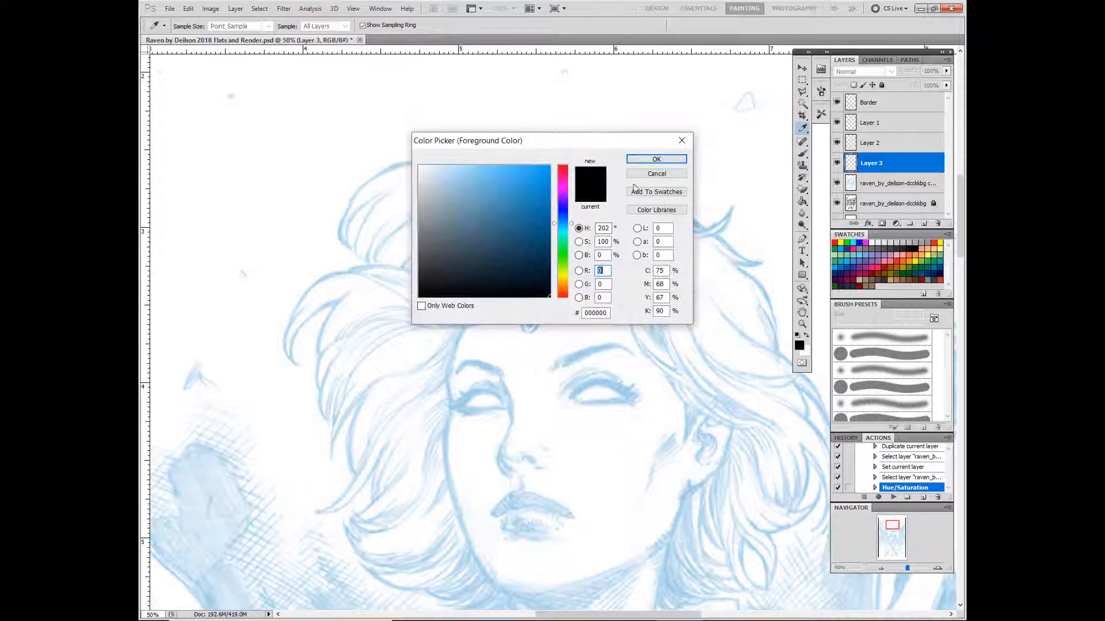
pyautogui.click(653, 159)
pyautogui.press('b')
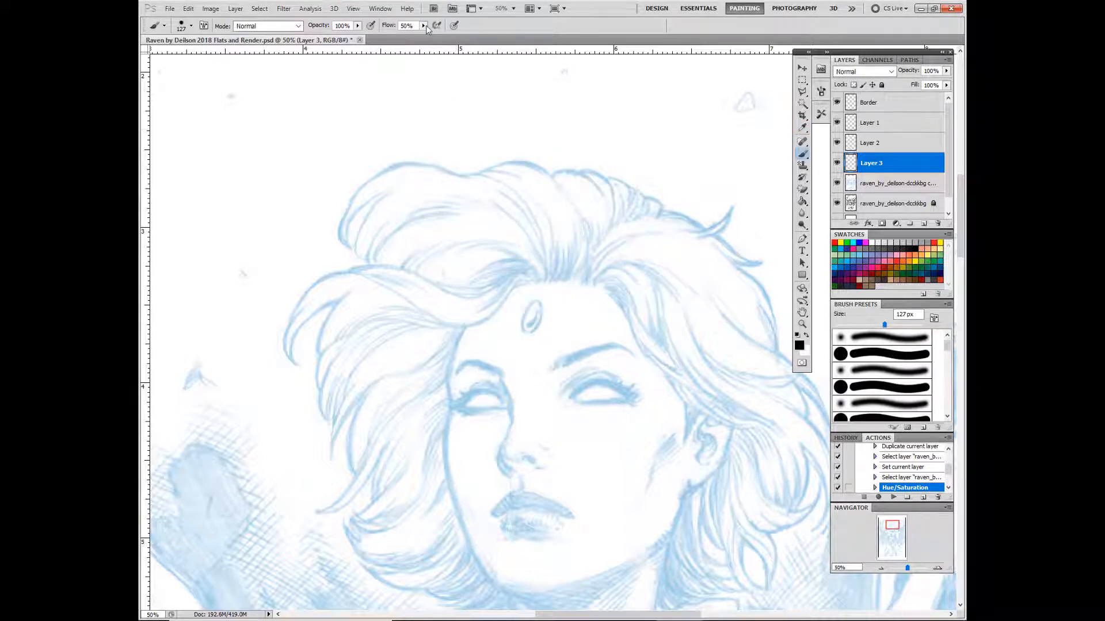
pyautogui.moveTo(423, 40); pyautogui.dragTo(457, 38)
# Paint a thick black test stroke across the hair and face with the 127 px brush on the new layer
pyautogui.moveTo(525, 185)
pyautogui.mouseDown()
pyautogui.moveTo(568, 201)
pyautogui.moveTo(551, 227)
pyautogui.mouseUp()
pyautogui.moveTo(602, 258); pyautogui.dragTo(651, 273)
pyautogui.moveTo(570, 427)
pyautogui.mouseDown()
pyautogui.moveTo(498, 427)
pyautogui.moveTo(499, 409)
pyautogui.moveTo(441, 370)
pyautogui.moveTo(429, 323)
pyautogui.moveTo(354, 314)
pyautogui.moveTo(363, 345)
pyautogui.mouseUp()
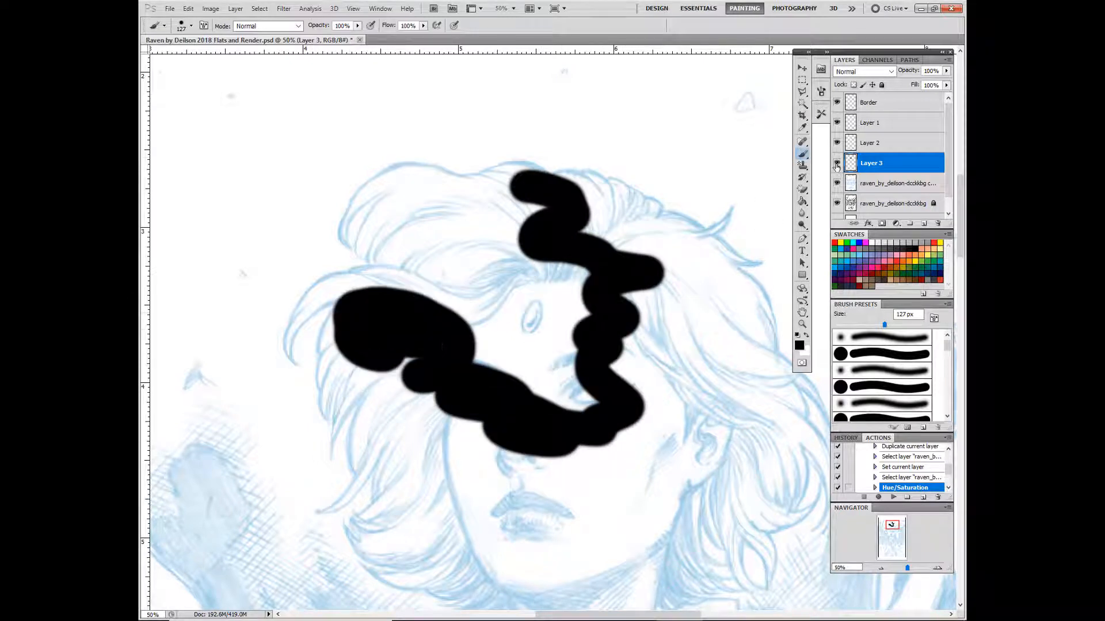
# Hide and show the test stroke layer repeatedly against the blue pencils and delete that layer
pyautogui.click(837, 164)
pyautogui.click(837, 164)
pyautogui.click(837, 164)
pyautogui.click(838, 164)
pyautogui.click(838, 165)
pyautogui.click(838, 164)
pyautogui.click(838, 164)
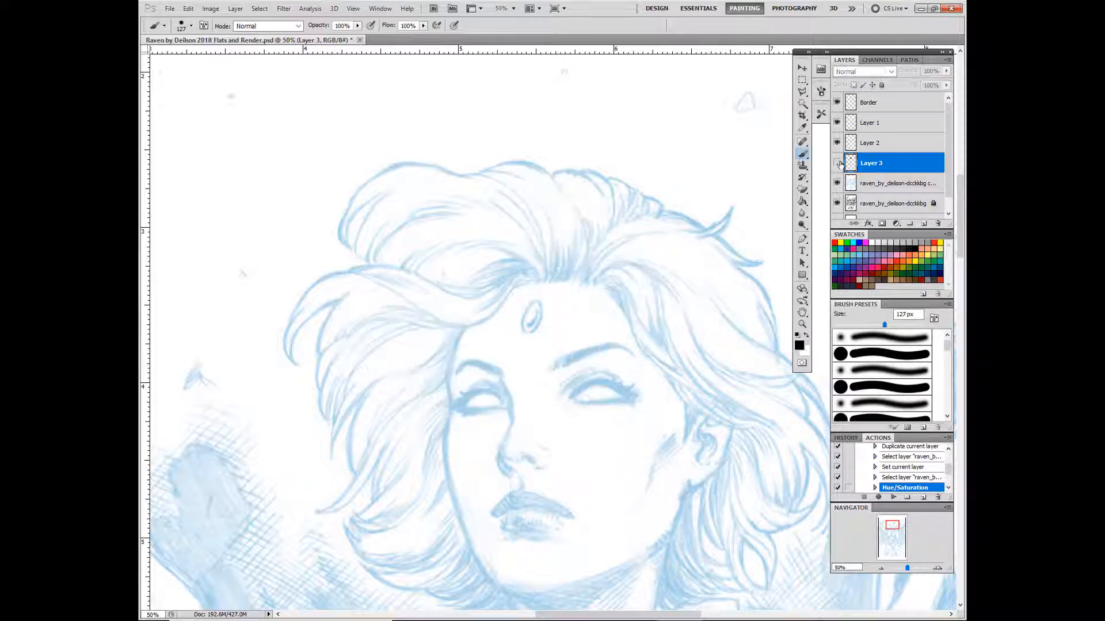
pyautogui.moveTo(909, 165); pyautogui.dragTo(938, 223)
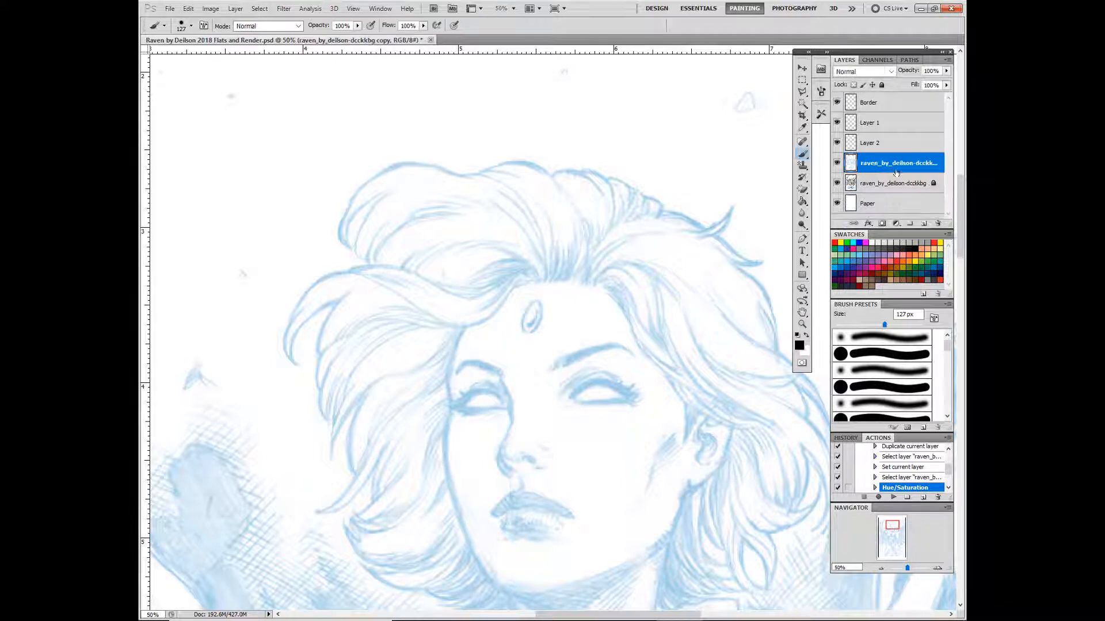
# Lock the light blue Raven copy layer completely and bring more of the page into view
pyautogui.click(881, 85)
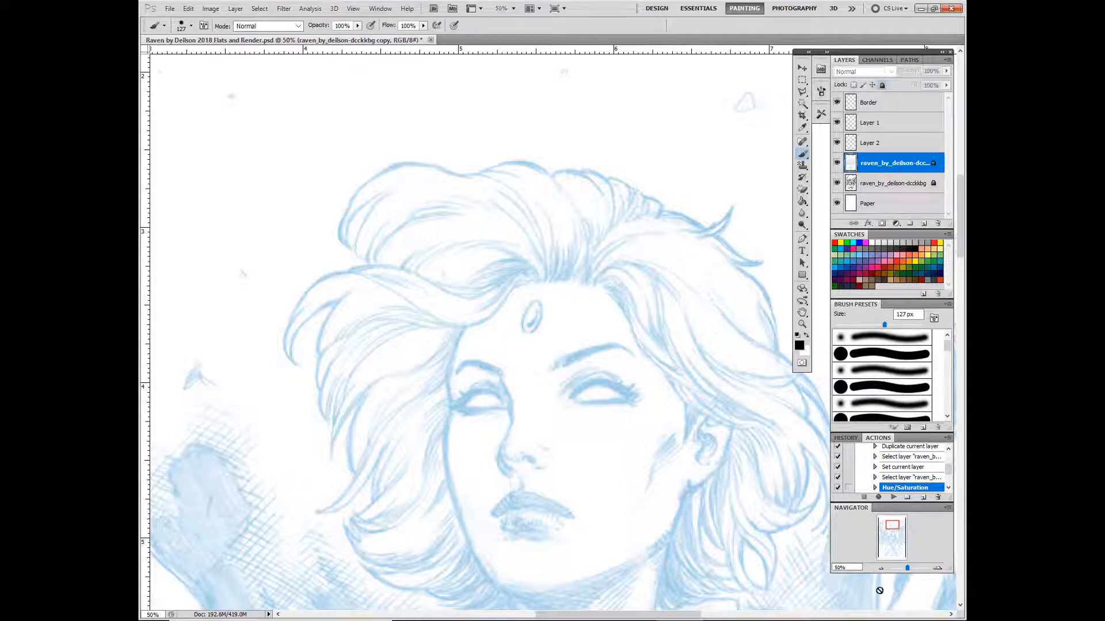
pyautogui.click(881, 569)
pyautogui.click(881, 568)
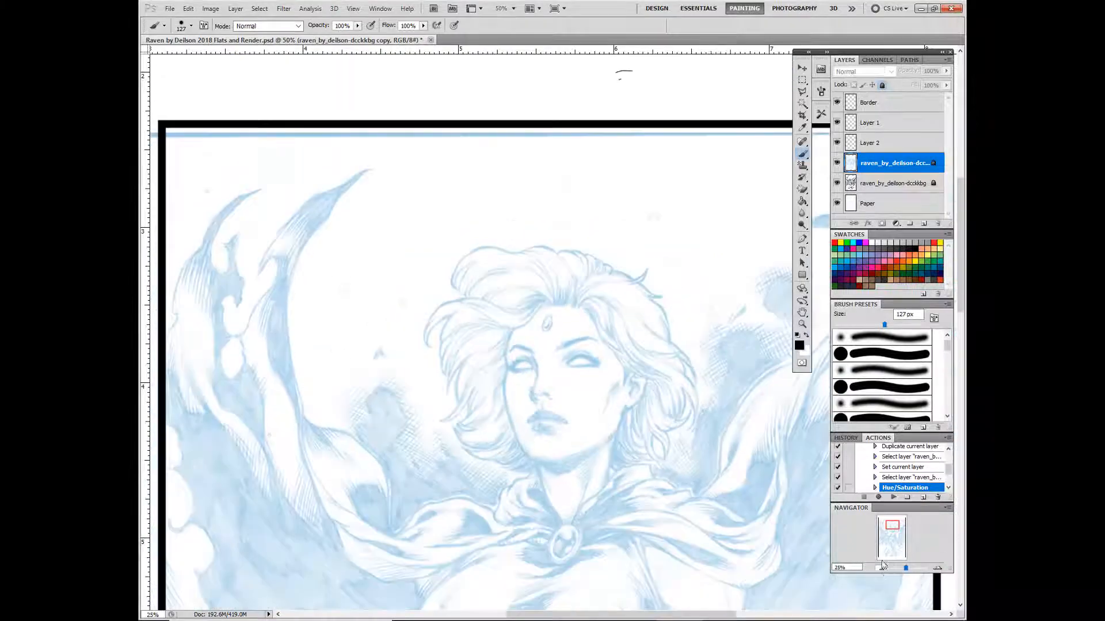
# Try to delete the locked light blue Raven copy layer
pyautogui.click(881, 568)
pyautogui.moveTo(891, 533); pyautogui.dragTo(891, 537)
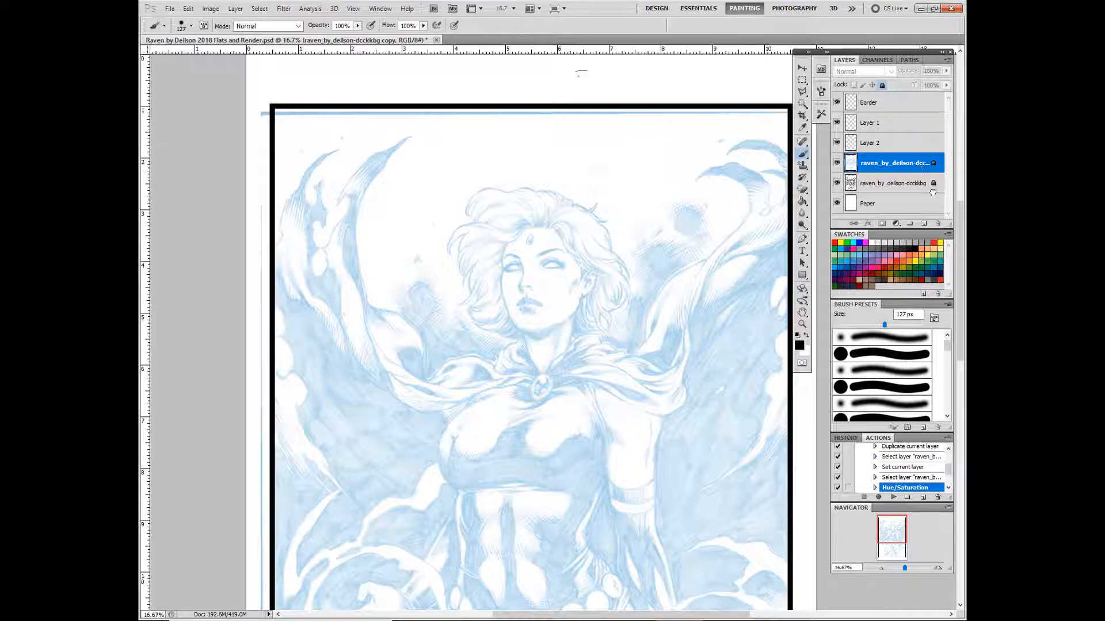
pyautogui.moveTo(933, 192); pyautogui.dragTo(938, 223)
pyautogui.moveTo(902, 165); pyautogui.dragTo(938, 224)
pyautogui.click(948, 60)
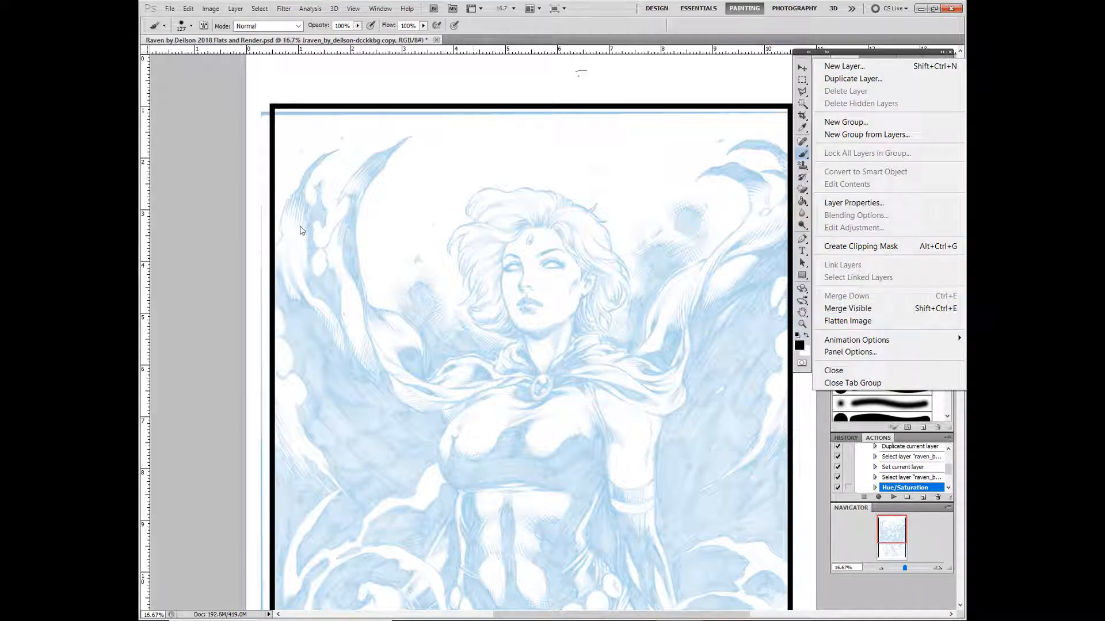
pyautogui.click(339, 192)
pyautogui.moveTo(913, 165)
pyautogui.mouseDown()
pyautogui.moveTo(942, 227)
pyautogui.moveTo(934, 217)
pyautogui.mouseUp()
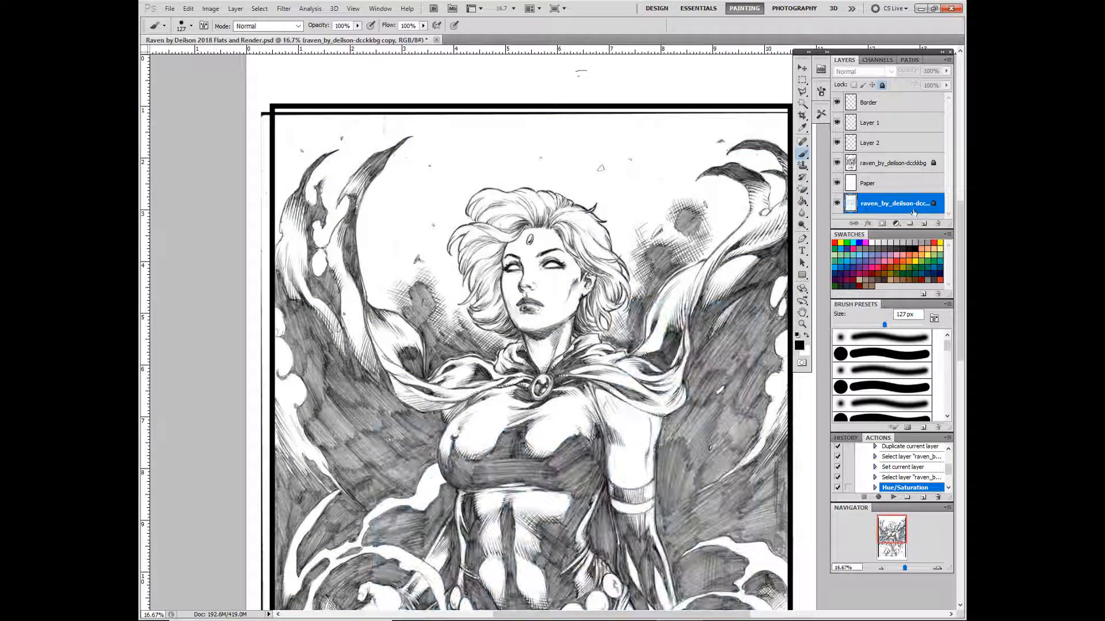
# Unlock the light blue Raven copy layer beneath Paper and delete it
pyautogui.click(913, 167)
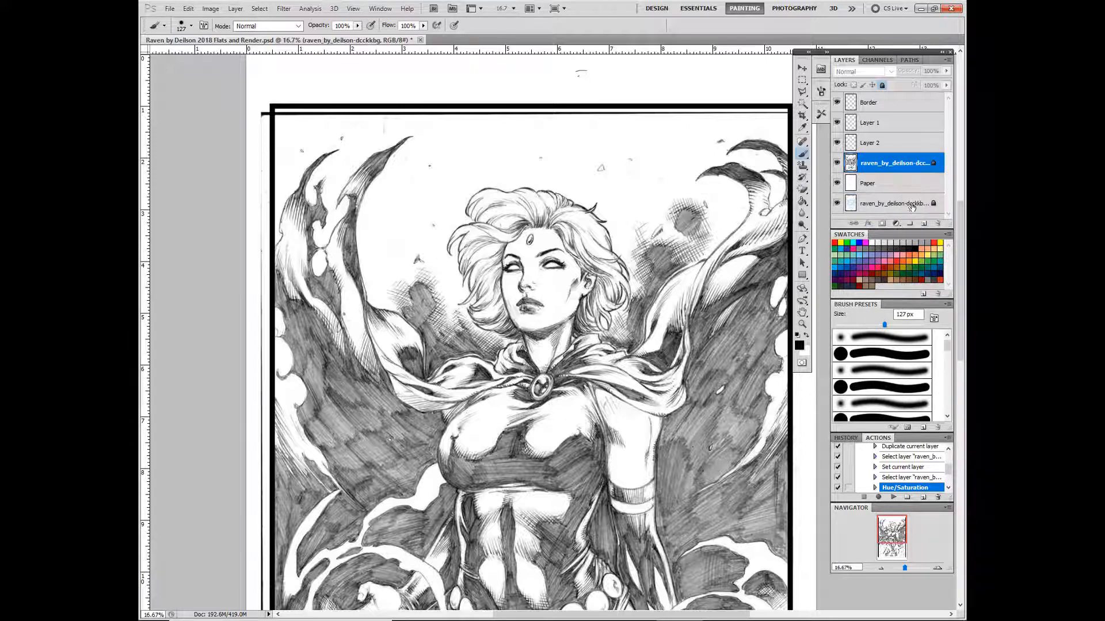
pyautogui.click(912, 206)
pyautogui.click(882, 85)
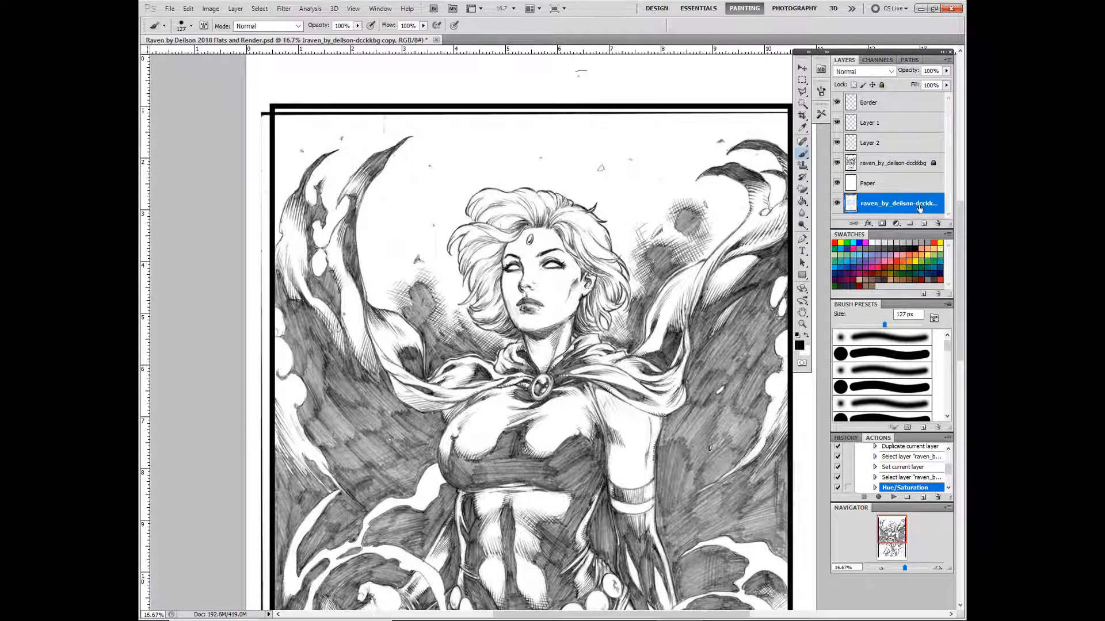
pyautogui.moveTo(922, 206); pyautogui.dragTo(939, 224)
# Unlock the original Raven pencil layer and duplicate it within the same document under the default copy name
pyautogui.click(884, 169)
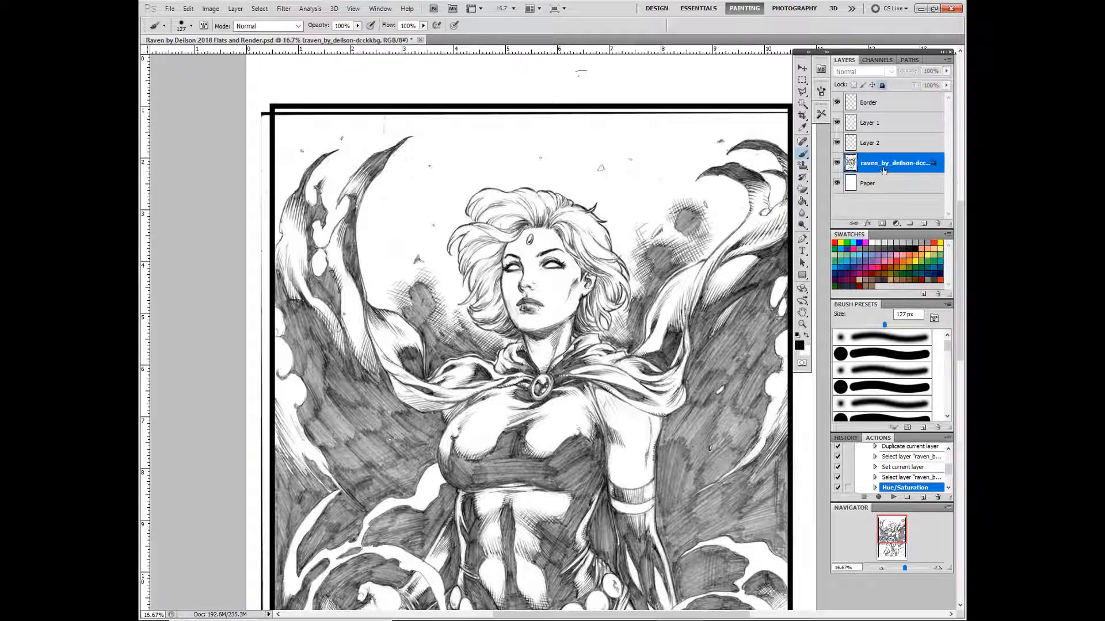
pyautogui.click(882, 86)
pyautogui.click(882, 85)
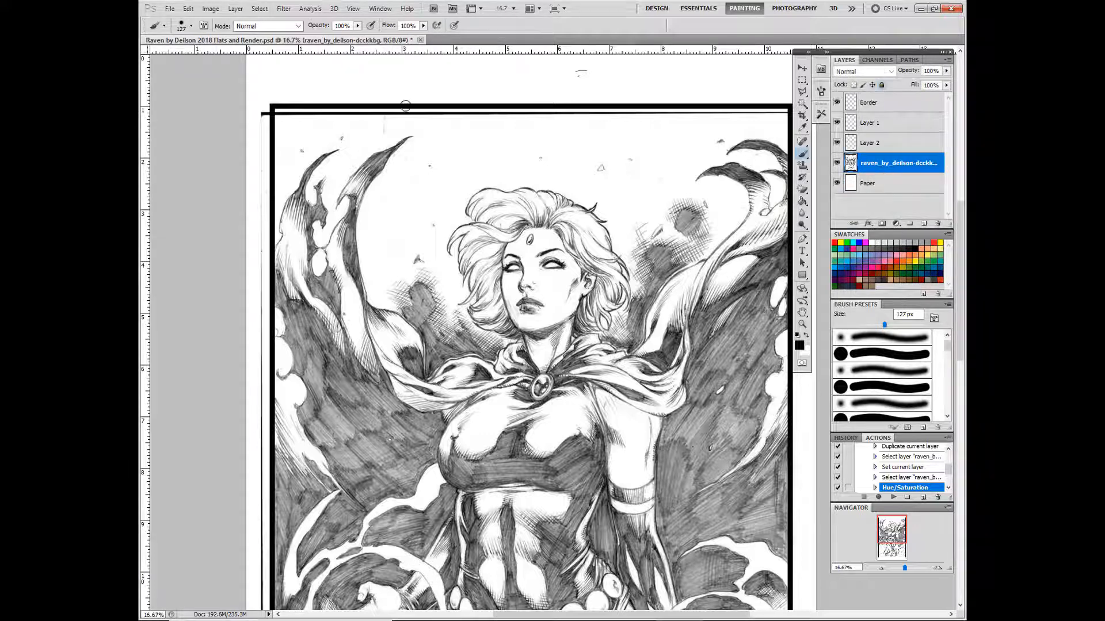
pyautogui.click(228, 9)
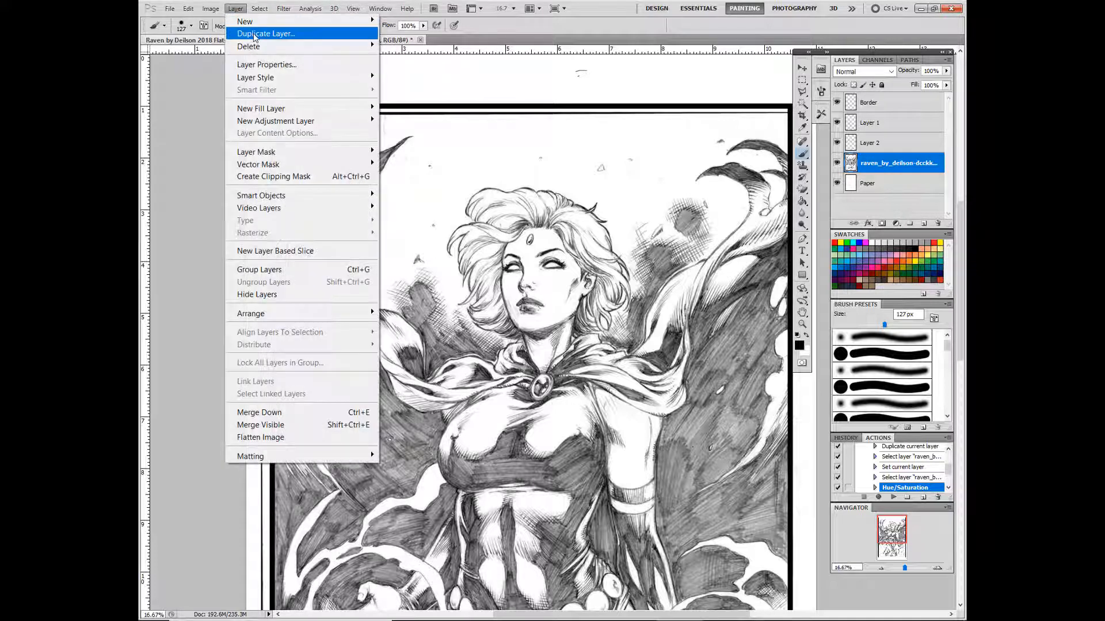
pyautogui.click(253, 34)
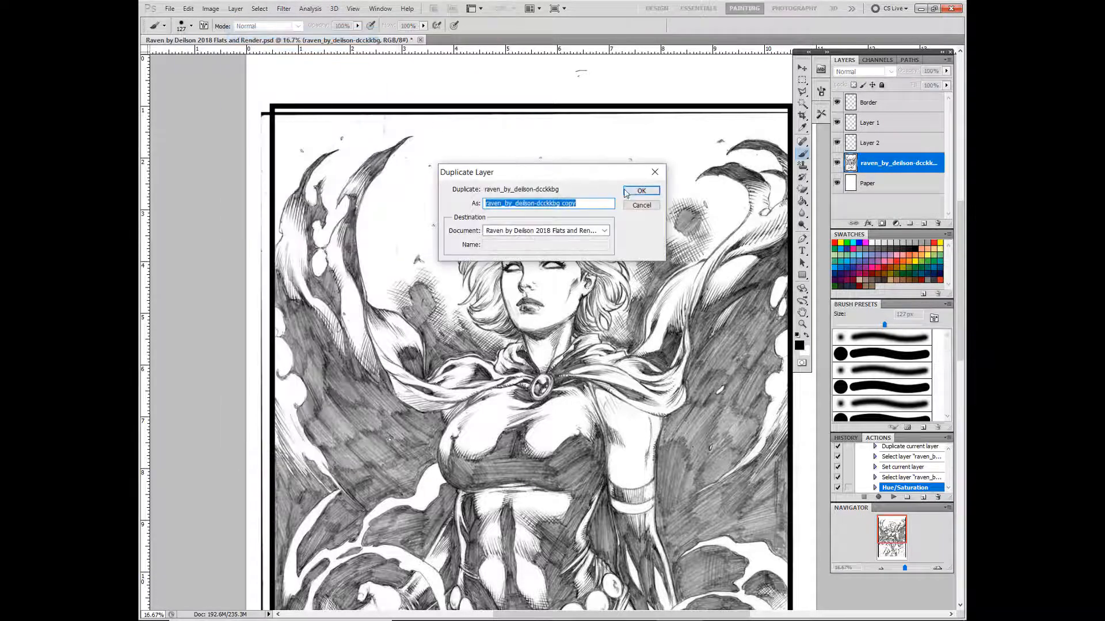
pyautogui.click(641, 187)
# Lock the original Raven pencil layer completely and make its new copy the active layer
pyautogui.click(929, 185)
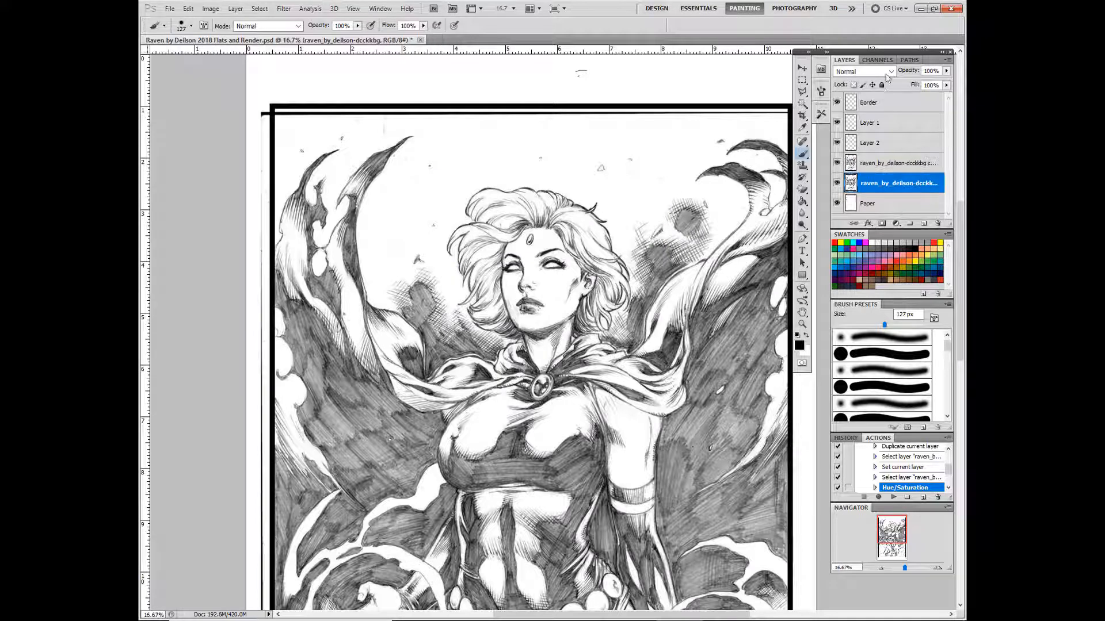
pyautogui.click(881, 85)
pyautogui.click(919, 163)
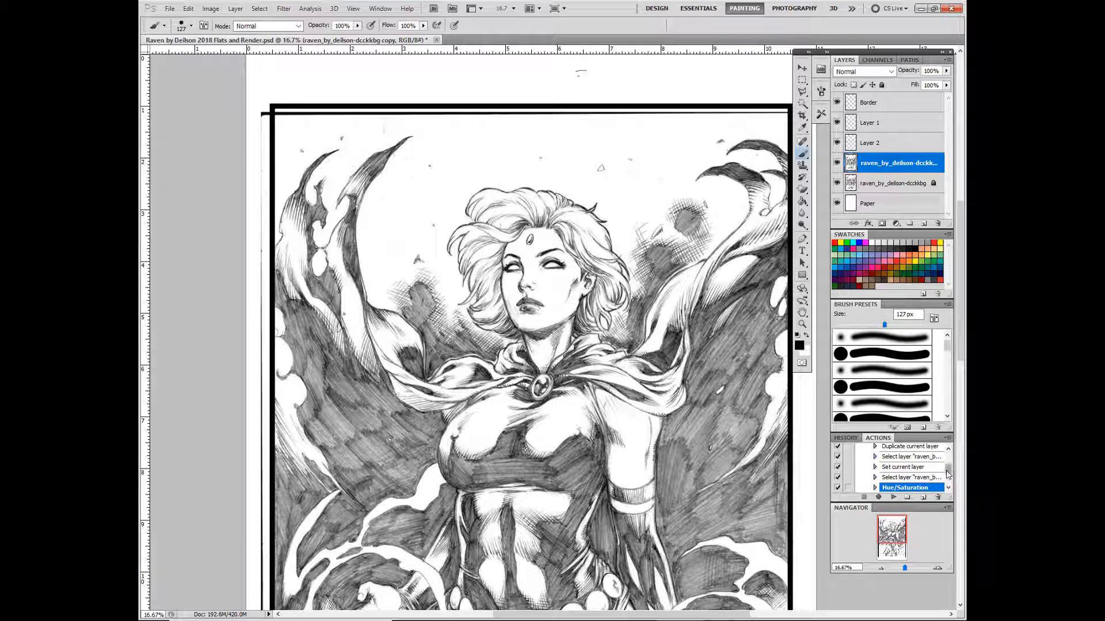
# Look through the custom actions from Blue Adjustment Layer to Threshold Settings and check where the Actions panel is enabled
pyautogui.moveTo(948, 473)
pyautogui.mouseDown()
pyautogui.moveTo(948, 482)
pyautogui.moveTo(949, 465)
pyautogui.mouseUp()
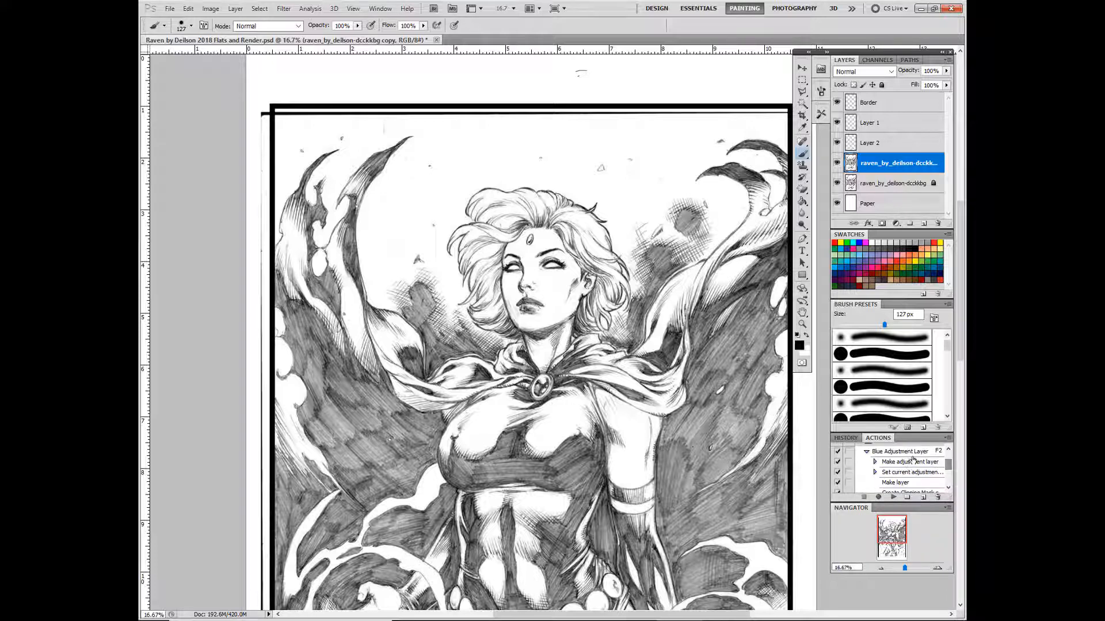
pyautogui.click(866, 454)
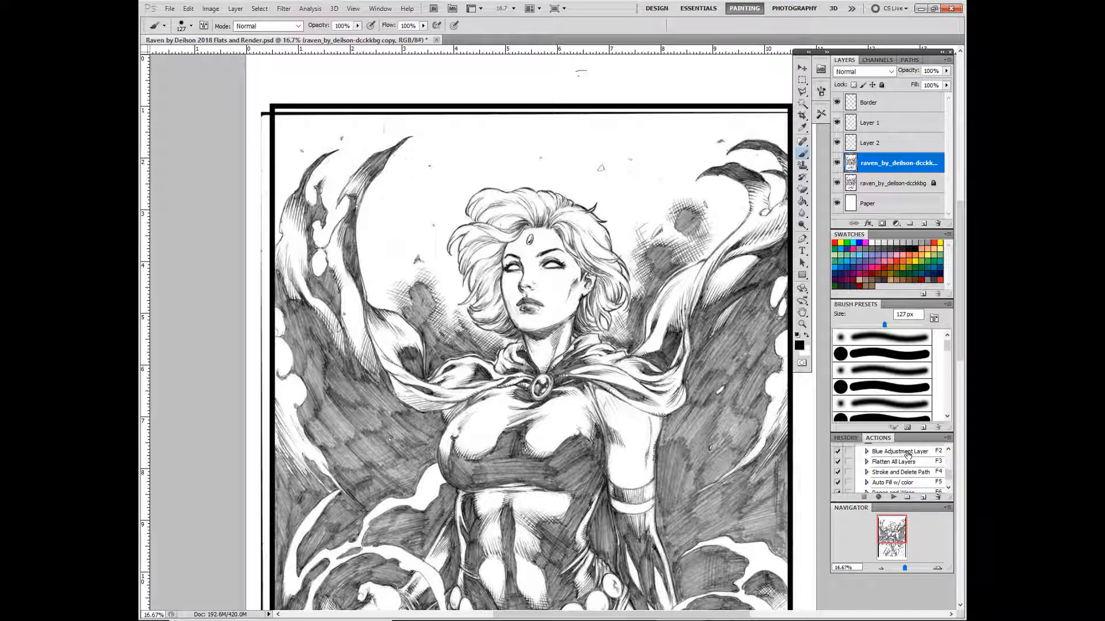
pyautogui.click(907, 454)
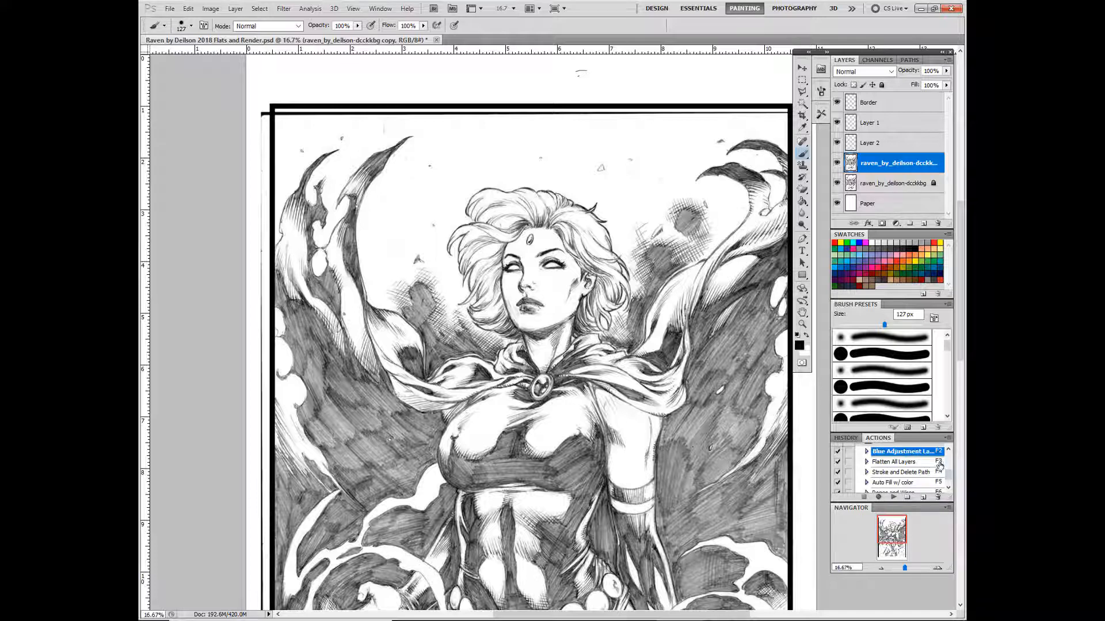
pyautogui.click(950, 482)
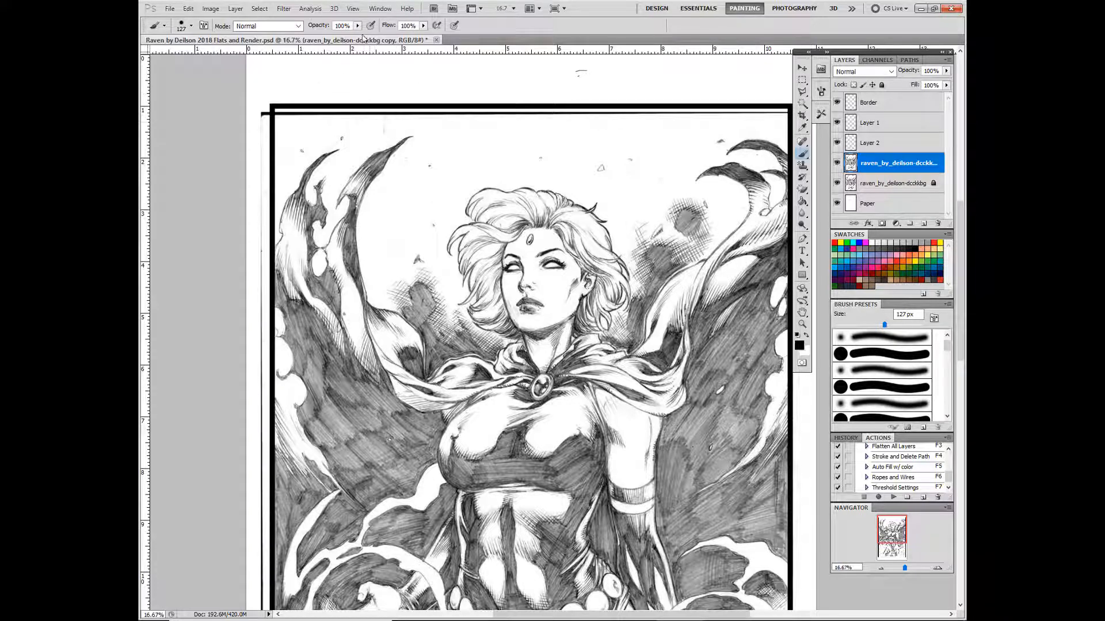
pyautogui.click(379, 9)
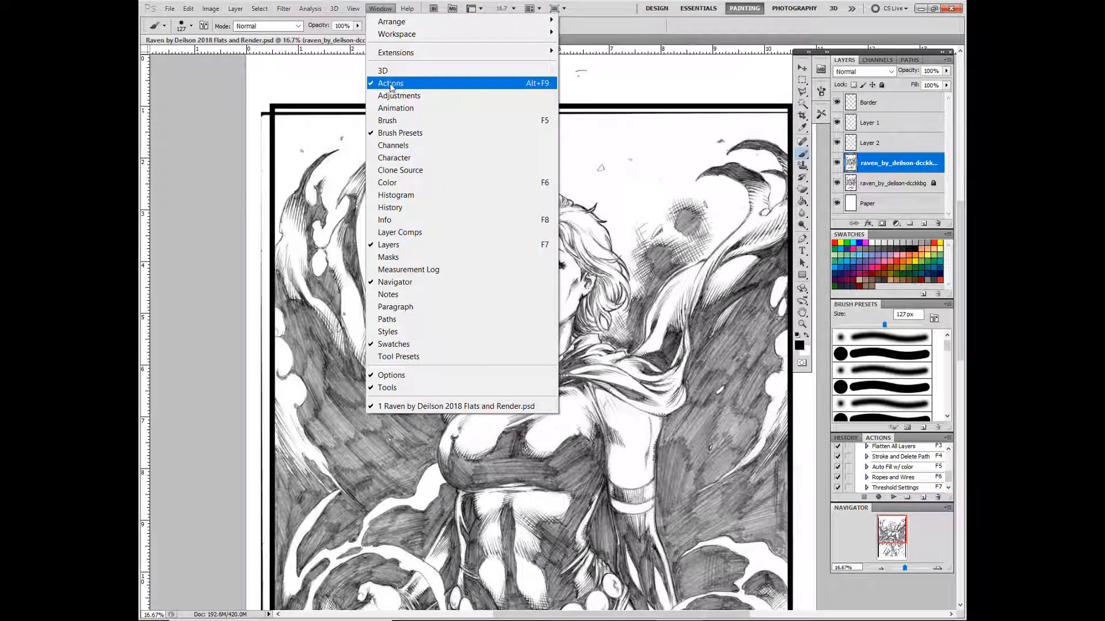
pyautogui.click(229, 159)
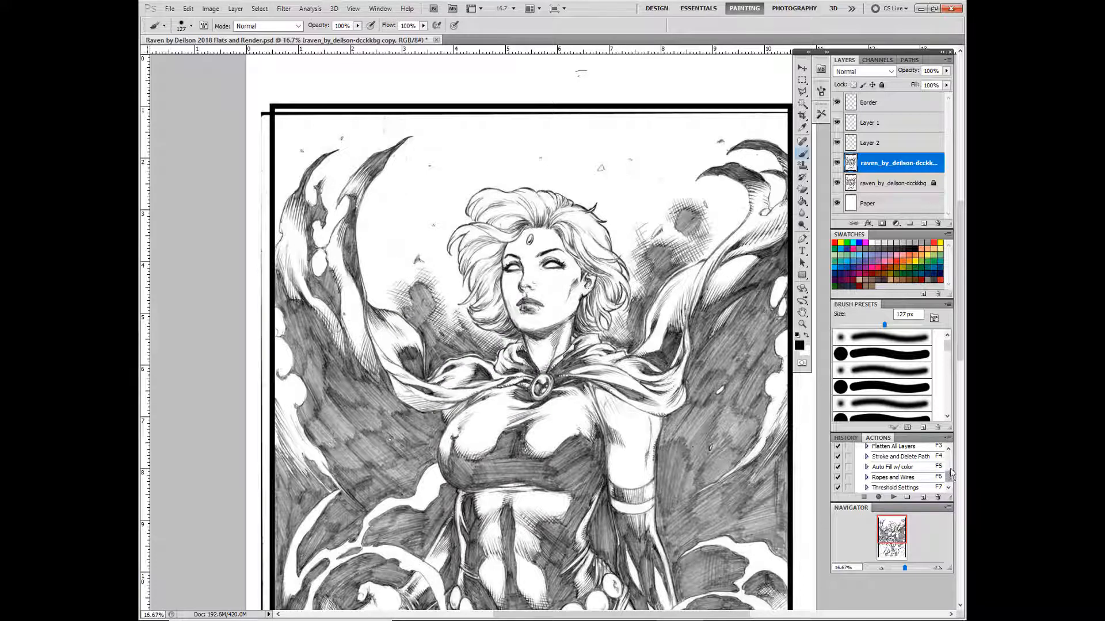
# Expand the 72ppi JPG action set and examine the commands recorded in its action
pyautogui.moveTo(951, 467)
pyautogui.mouseDown()
pyautogui.moveTo(949, 478)
pyautogui.moveTo(950, 455)
pyautogui.mouseUp()
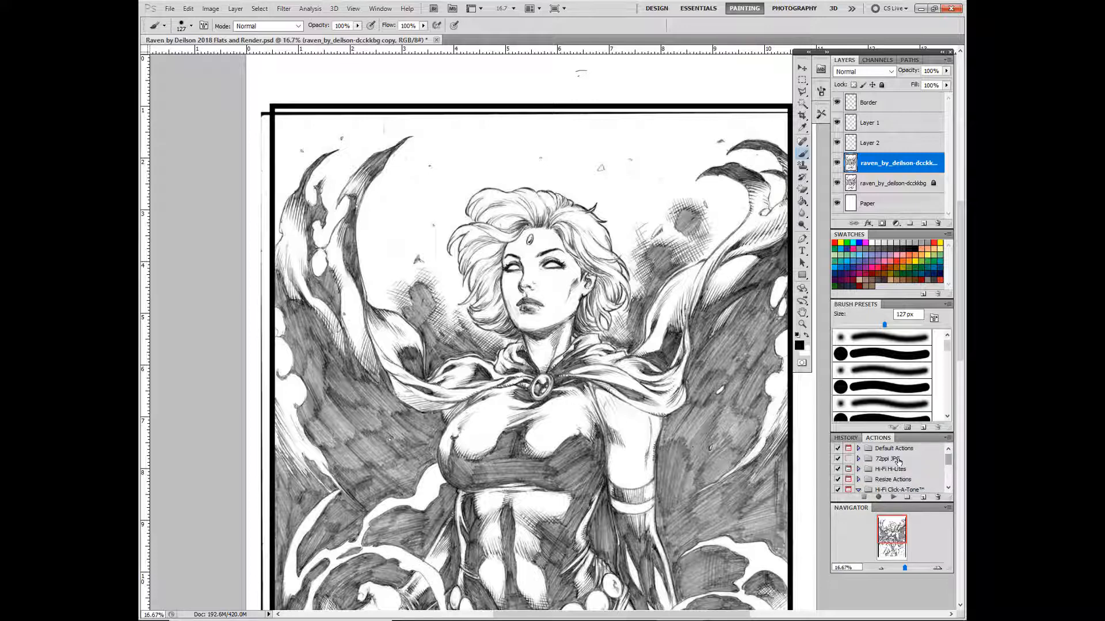
pyautogui.click(898, 459)
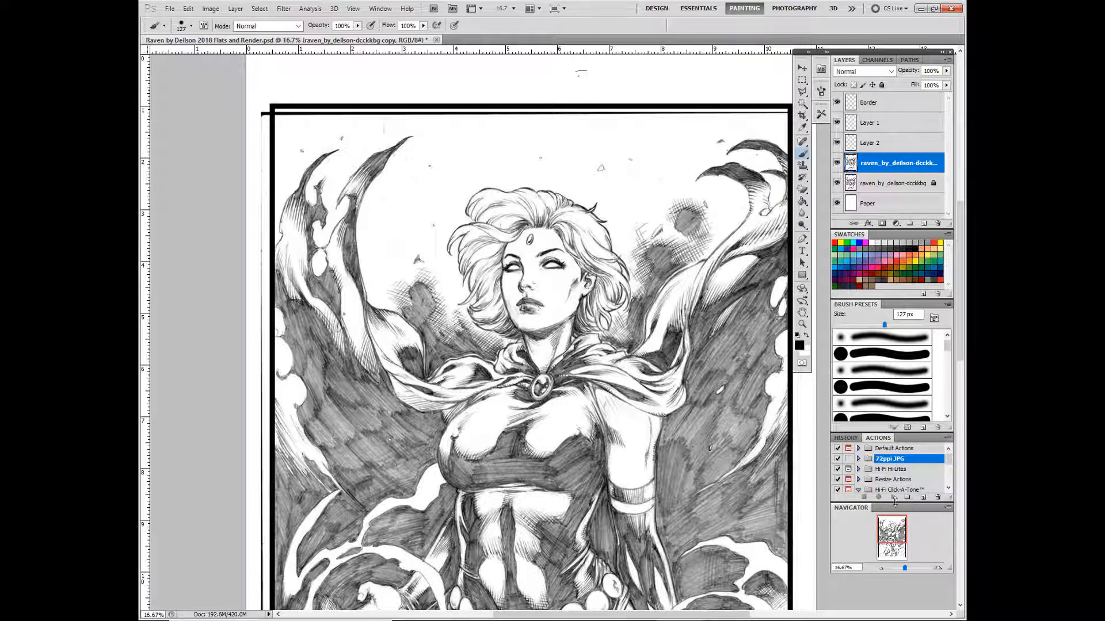
pyautogui.click(858, 458)
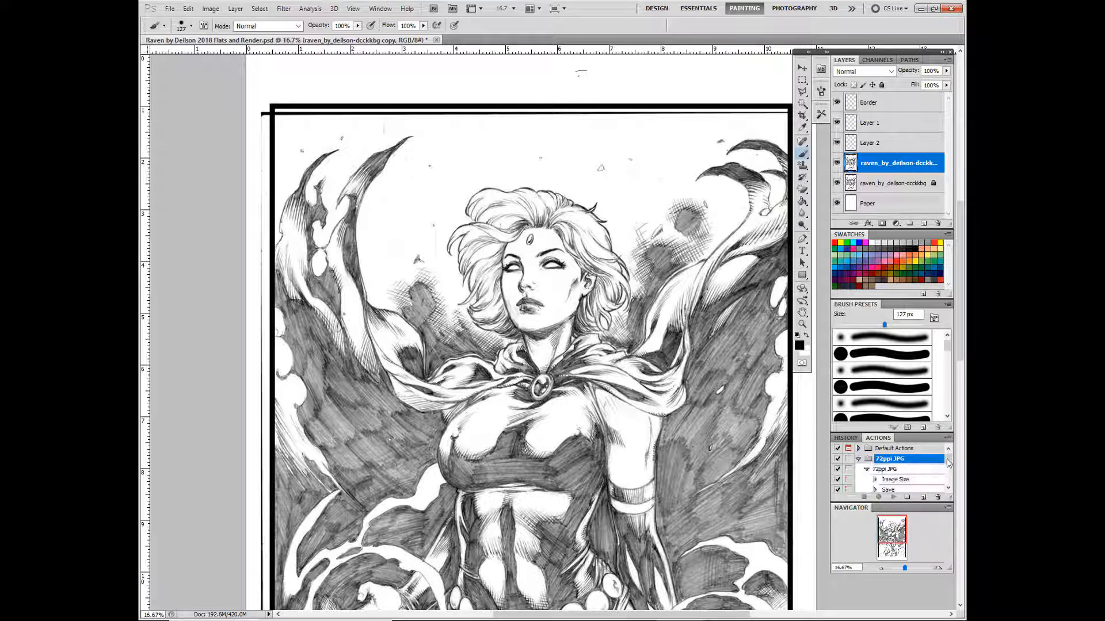
pyautogui.click(920, 470)
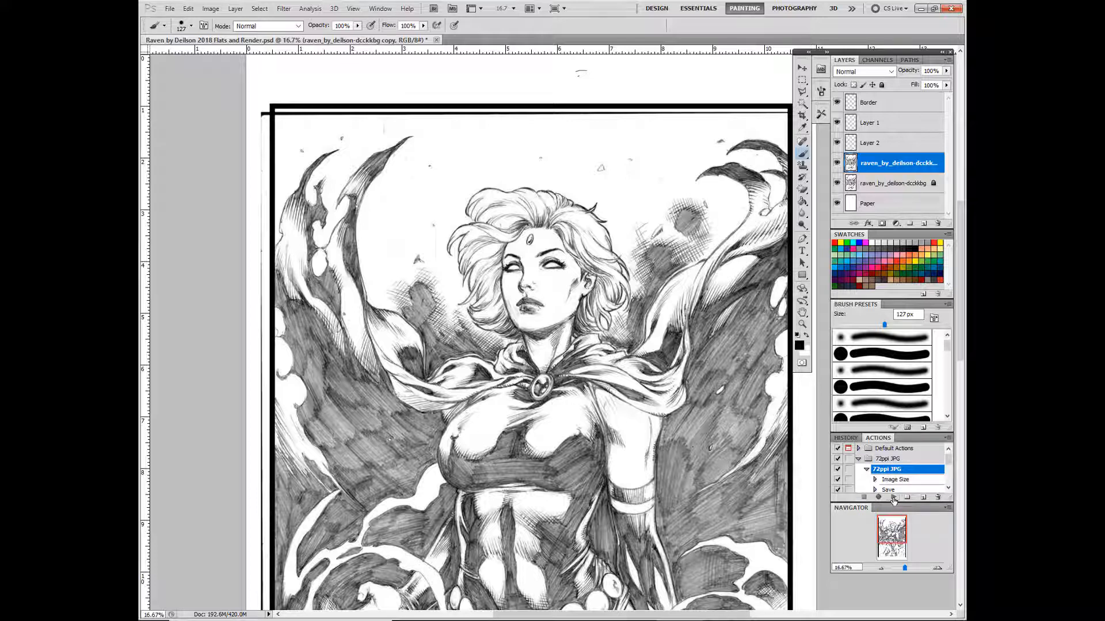
pyautogui.click(893, 498)
pyautogui.scroll(-1, 951, 466)
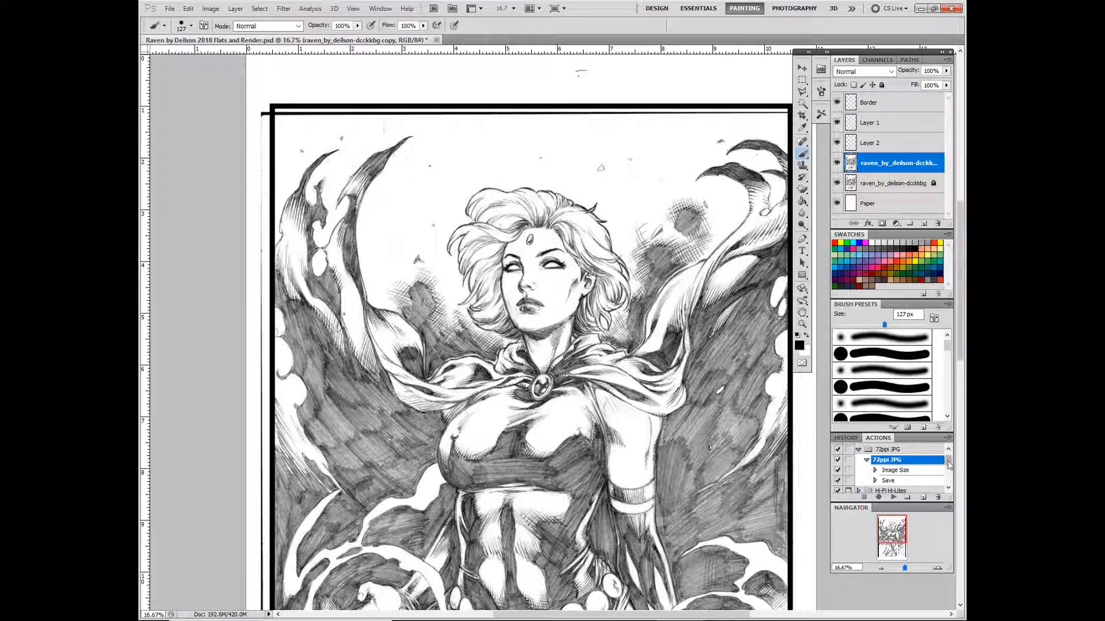
# Create an action named BL ADJ in the Custom Actions Ver 1 set, without a function key, and start recording it
pyautogui.moveTo(950, 466); pyautogui.dragTo(952, 477)
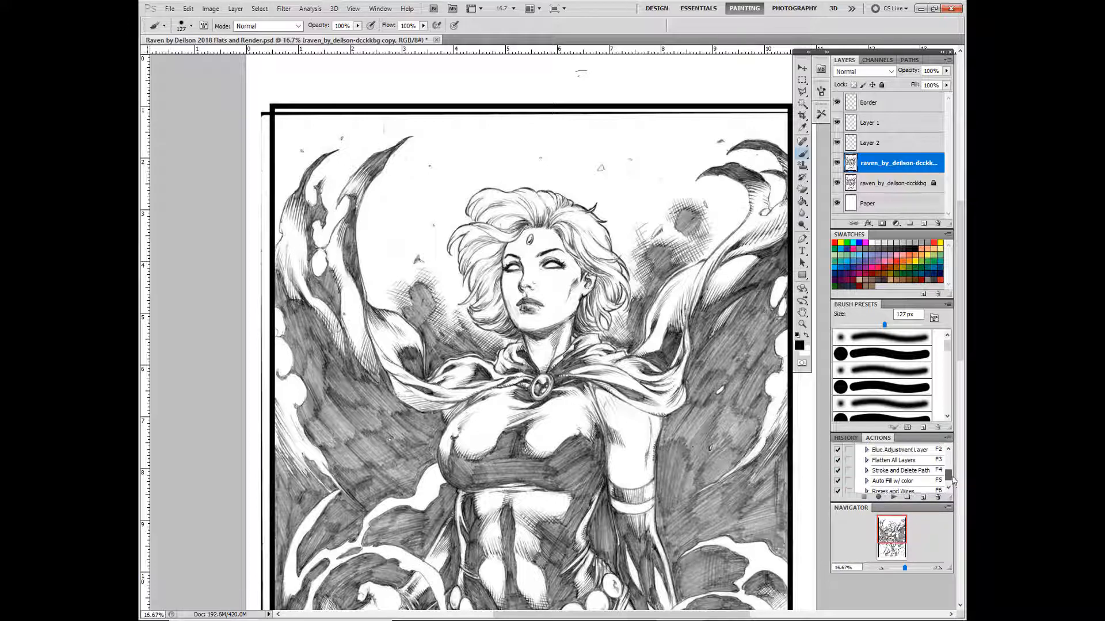
pyautogui.click(912, 452)
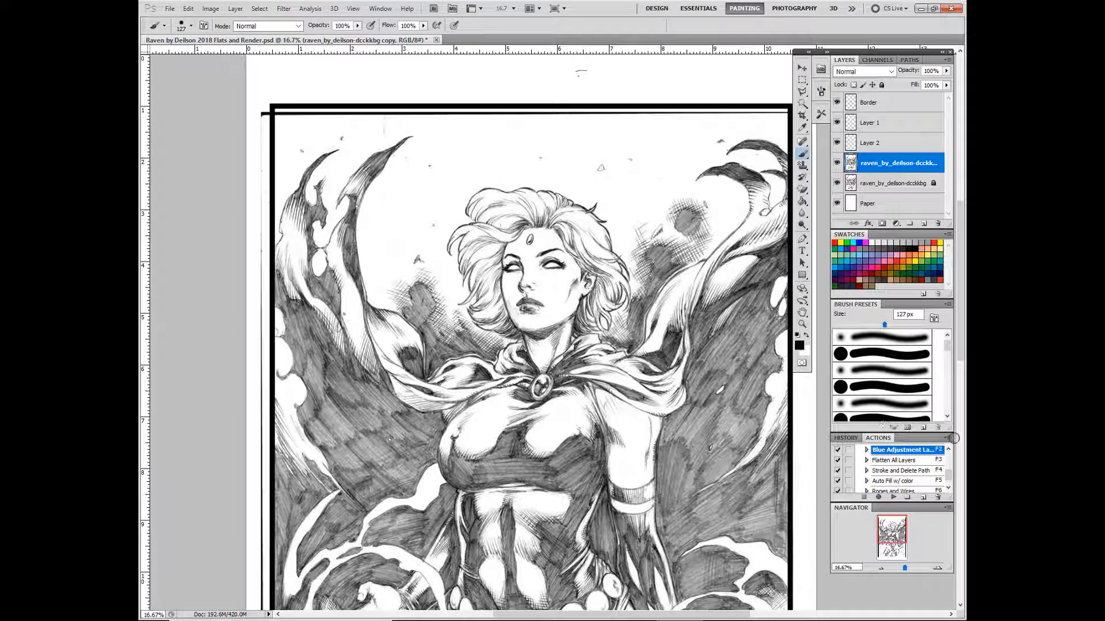
pyautogui.click(948, 441)
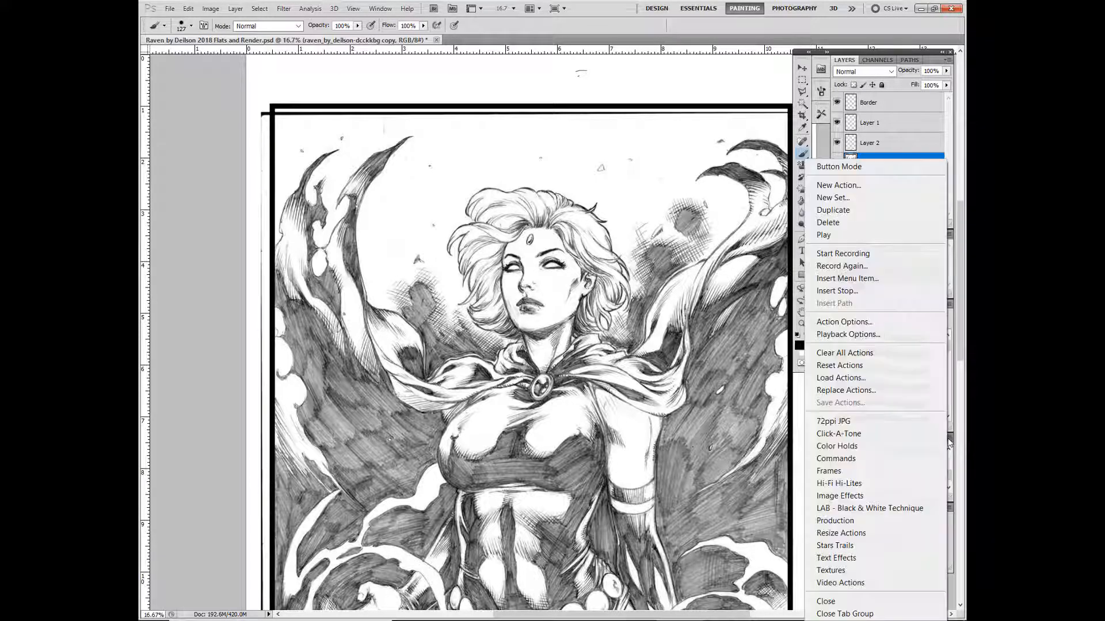
pyautogui.click(847, 185)
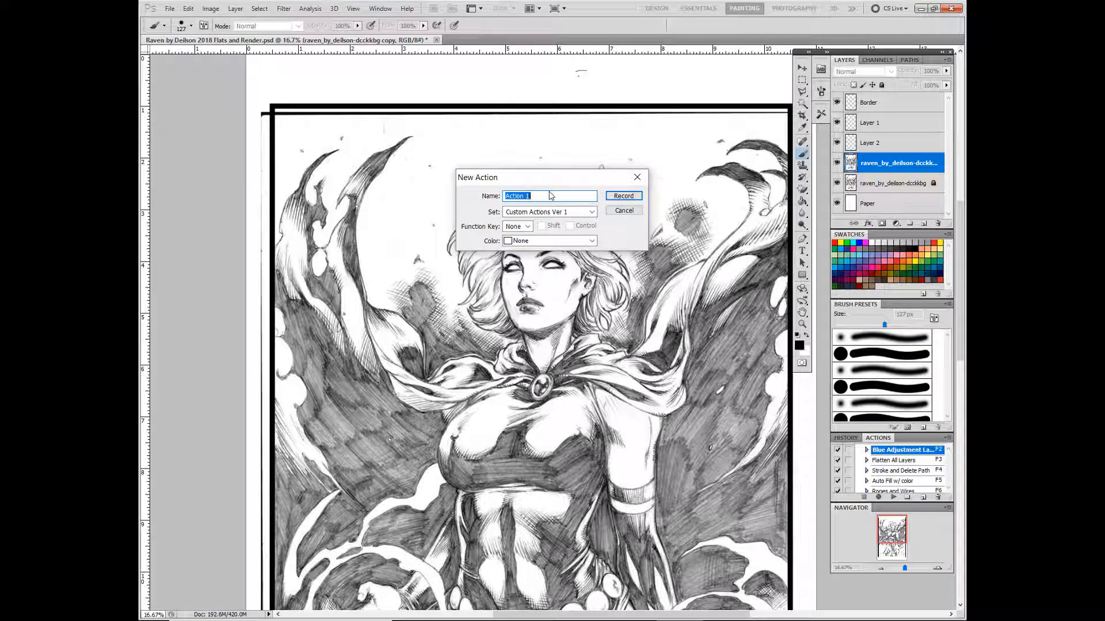
pyautogui.write('BL ADJ')
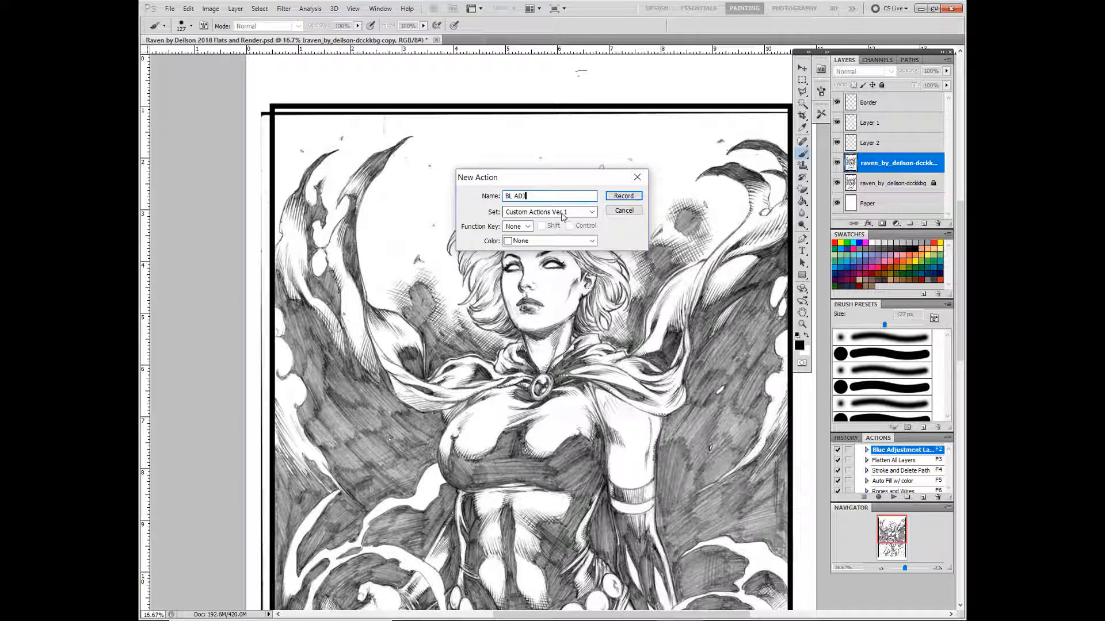
pyautogui.click(519, 226)
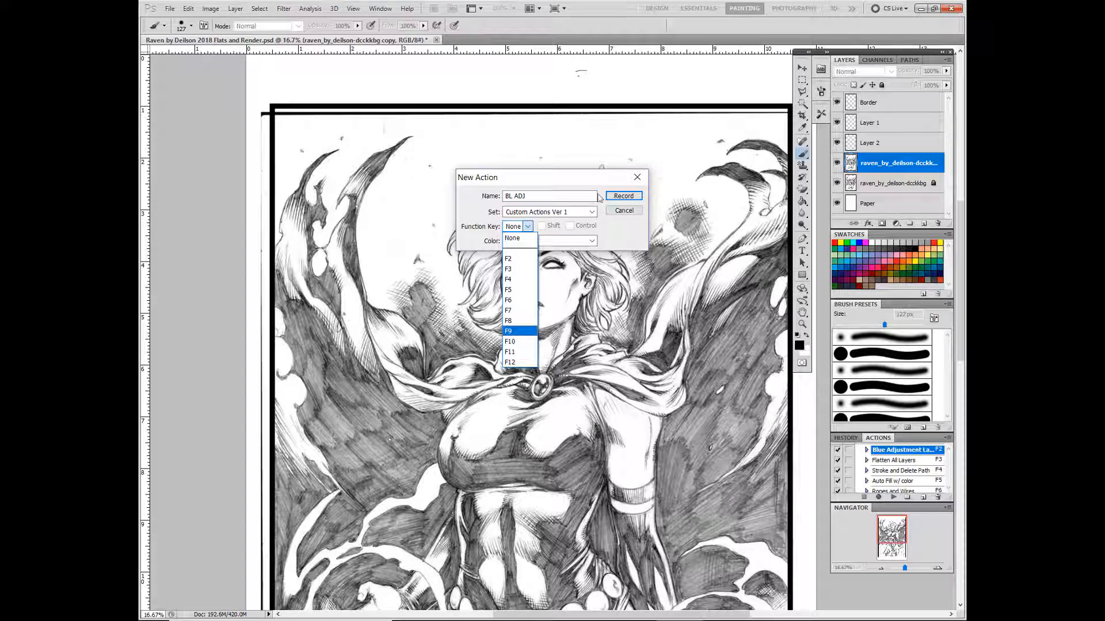
pyautogui.click(197, 273)
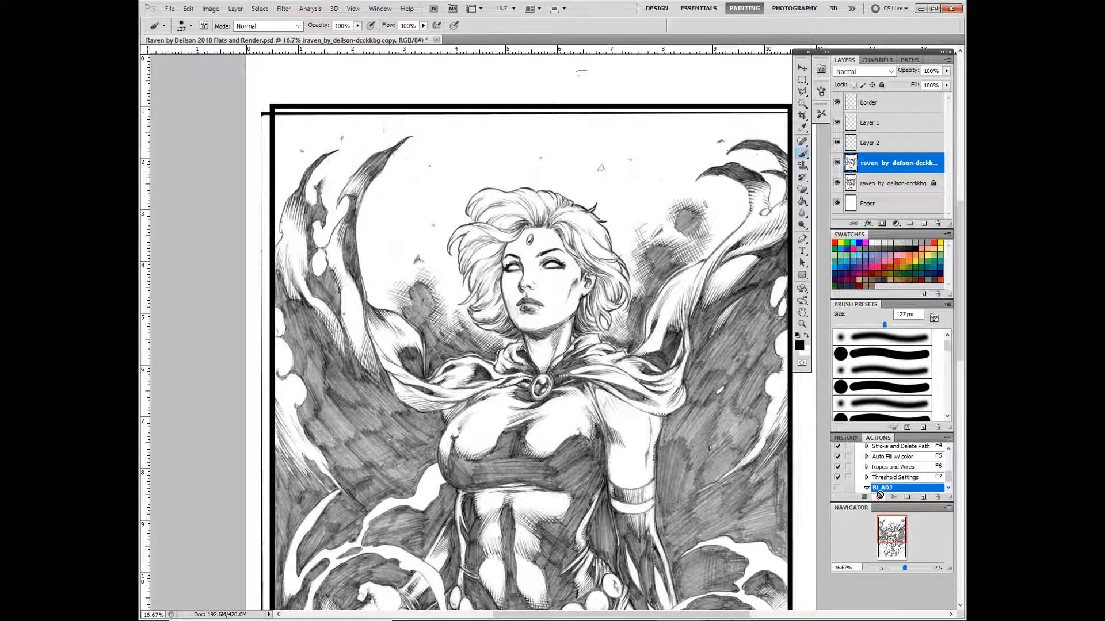
pyautogui.click(879, 498)
# Add a Hue/Saturation adjustment layer directly above the Raven copy and turn on Colorize
pyautogui.click(898, 224)
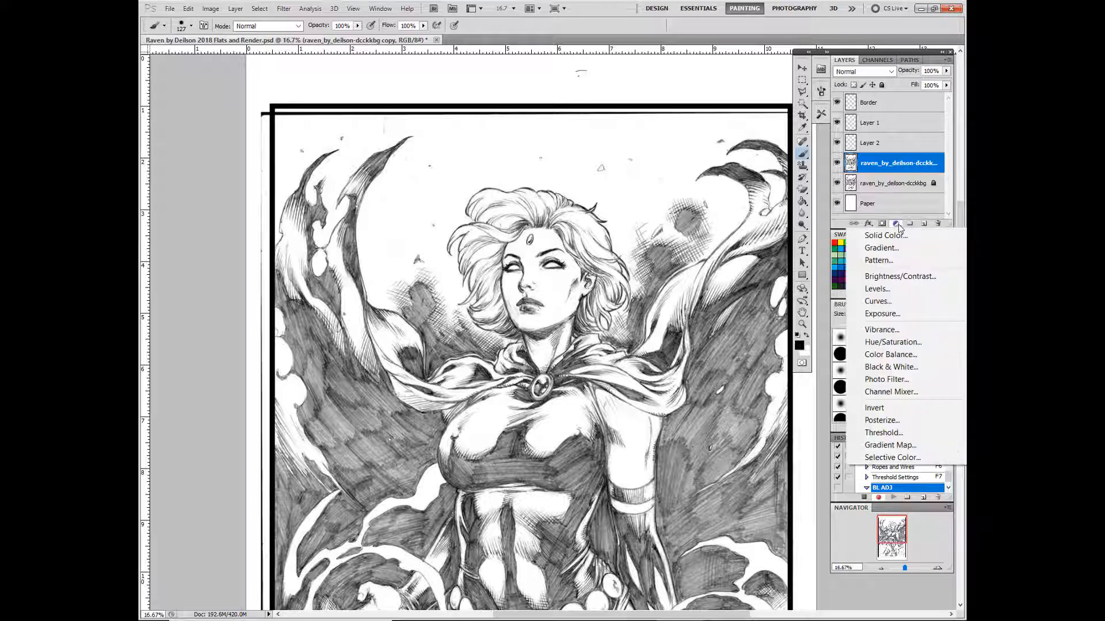
pyautogui.click(884, 345)
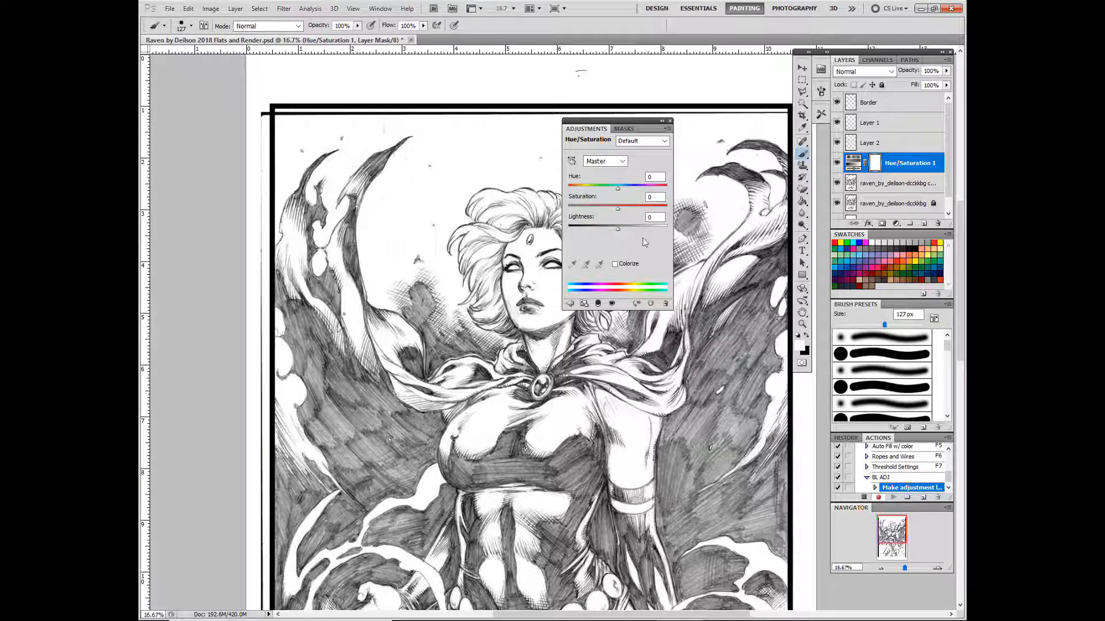
pyautogui.click(614, 264)
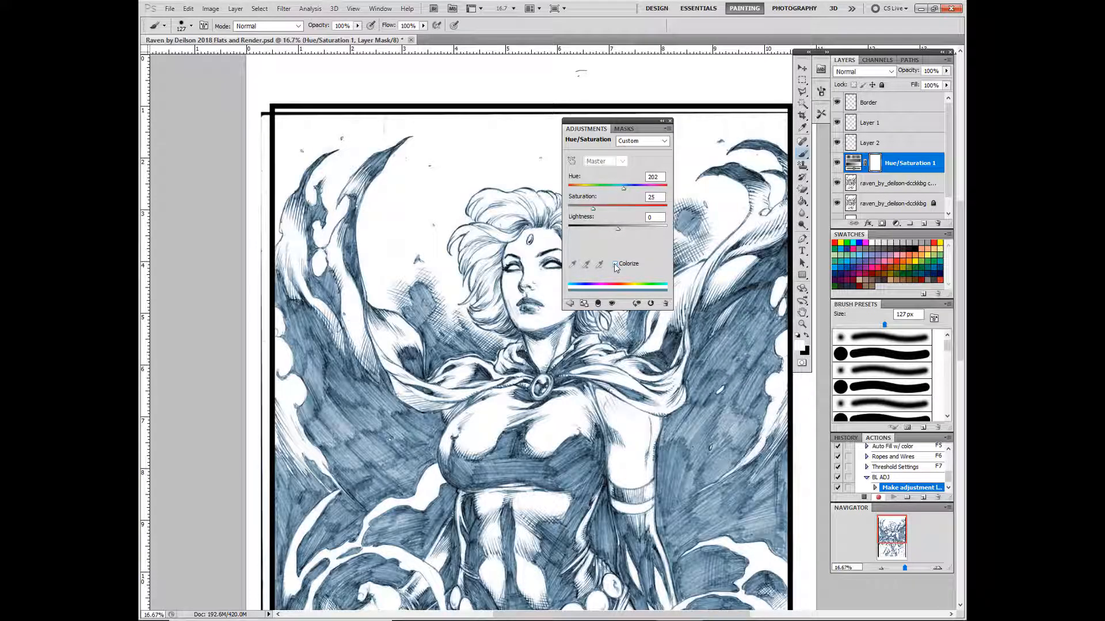
# Set the Hue/Saturation adjustment to hue 200, saturation 60 and lightness 75
pyautogui.click(654, 177)
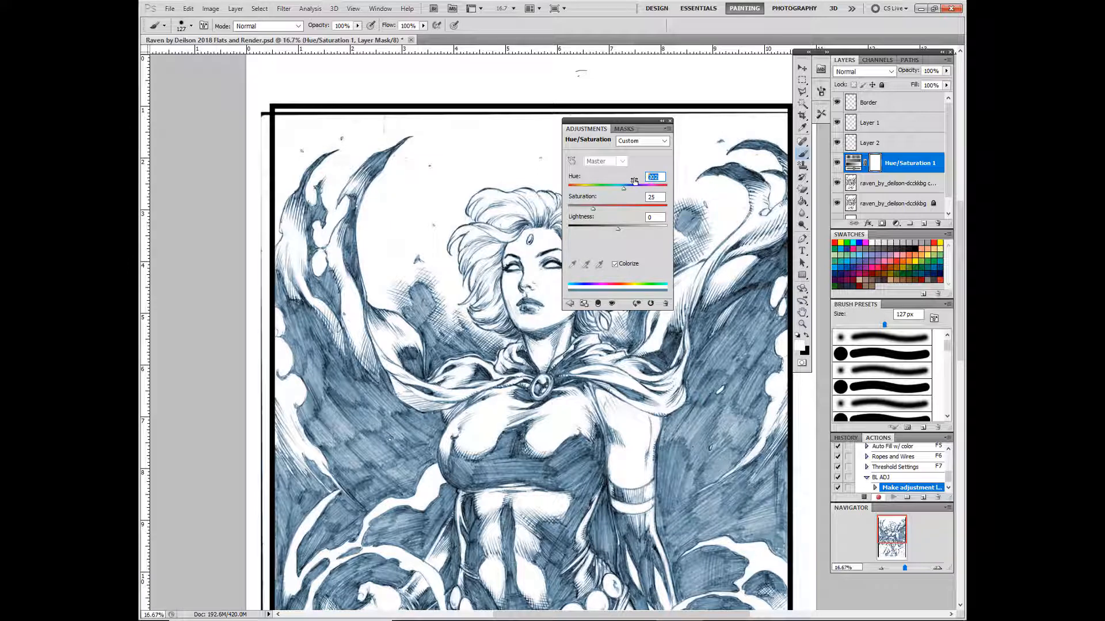
pyautogui.write('200')
pyautogui.press('Tab')
pyautogui.write('60')
pyautogui.press('Tab')
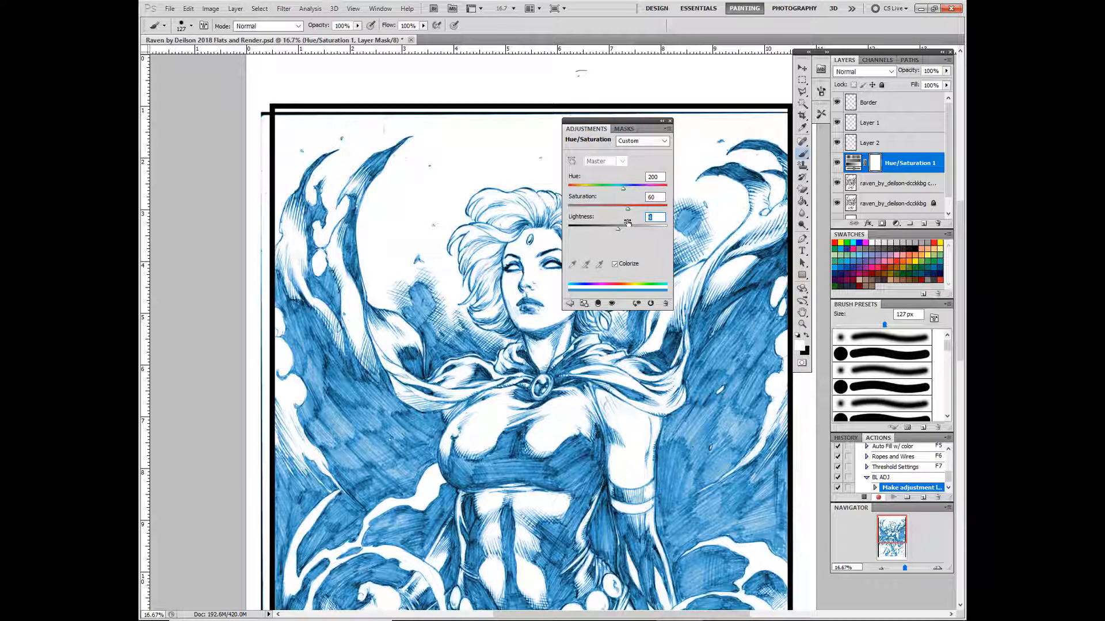
pyautogui.write('75')
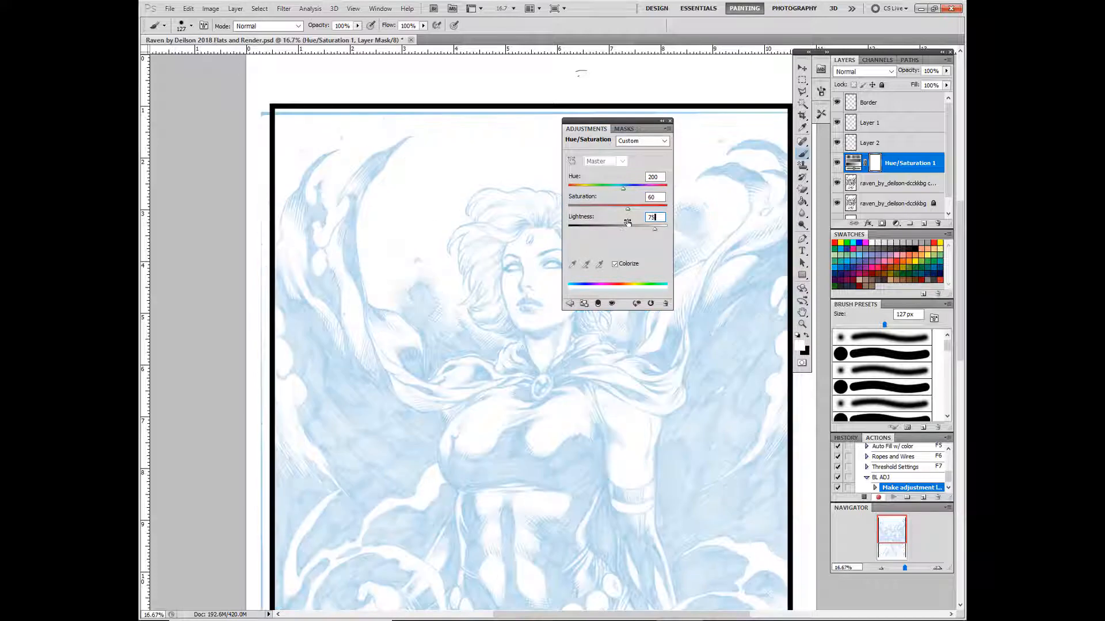
# Stop recording the BL ADJ action, collapse its recorded commands and select the action
pyautogui.click(670, 121)
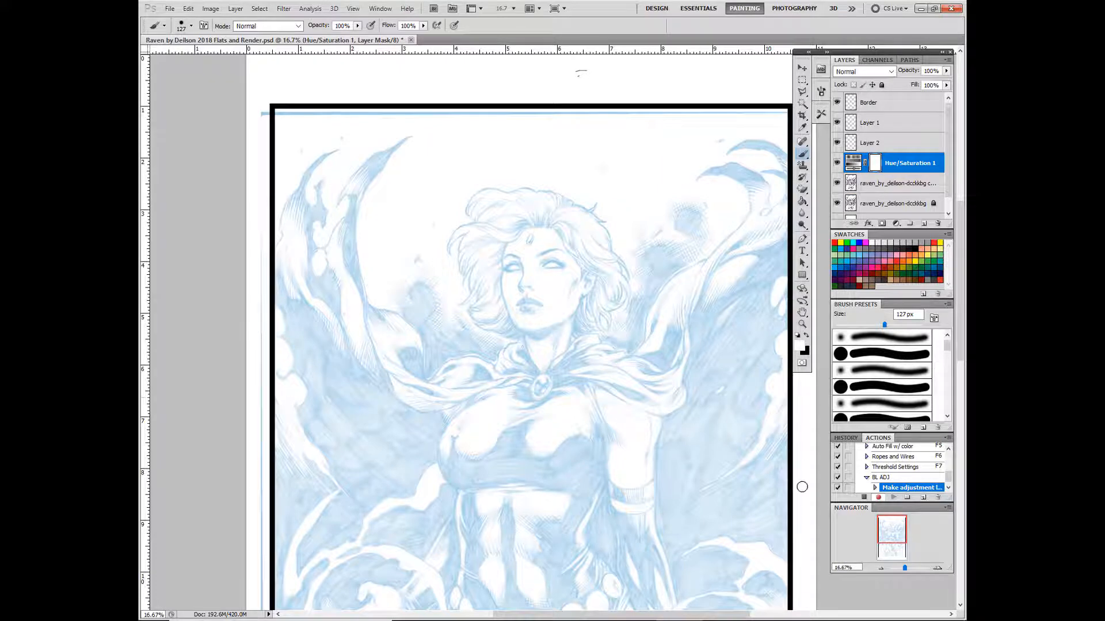
pyautogui.click(864, 499)
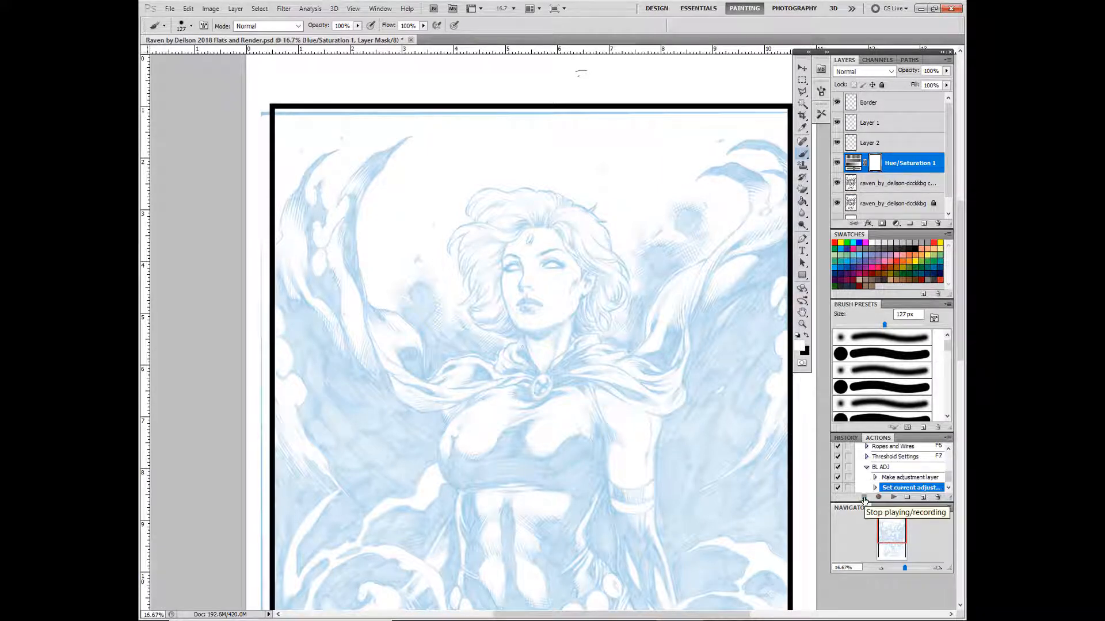
pyautogui.click(867, 467)
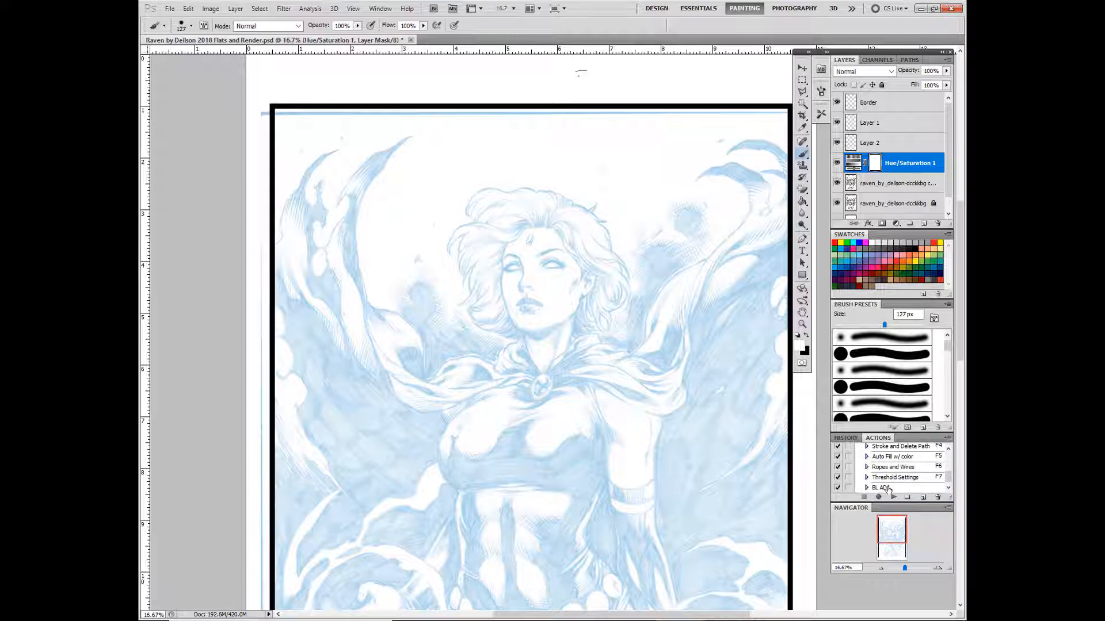
pyautogui.click(885, 489)
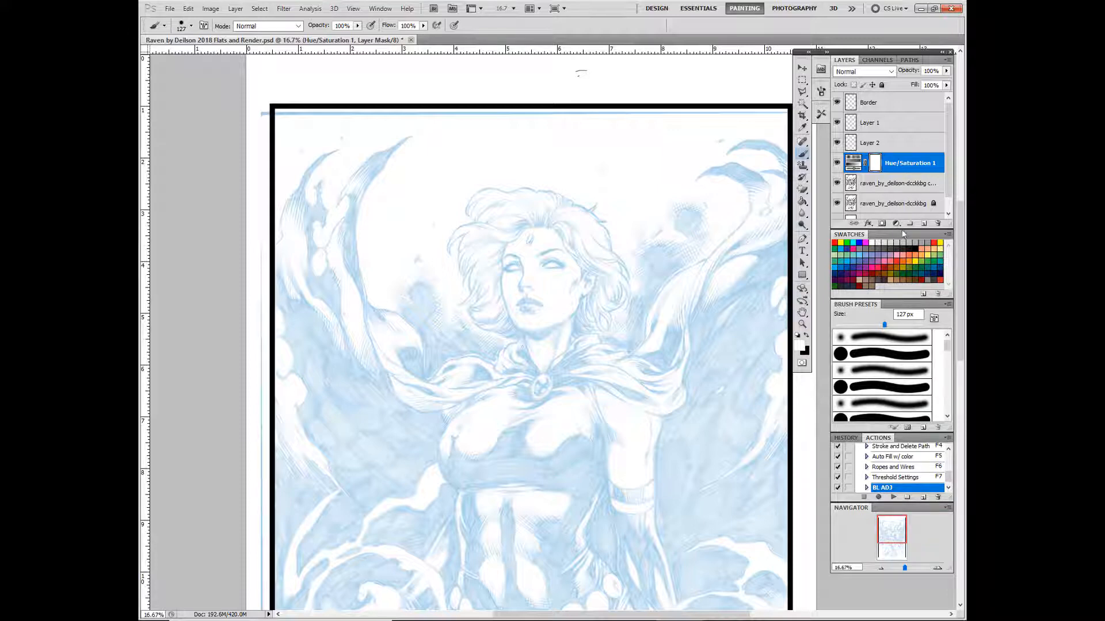
# Delete the Hue/Saturation adjustment layer and recreate it above the Raven copy by playing the BL ADJ action
pyautogui.moveTo(918, 166); pyautogui.dragTo(938, 223)
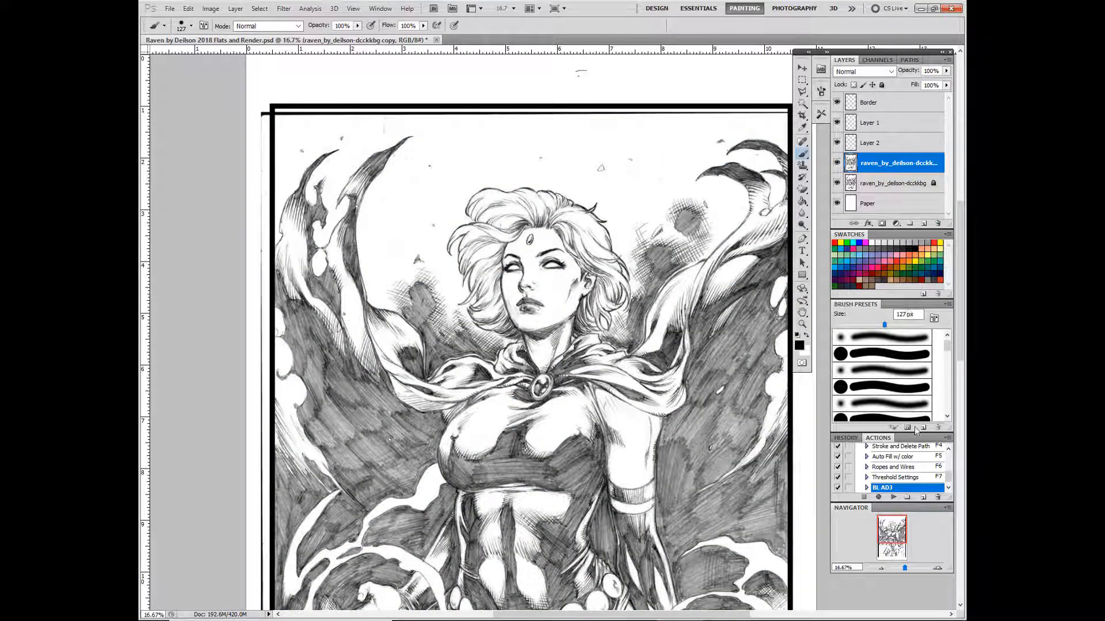
pyautogui.click(904, 466)
pyautogui.click(892, 489)
pyautogui.click(893, 497)
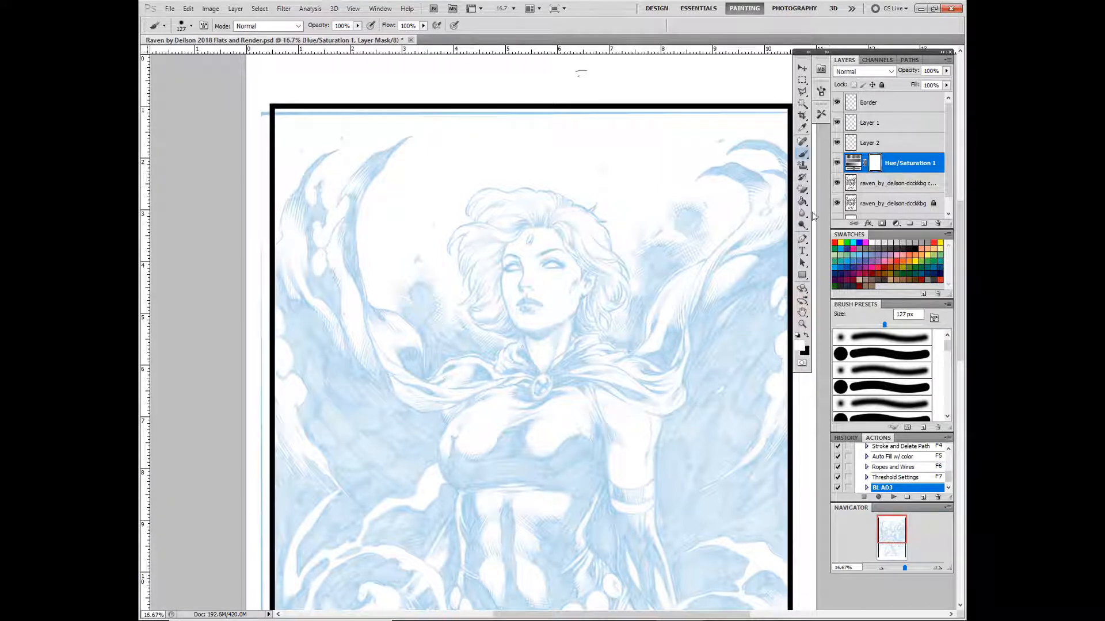
# Try a lightness of 49 on the Hue/Saturation adjustment and set it back to 75
pyautogui.doubleClick(855, 164)
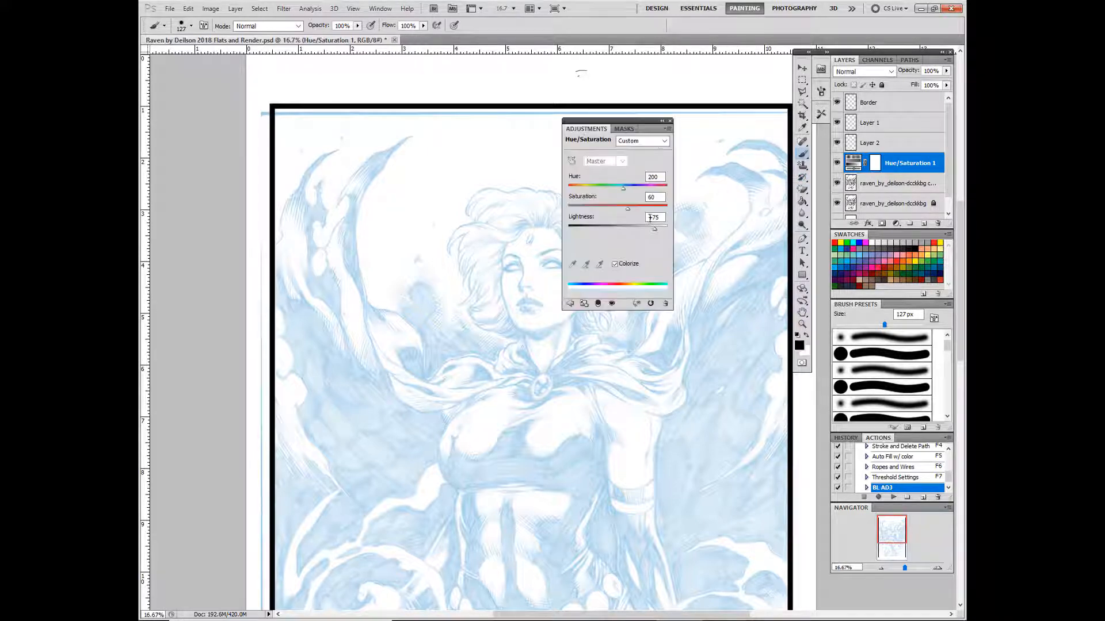
pyautogui.moveTo(654, 229)
pyautogui.mouseDown()
pyautogui.moveTo(605, 229)
pyautogui.moveTo(642, 228)
pyautogui.mouseUp()
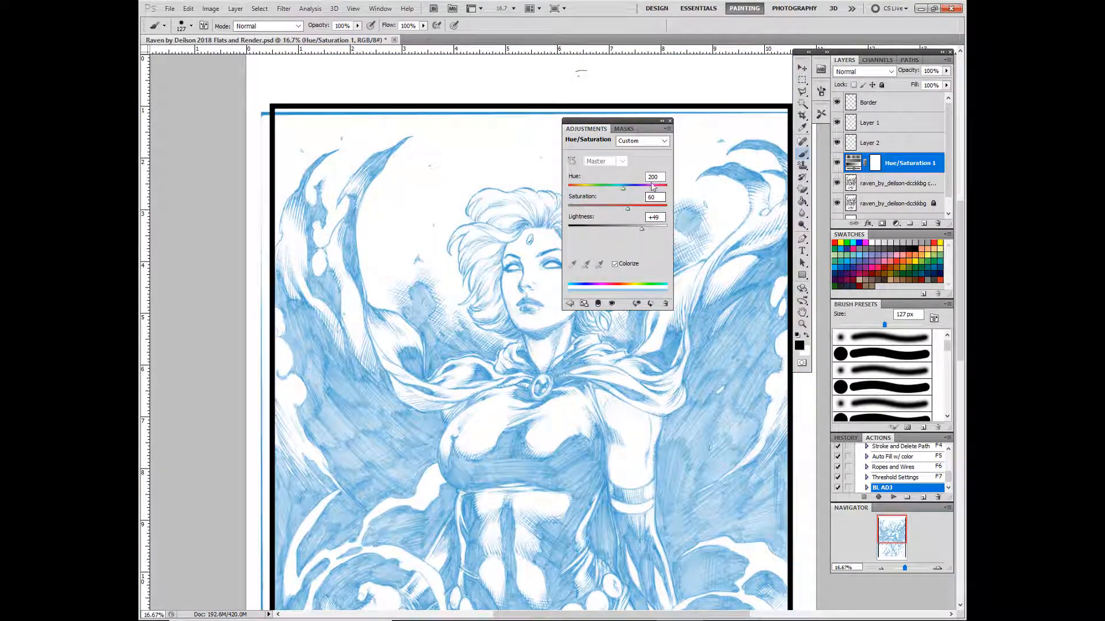
pyautogui.click(655, 217)
pyautogui.write('75')
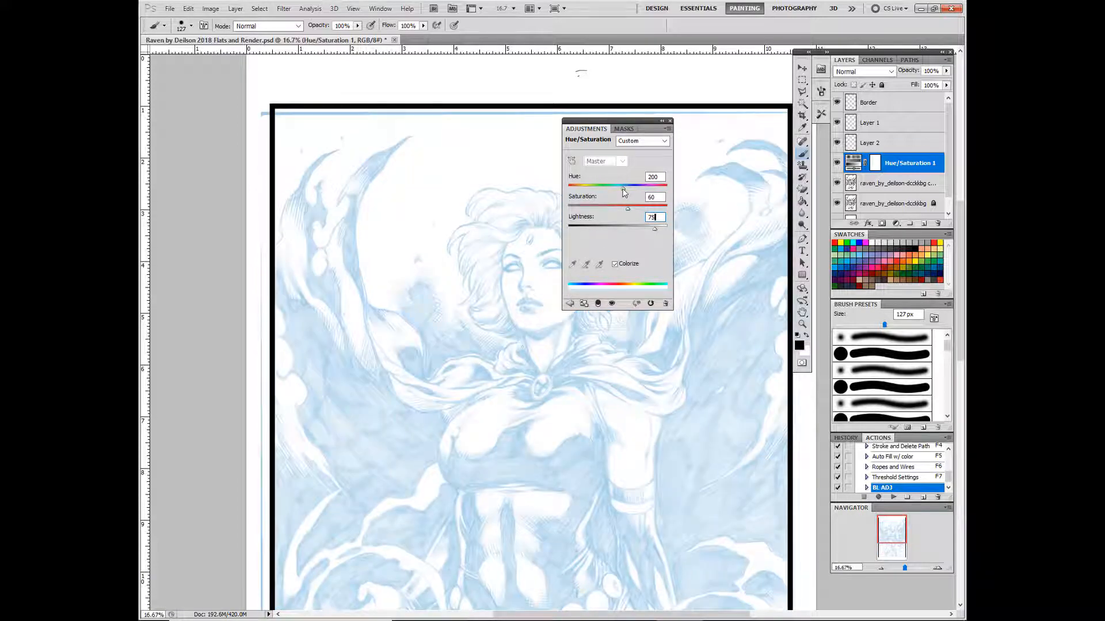
# Try a hue of 0 on the Hue/Saturation adjustment and set it back to 200
pyautogui.moveTo(623, 190); pyautogui.dragTo(565, 194)
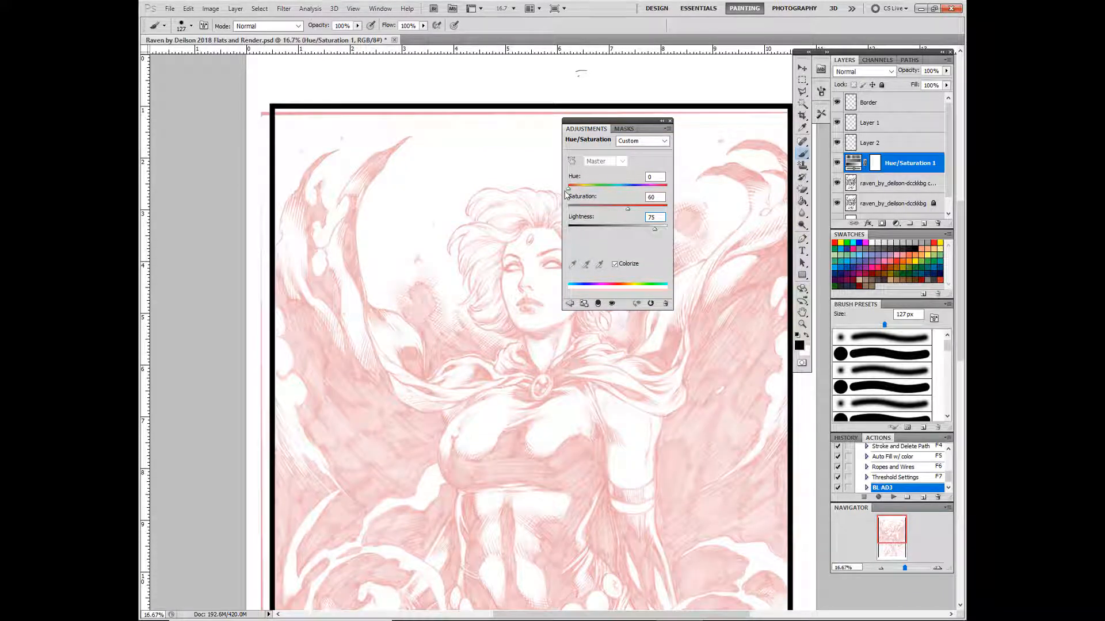
pyautogui.moveTo(566, 194); pyautogui.dragTo(626, 185)
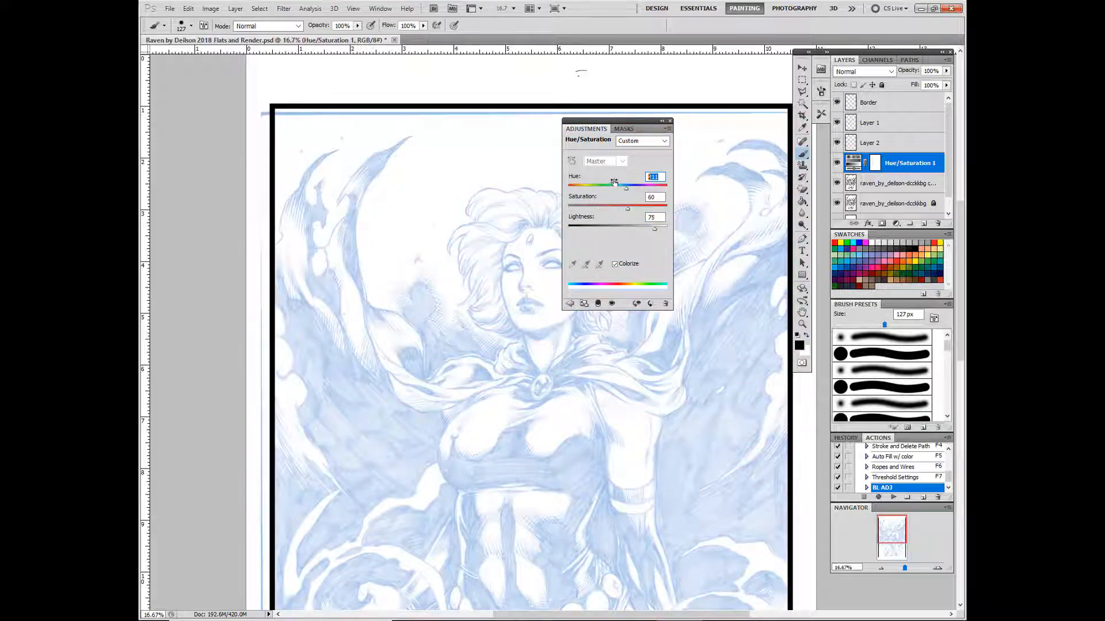
pyautogui.write('200')
pyautogui.click(669, 121)
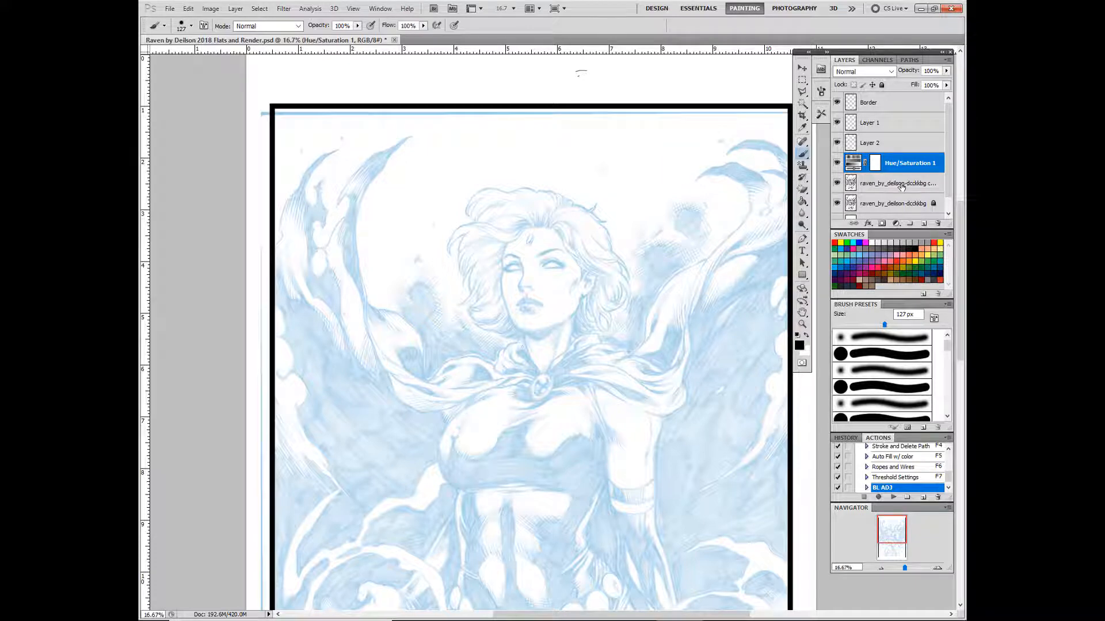
# Try the Raven copy above Layer 2, return it beneath the Hue/Saturation adjustment and toggle that adjustment off and on
pyautogui.moveTo(901, 186); pyautogui.dragTo(900, 141)
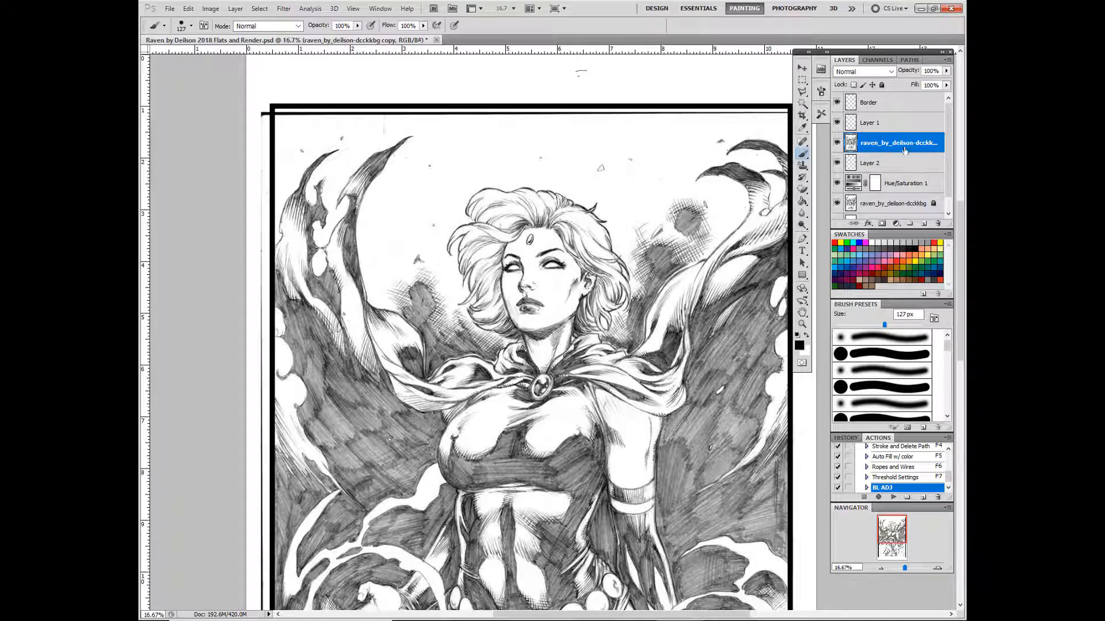
pyautogui.moveTo(907, 147); pyautogui.dragTo(905, 190)
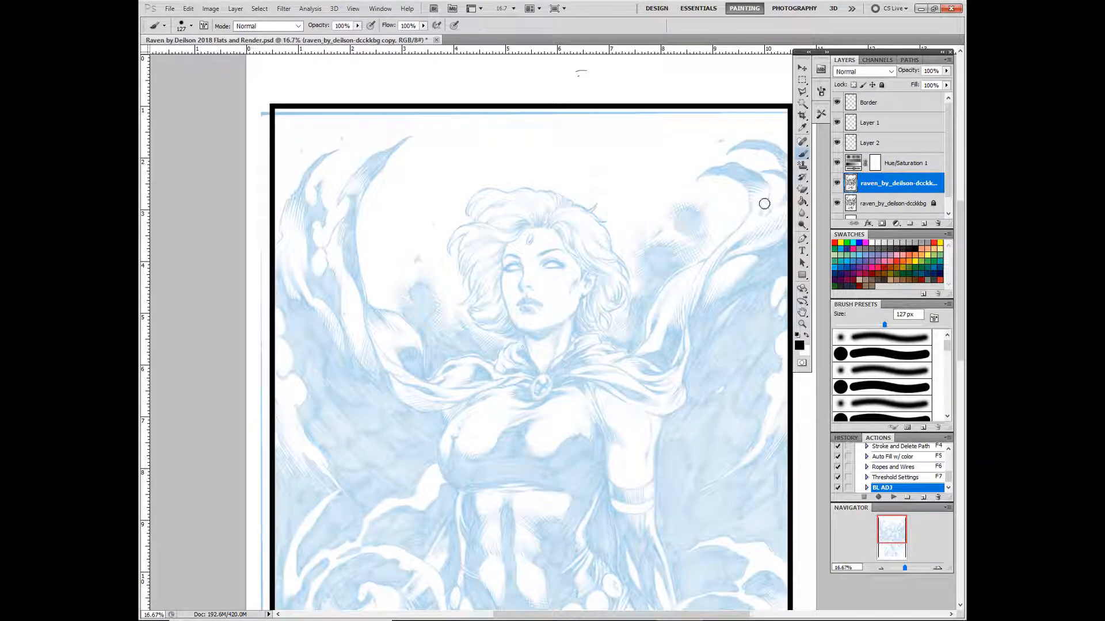
pyautogui.click(837, 164)
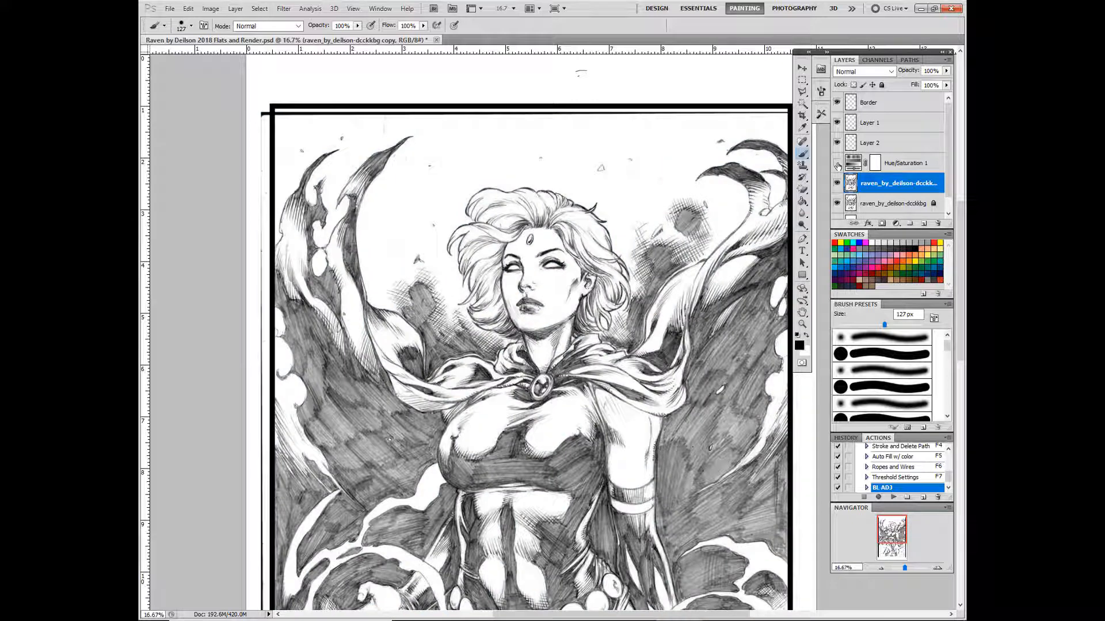
pyautogui.click(837, 164)
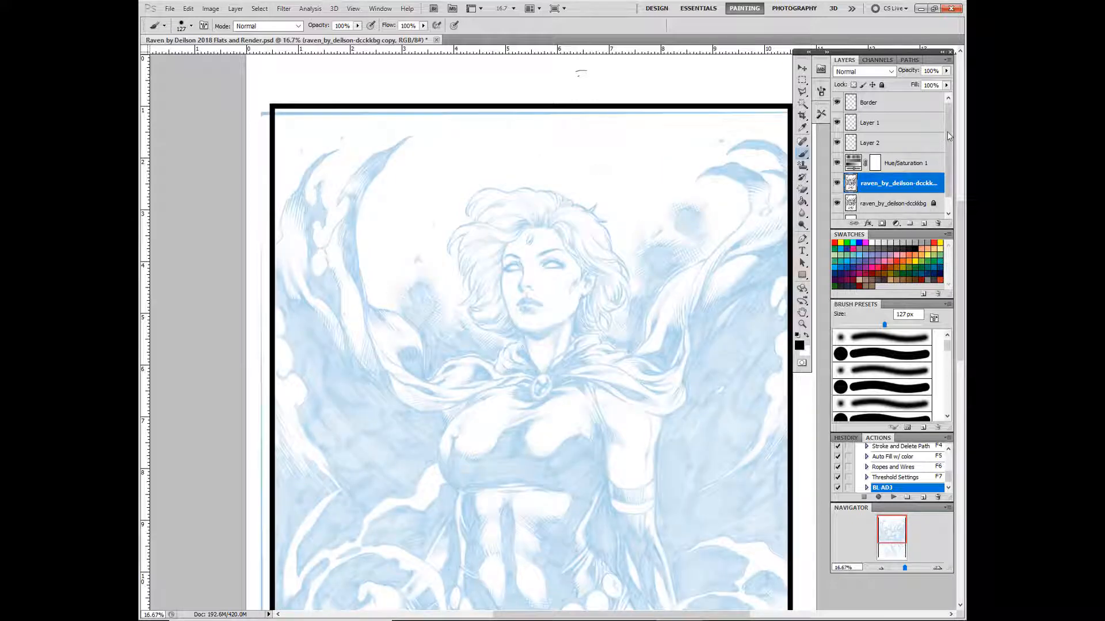
# Delete the Raven copy layer and unlock the original Raven layer
pyautogui.moveTo(948, 138); pyautogui.dragTo(951, 174)
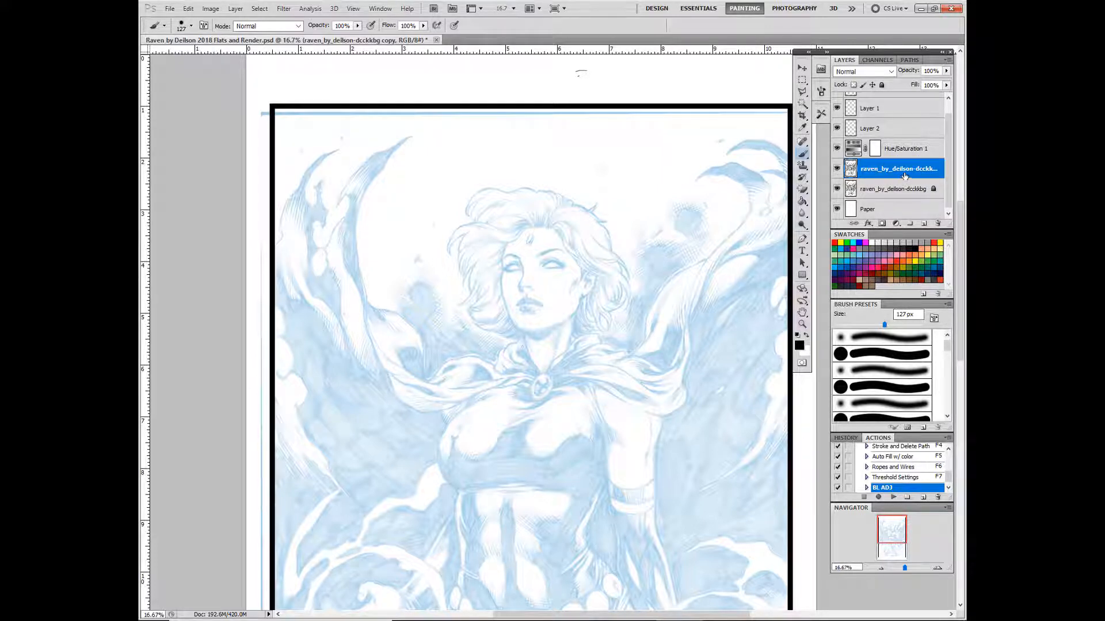
pyautogui.moveTo(904, 176); pyautogui.dragTo(932, 291)
pyautogui.click(836, 149)
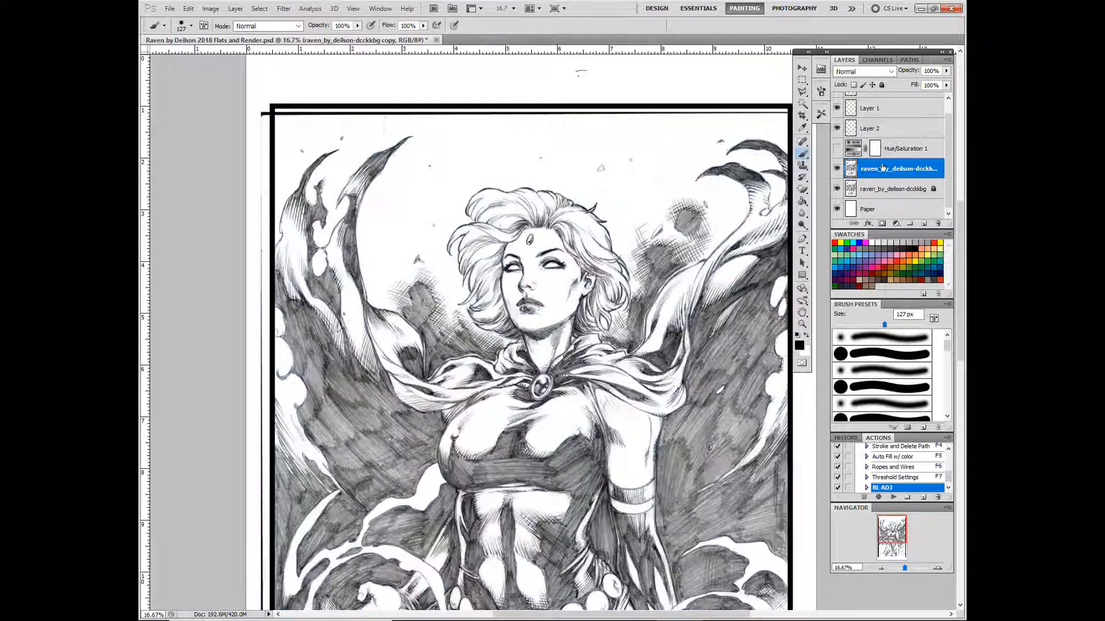
pyautogui.moveTo(913, 170); pyautogui.dragTo(938, 223)
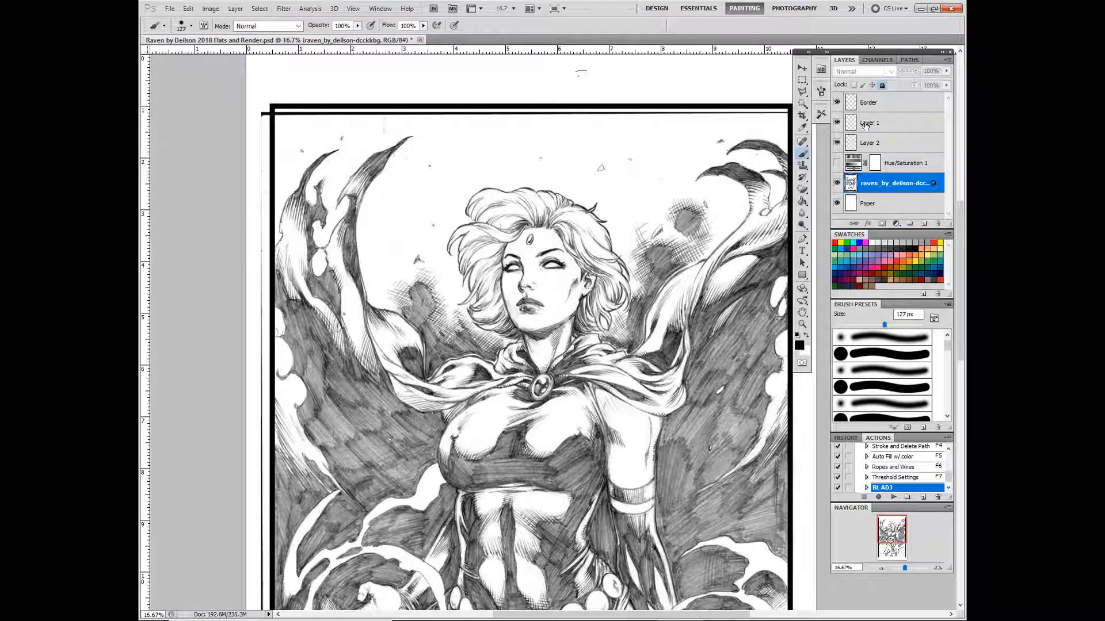
pyautogui.click(882, 85)
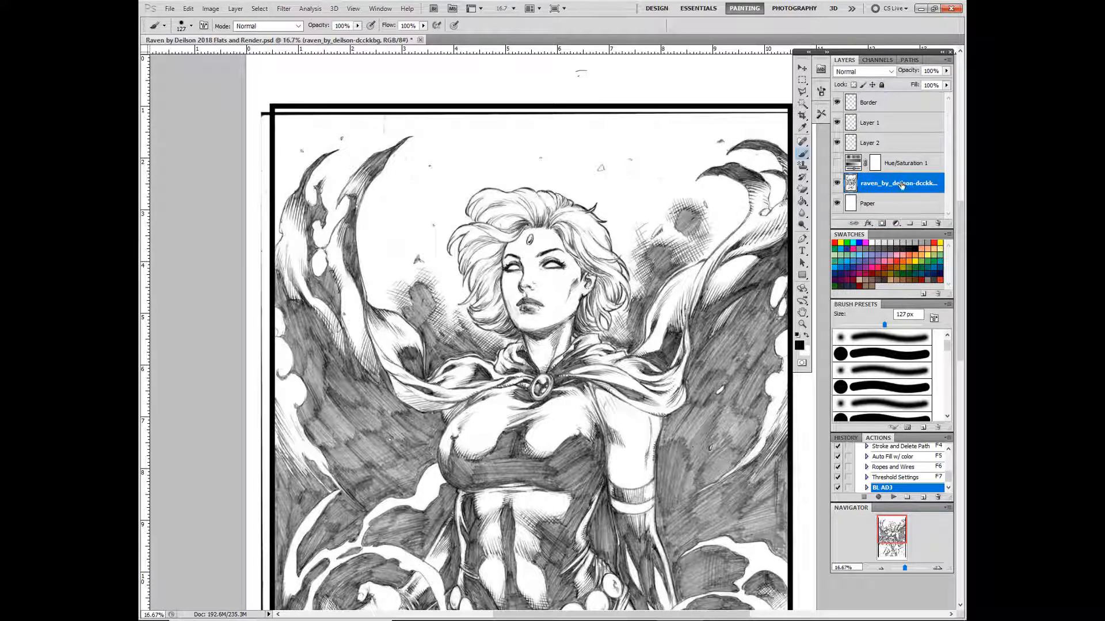
# Toggle the Hue/Saturation adjustment repeatedly to compare the blue pencils with the original pencils, leaving the adjustment on
pyautogui.click(837, 163)
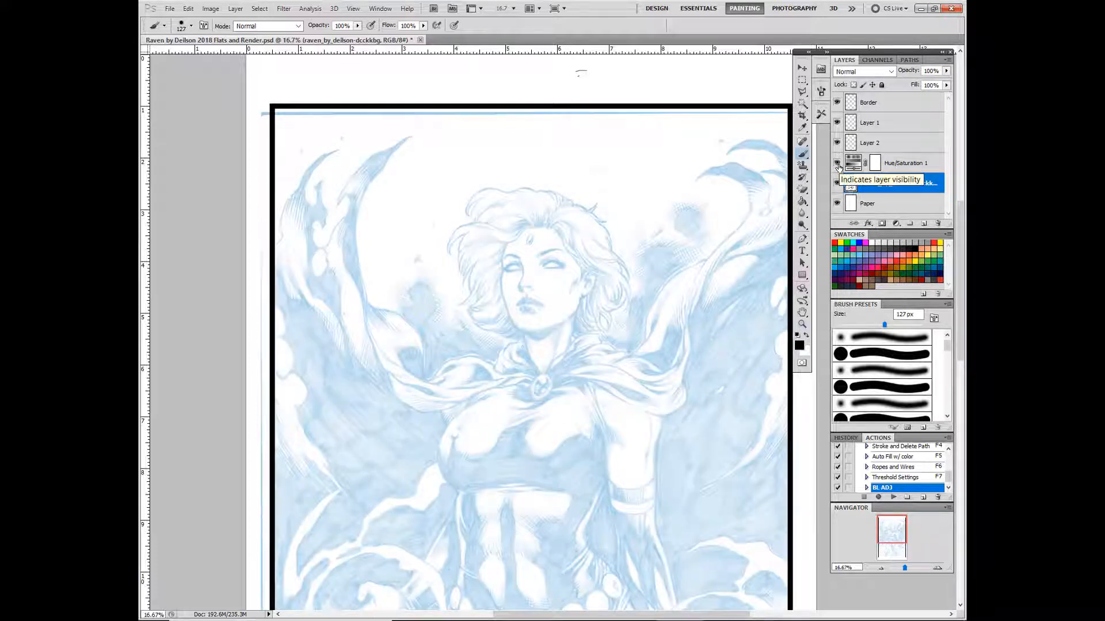
pyautogui.click(838, 163)
pyautogui.click(837, 164)
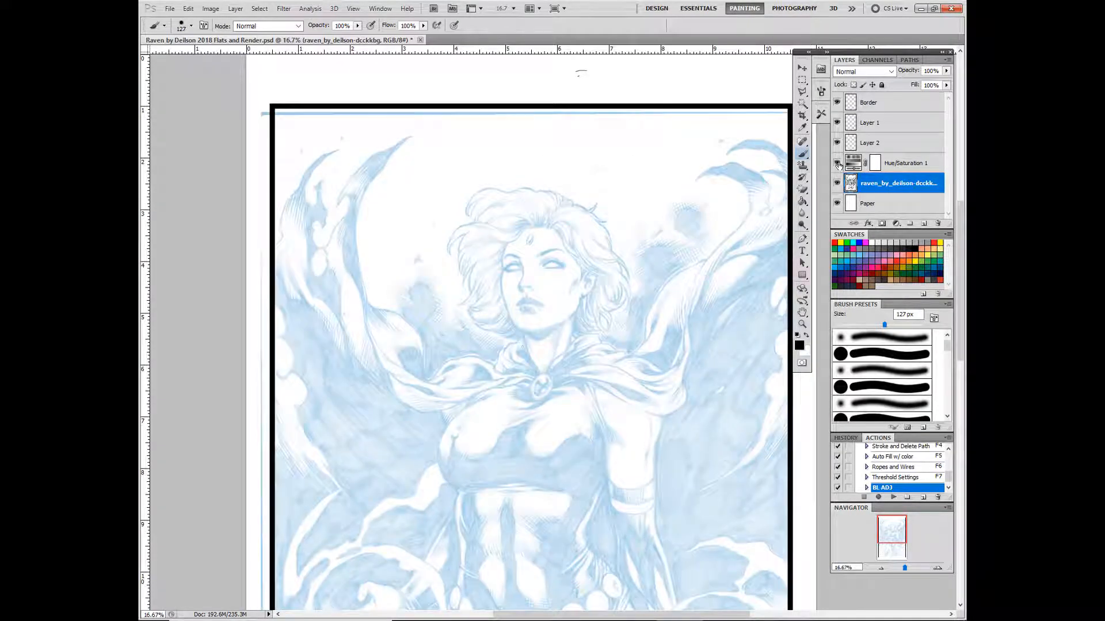
pyautogui.click(837, 164)
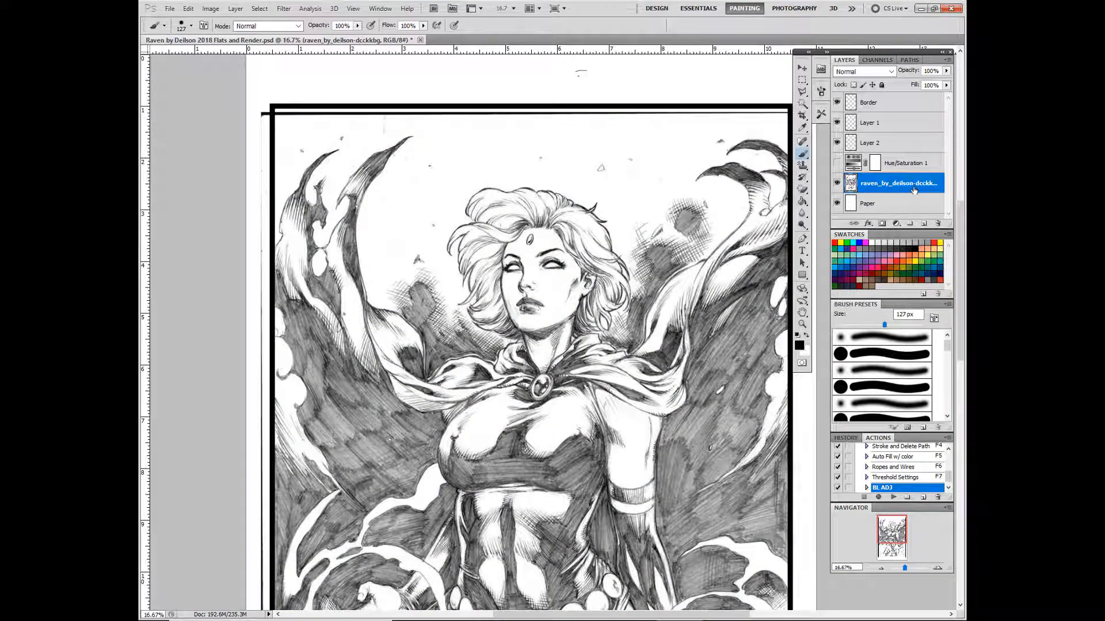
pyautogui.click(837, 164)
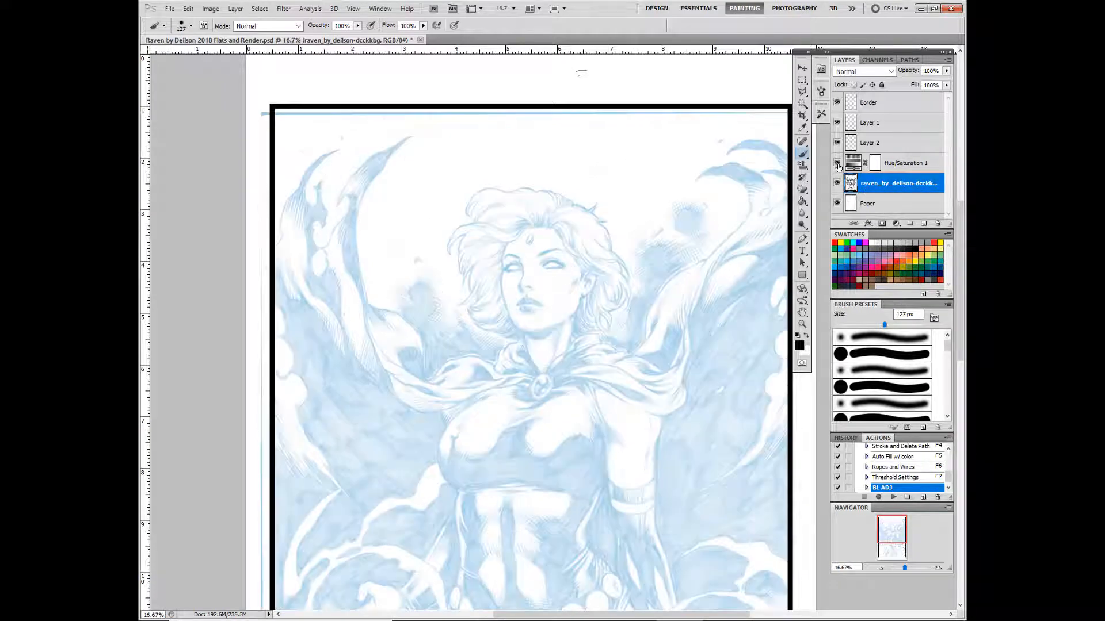
pyautogui.click(837, 164)
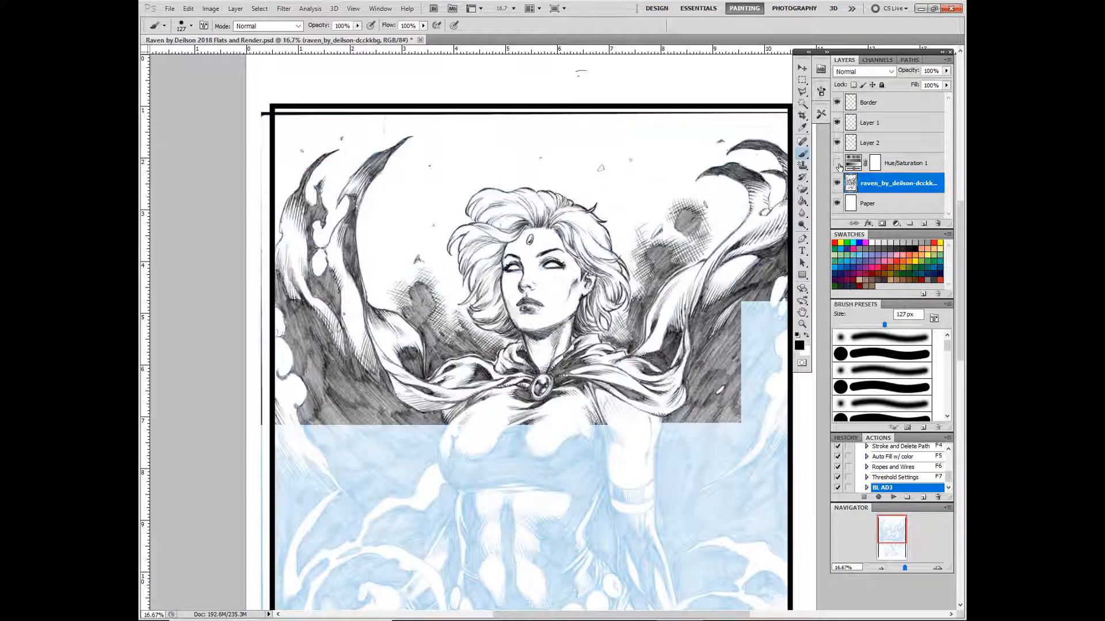
pyautogui.click(837, 164)
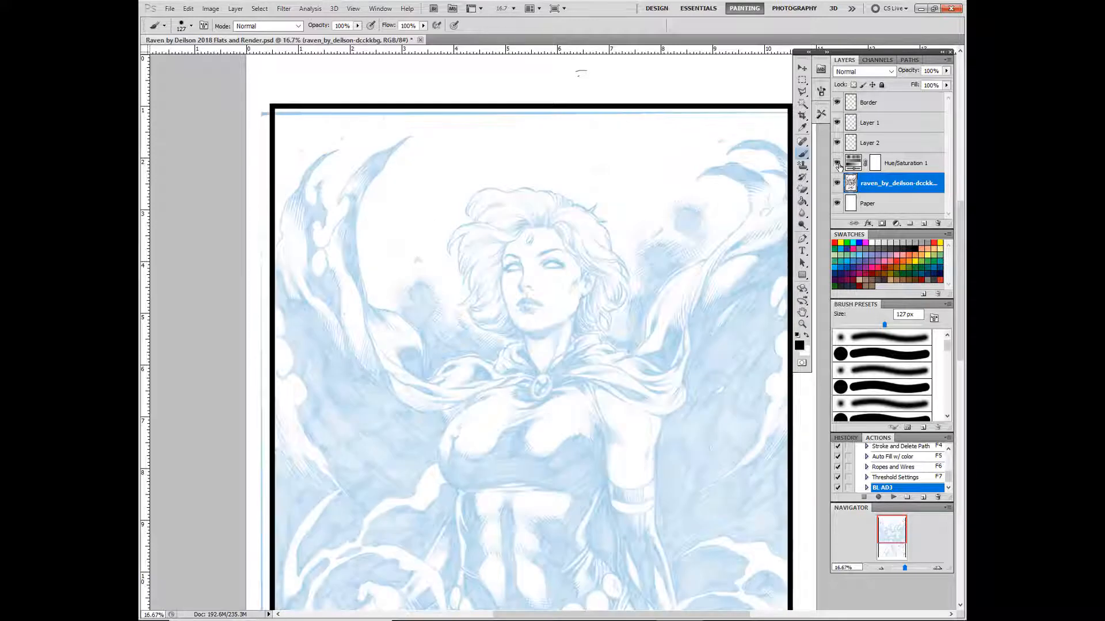
pyautogui.click(837, 164)
pyautogui.click(837, 164)
pyautogui.click(837, 164)
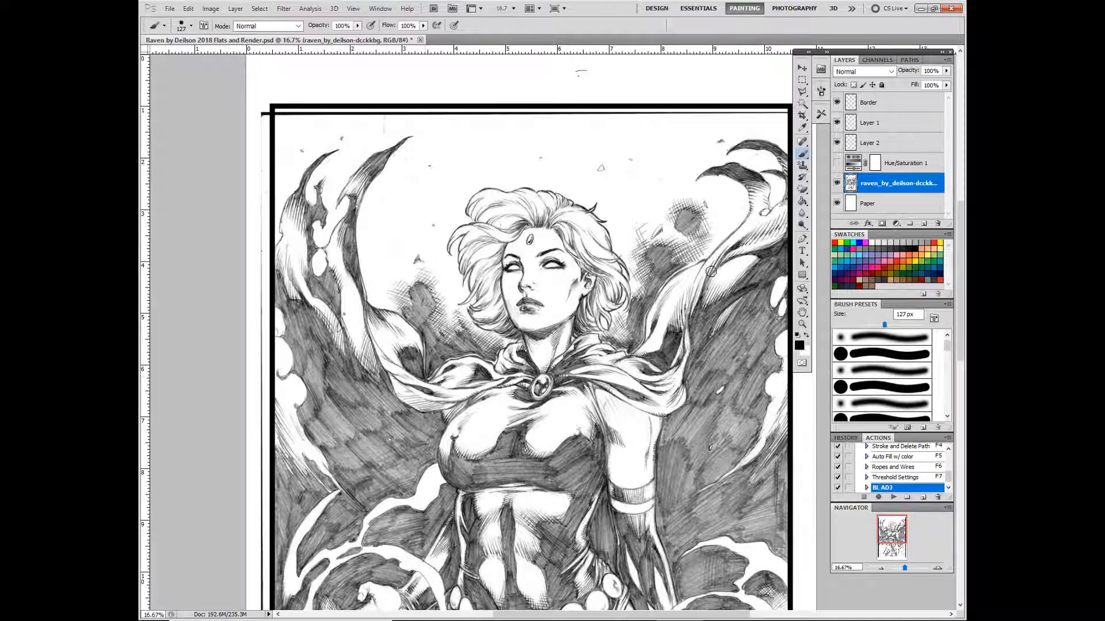
pyautogui.click(837, 164)
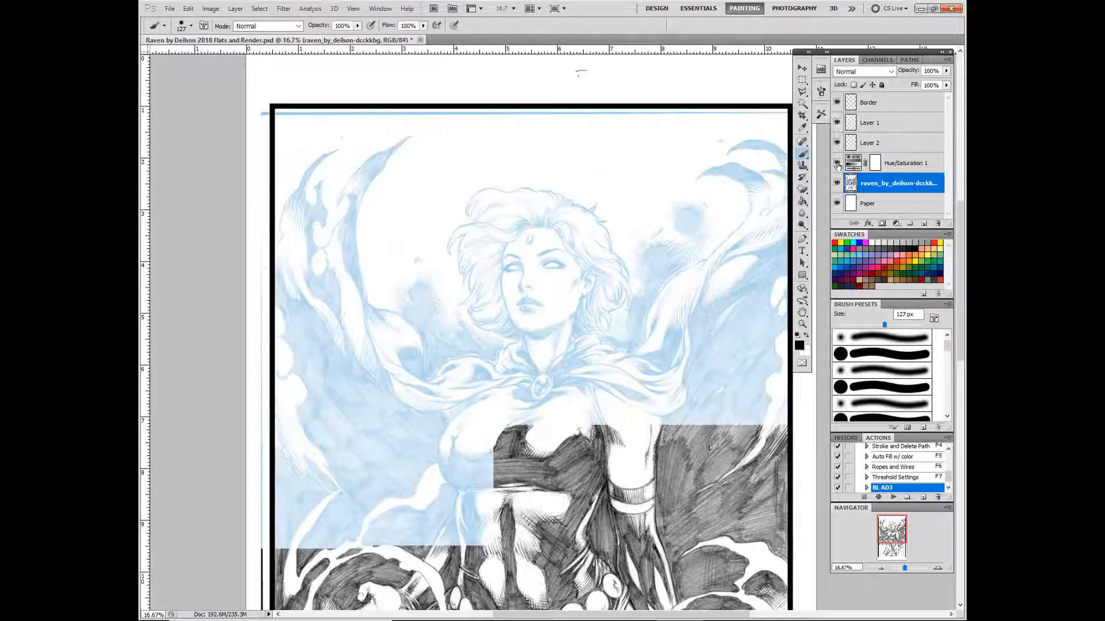
pyautogui.click(838, 164)
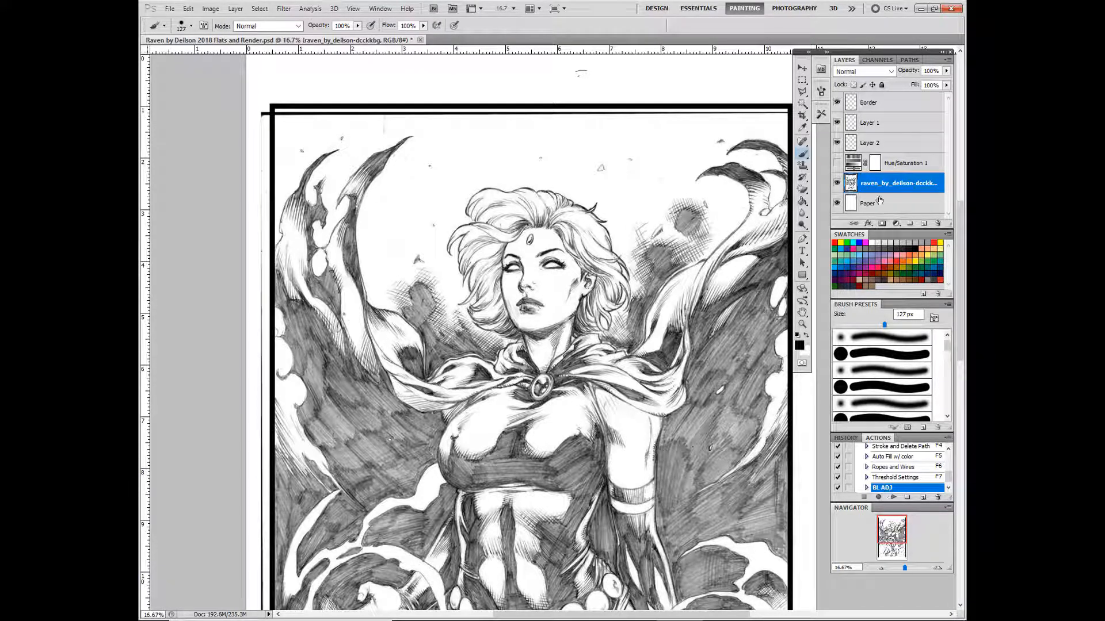
pyautogui.click(837, 164)
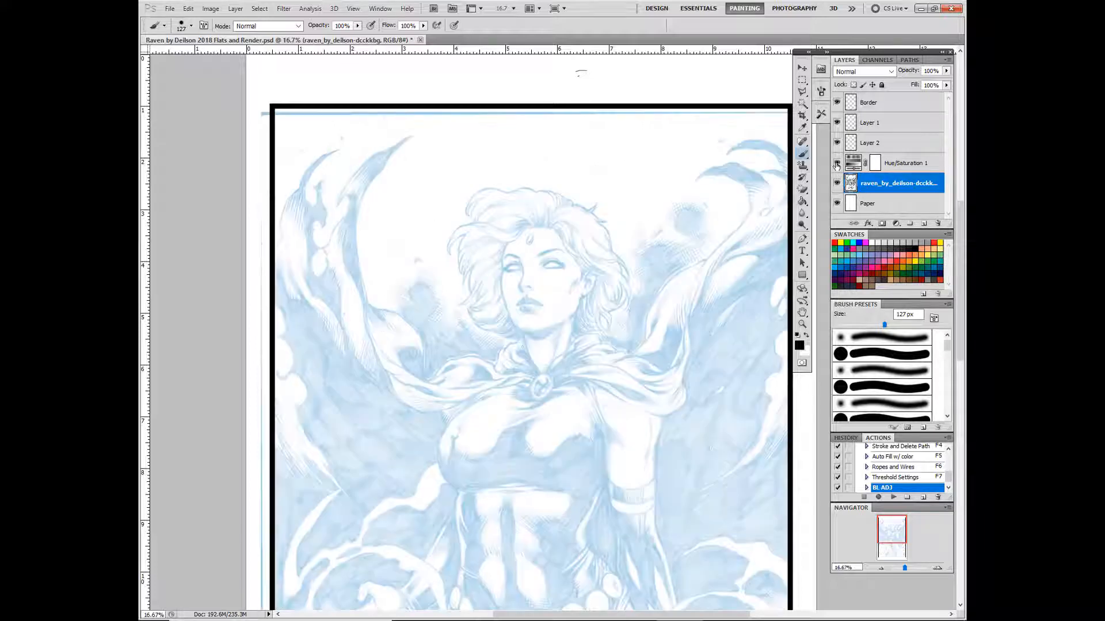
# Paint a black freehand test stroke across the figure on Layer 2, toggle that layer's visibility and leave it hidden
pyautogui.click(879, 142)
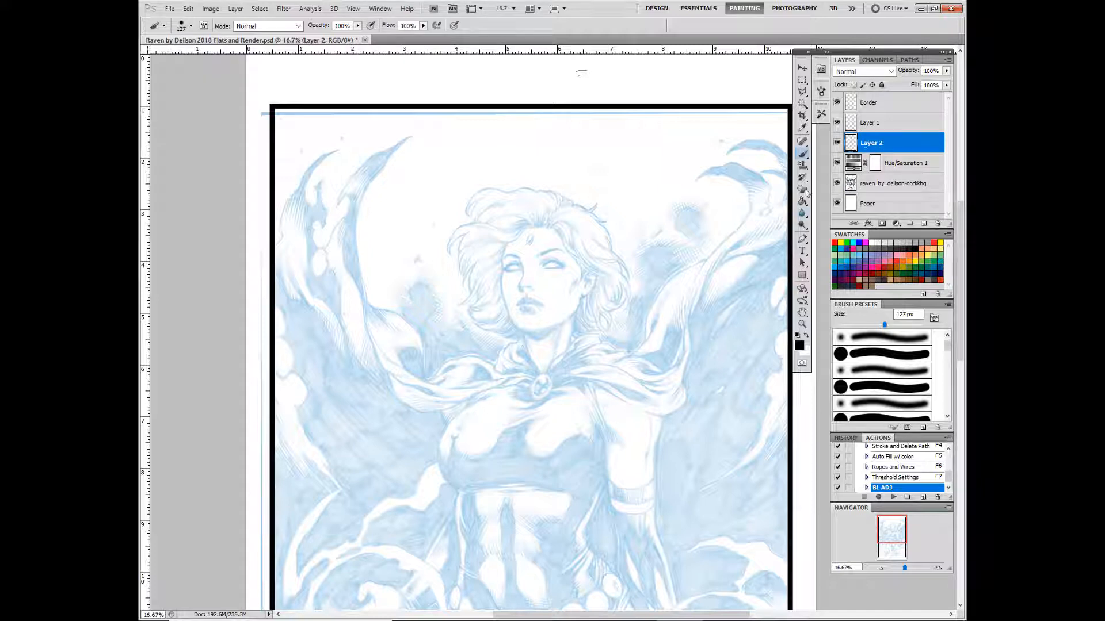
pyautogui.moveTo(654, 203)
pyautogui.mouseDown()
pyautogui.moveTo(575, 237)
pyautogui.moveTo(565, 282)
pyautogui.moveTo(516, 313)
pyautogui.moveTo(495, 385)
pyautogui.moveTo(403, 278)
pyautogui.mouseUp()
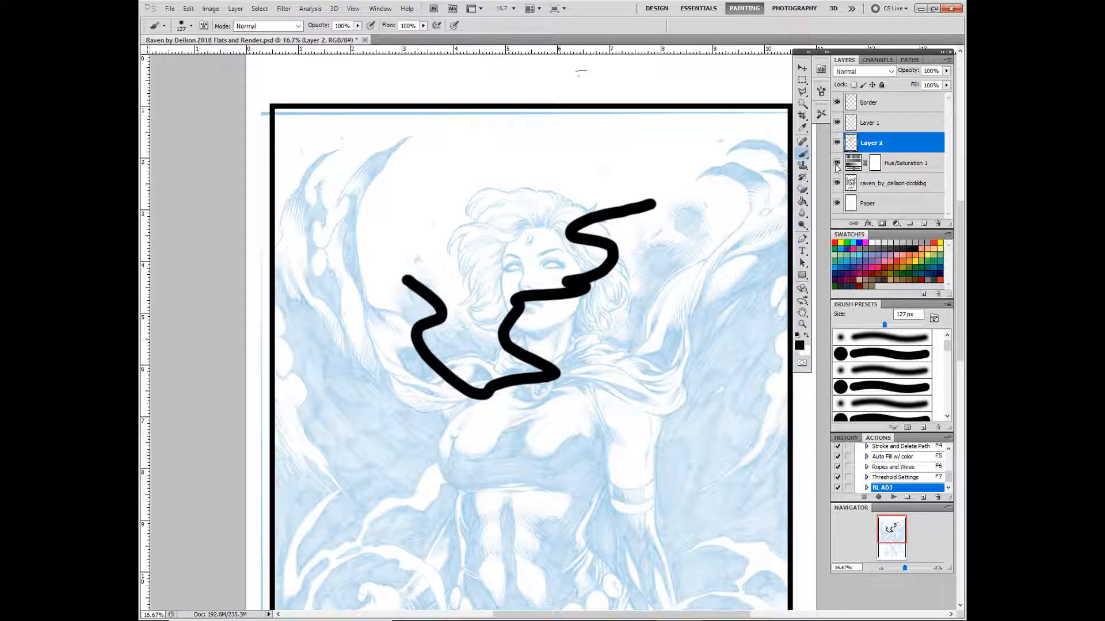
pyautogui.click(837, 142)
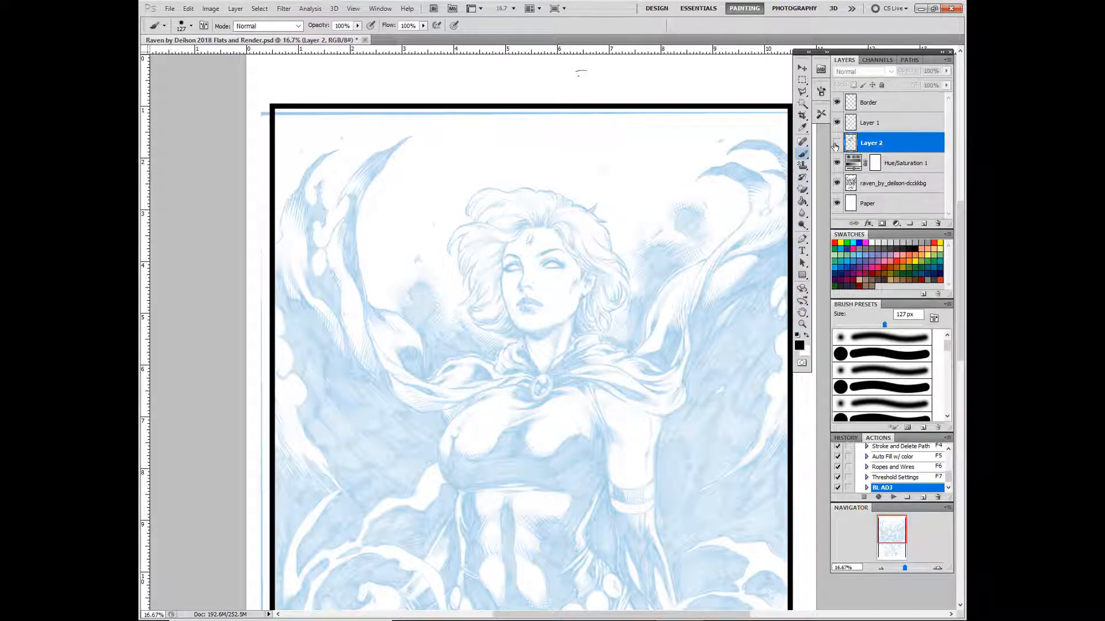
pyautogui.click(837, 143)
pyautogui.click(836, 143)
pyautogui.click(837, 143)
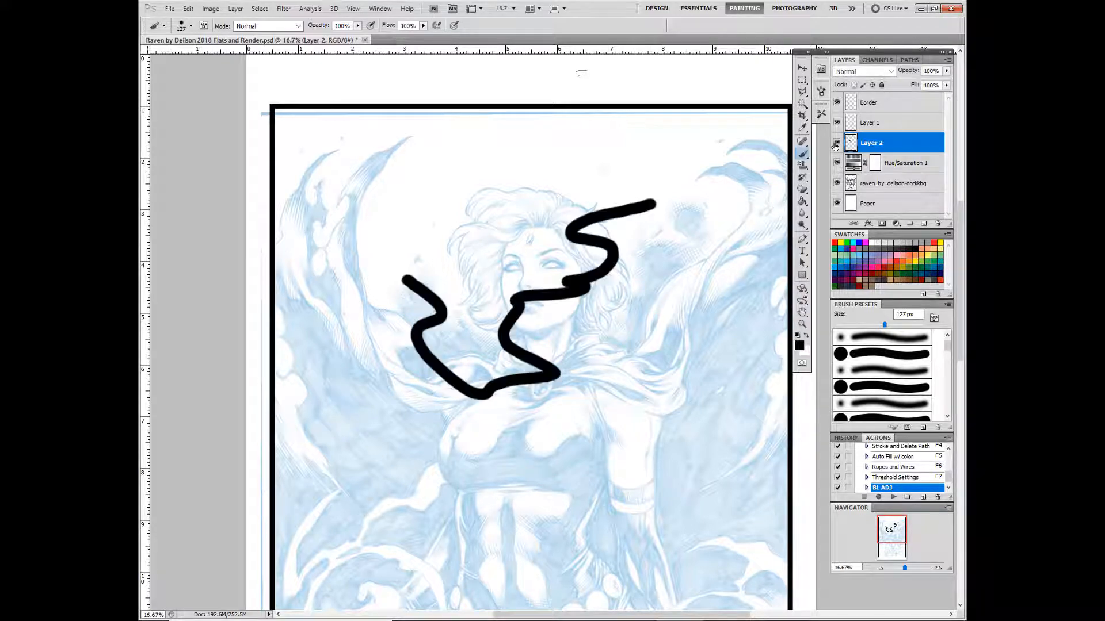
pyautogui.click(837, 143)
pyautogui.scroll(-1, 693, 227)
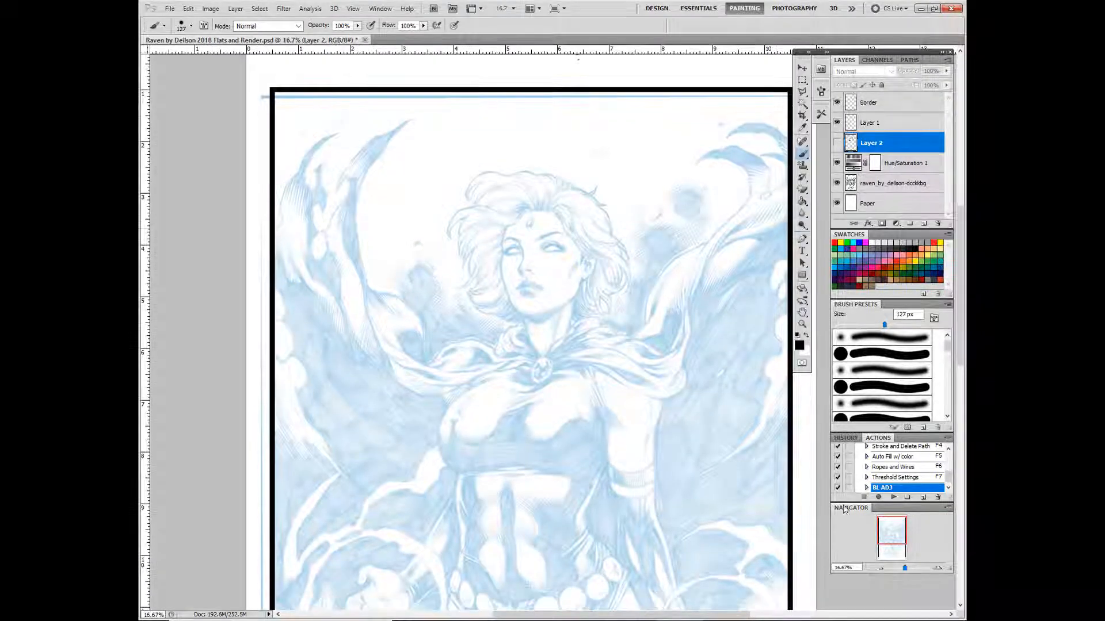
# Examine the light blue pencils from the torso down to the signature beside the thigh, up to 66.67% zoom
pyautogui.click(881, 568)
pyautogui.moveTo(895, 538); pyautogui.dragTo(897, 543)
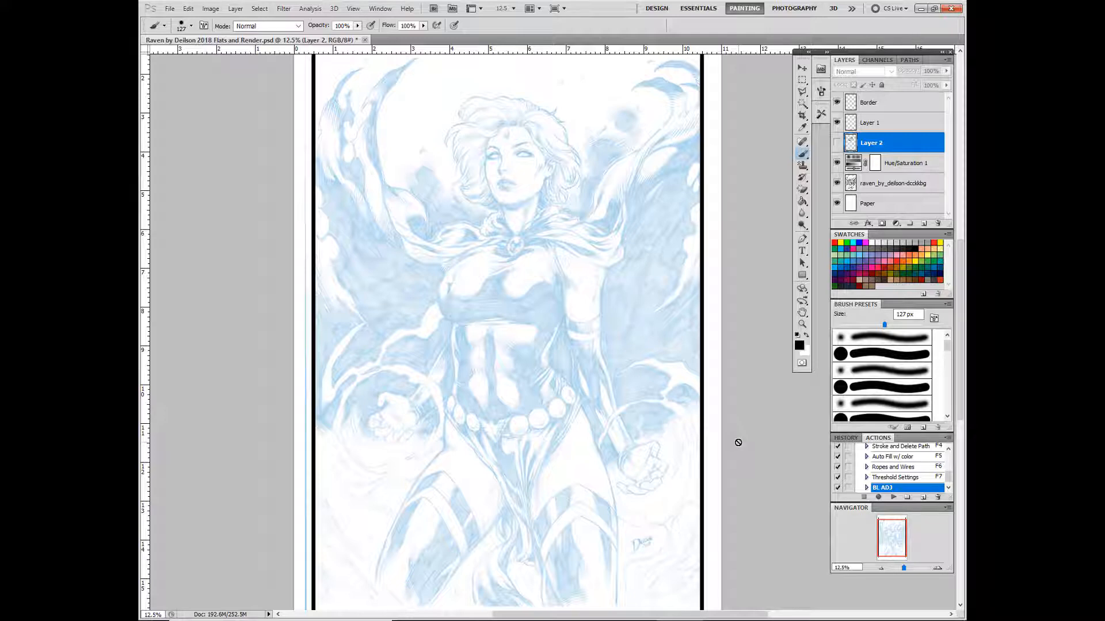
pyautogui.click(937, 570)
pyautogui.click(937, 570)
pyautogui.click(937, 570)
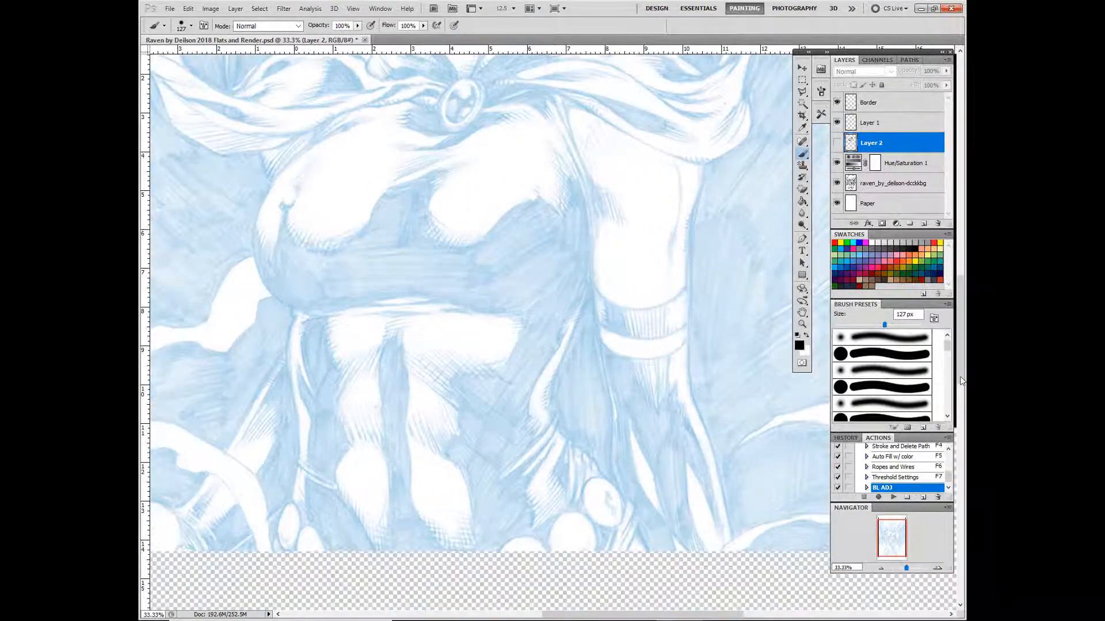
pyautogui.moveTo(960, 365); pyautogui.dragTo(960, 463)
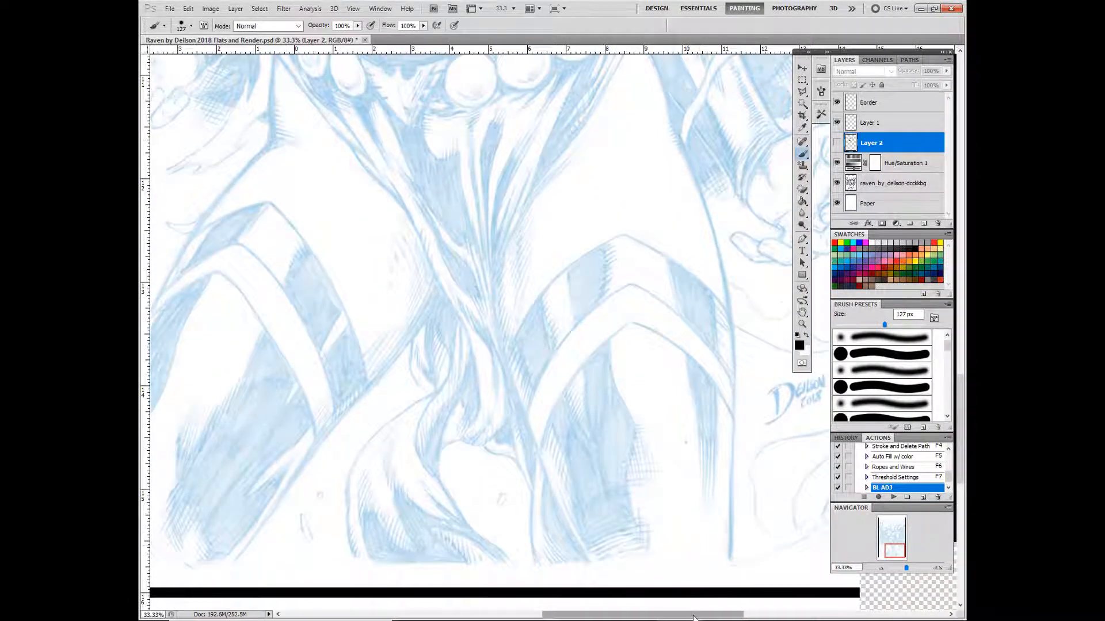
pyautogui.moveTo(709, 617); pyautogui.dragTo(750, 617)
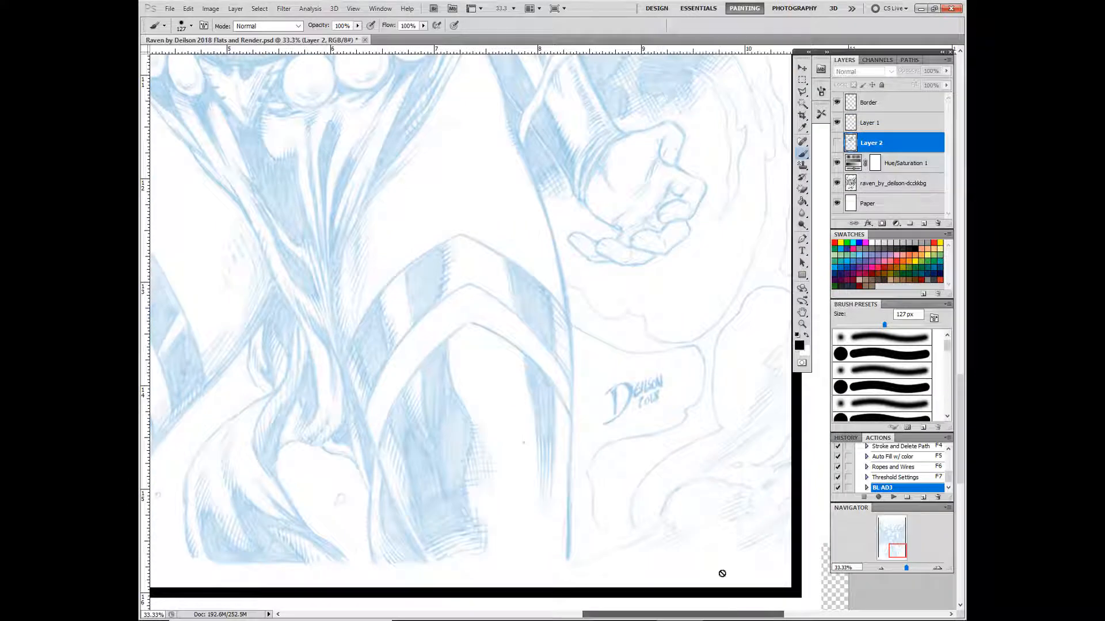
pyautogui.click(938, 569)
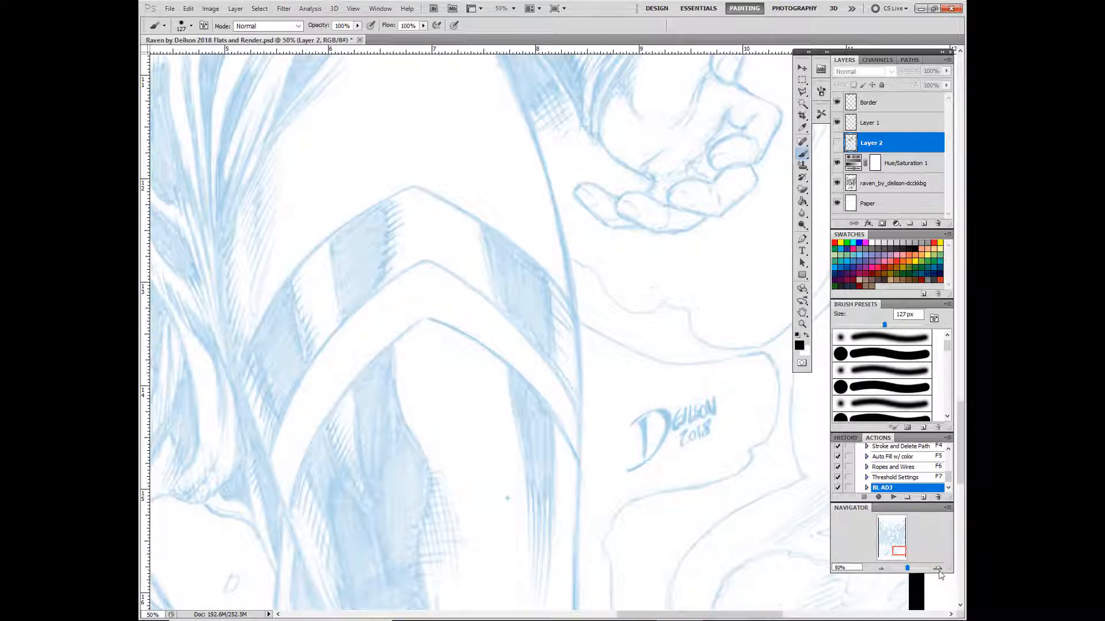
pyautogui.click(938, 569)
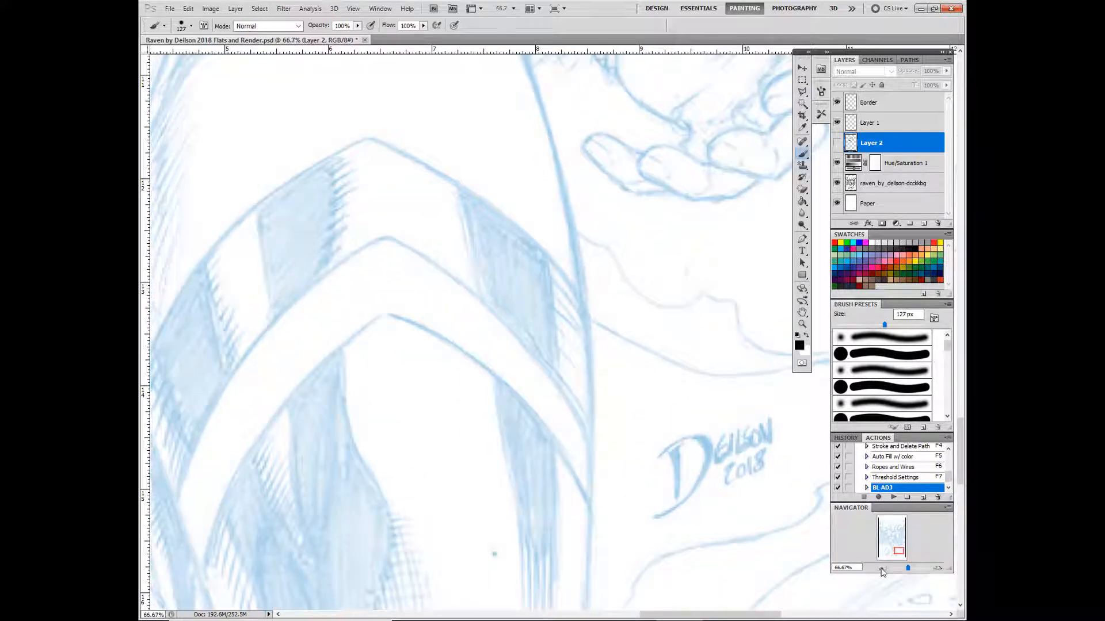
# Review the blue pencils across the lower page and its border, ending with a 12.5% overview of the figure
pyautogui.click(881, 570)
pyautogui.click(881, 569)
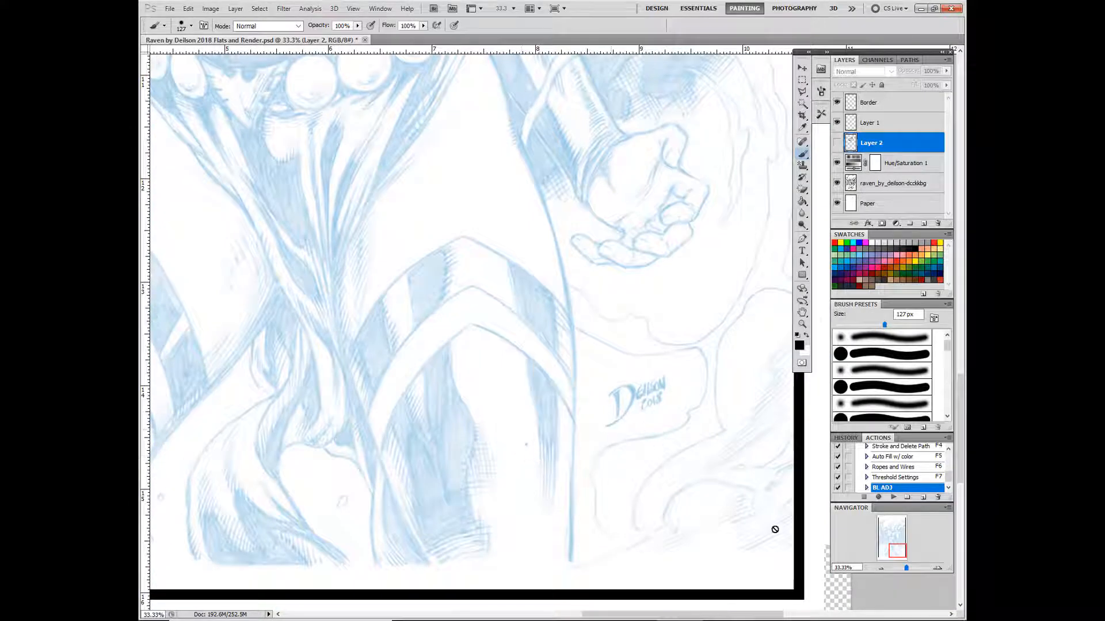
pyautogui.click(881, 569)
pyautogui.click(881, 570)
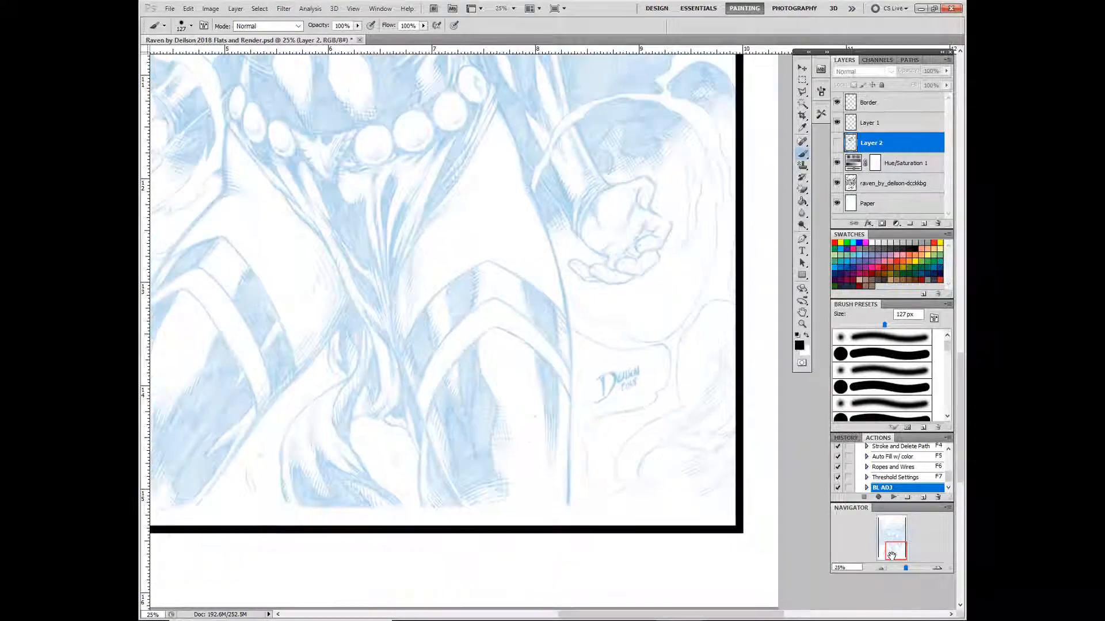
pyautogui.moveTo(902, 553); pyautogui.dragTo(894, 542)
pyautogui.click(881, 570)
pyautogui.click(881, 569)
pyautogui.click(937, 570)
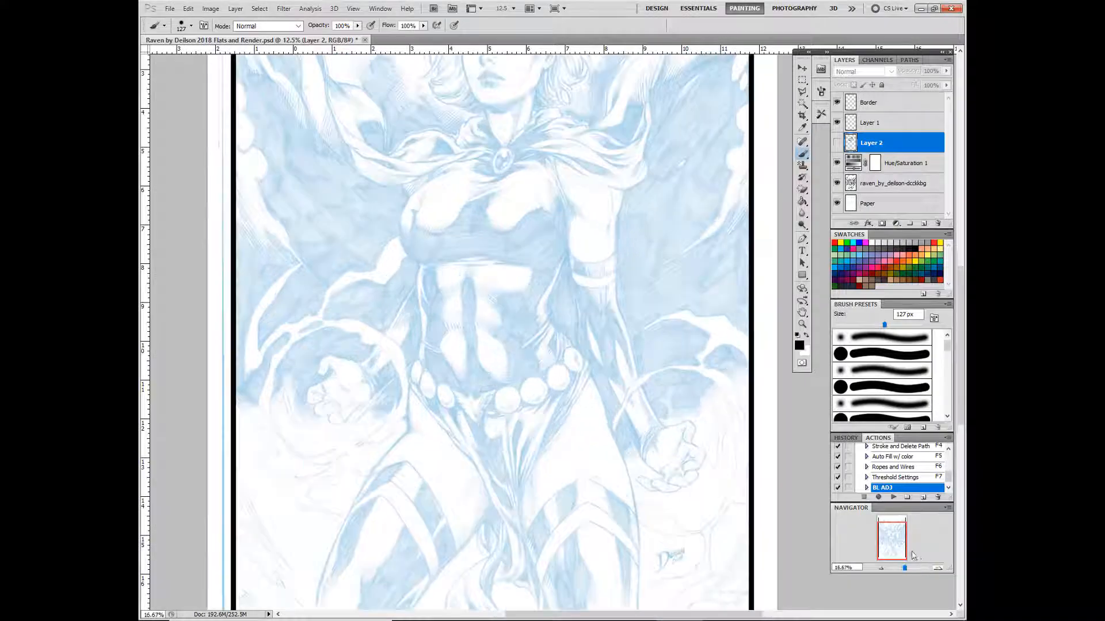
pyautogui.click(937, 570)
pyautogui.click(881, 569)
pyautogui.click(881, 570)
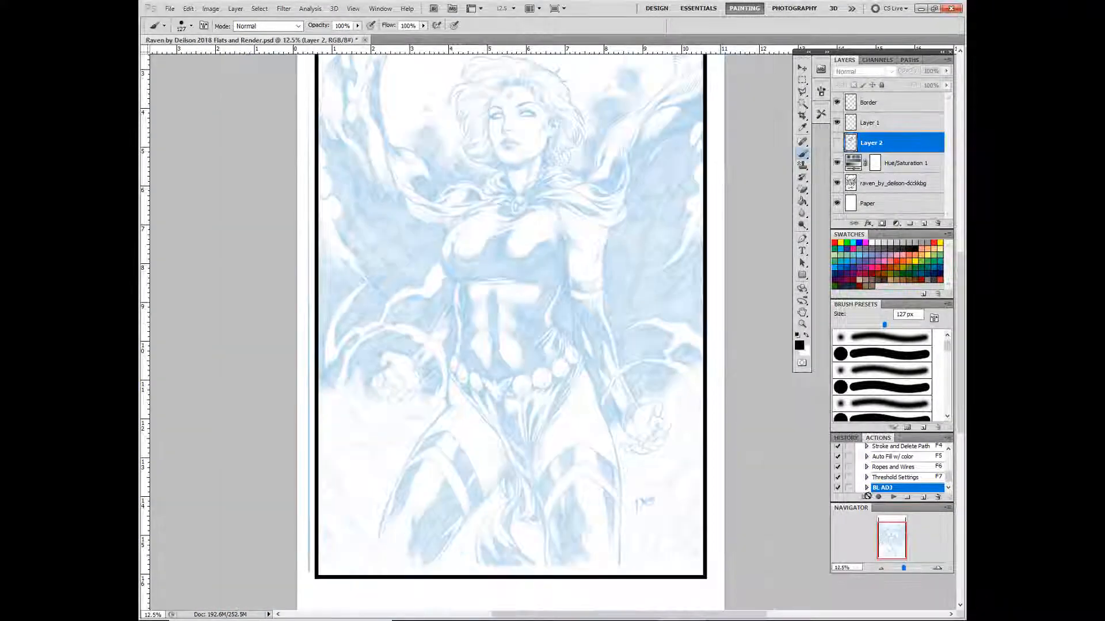
# Hide the Hue/Saturation 1 adjustment and examine the original dark pencils across the whole page, the head and the torso
pyautogui.click(837, 163)
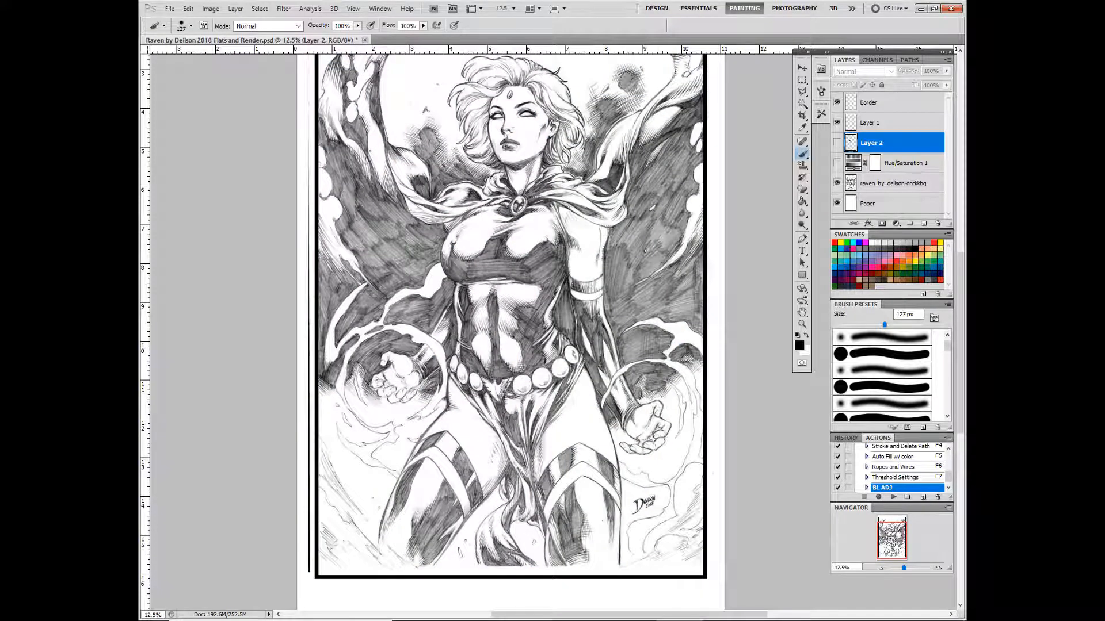
pyautogui.click(881, 568)
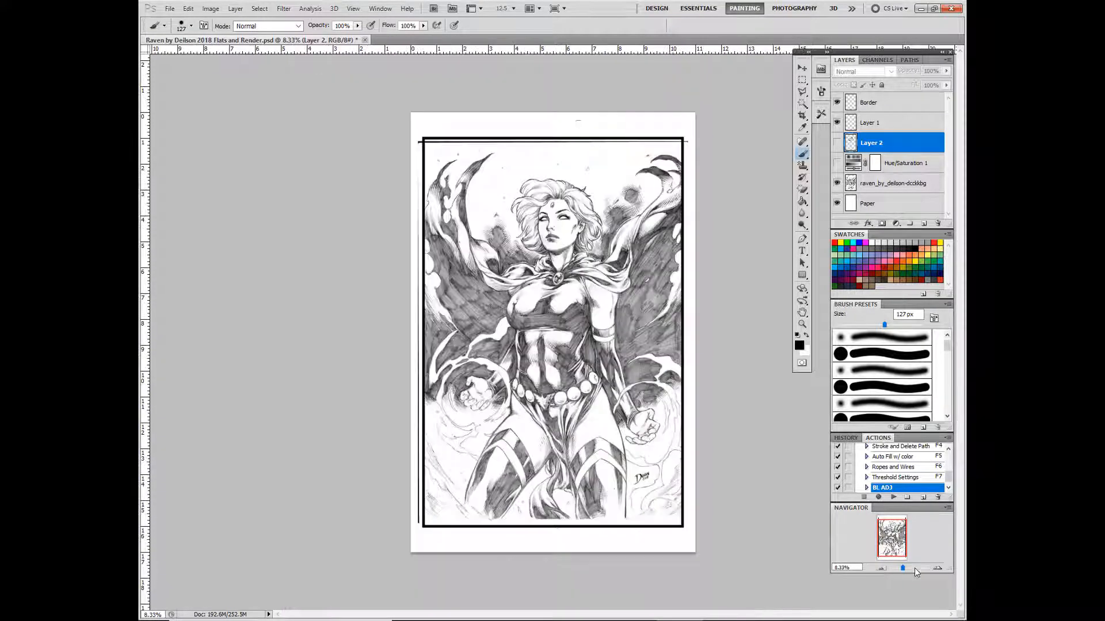
pyautogui.click(938, 568)
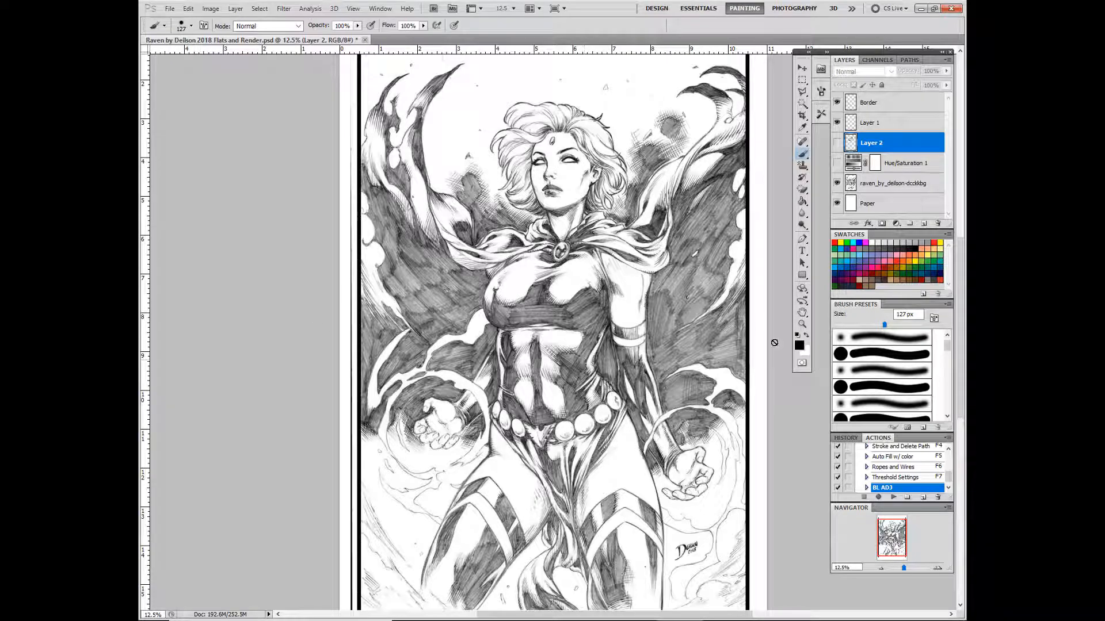
pyautogui.moveTo(961, 378)
pyautogui.mouseDown()
pyautogui.moveTo(958, 302)
pyautogui.moveTo(961, 388)
pyautogui.mouseUp()
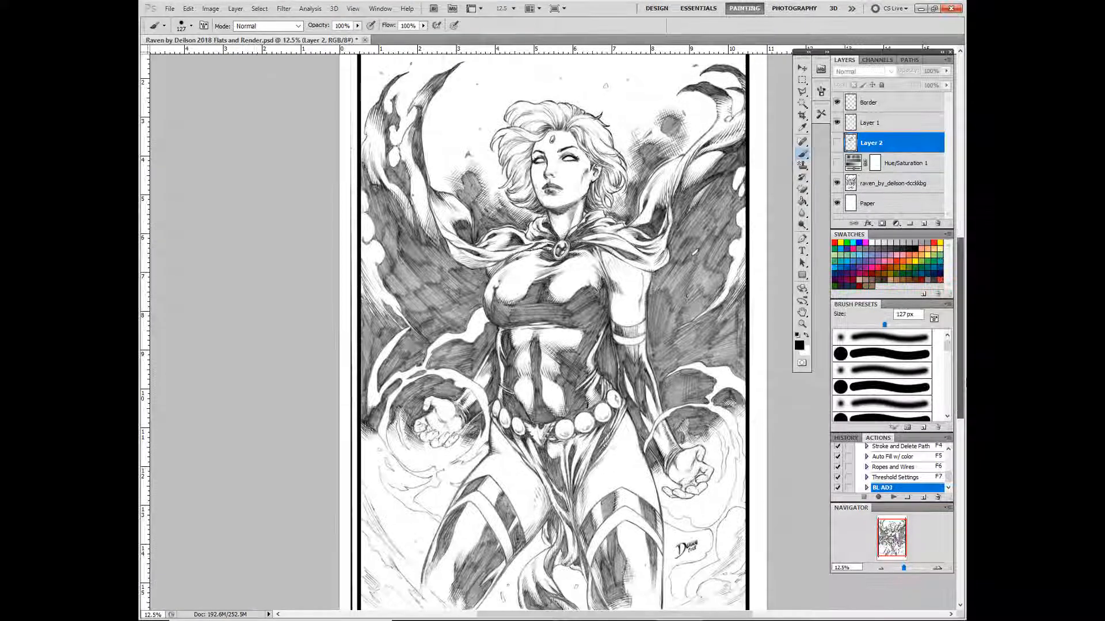
pyautogui.click(937, 568)
pyautogui.click(938, 569)
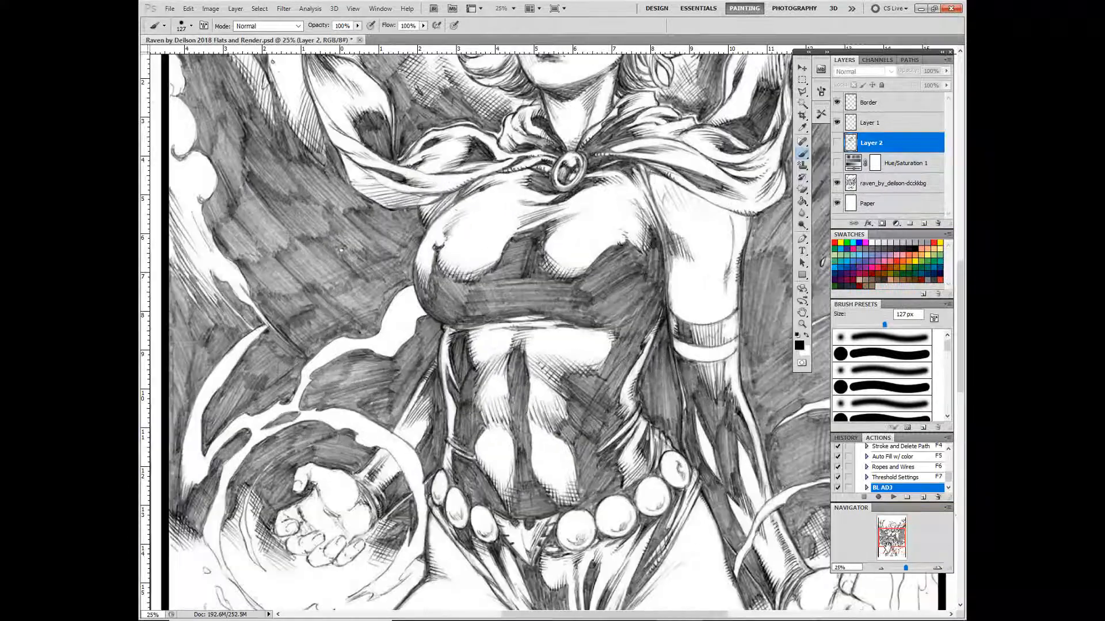
pyautogui.moveTo(888, 546); pyautogui.dragTo(887, 534)
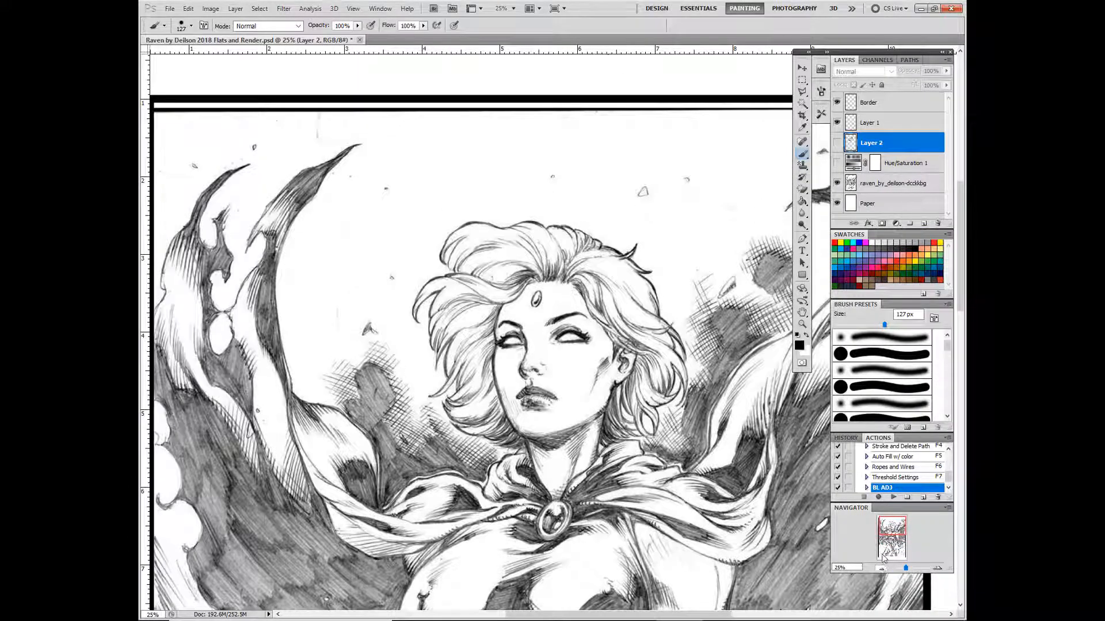
pyautogui.click(880, 568)
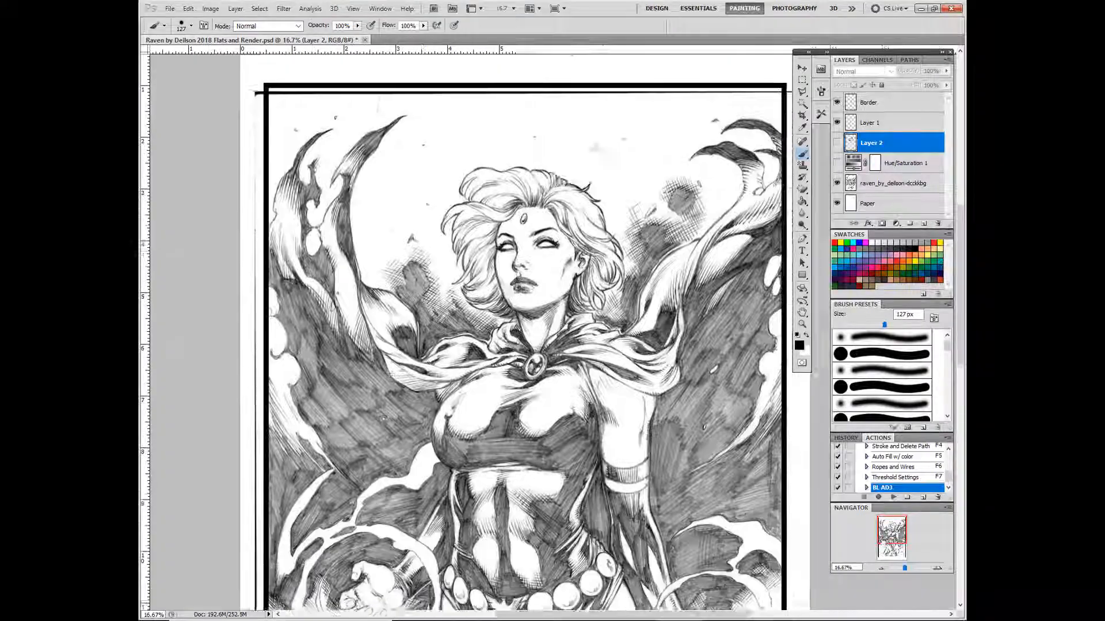
pyautogui.moveTo(489, 490); pyautogui.dragTo(558, 369)
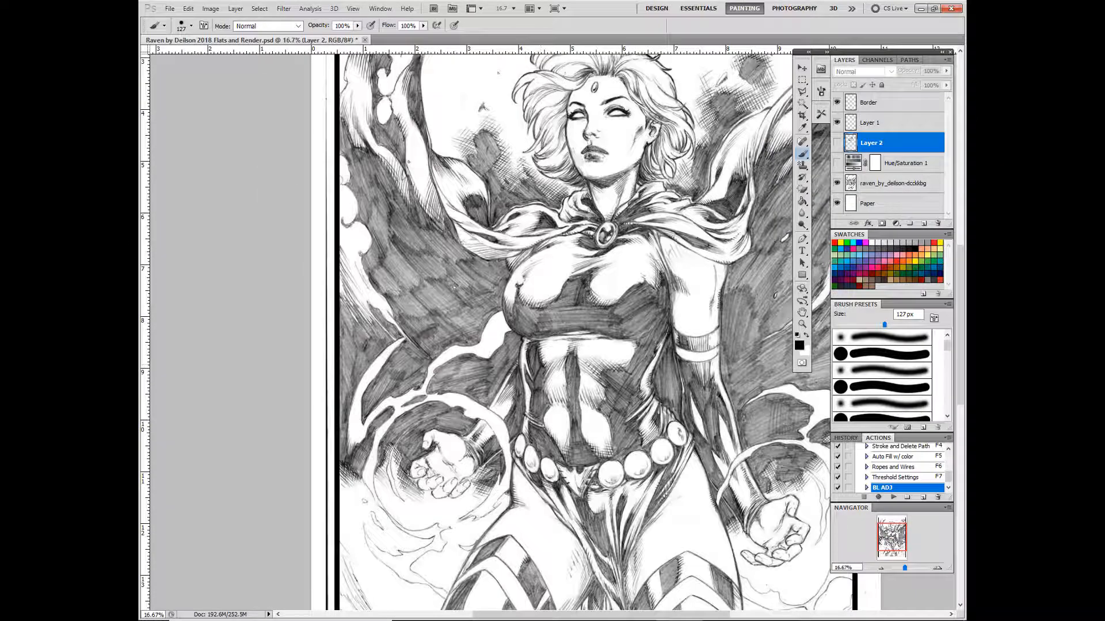
pyautogui.moveTo(896, 541); pyautogui.dragTo(898, 541)
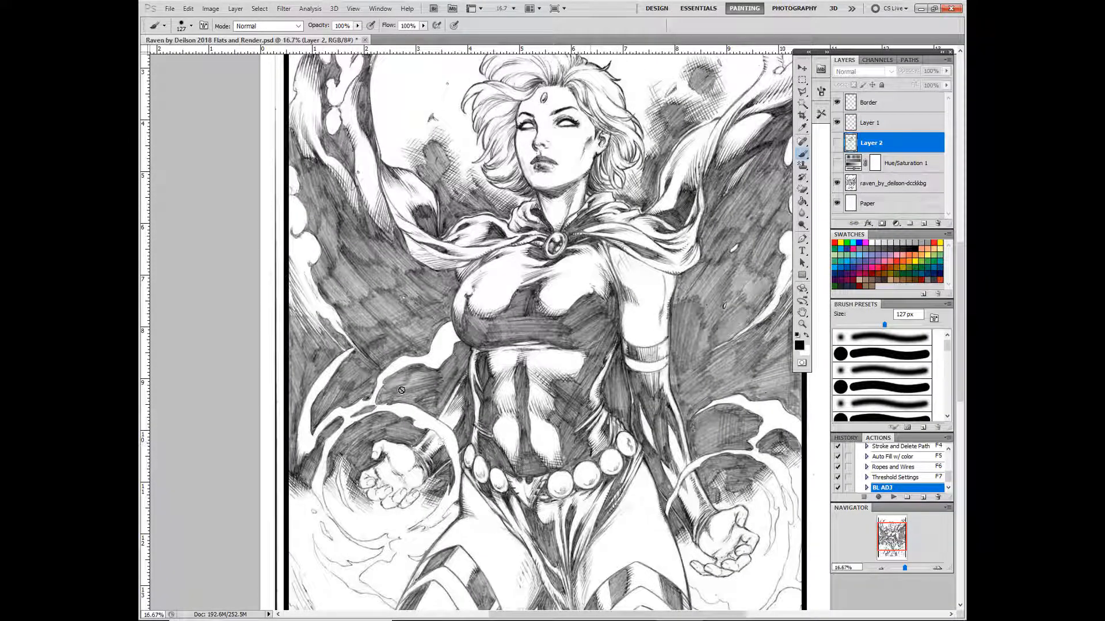